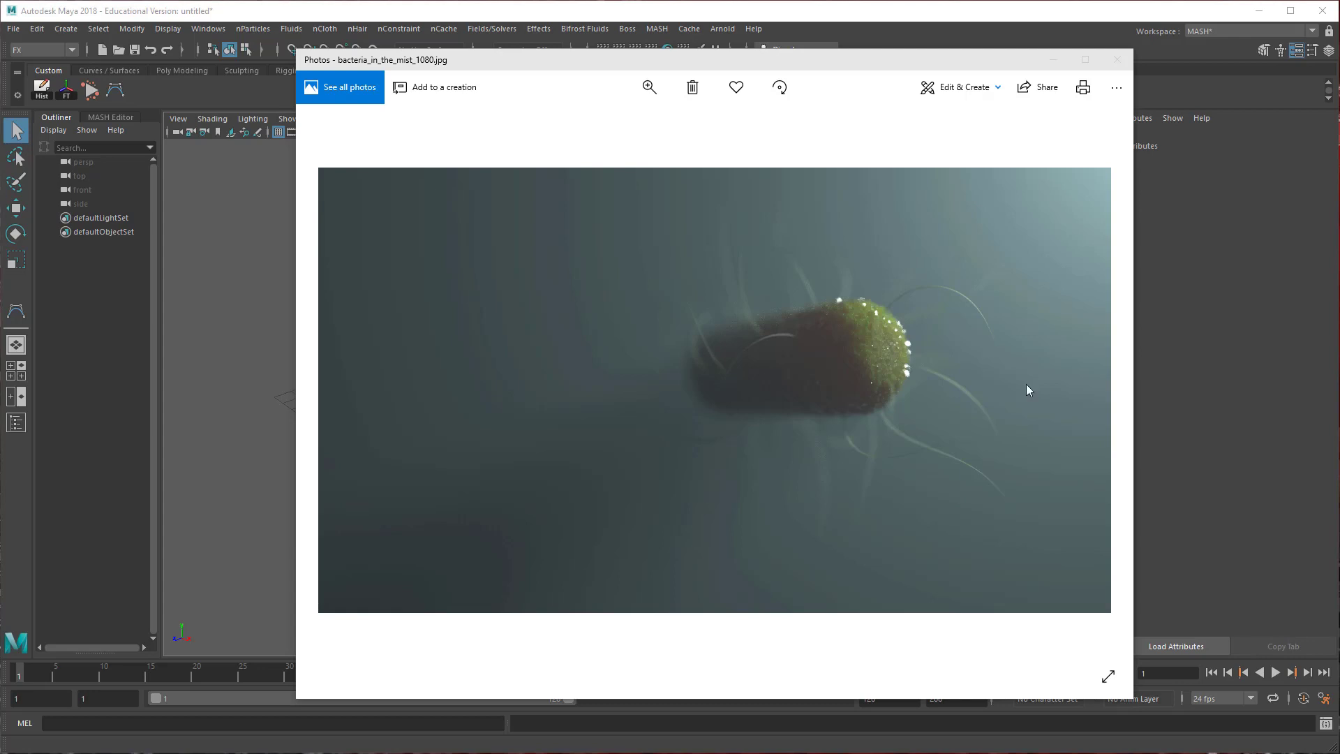
Close the bacteria reference image and look over the available nHair commands.
click(1118, 61)
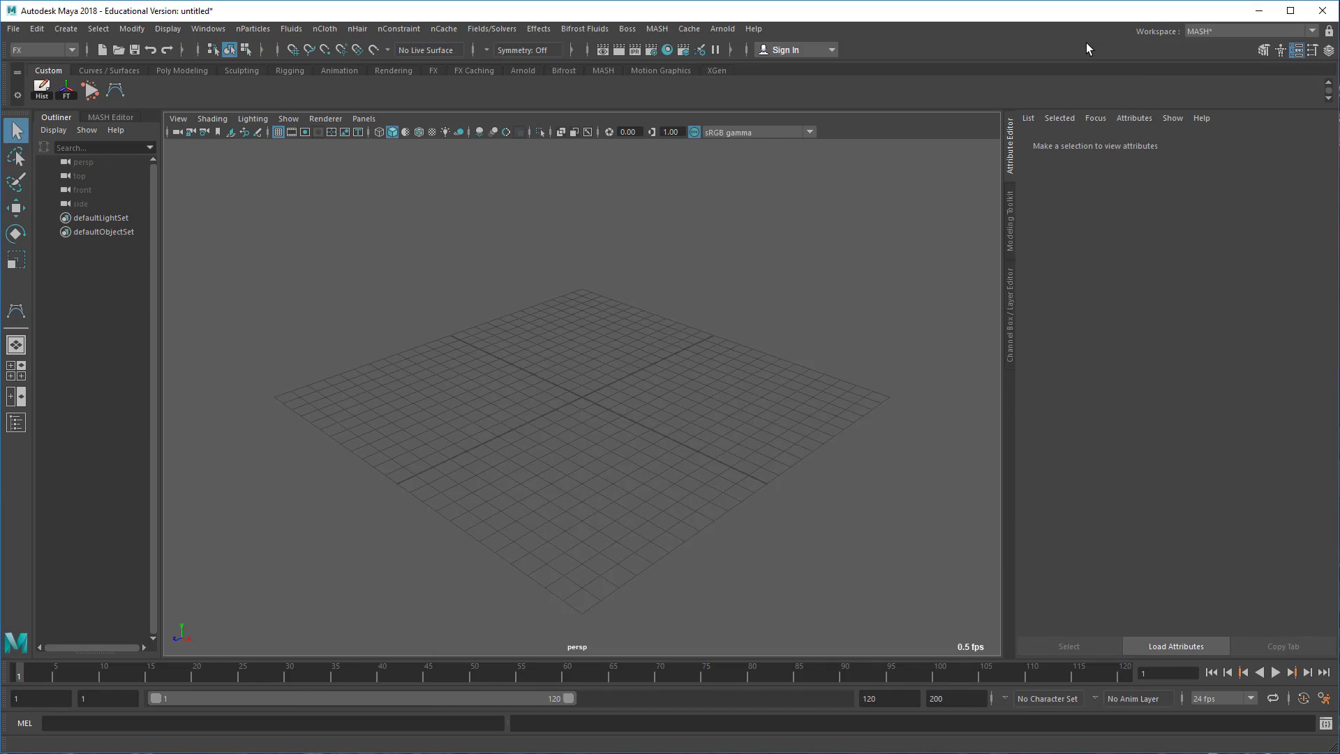
click(359, 29)
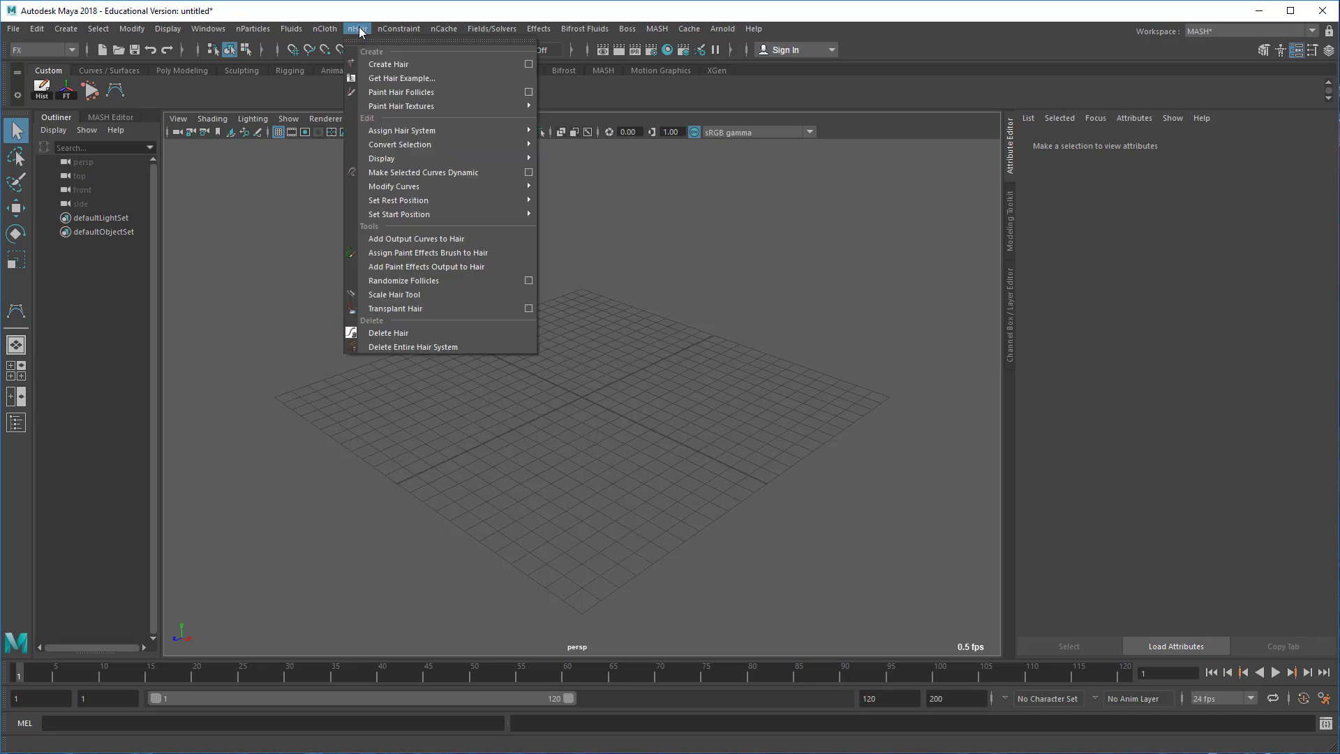
click(361, 31)
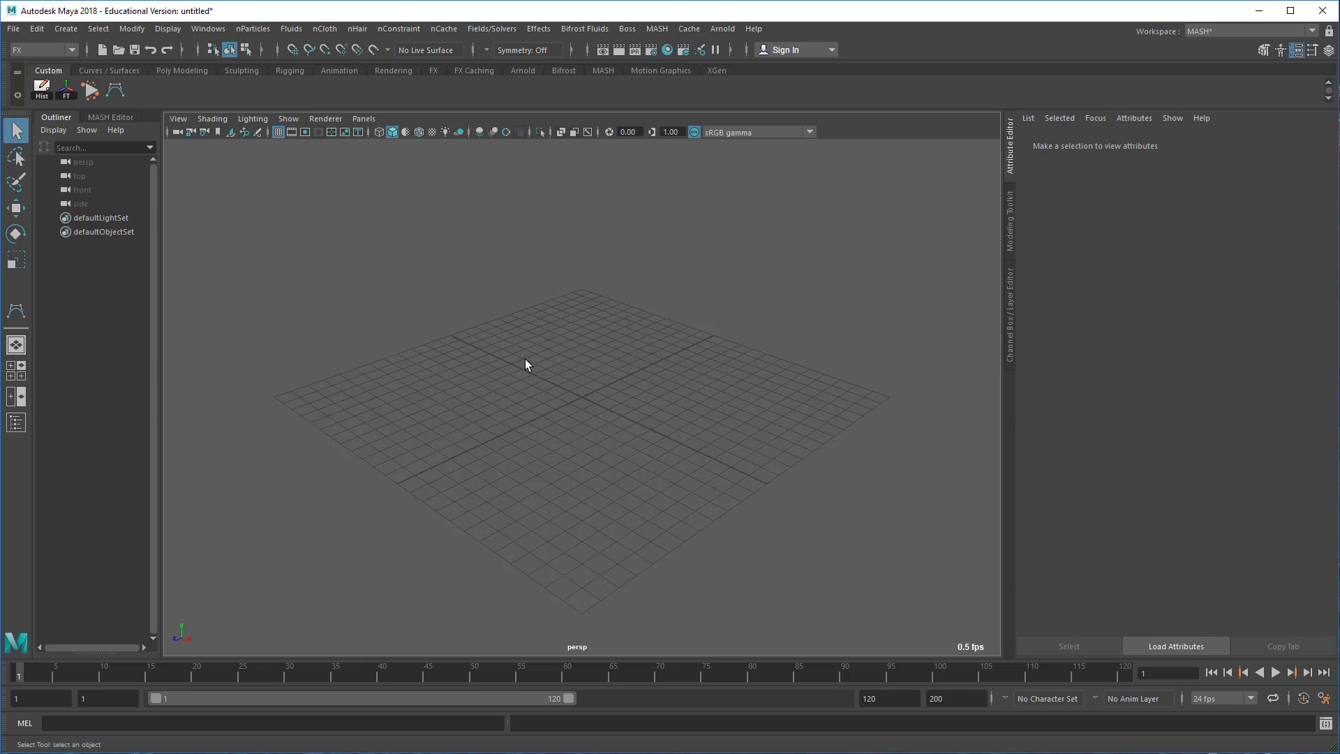
In the front view, draw a straight vertical ten-point CV curve upward from the origin, grid-snapped with points two grid squares apart.
alt+drag(517, 425, 643, 439)
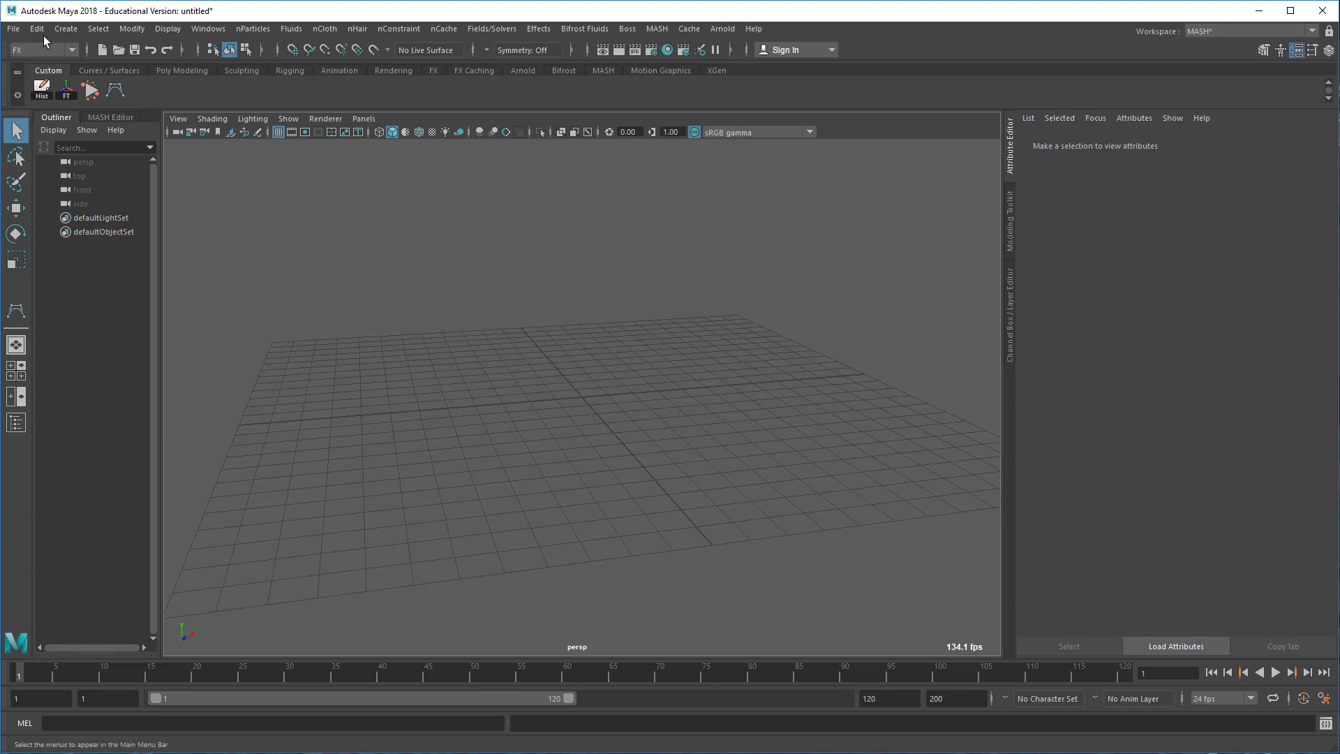
click(62, 29)
mouse_move(124, 134)
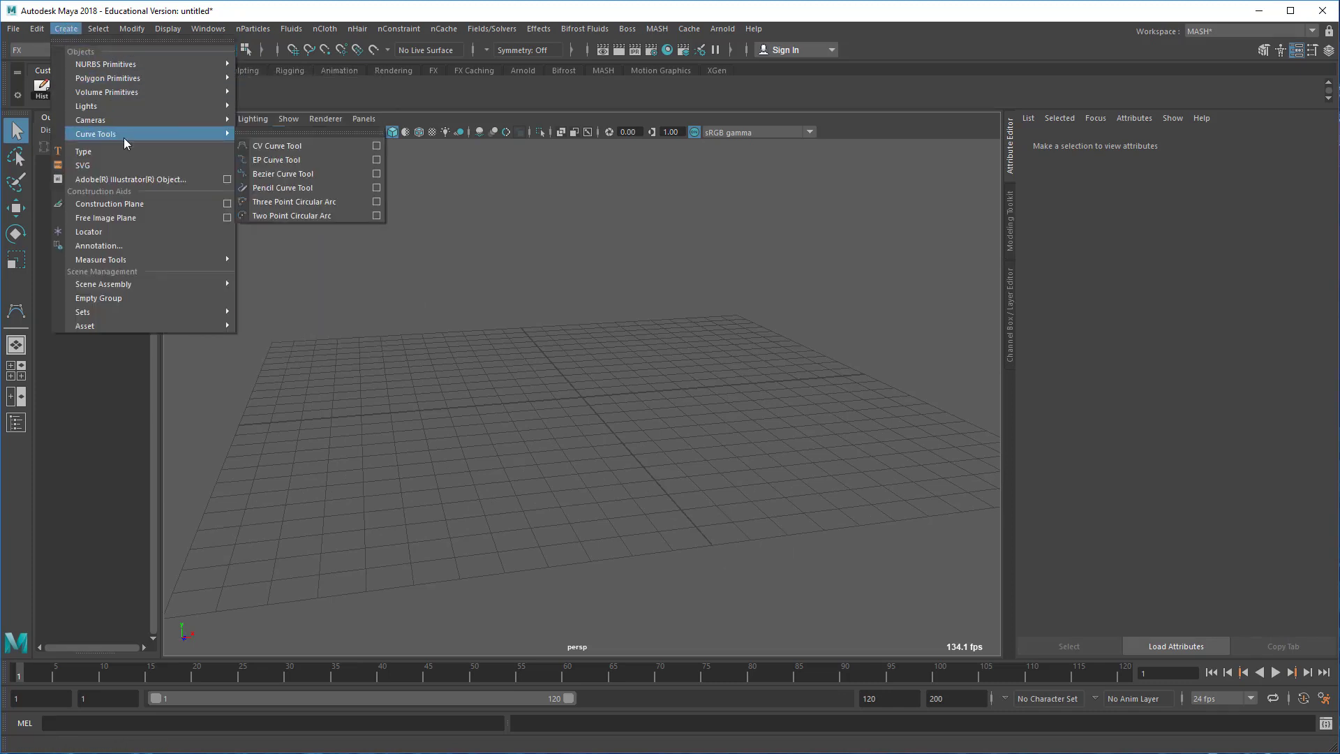
click(279, 146)
key(space)
key(space)
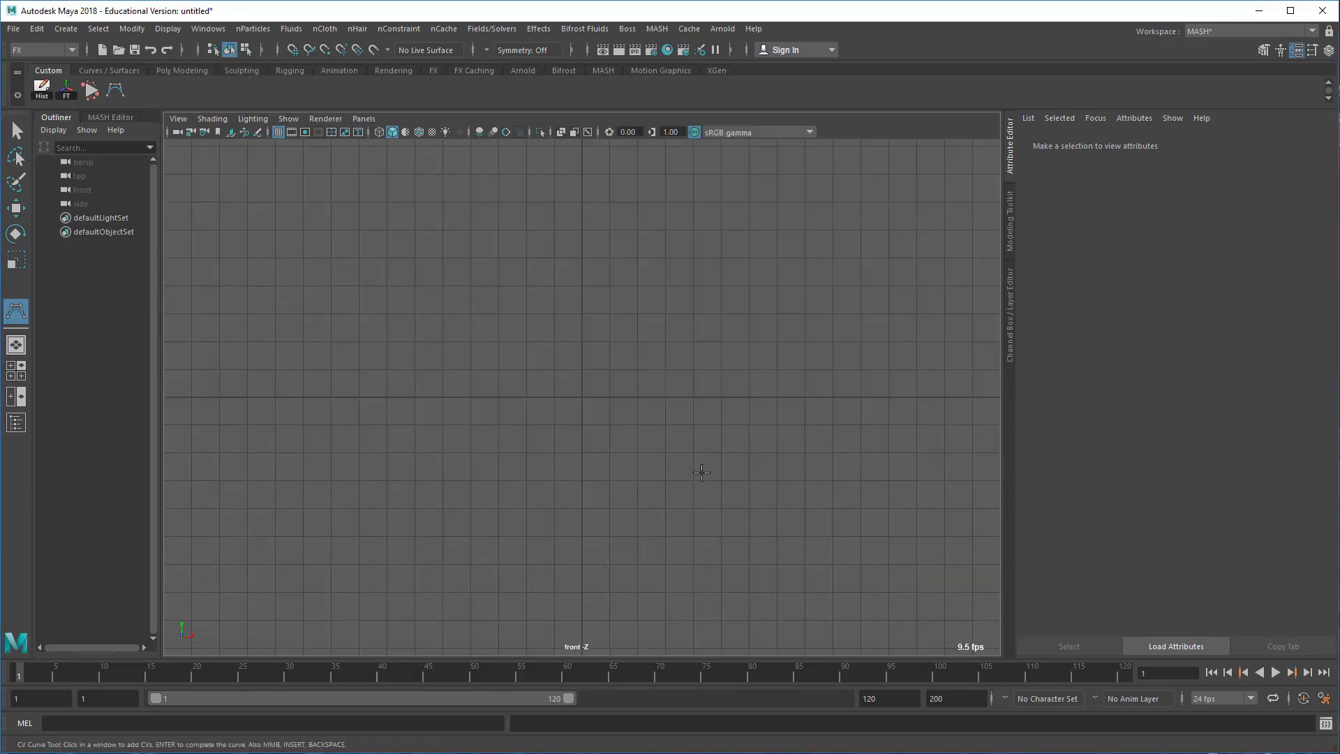
alt+middle_drag(663, 419, 661, 542)
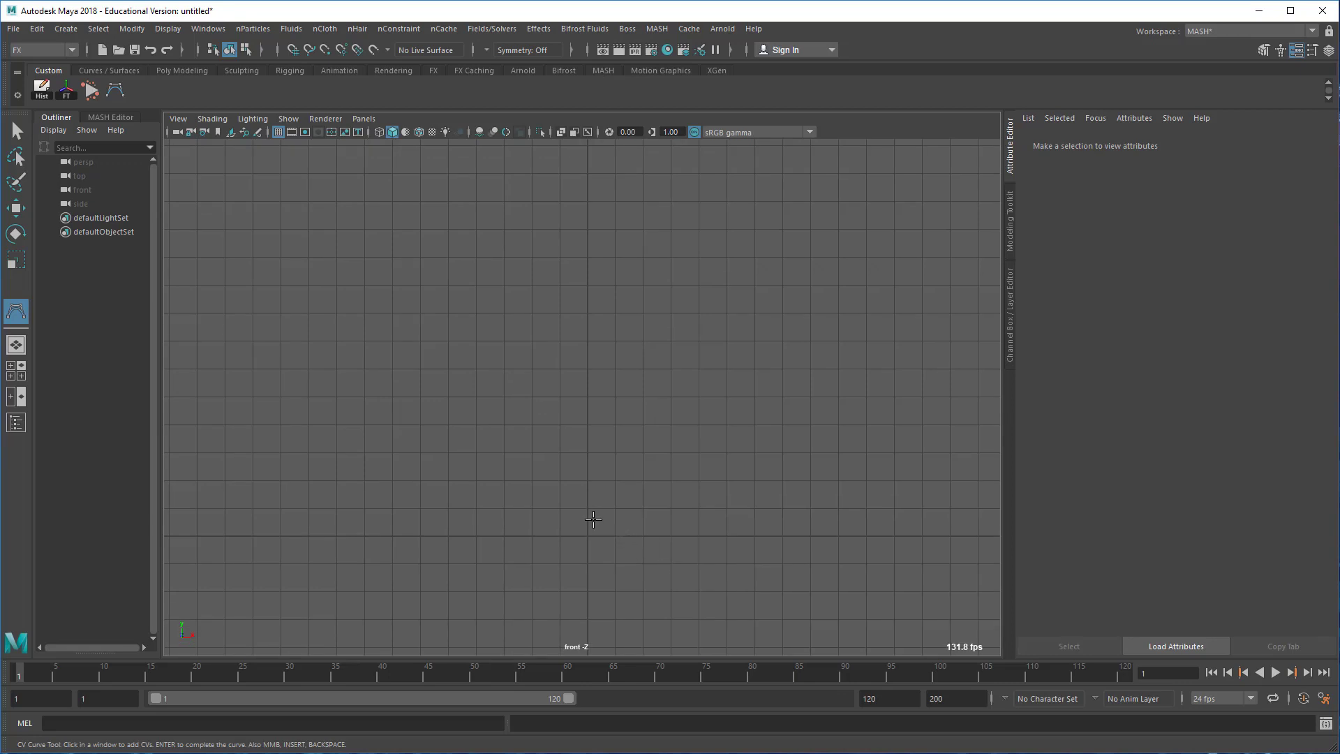
drag(587, 536, 588, 485)
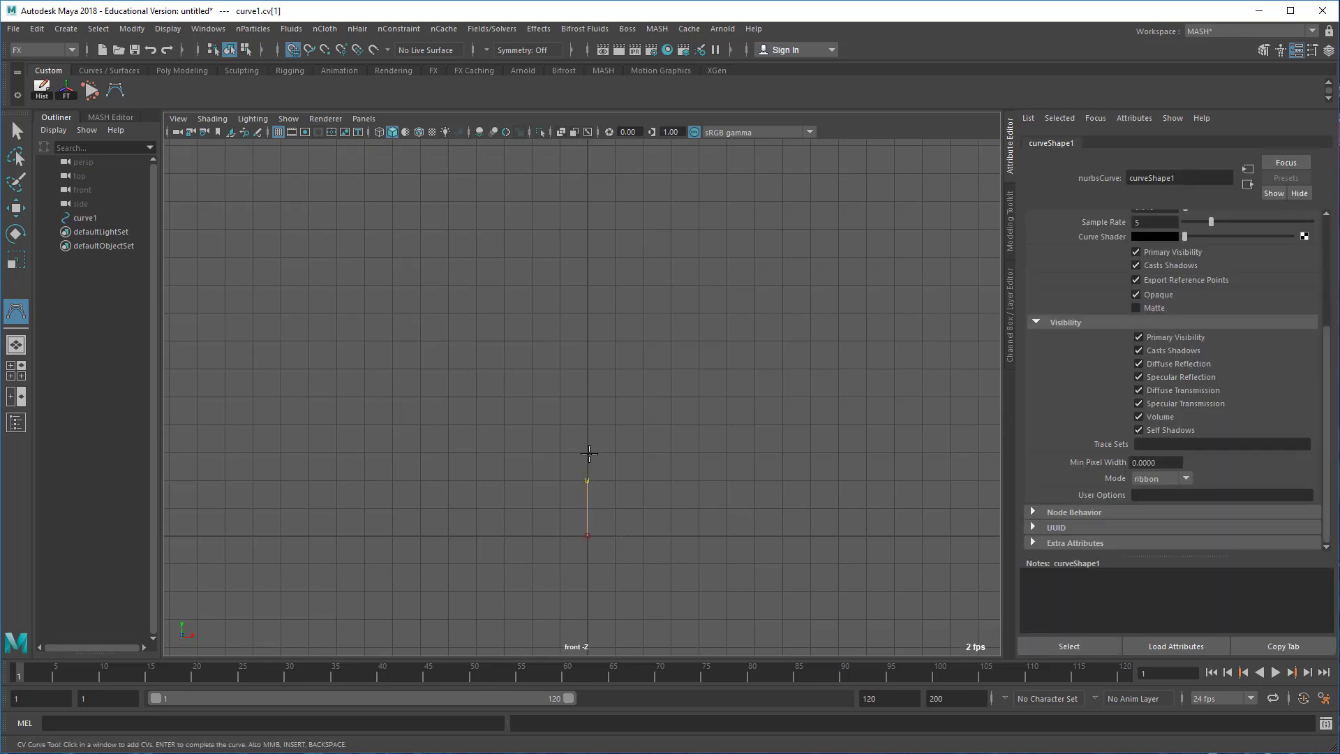
click(587, 424)
click(586, 368)
click(587, 312)
click(587, 257)
click(590, 201)
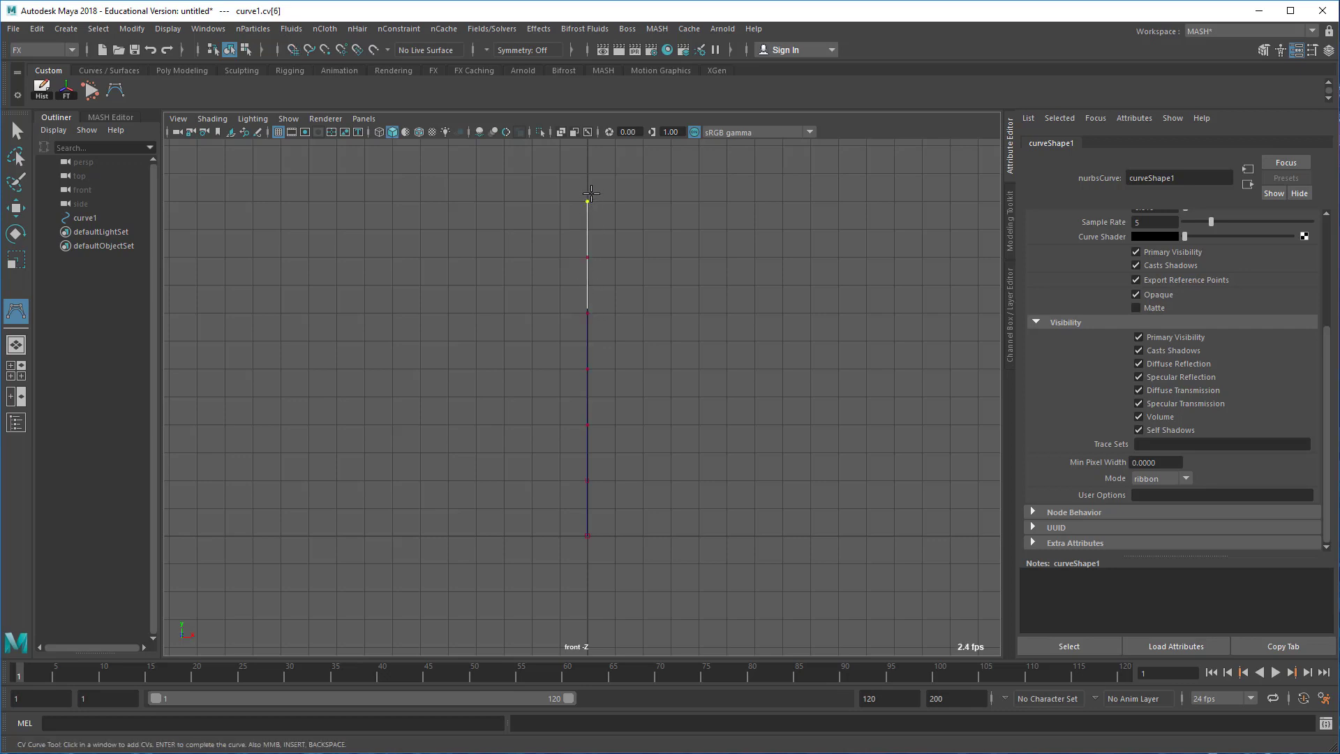
alt+middle_drag(589, 201, 596, 398)
click(592, 336)
click(595, 280)
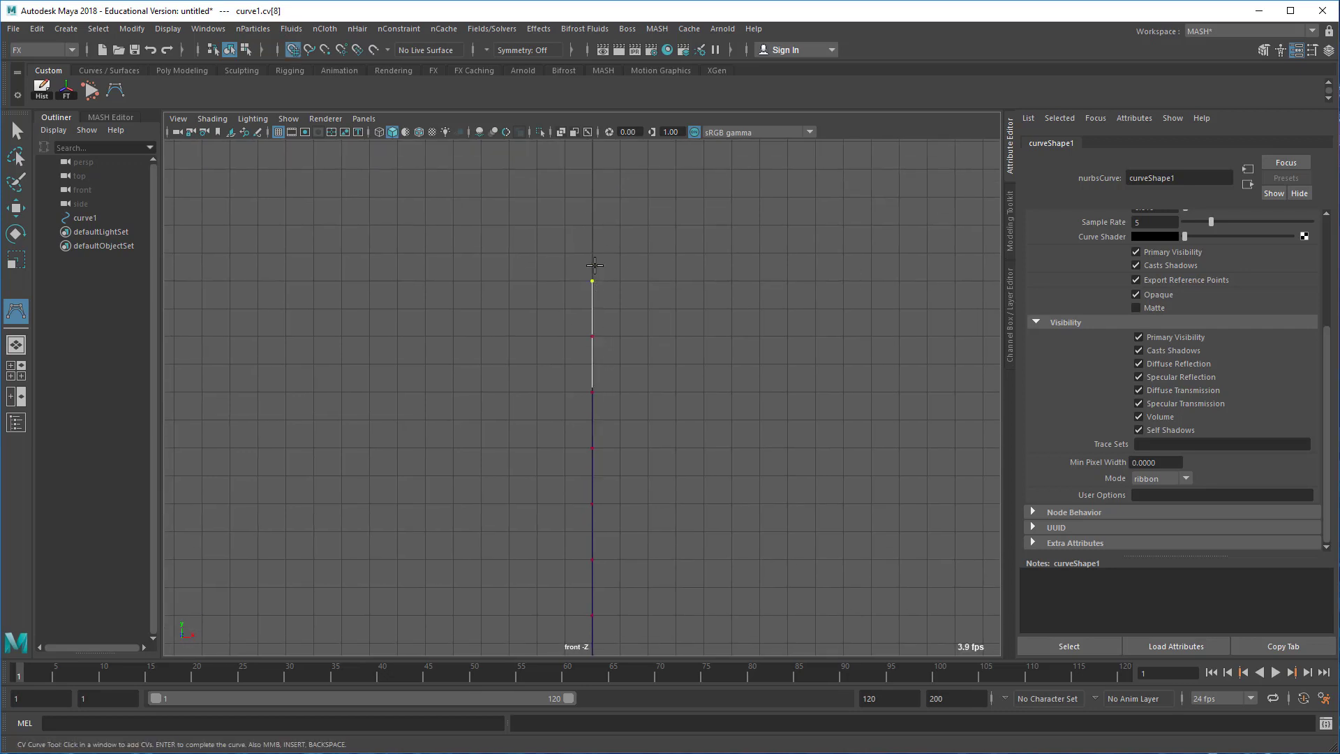
click(591, 224)
key(Return)
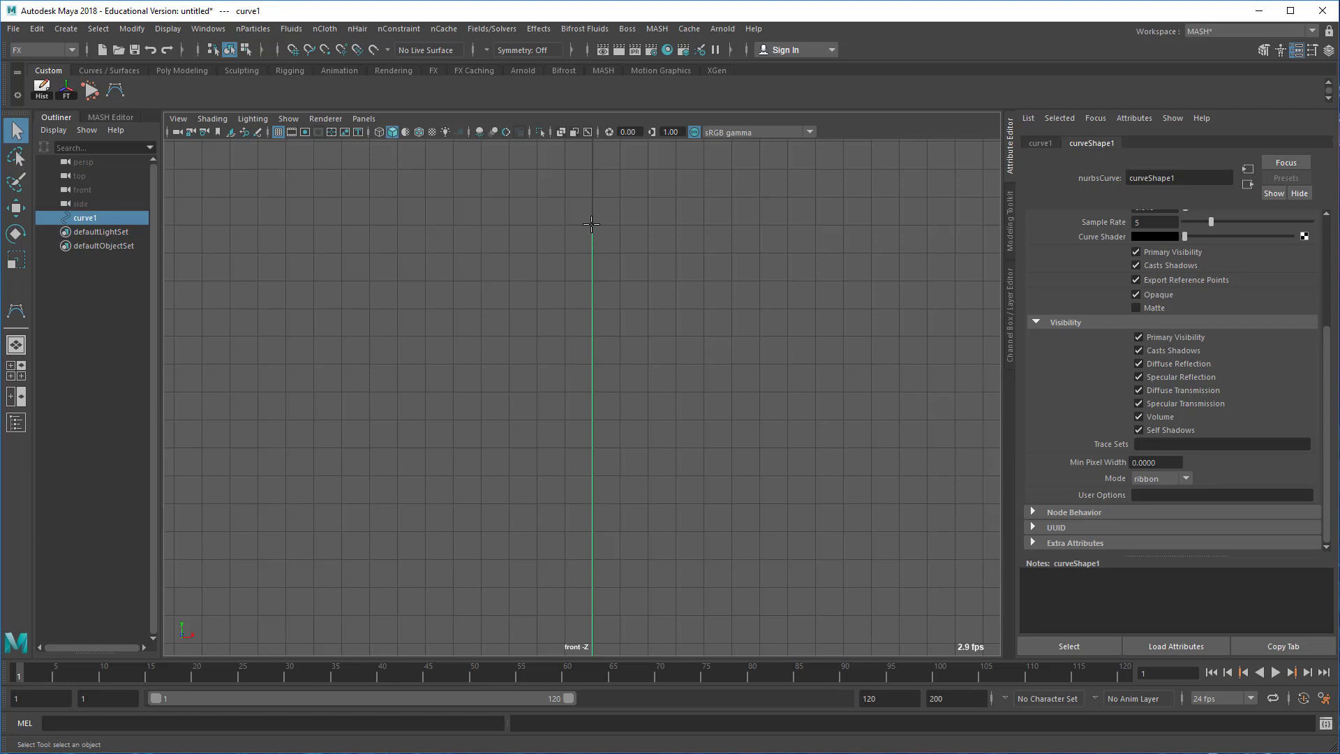
Create an Arnold area light in the perspective view and scale it up uniformly.
key(space)
key(space)
alt+drag(827, 232, 698, 454)
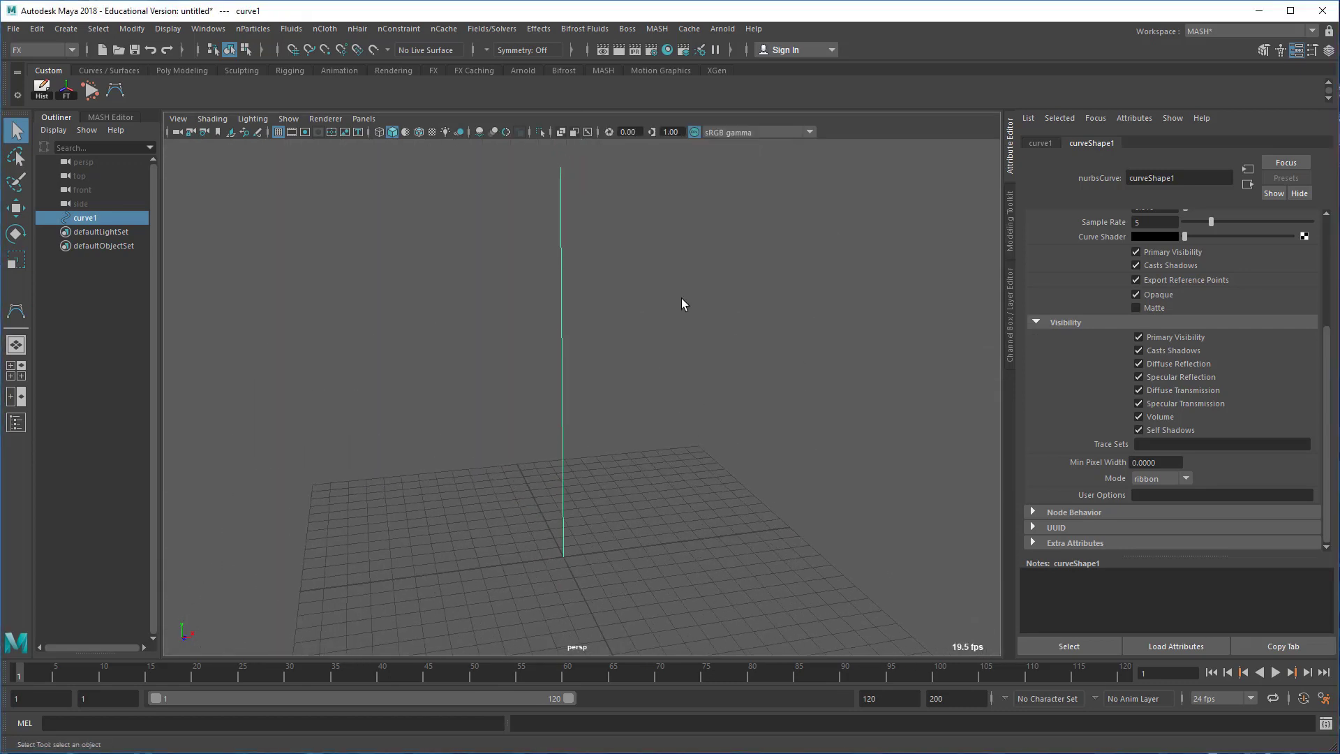
click(723, 29)
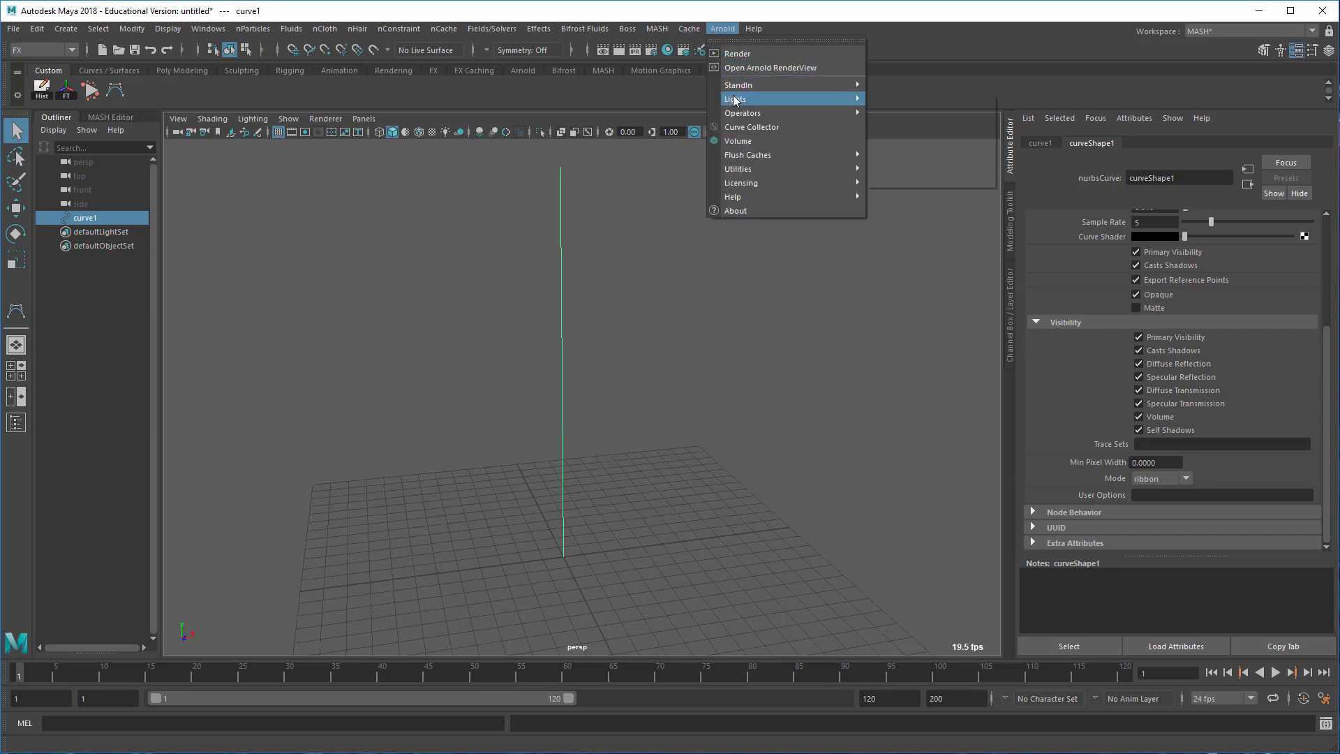
mouse_move(803, 99)
click(891, 110)
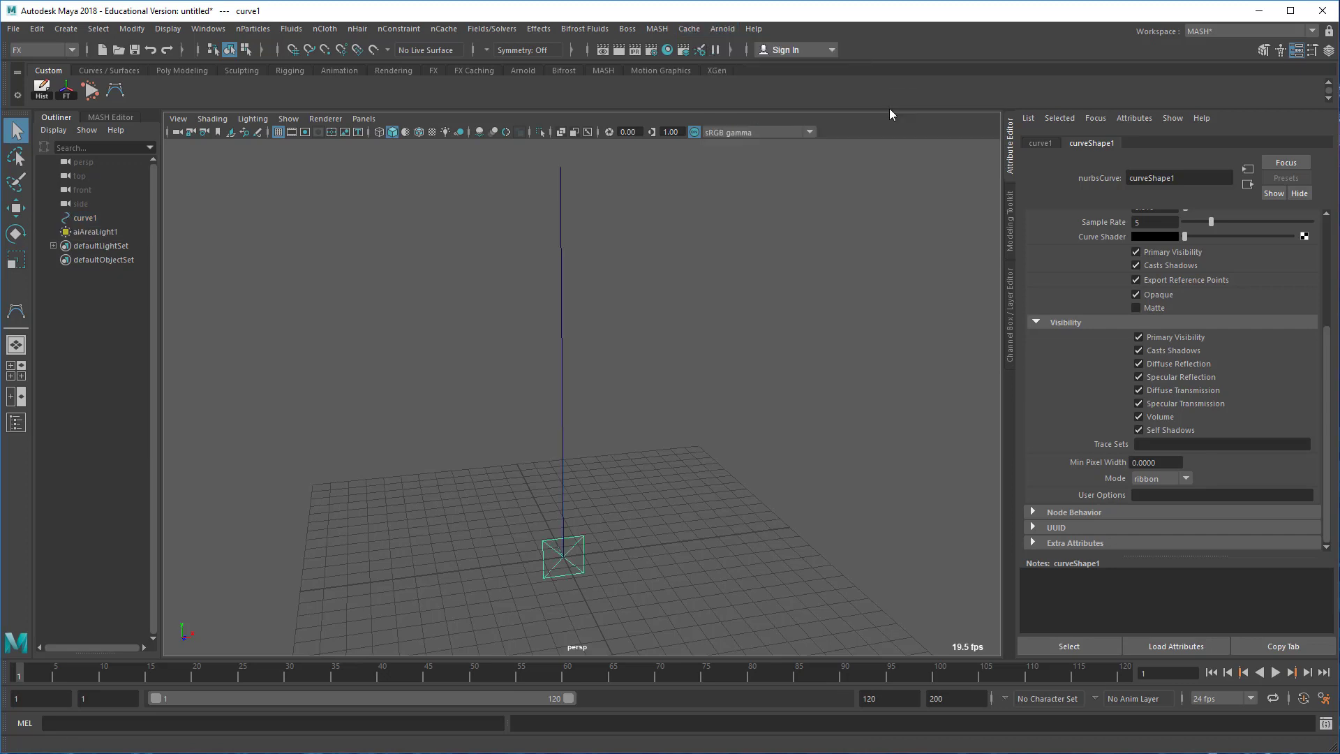
key(r)
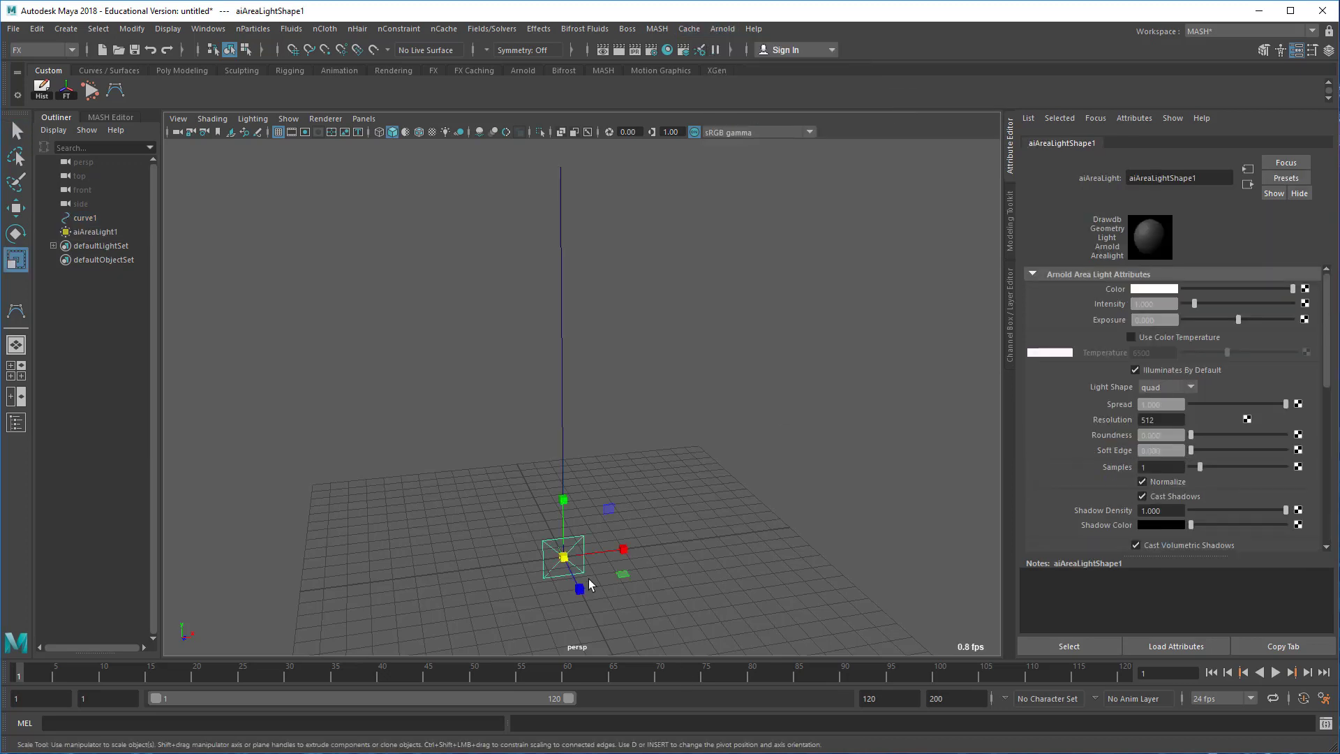
drag(564, 559, 586, 614)
Move the area light outward along Z past the grid edge, raise it high, and rotate it to aim down at the curve.
key(w)
drag(487, 558, 332, 621)
alt+right_drag(621, 601, 534, 590)
drag(384, 564, 279, 610)
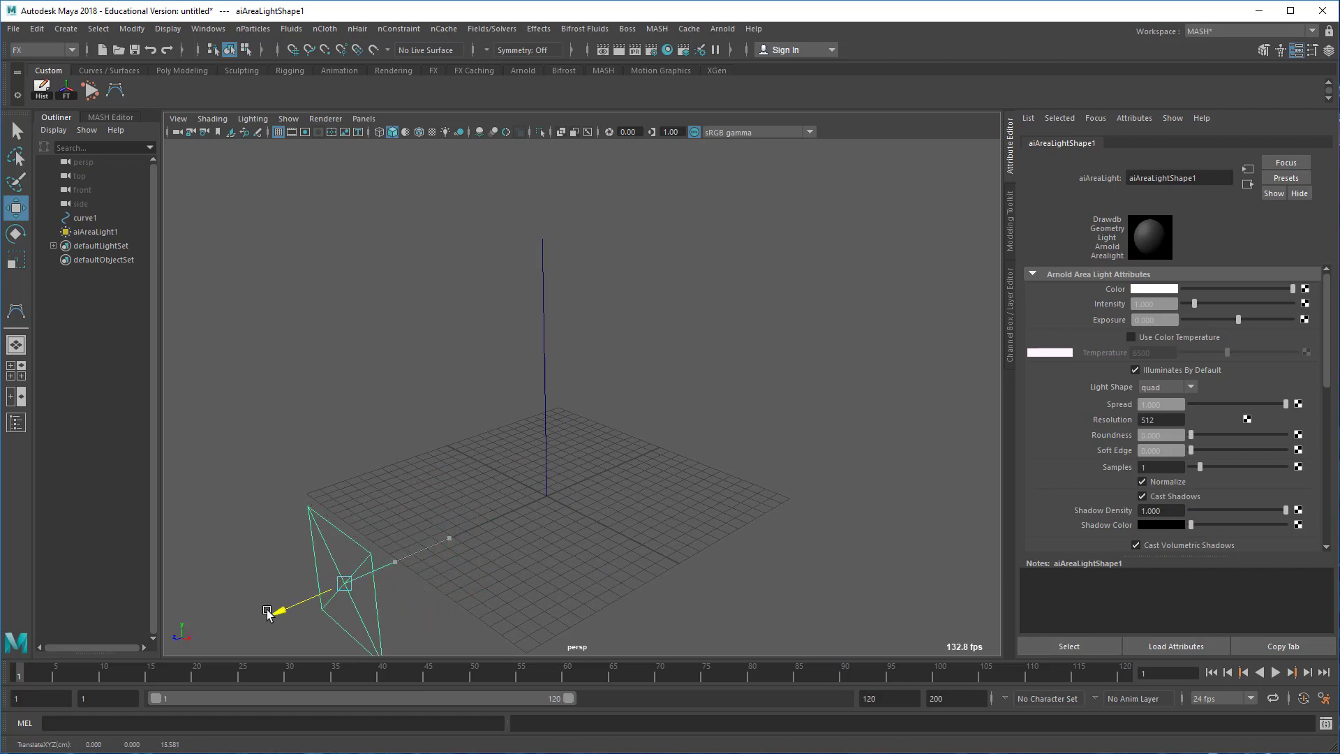
drag(340, 525, 370, 151)
key(e)
Duplicate the curve and move the copy about 8.2 units along negative Z.
alt+drag(276, 202, 656, 364)
key(ctrl+d)
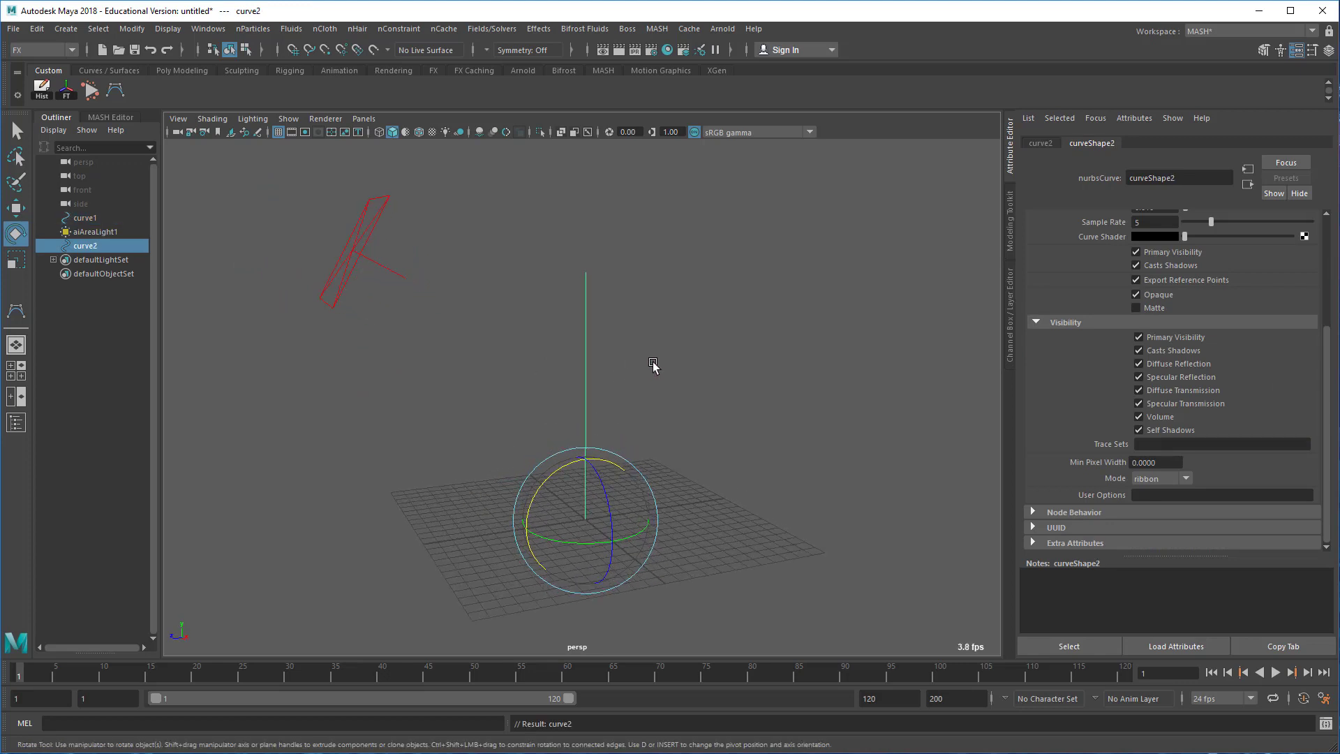
key(w)
drag(549, 529, 646, 516)
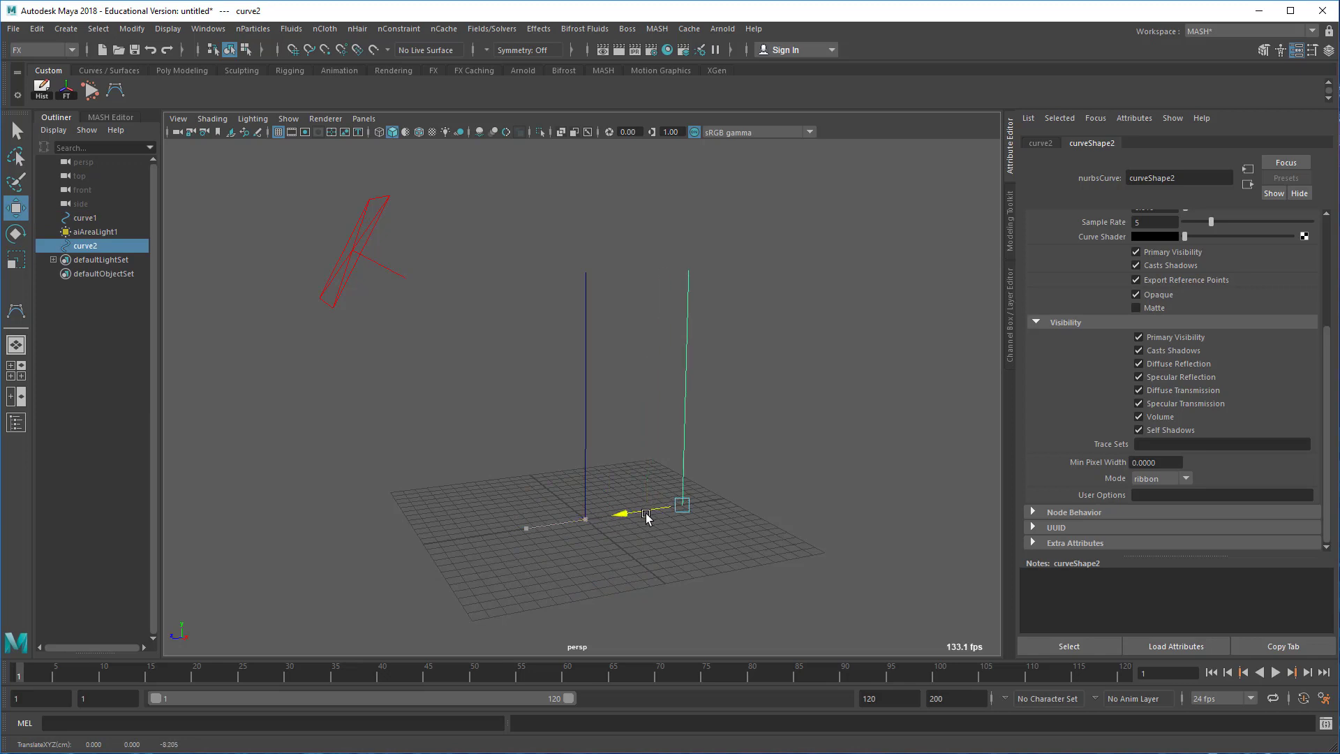
Enable Render Curve in the Arnold attributes of the original curve at the origin.
alt+right_drag(482, 523, 574, 522)
click(587, 433)
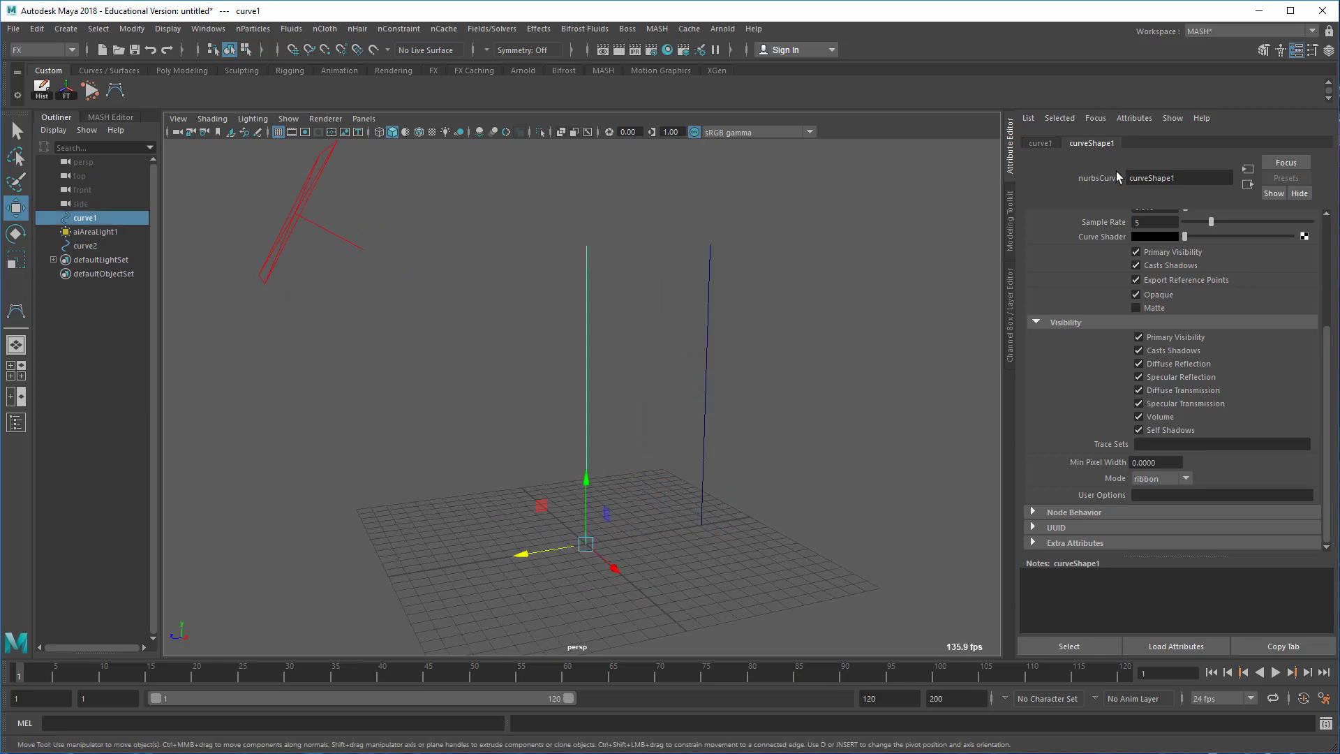
scroll(1072, 351, up, 4)
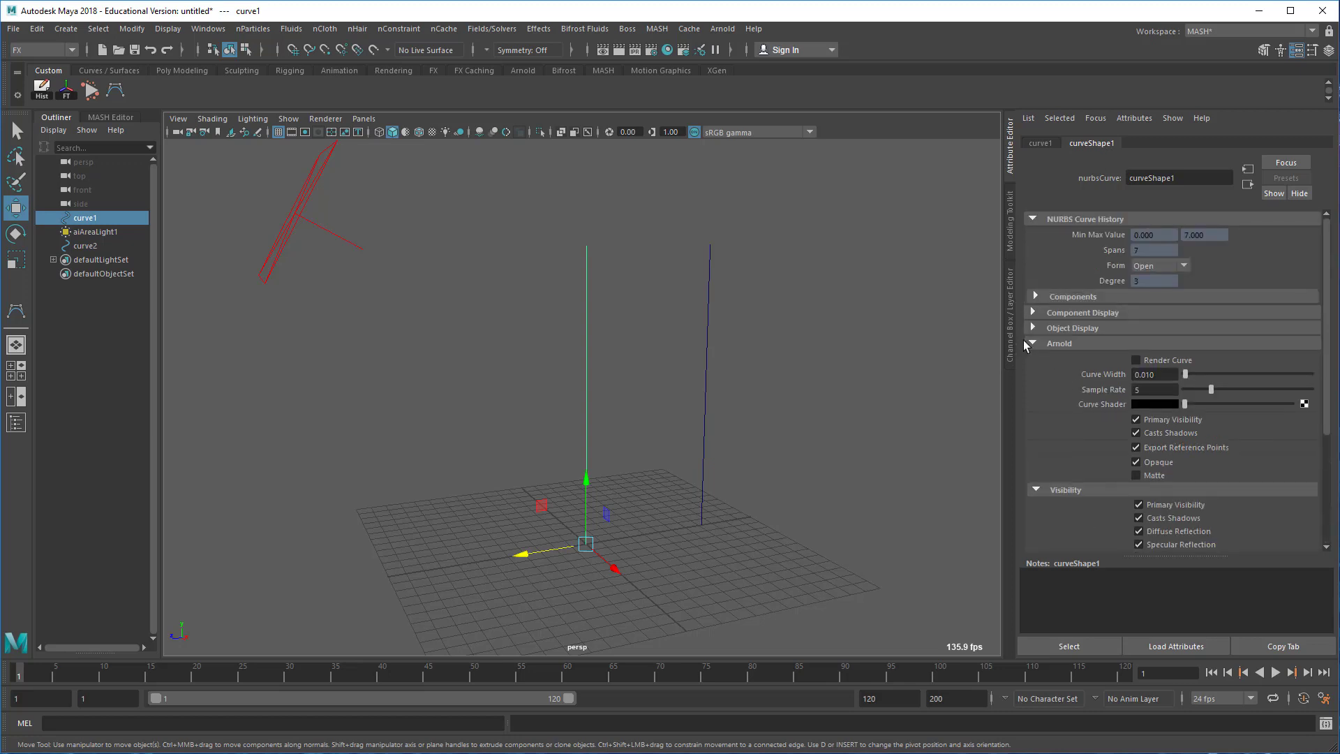
click(1135, 359)
Assign a new aiStandardSurface as the original curve's shader and set its base color to red.
click(1304, 404)
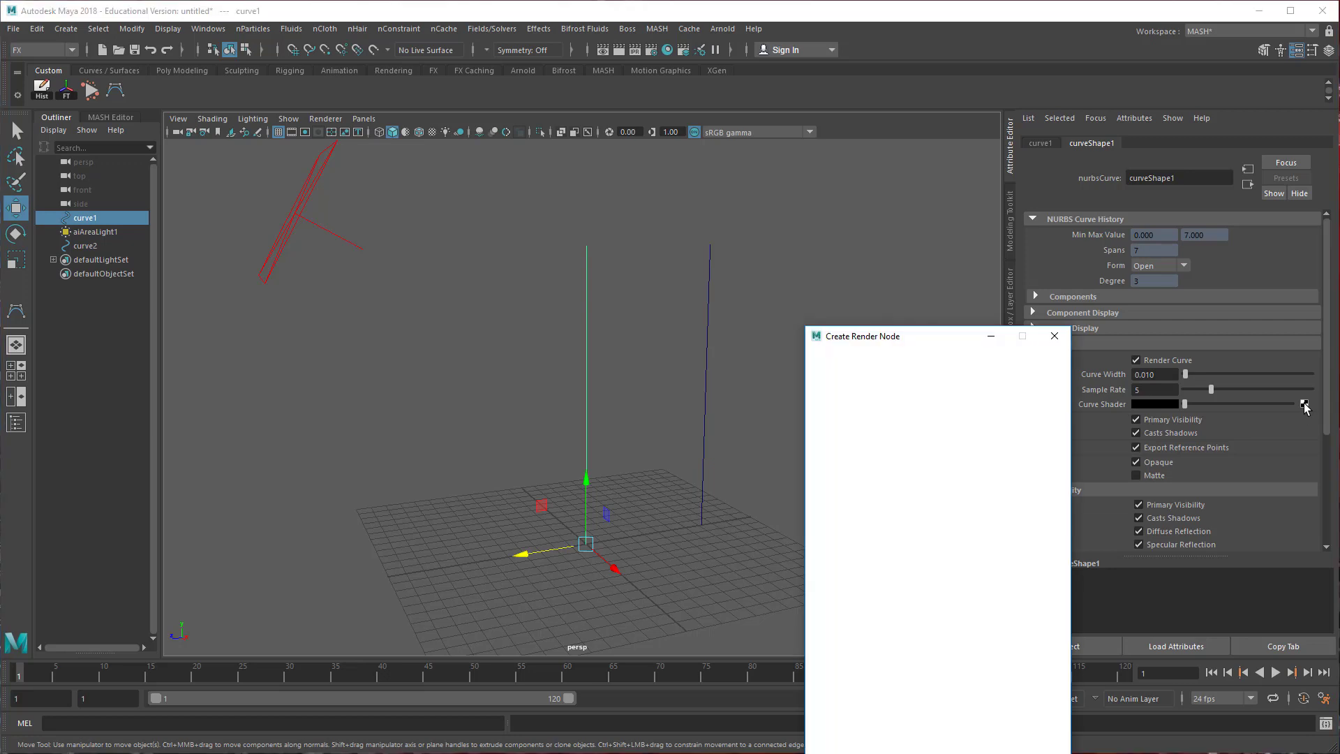
click(846, 560)
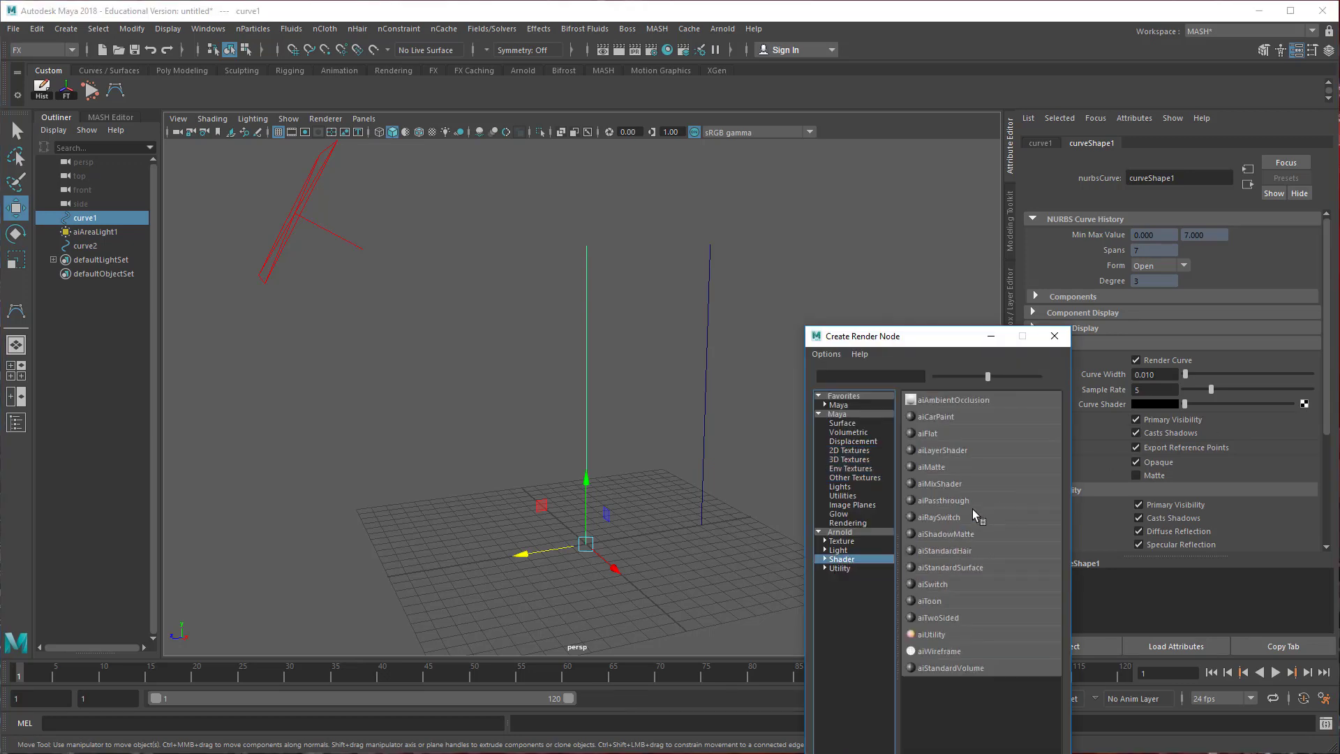
click(982, 565)
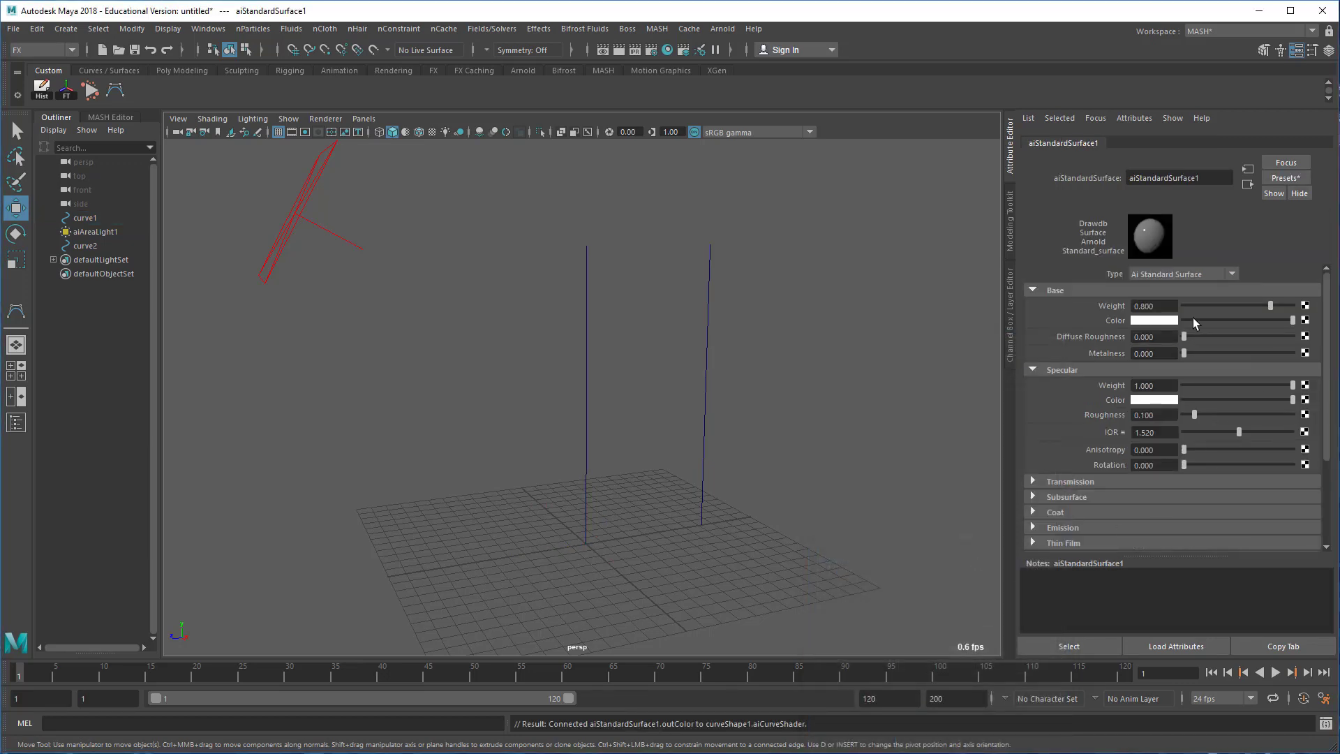
click(1162, 321)
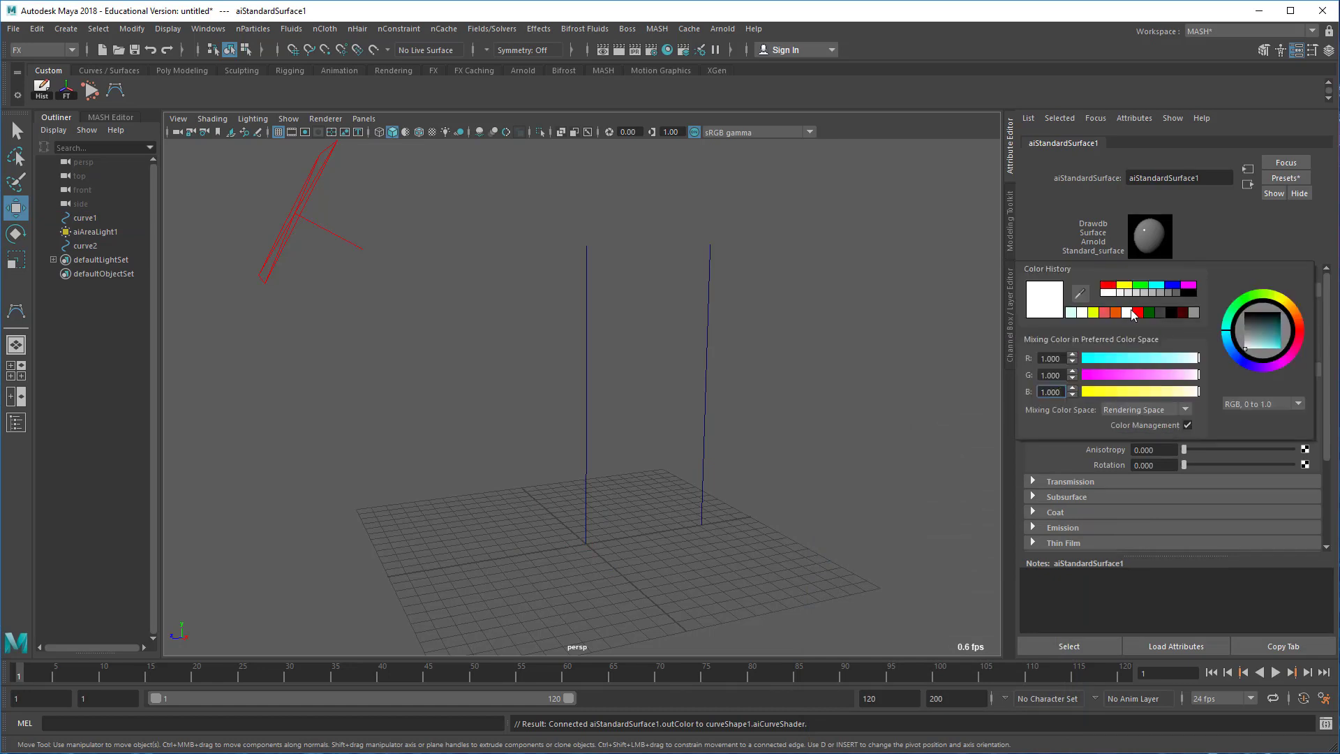
click(1136, 315)
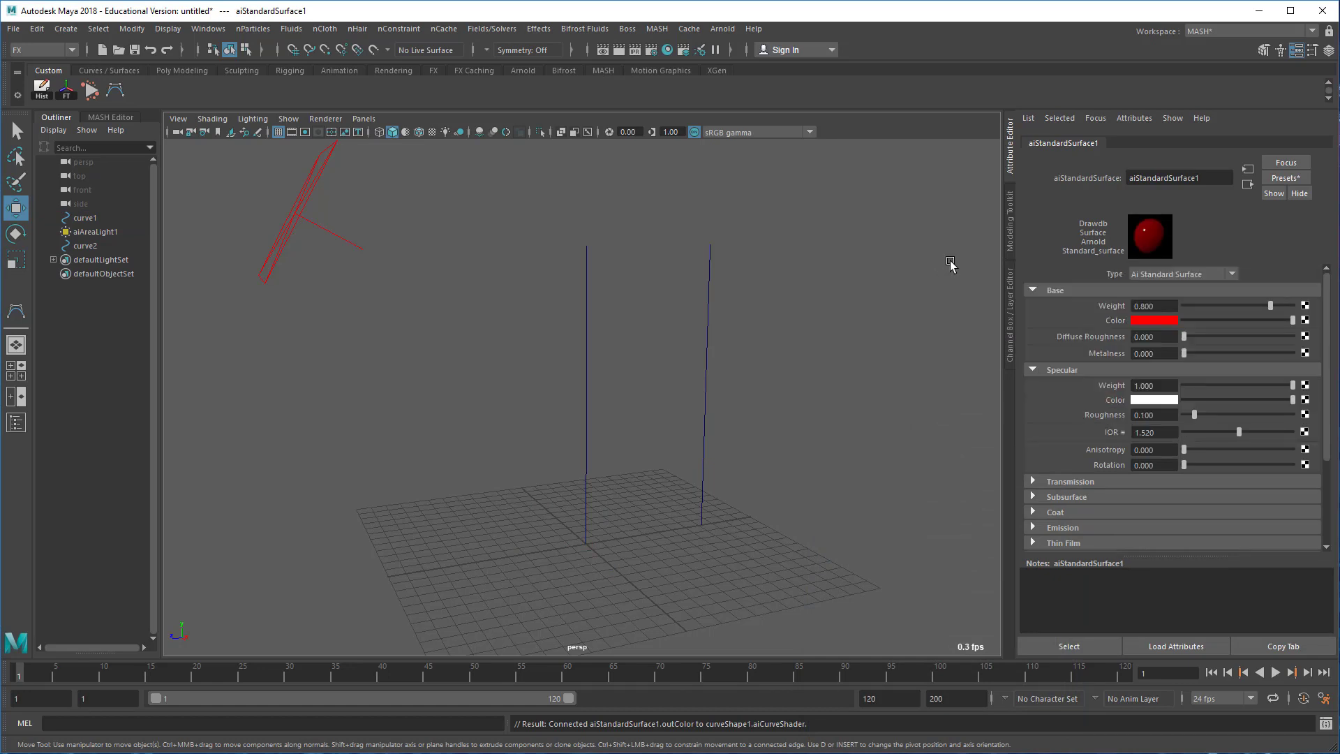
Increase the Arnold curve width of the original curve.
drag(515, 314, 671, 374)
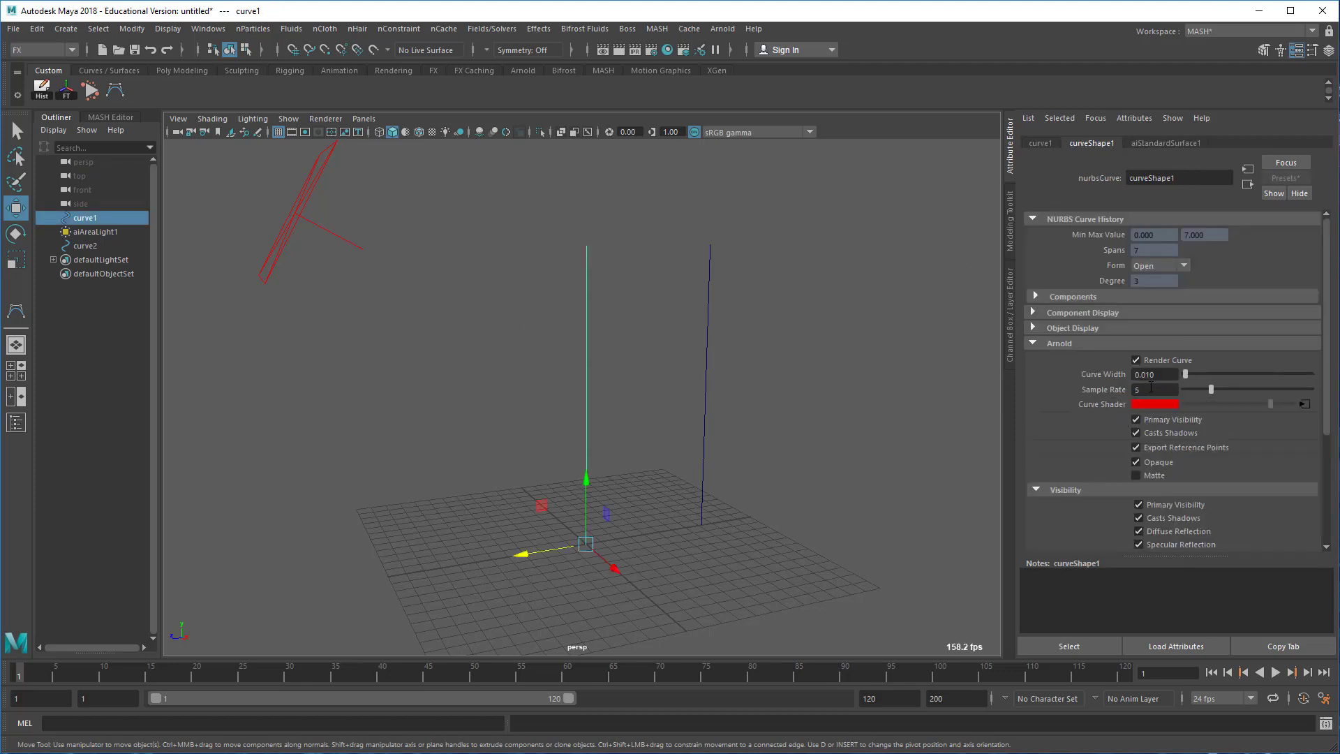
drag(1158, 374, 1143, 377)
click(1153, 376)
double_click(1153, 375)
click(1146, 375)
drag(1147, 375, 1156, 374)
text(5)
Set the original curve's Arnold render mode to thick.
scroll(1159, 373, down, 4)
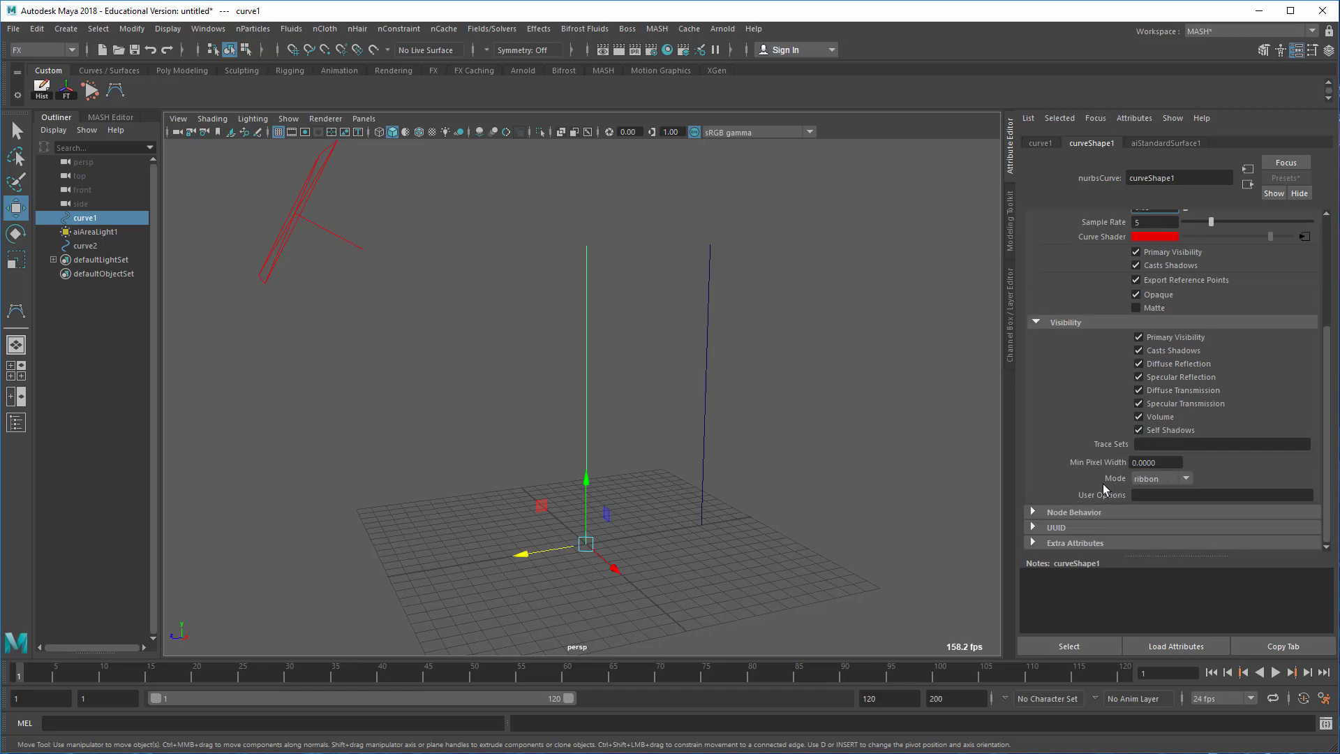
click(1153, 480)
click(1159, 508)
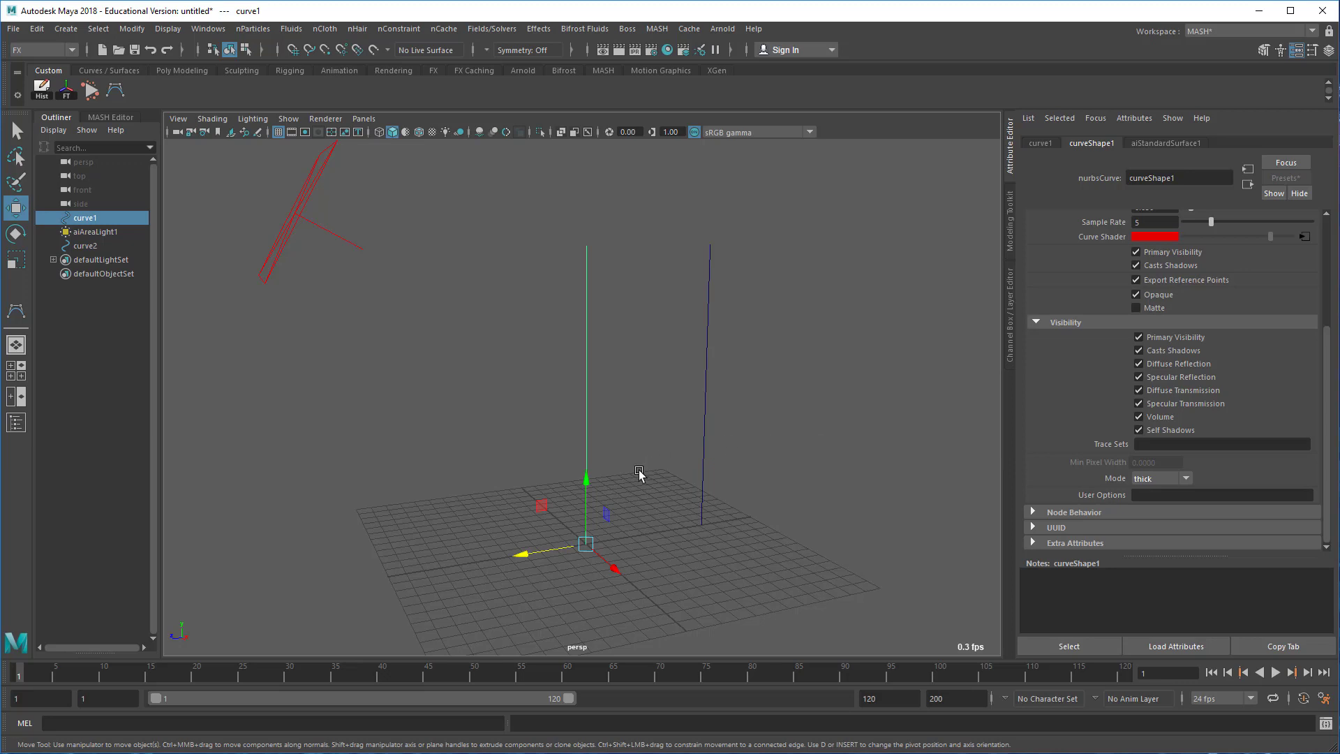
Set the area light's exposure to 9.
alt+right_drag(612, 468, 682, 466)
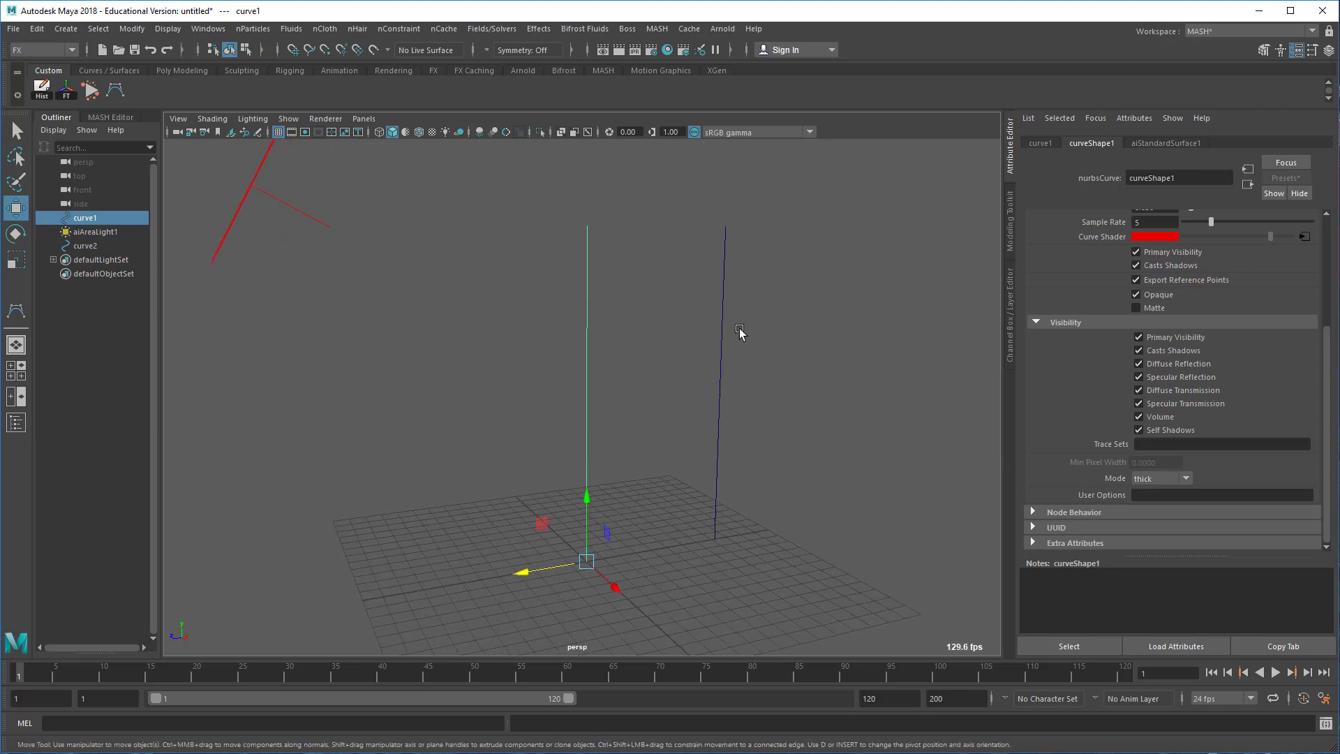
drag(219, 184, 273, 217)
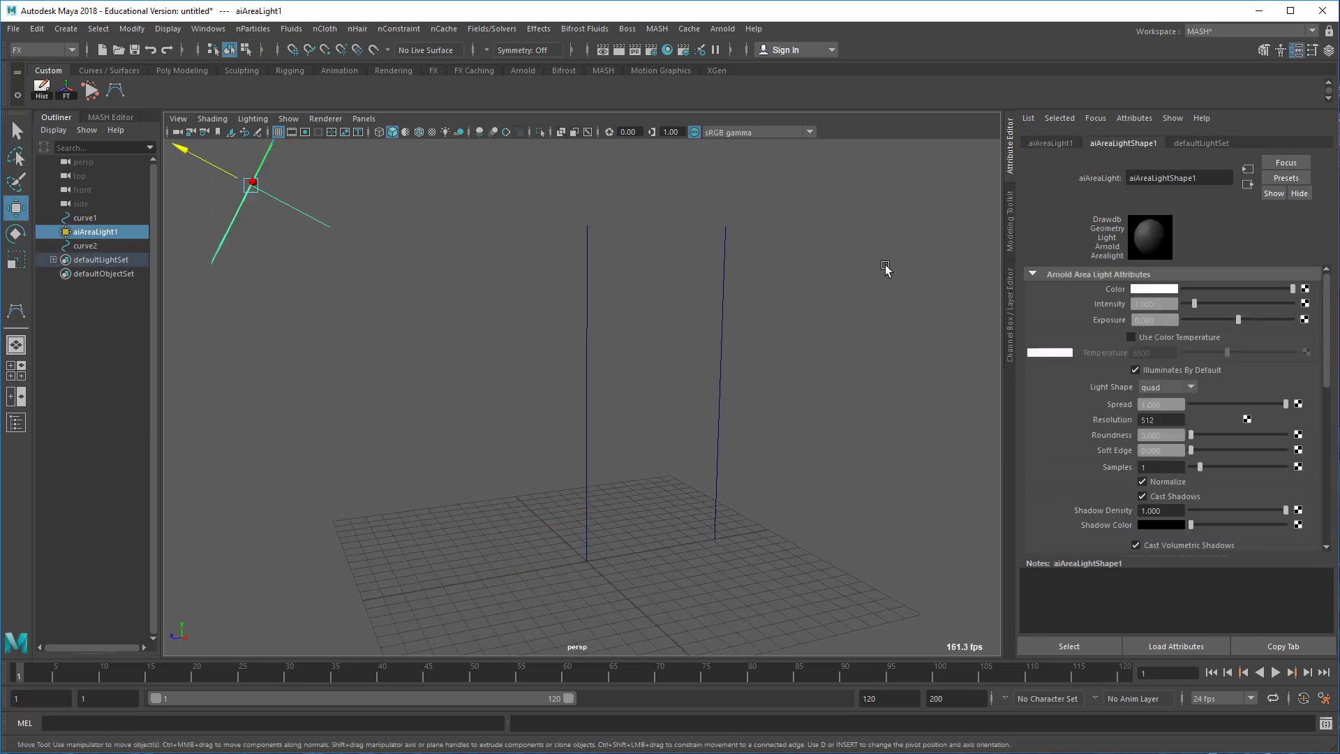
click(1152, 320)
text(9)
key(Return)
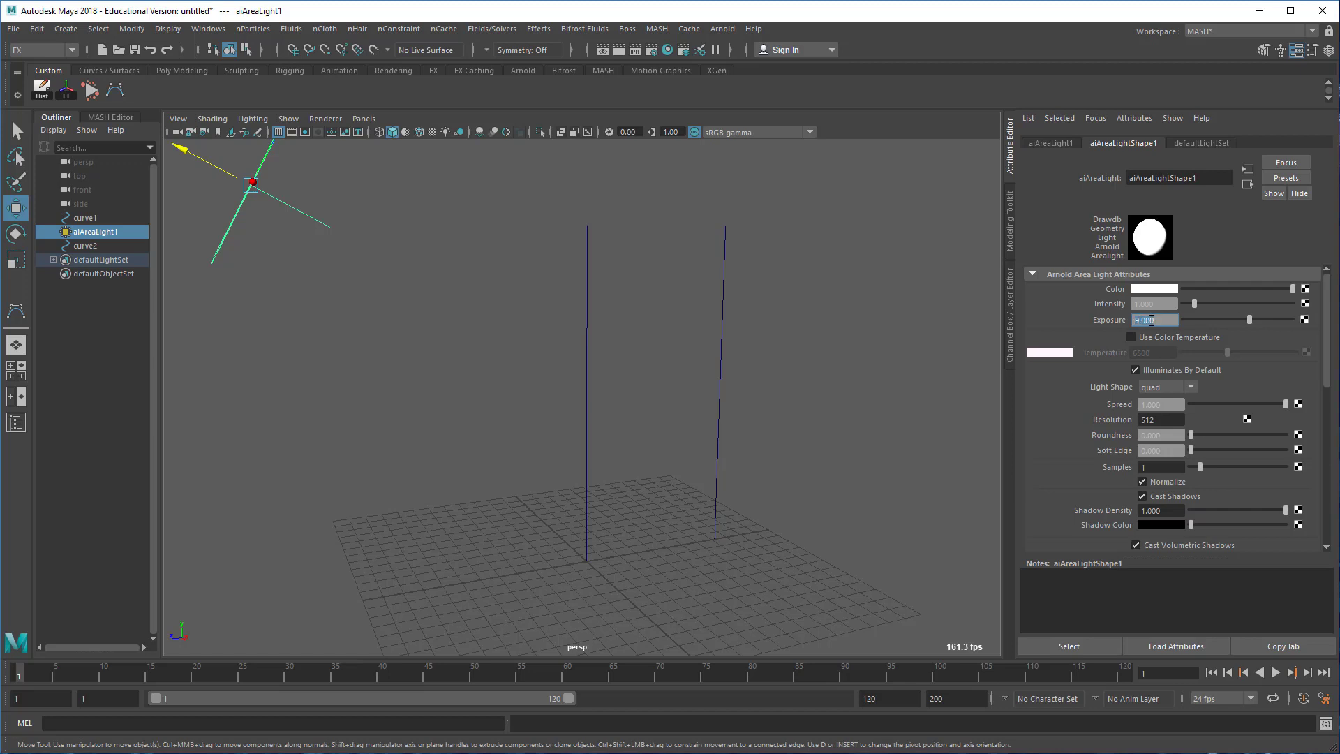
Render the perspective view in the Arnold RenderView, inspect the curve, and stop and close the render.
click(722, 29)
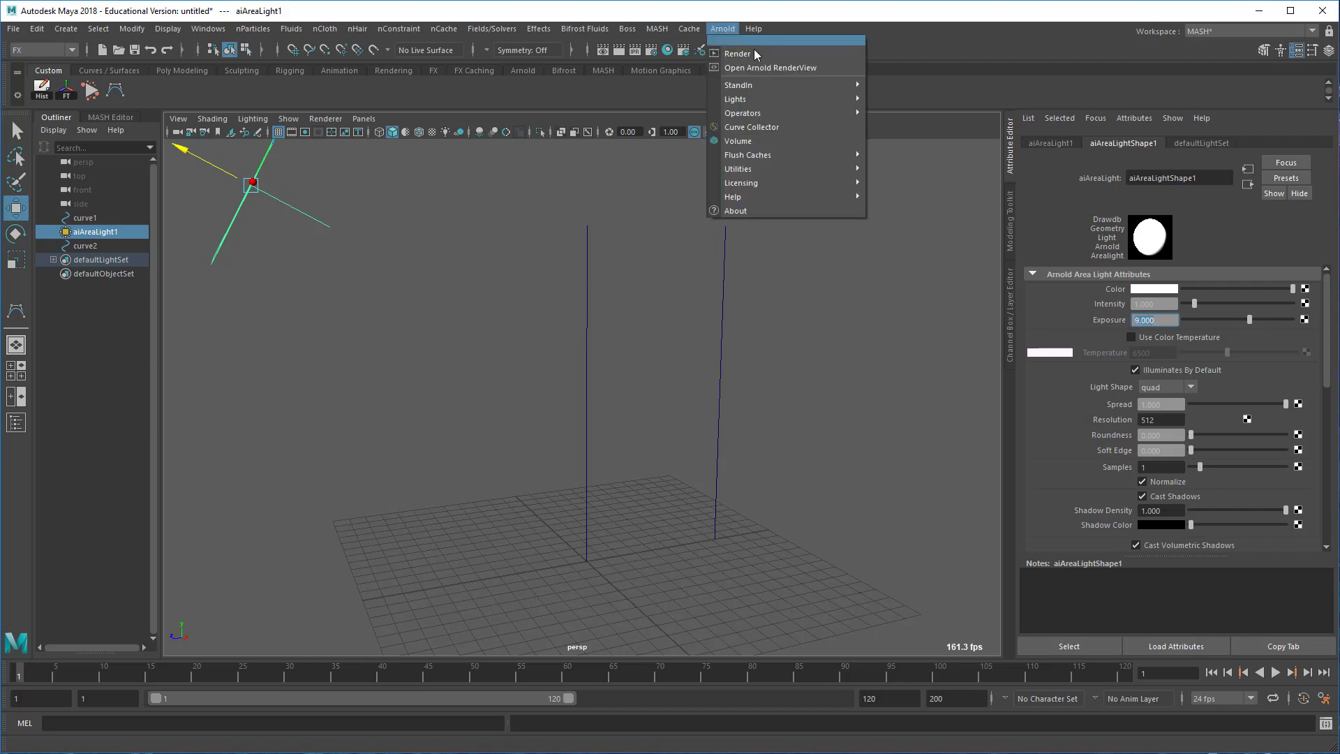
click(759, 65)
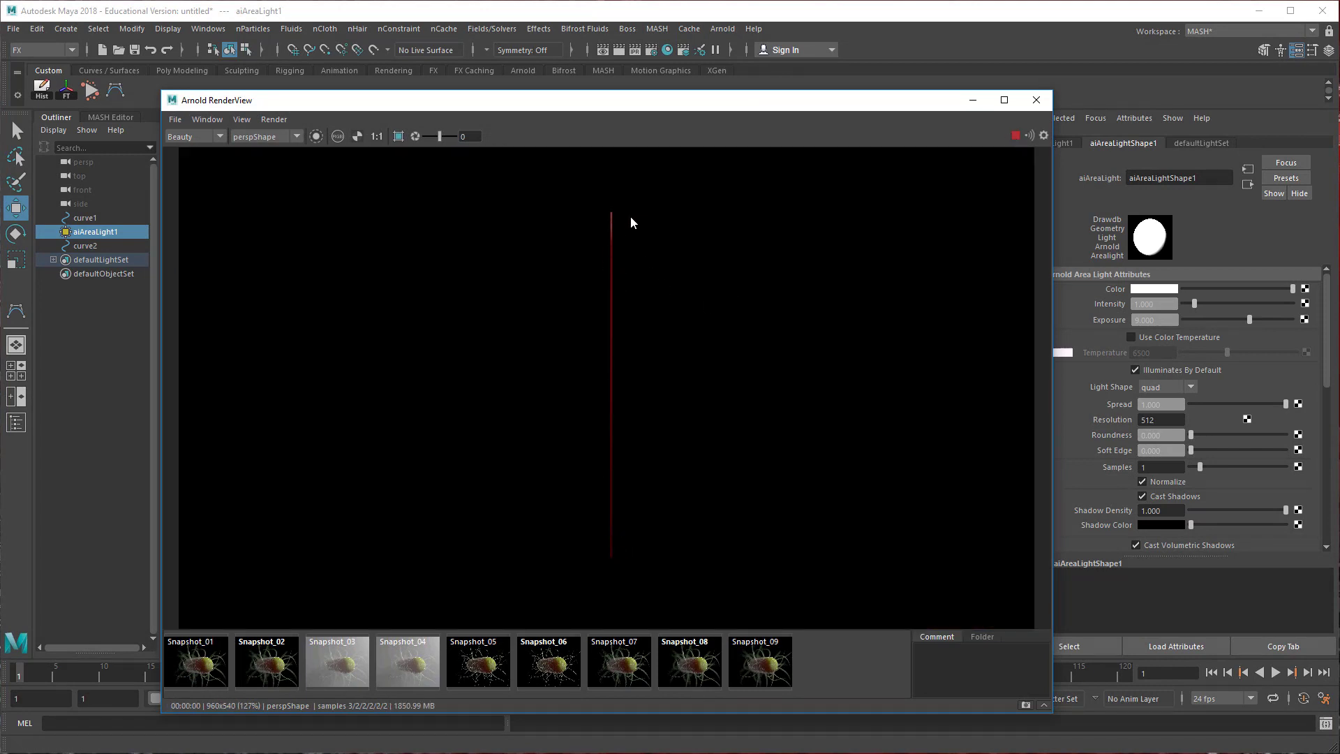
drag(676, 106, 713, 112)
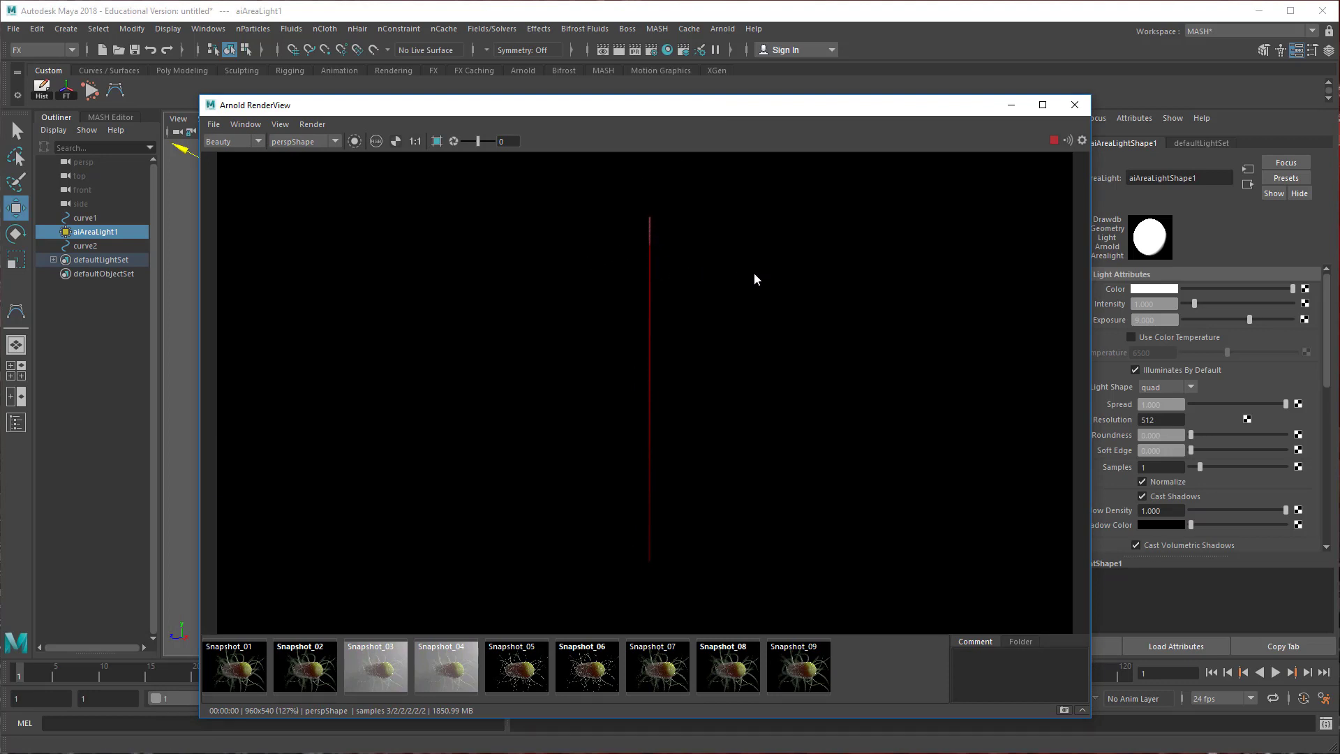
click(1054, 139)
click(1073, 104)
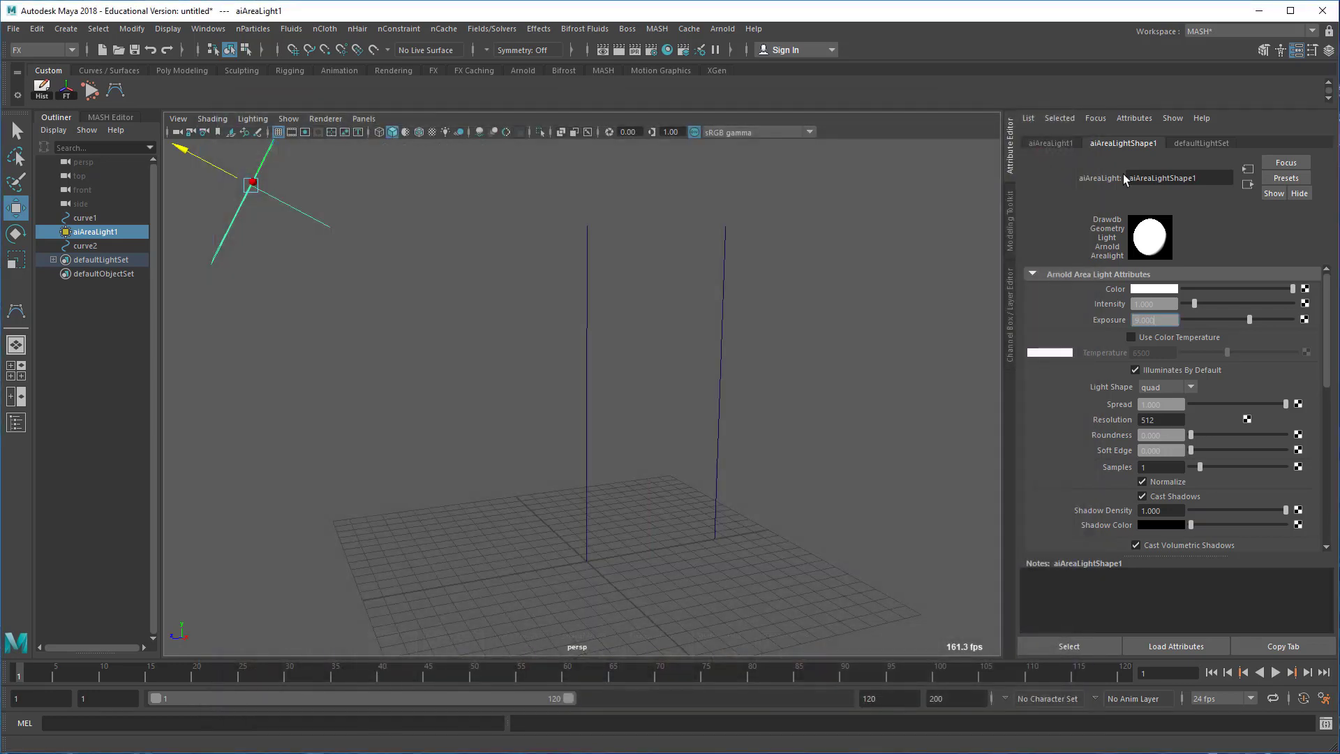
Set the Arnold curve width of the original curve to 0.2.
click(585, 342)
scroll(1170, 368, up, 5)
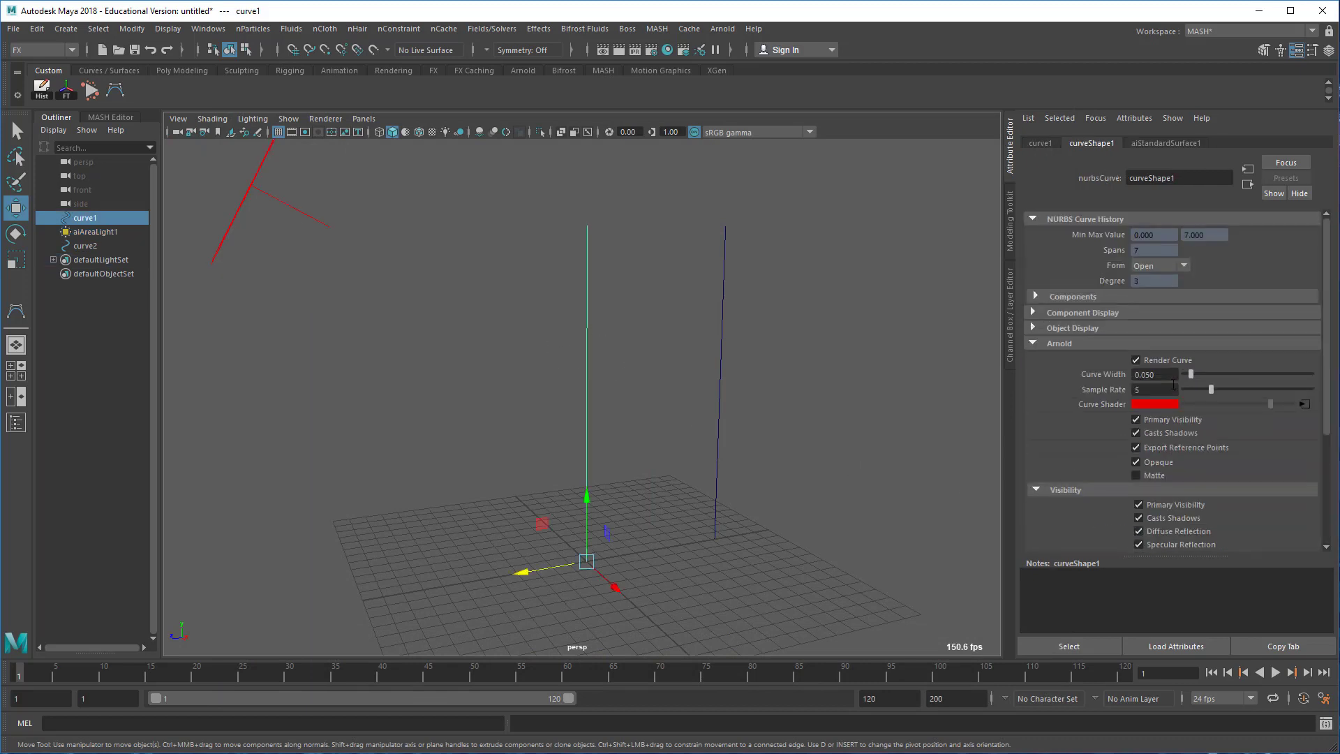
drag(1145, 376, 1157, 376)
text(2)
key(Return)
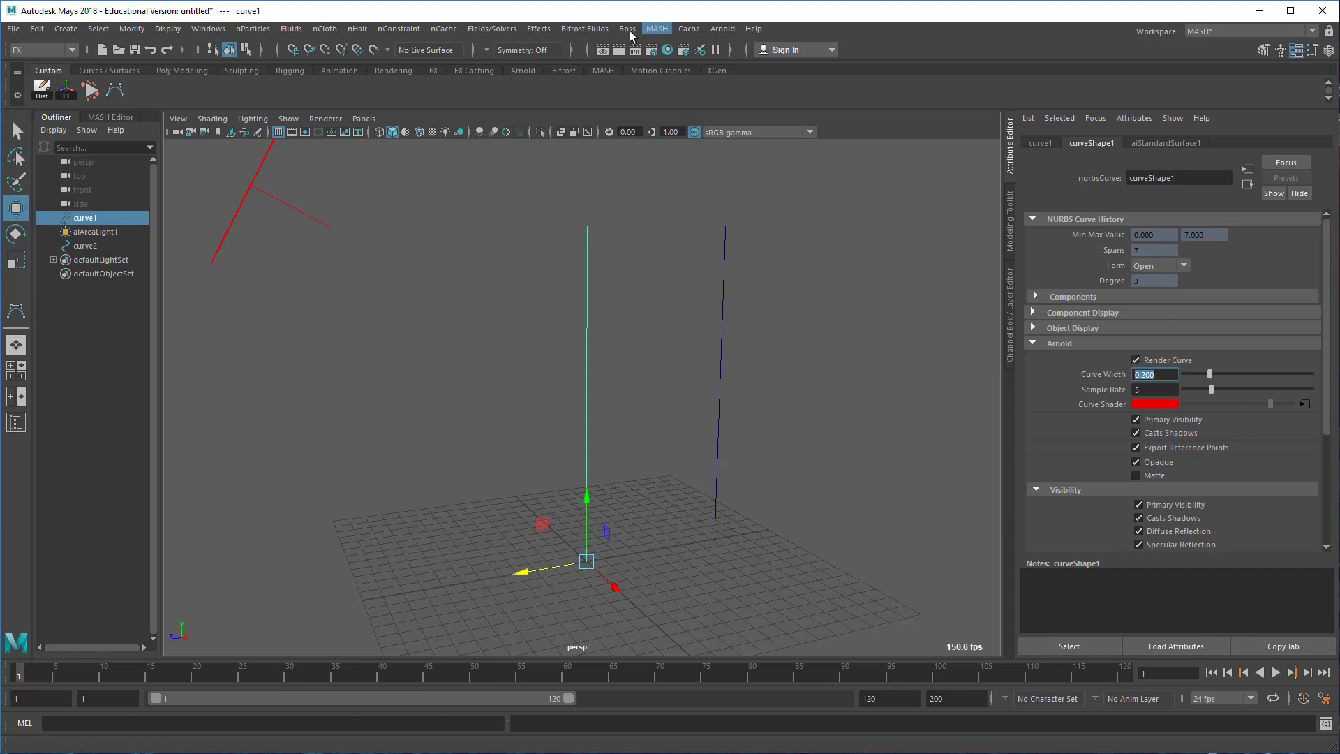
Open the Arnold RenderView and start a live render of the perspective view.
click(723, 29)
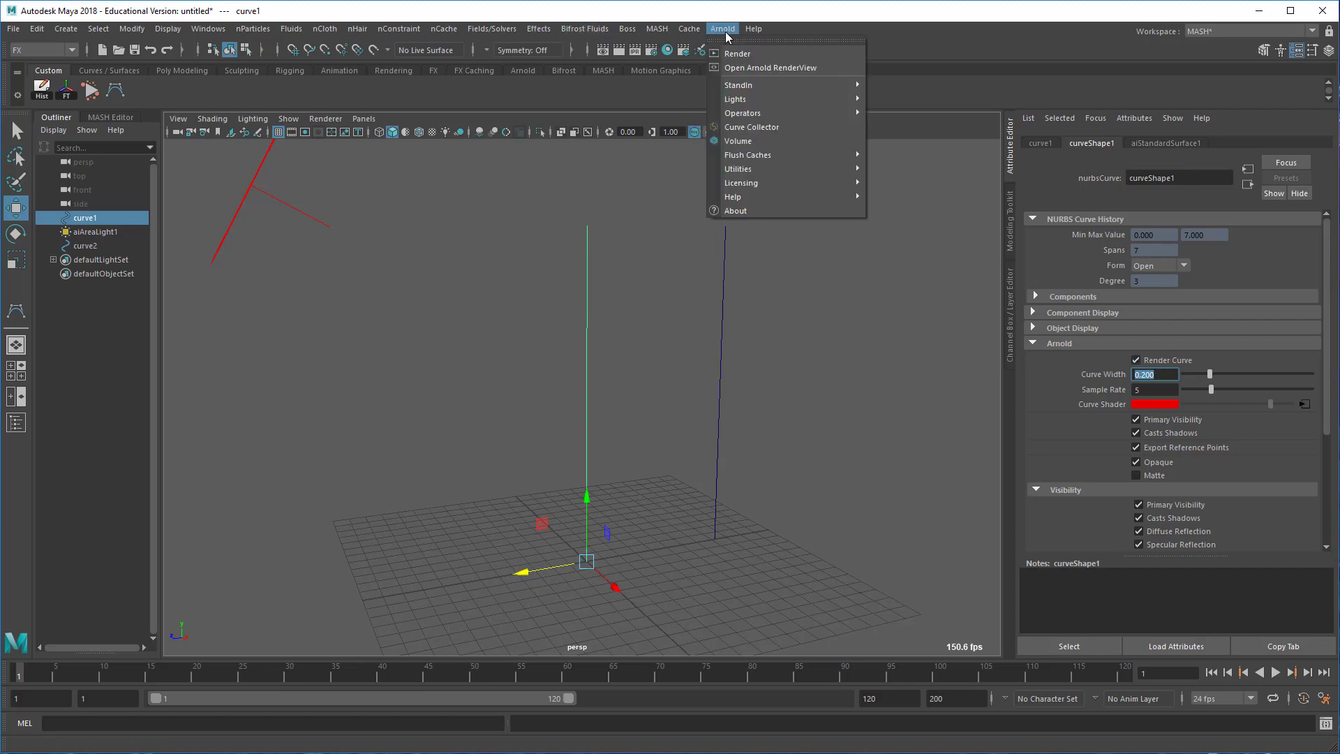
click(748, 68)
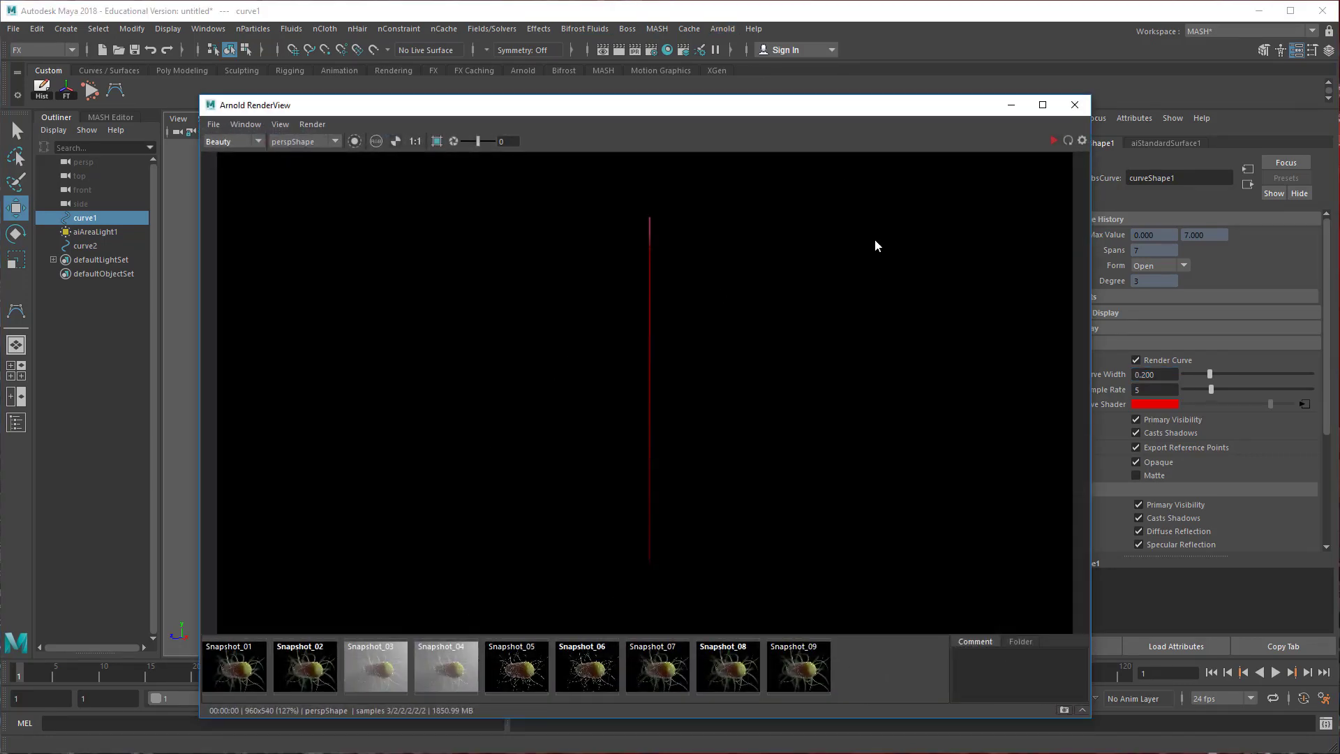
click(1053, 141)
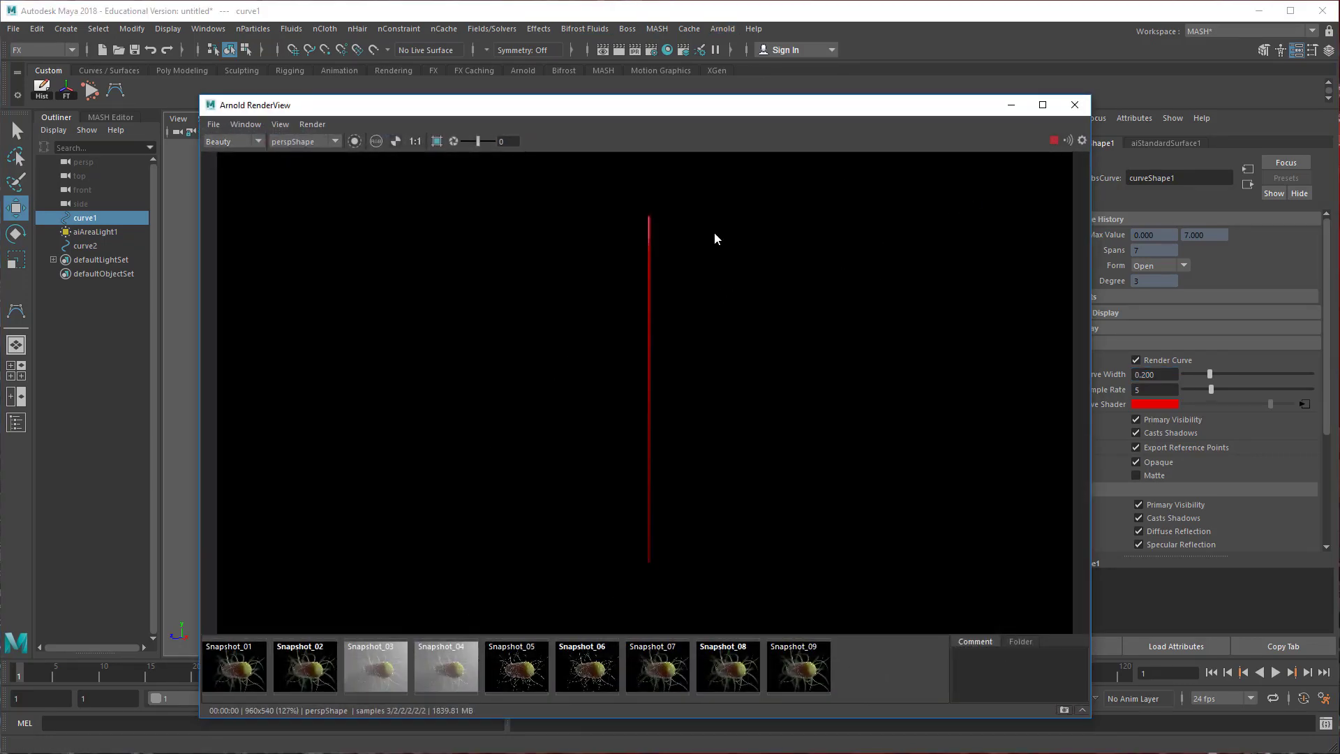
Increase the curve width of the original curve to 0.5 while the render is running.
double_click(1148, 374)
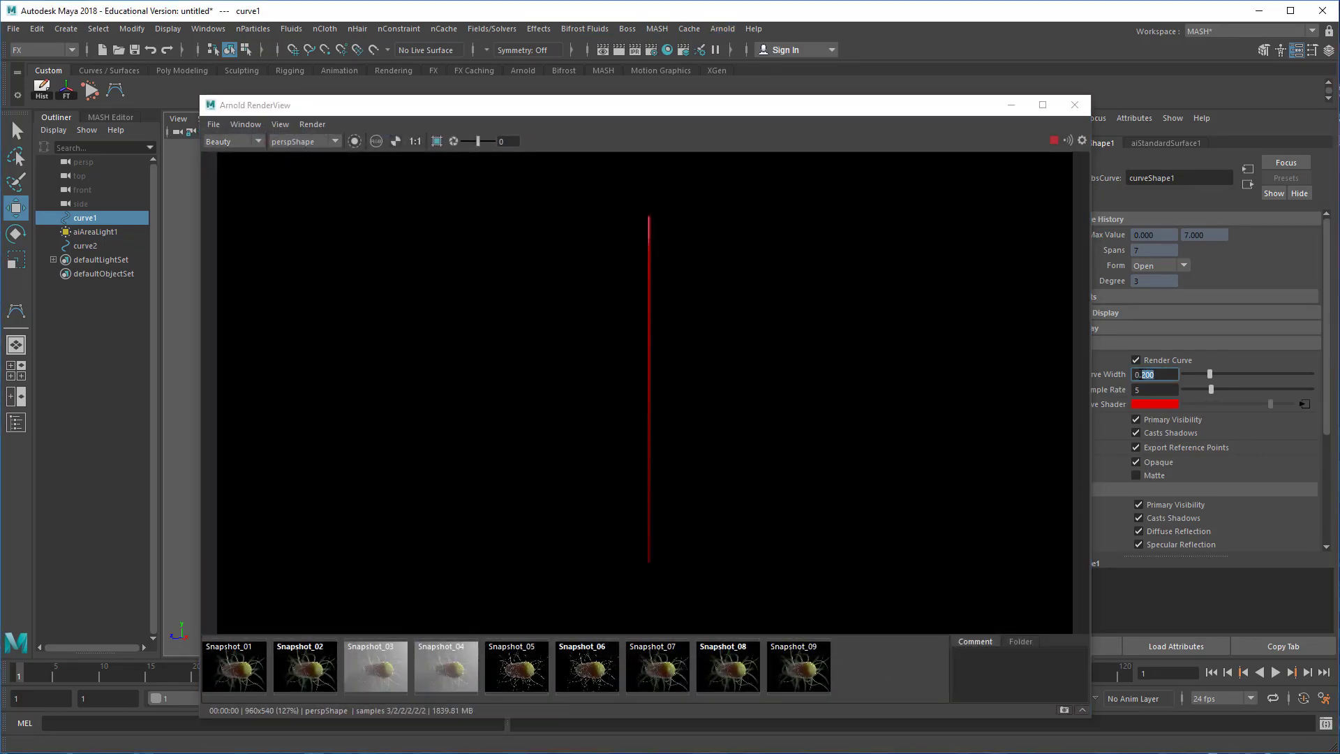
text(5)
key(Return)
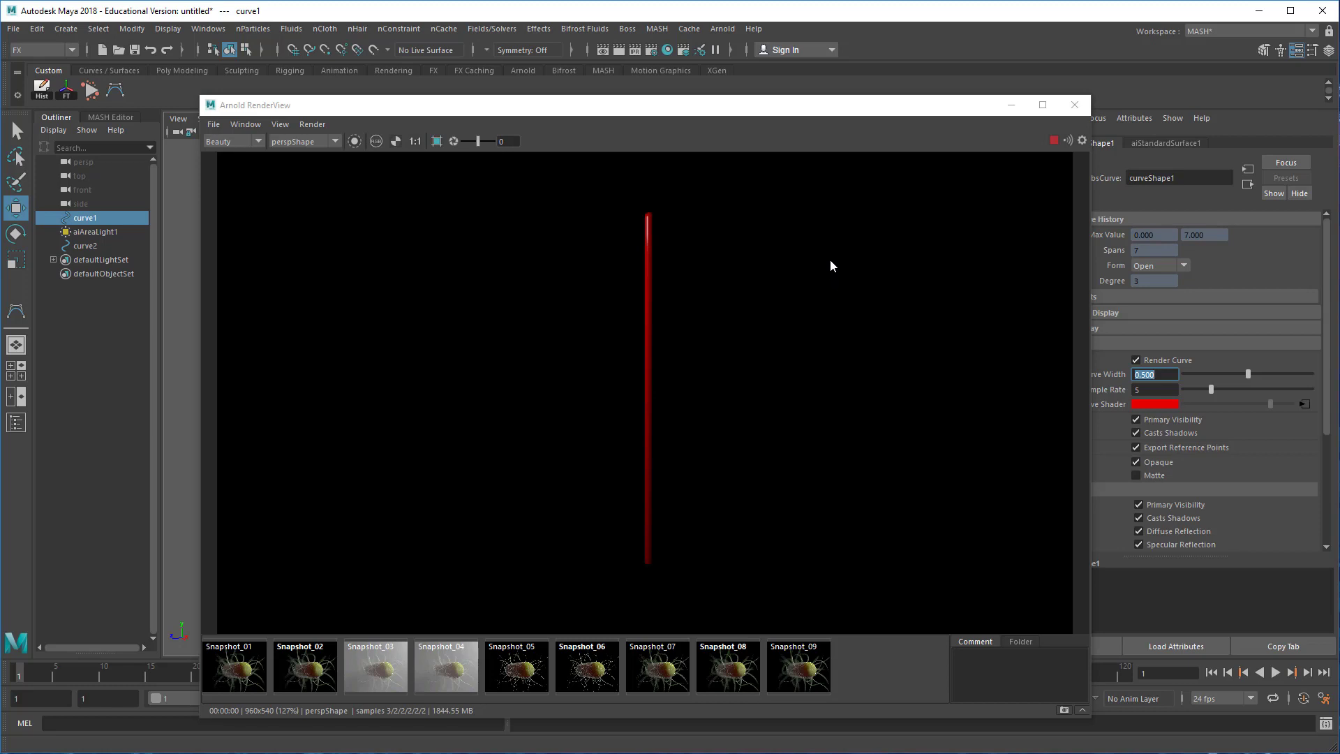
Add an Arnold skydome light to the scene, moving the render window clear of the menus and attributes.
drag(615, 116, 613, 352)
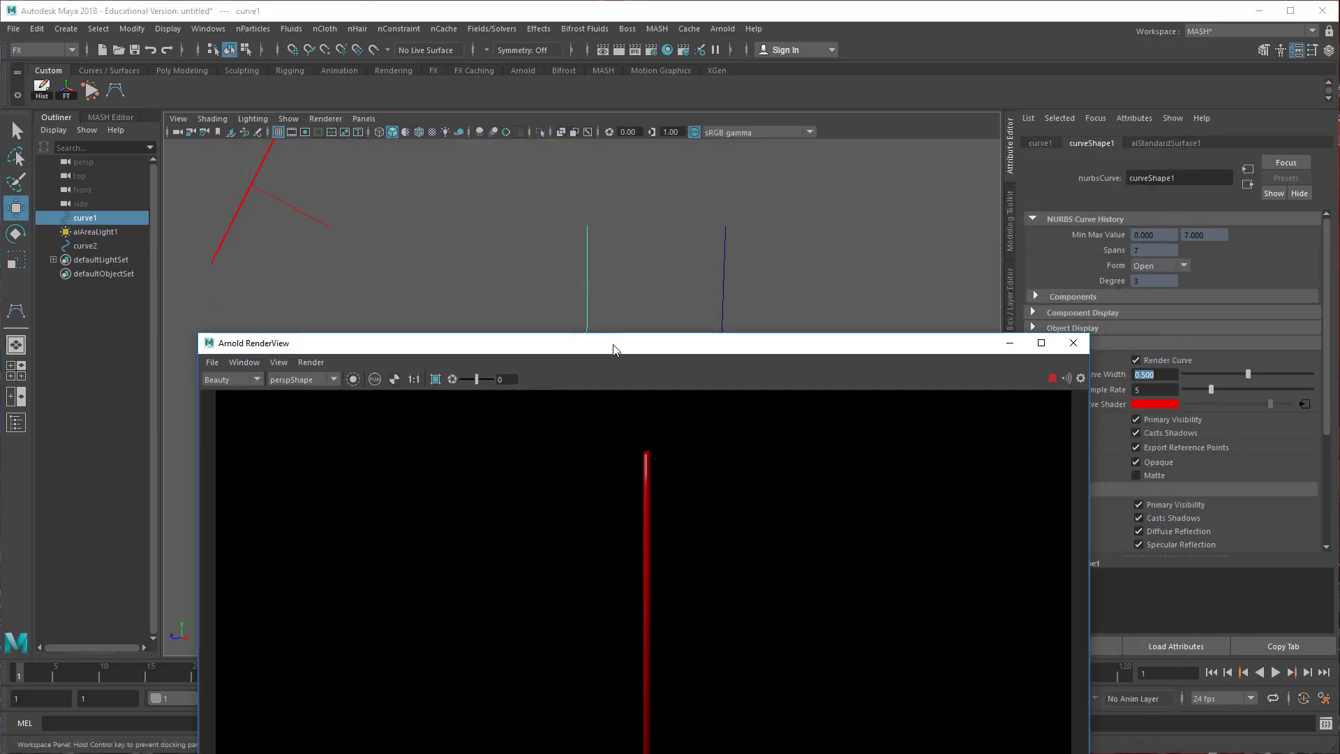
click(723, 29)
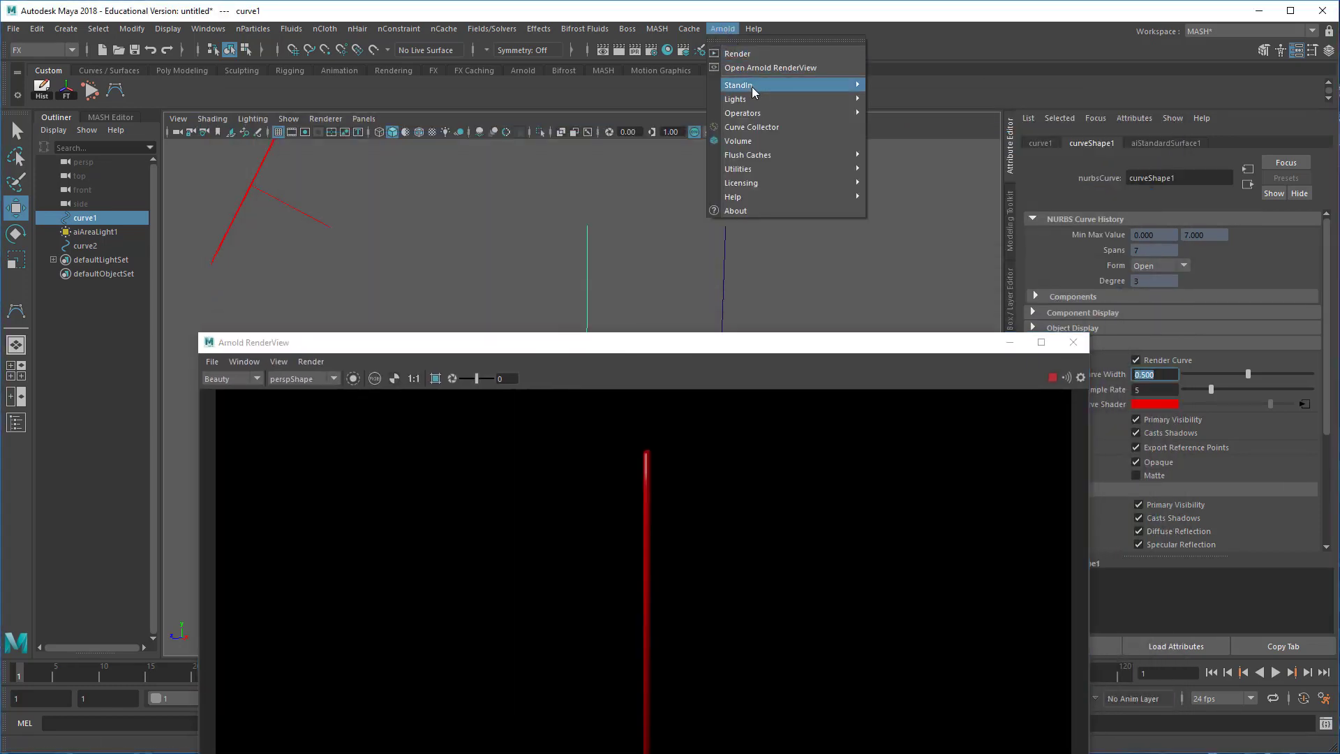
mouse_move(754, 99)
click(916, 124)
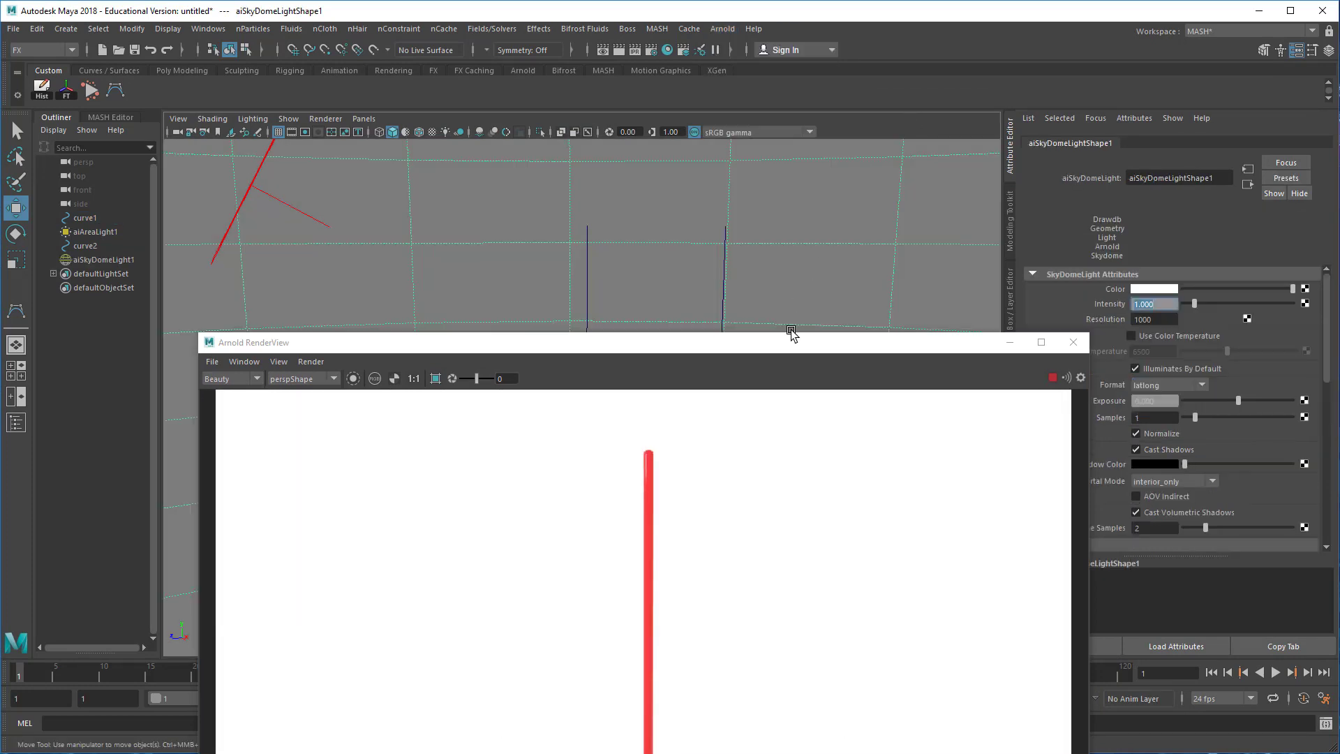
drag(790, 349, 710, 110)
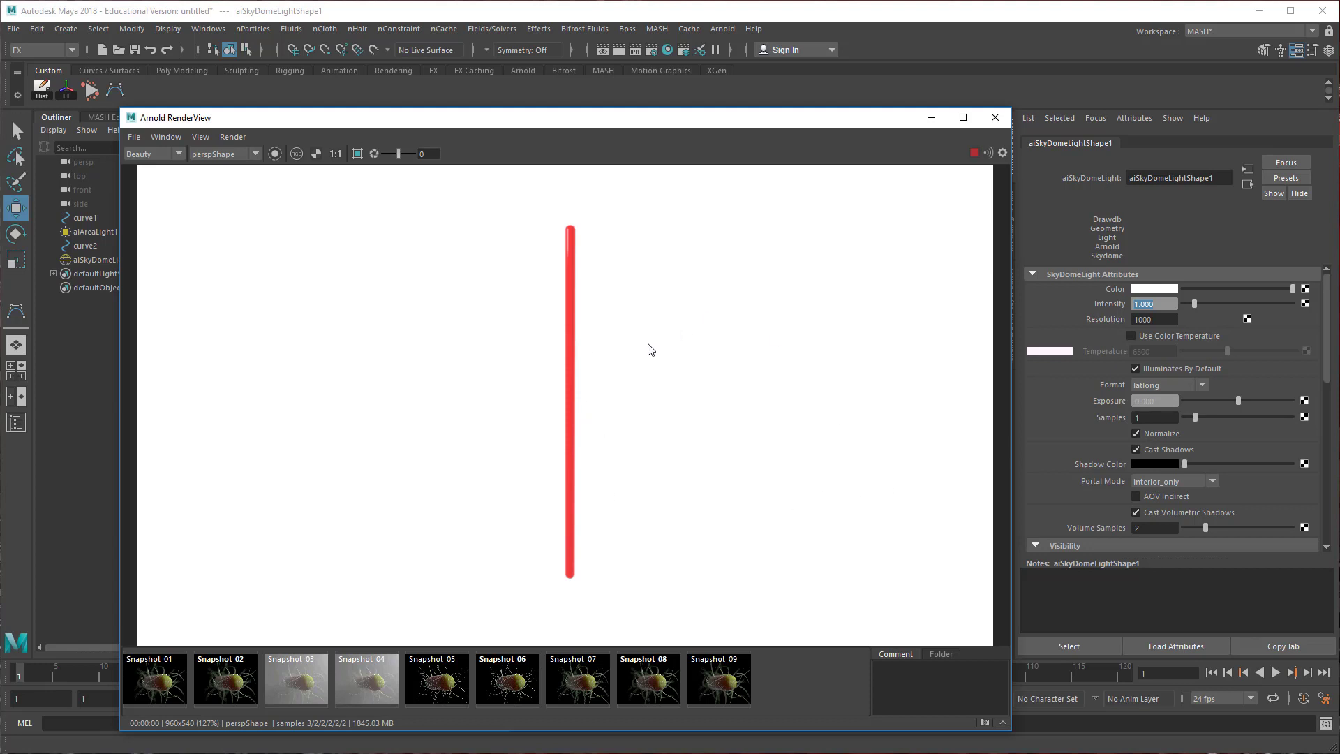
Select the original curve in the render and map a Ramp texture to its curve width.
click(577, 286)
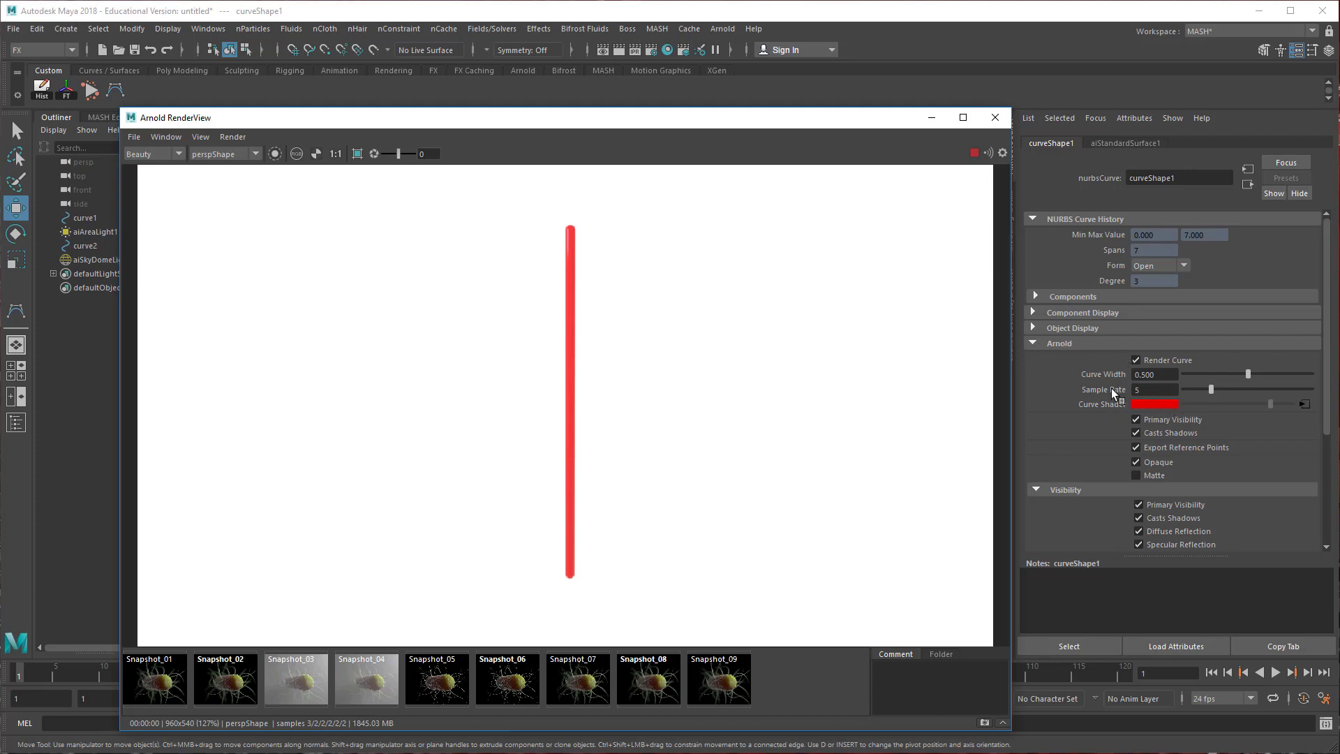
scroll(1094, 488, down, 4)
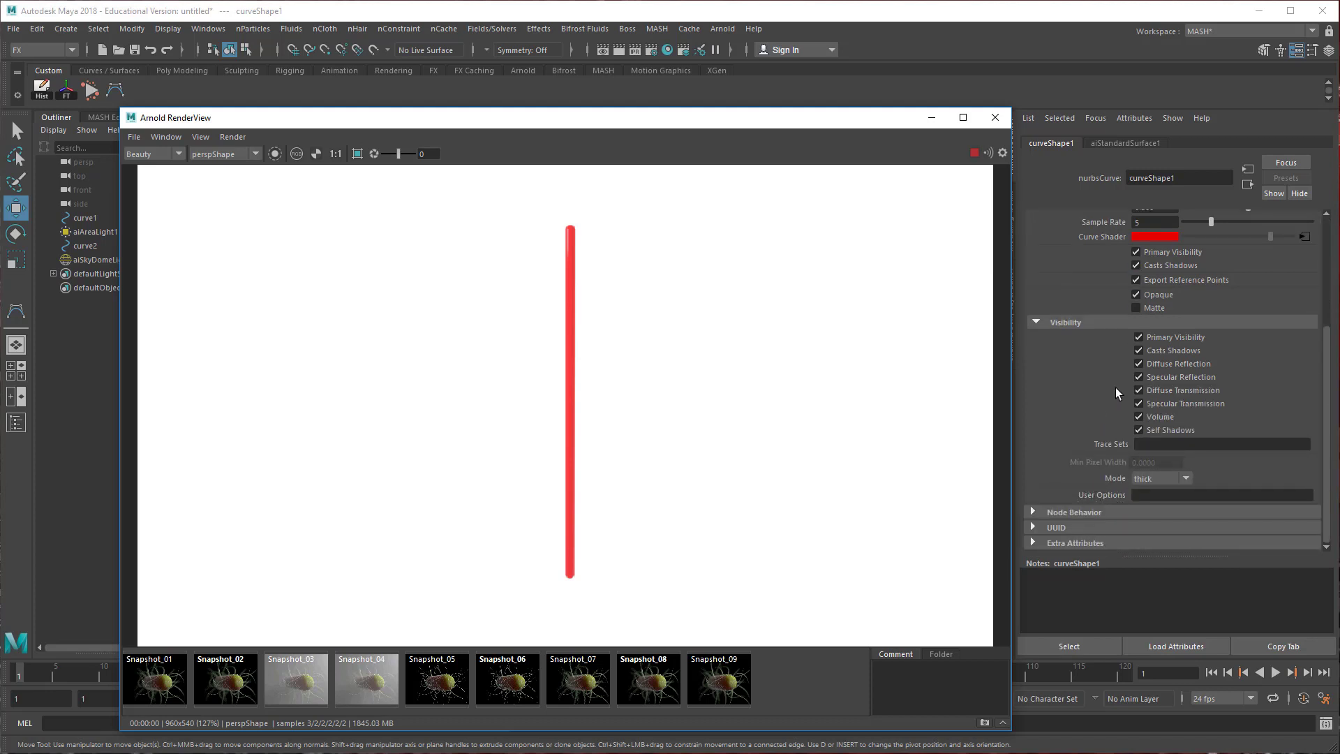
scroll(1090, 493, up, 4)
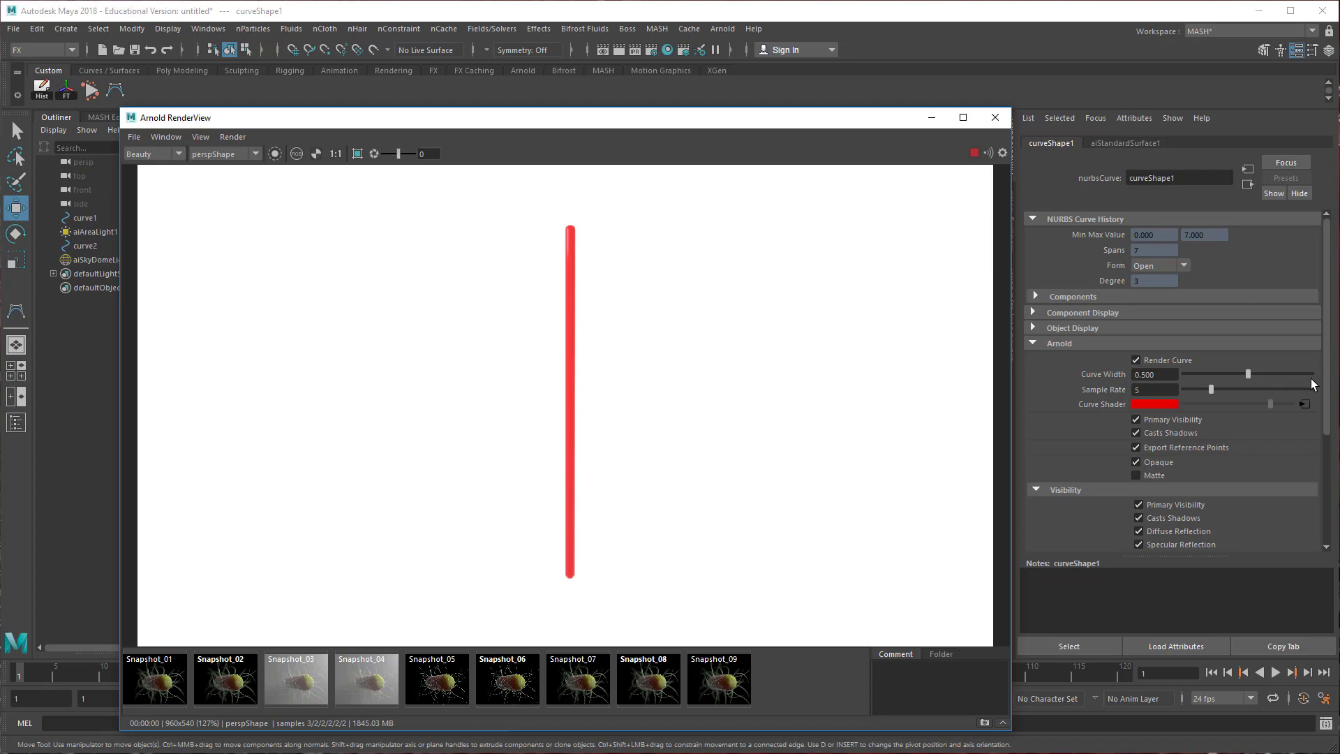
right_click(1097, 376)
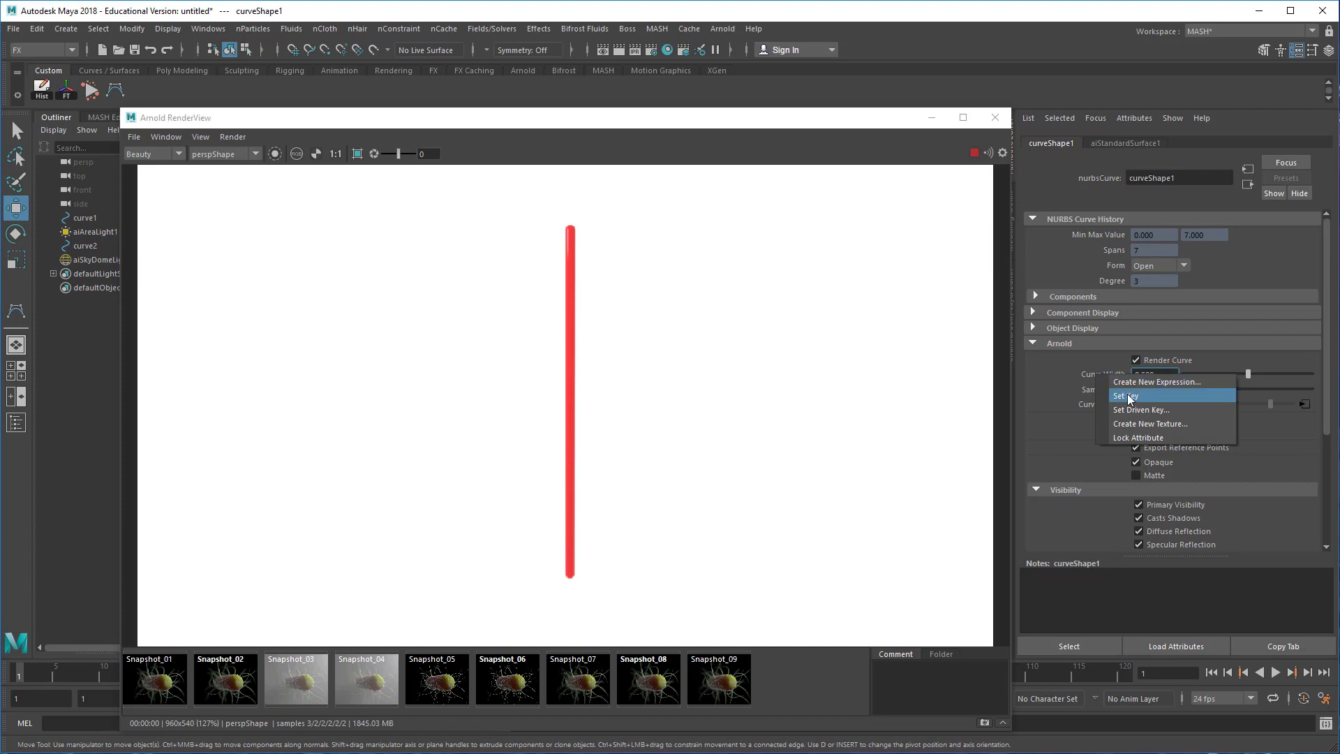
click(1156, 424)
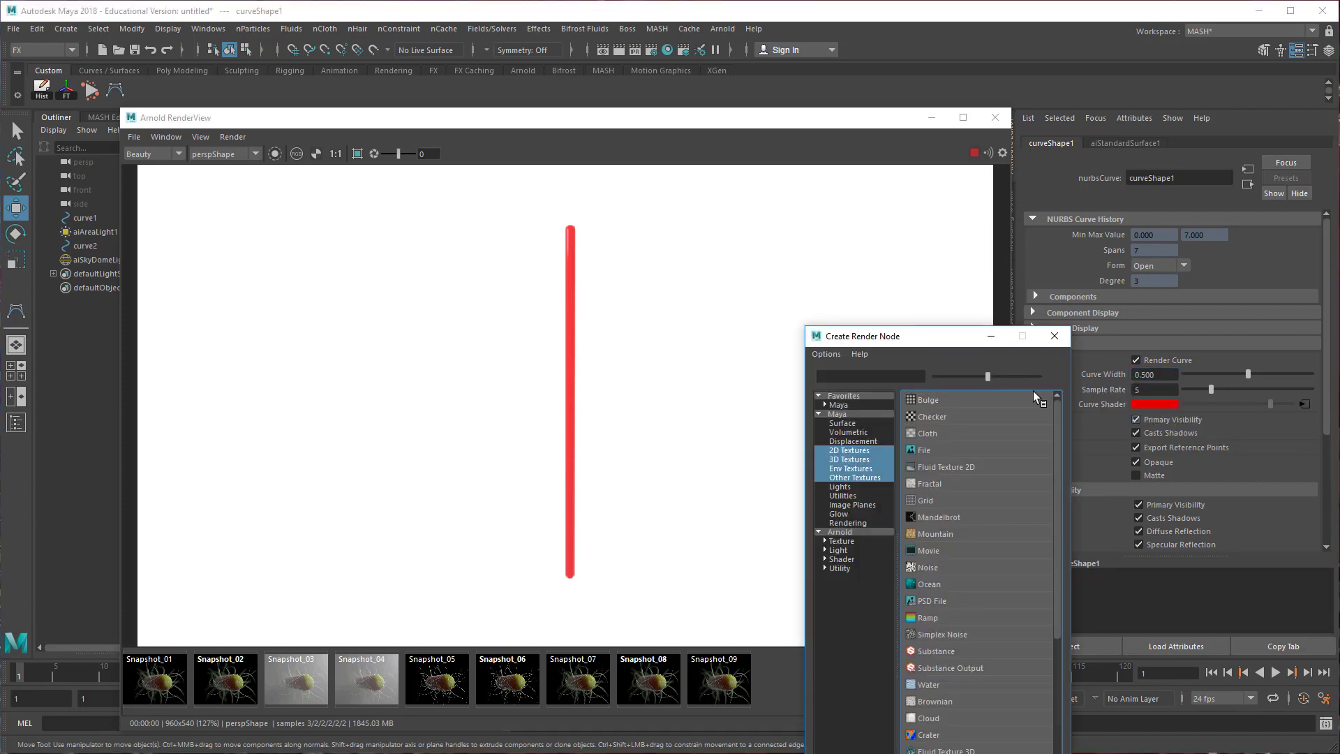
drag(935, 321, 1037, 164)
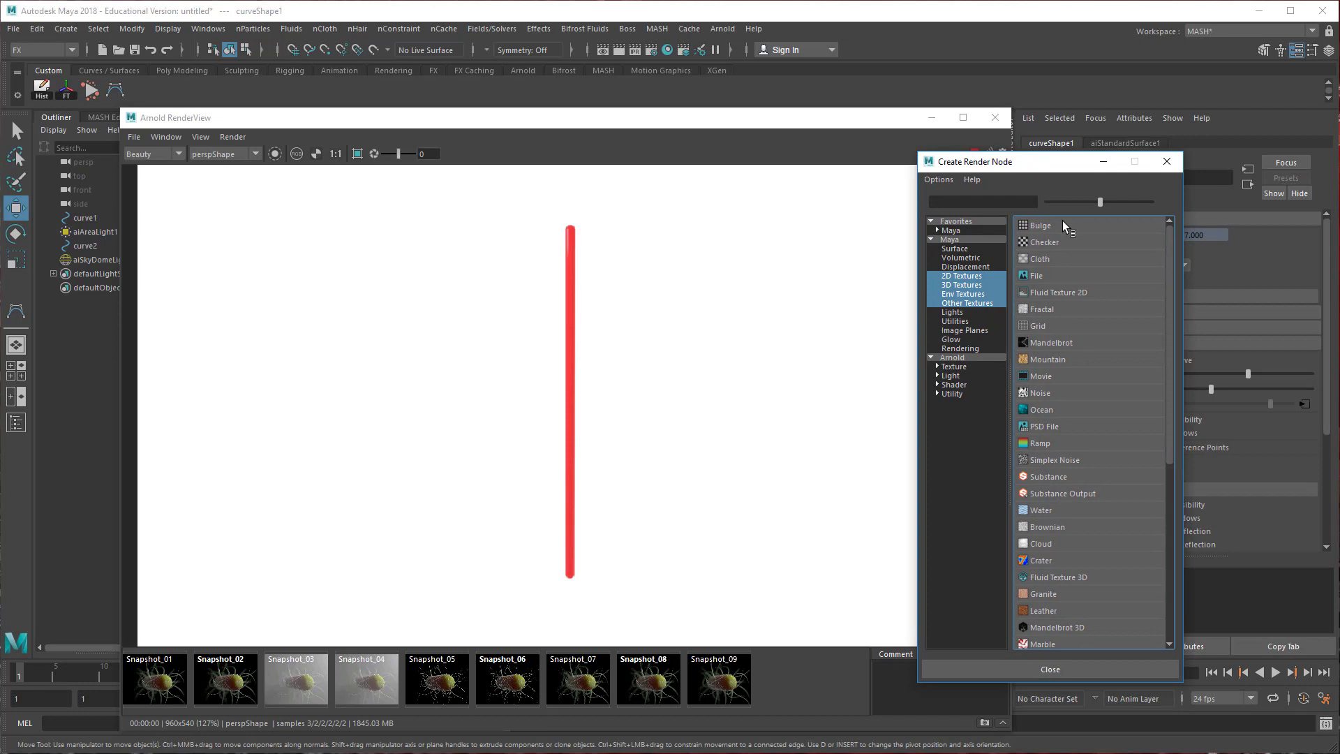
click(977, 276)
click(1045, 442)
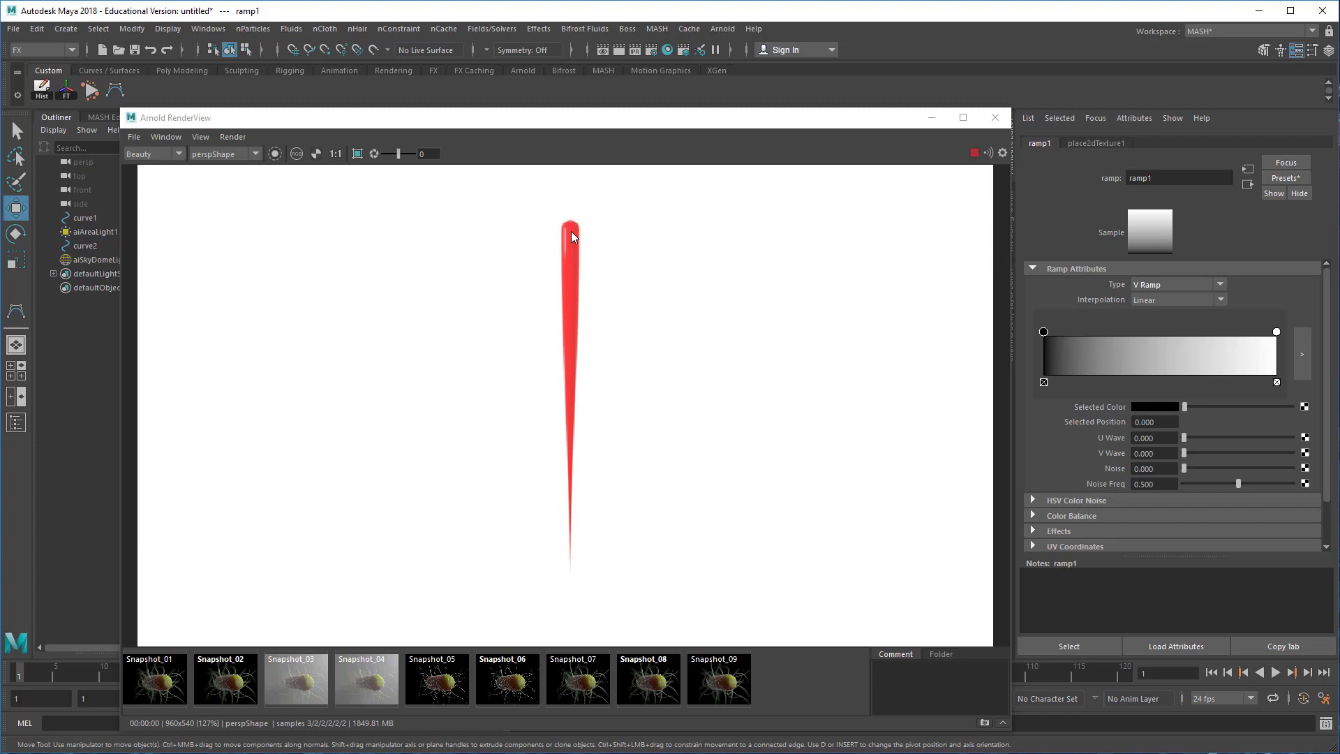
Reverse the ramp to run from white at about 0.21 to black, trying U Ramp before returning the type to V Ramp.
drag(1044, 332, 1092, 332)
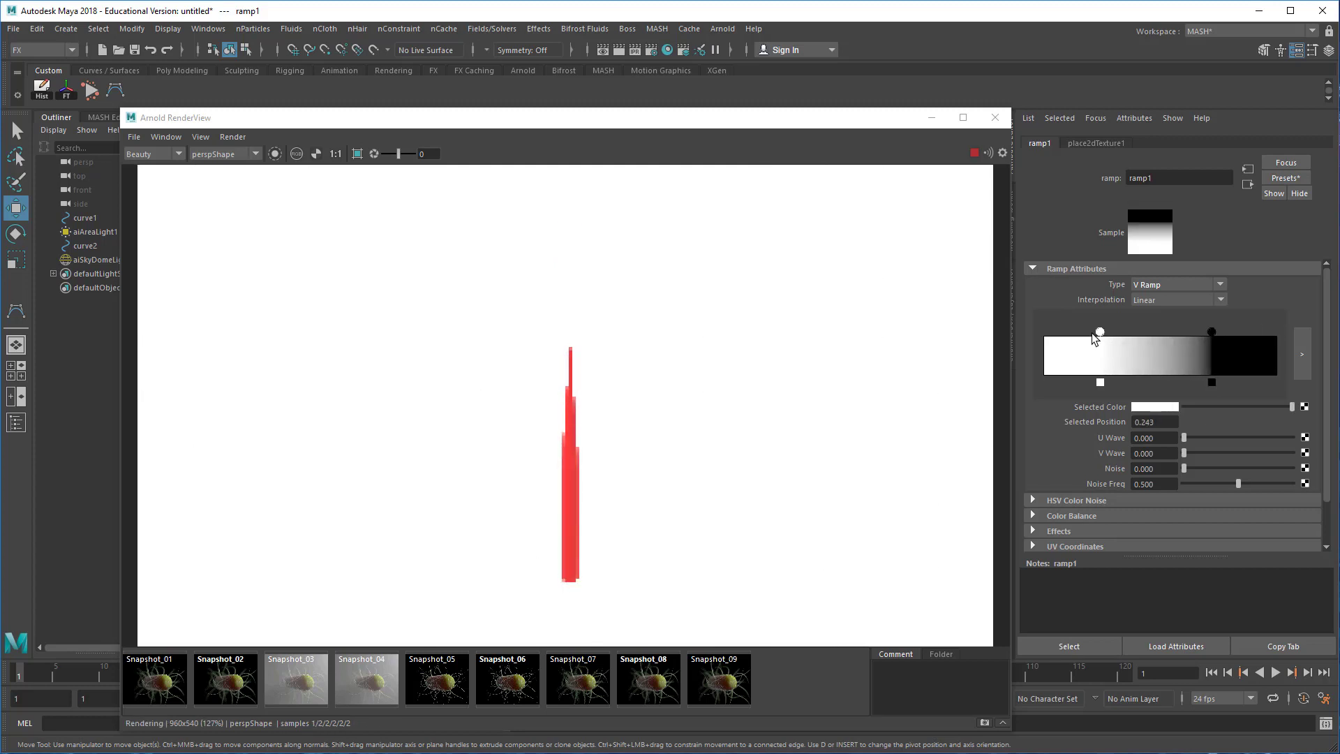
click(1185, 289)
click(1185, 308)
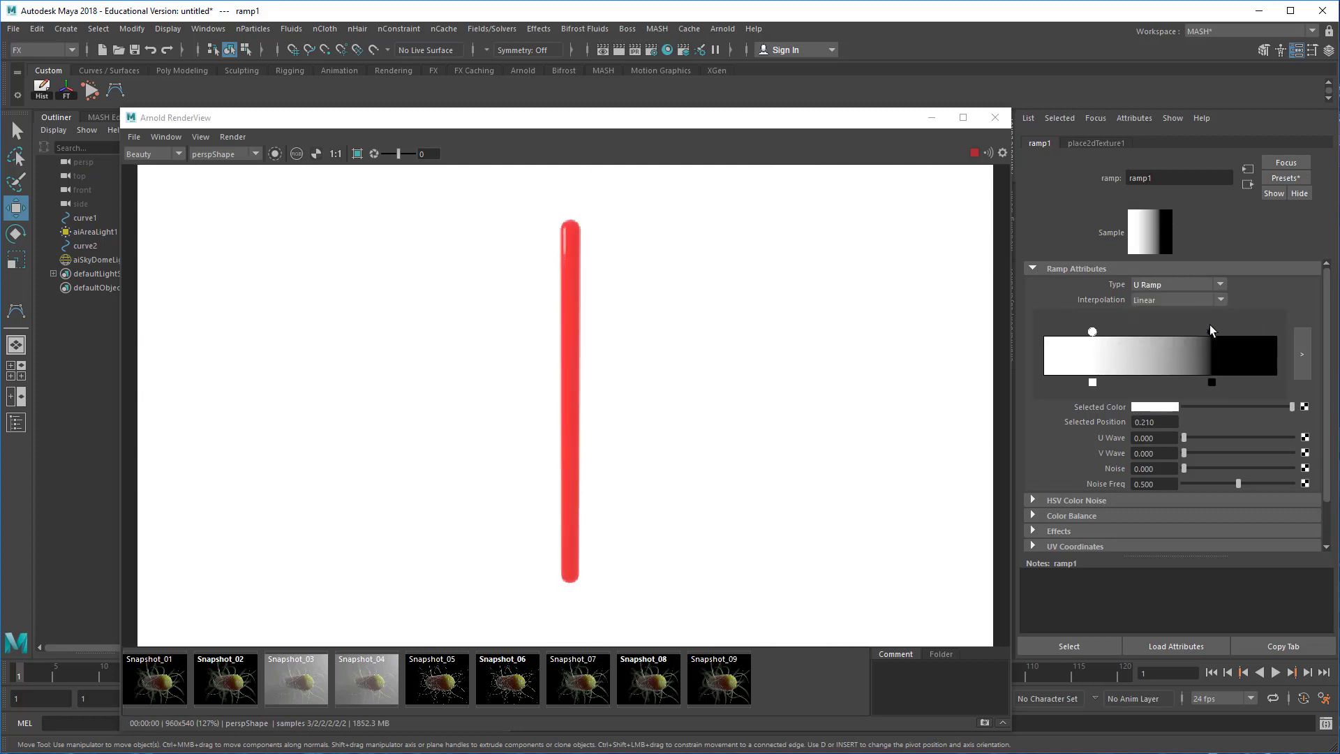
click(1174, 286)
click(1180, 303)
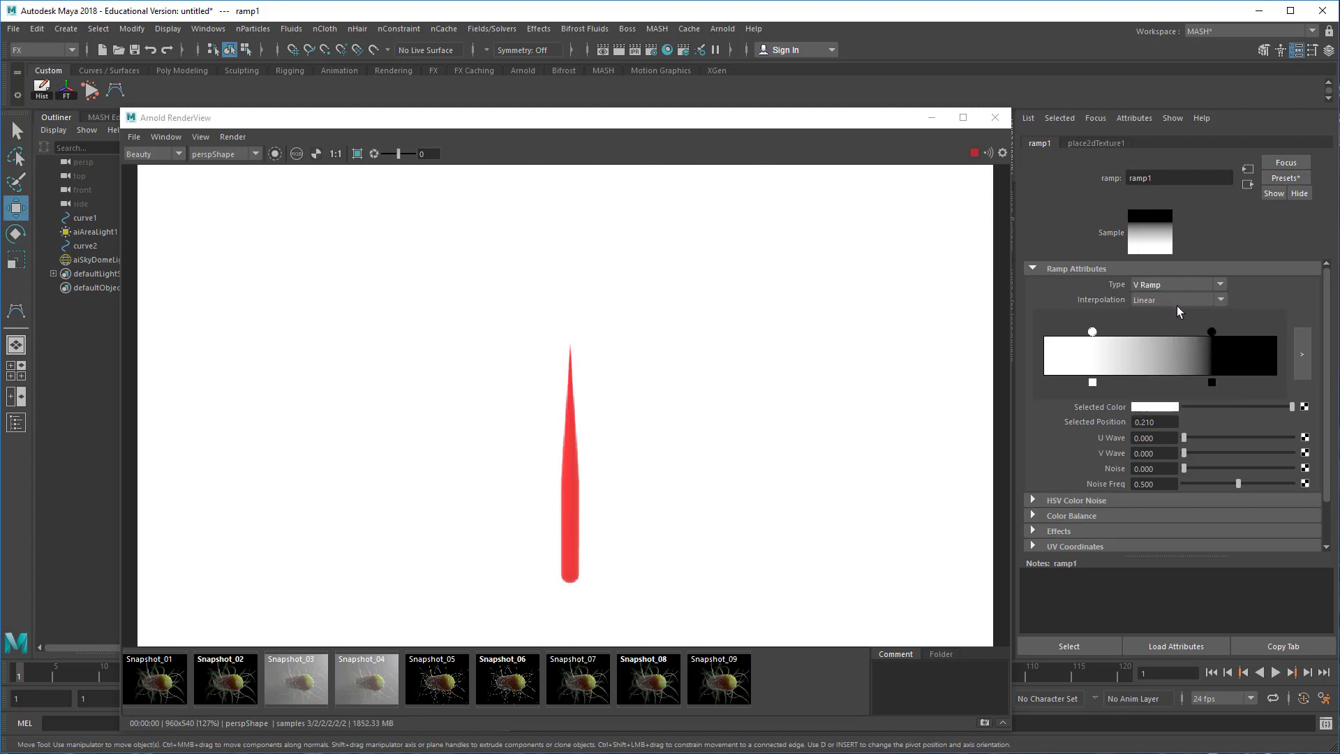
Move the ramp's black marker to its end and the white marker to 0.539, trying Smooth before setting interpolation to Exponential Up.
drag(1211, 332, 1280, 333)
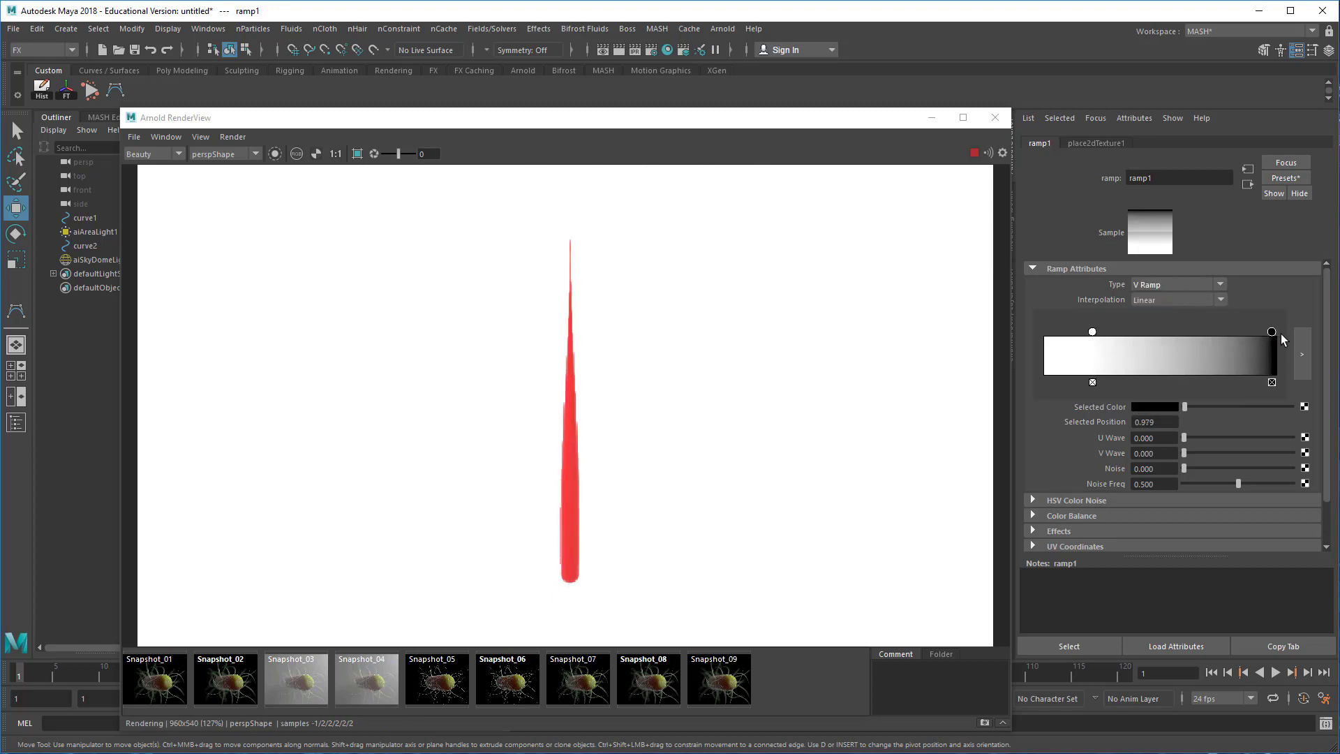
drag(1085, 329, 1169, 333)
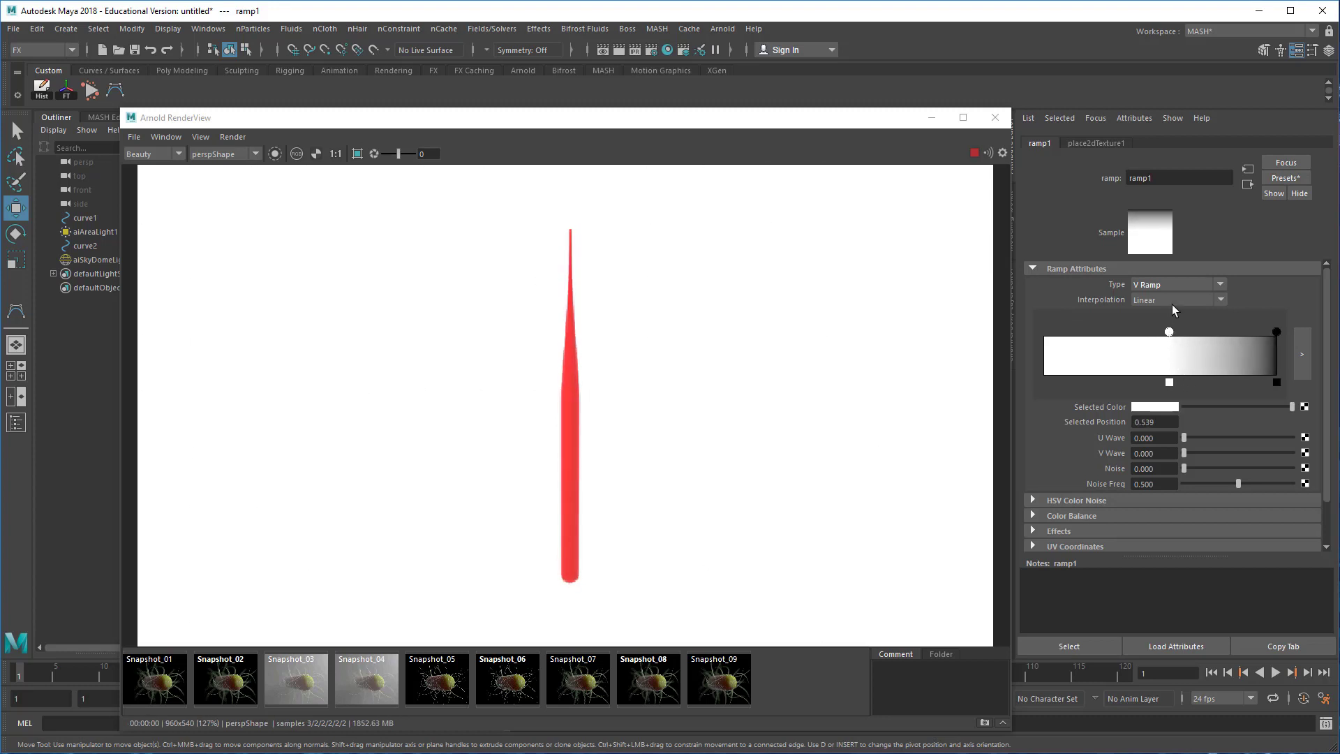
click(1173, 302)
click(1185, 371)
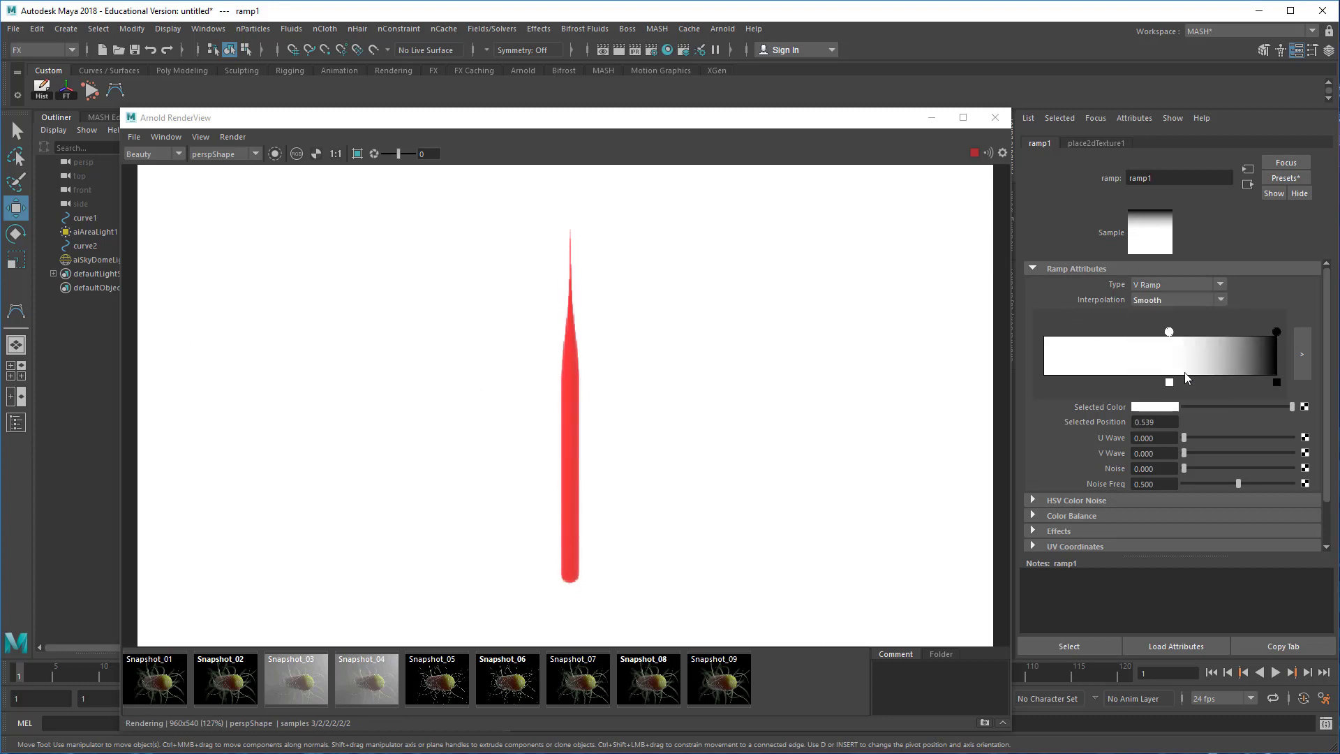
click(1171, 300)
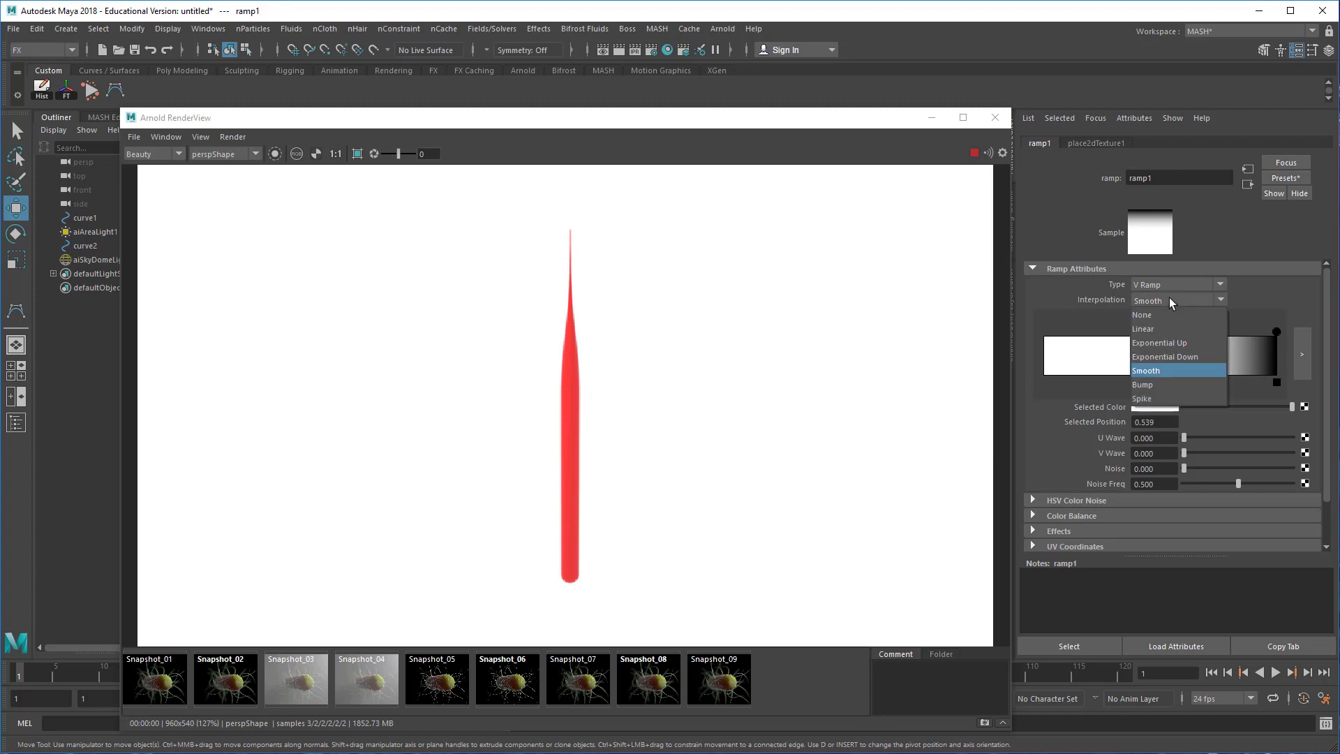
click(1188, 351)
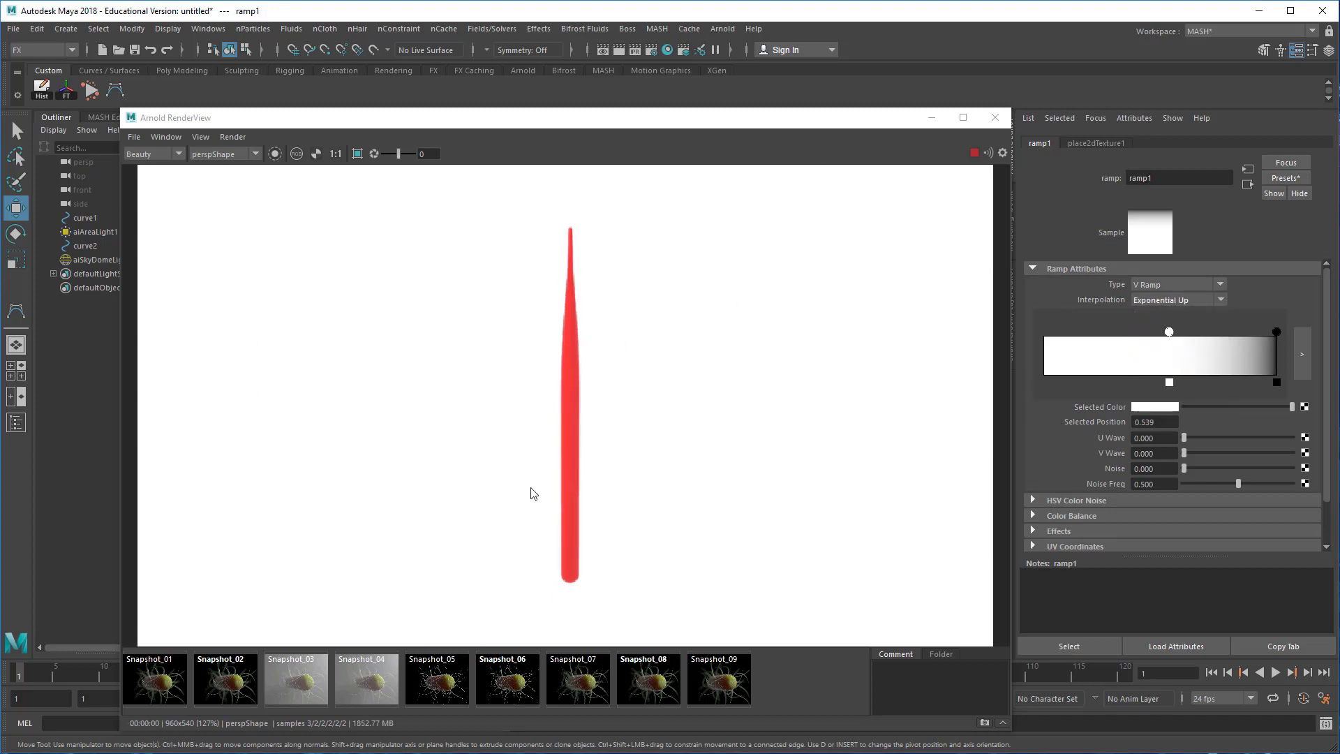
Darken the ramp's white marker to mid grey to thin the strand, and stop and close the render.
click(1250, 407)
drag(1241, 407, 1220, 428)
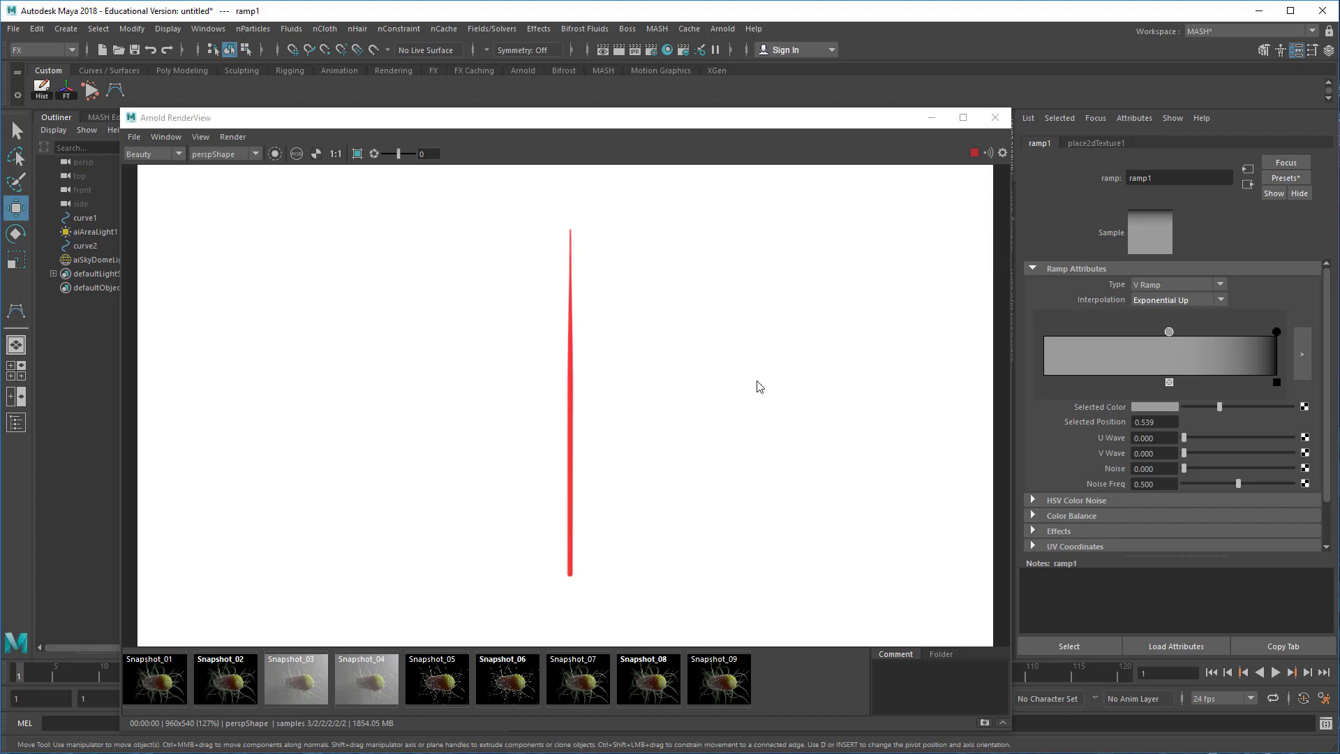
click(979, 154)
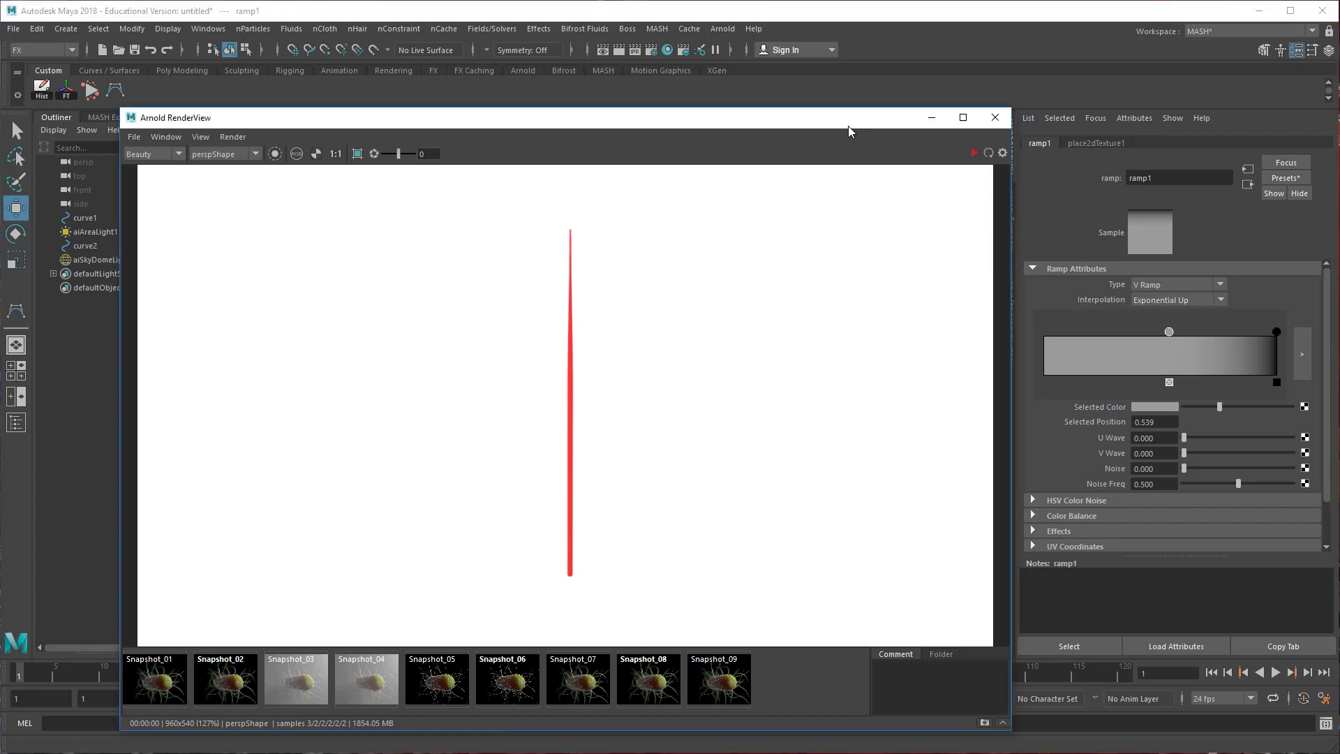
click(996, 118)
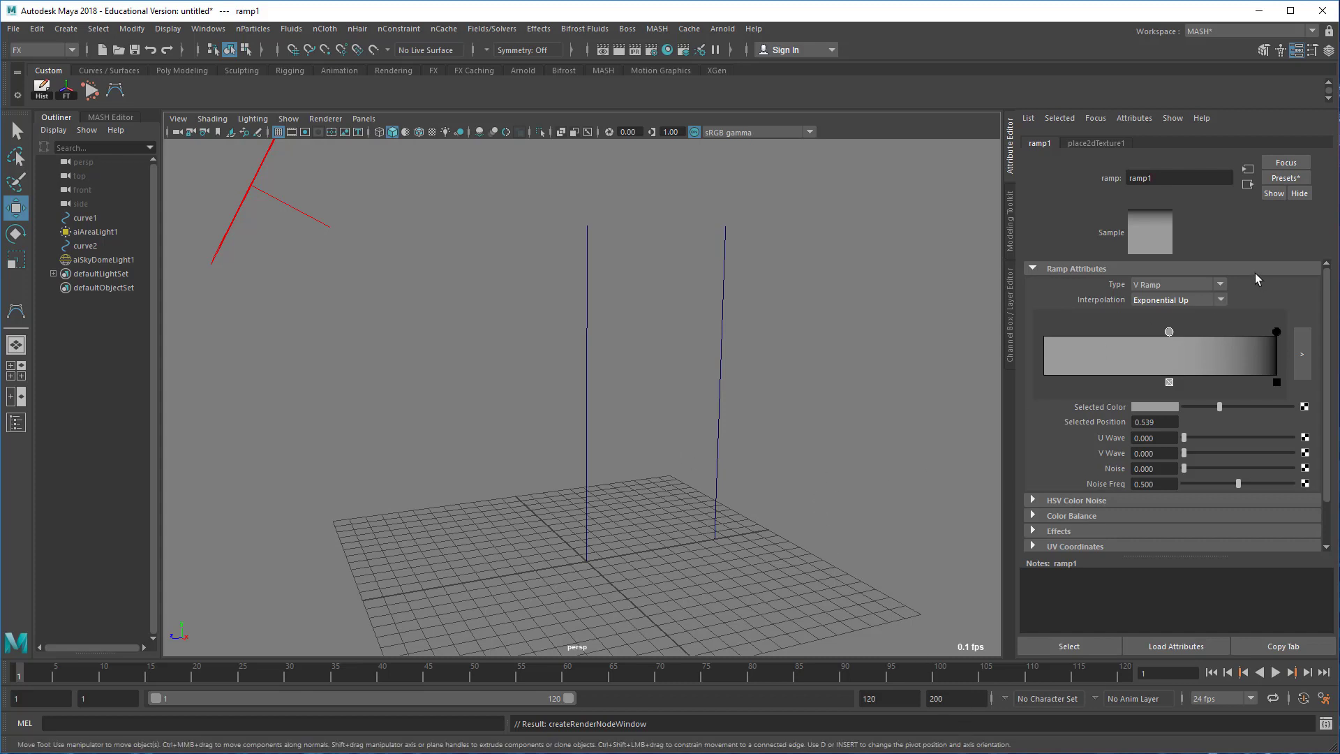
Select both curves and group them under an Arnold Curve Collector.
drag(480, 334, 722, 421)
shift+drag(663, 389, 758, 397)
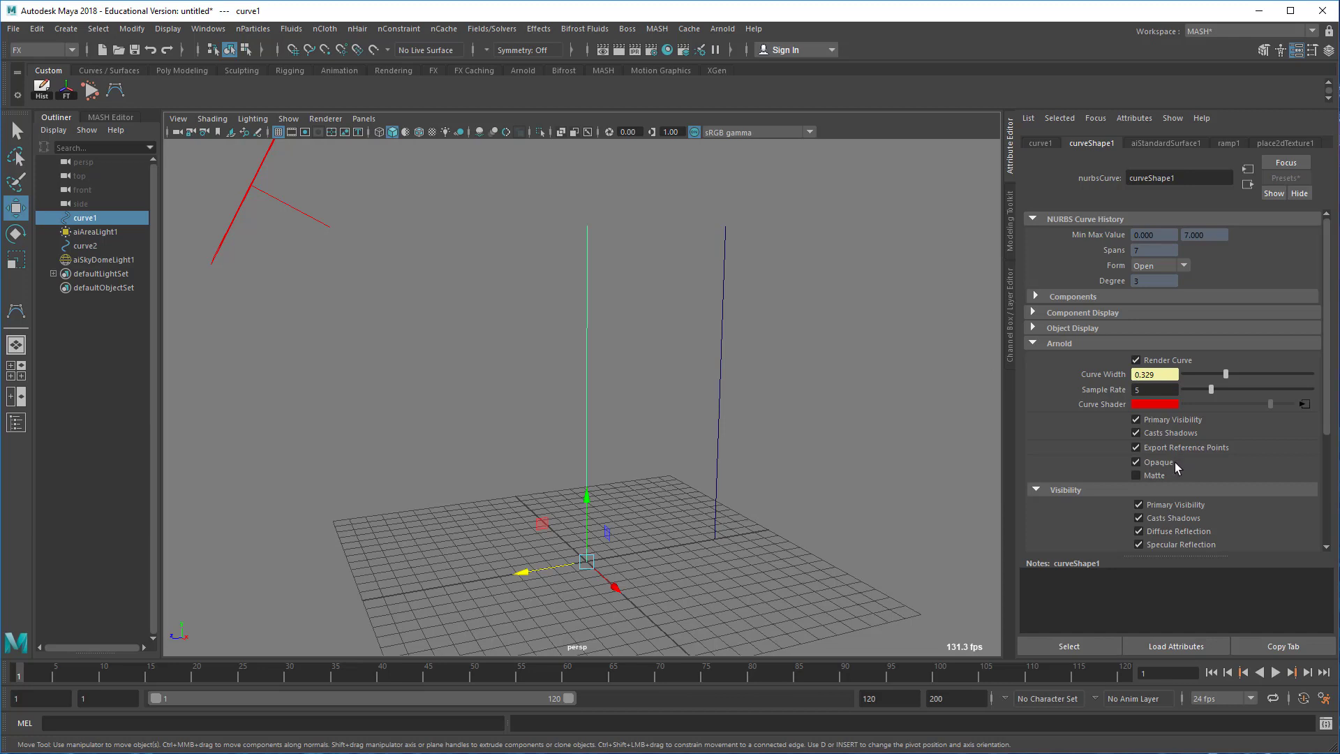
ctrl+shift+drag(454, 290, 894, 370)
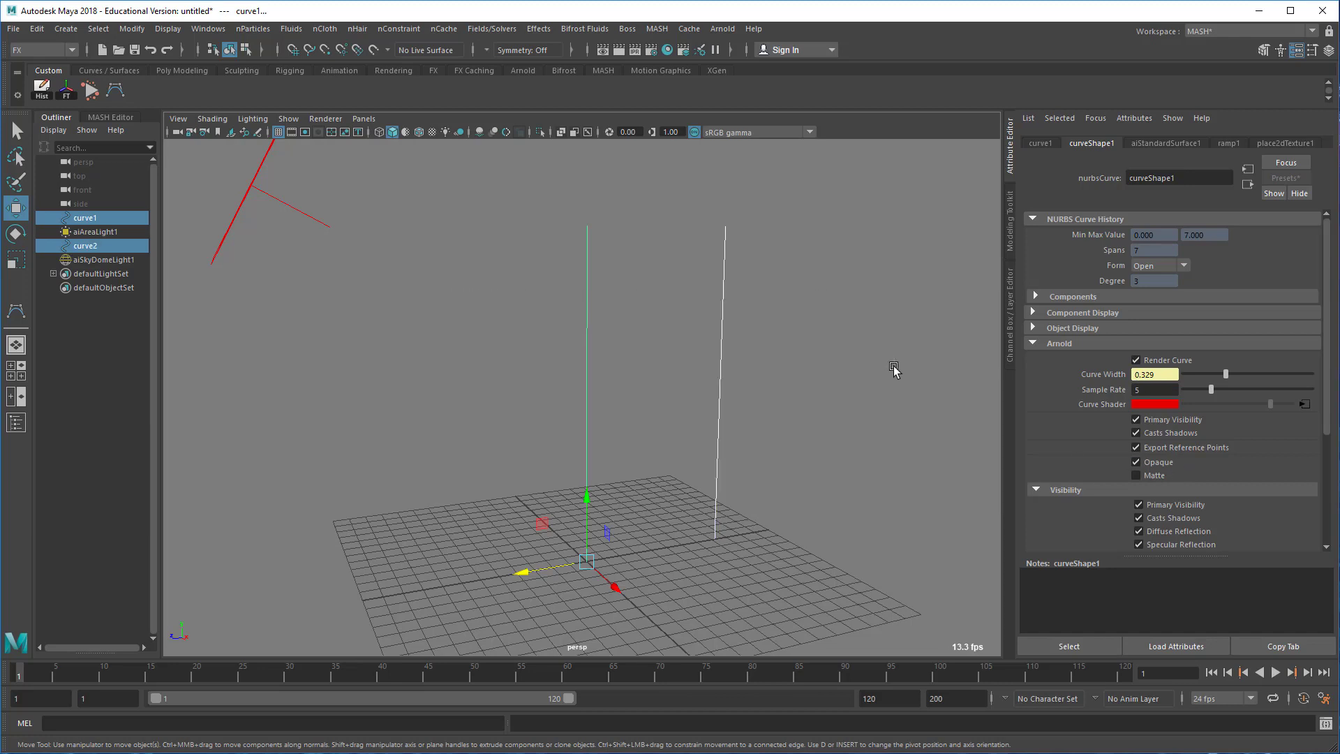
click(723, 31)
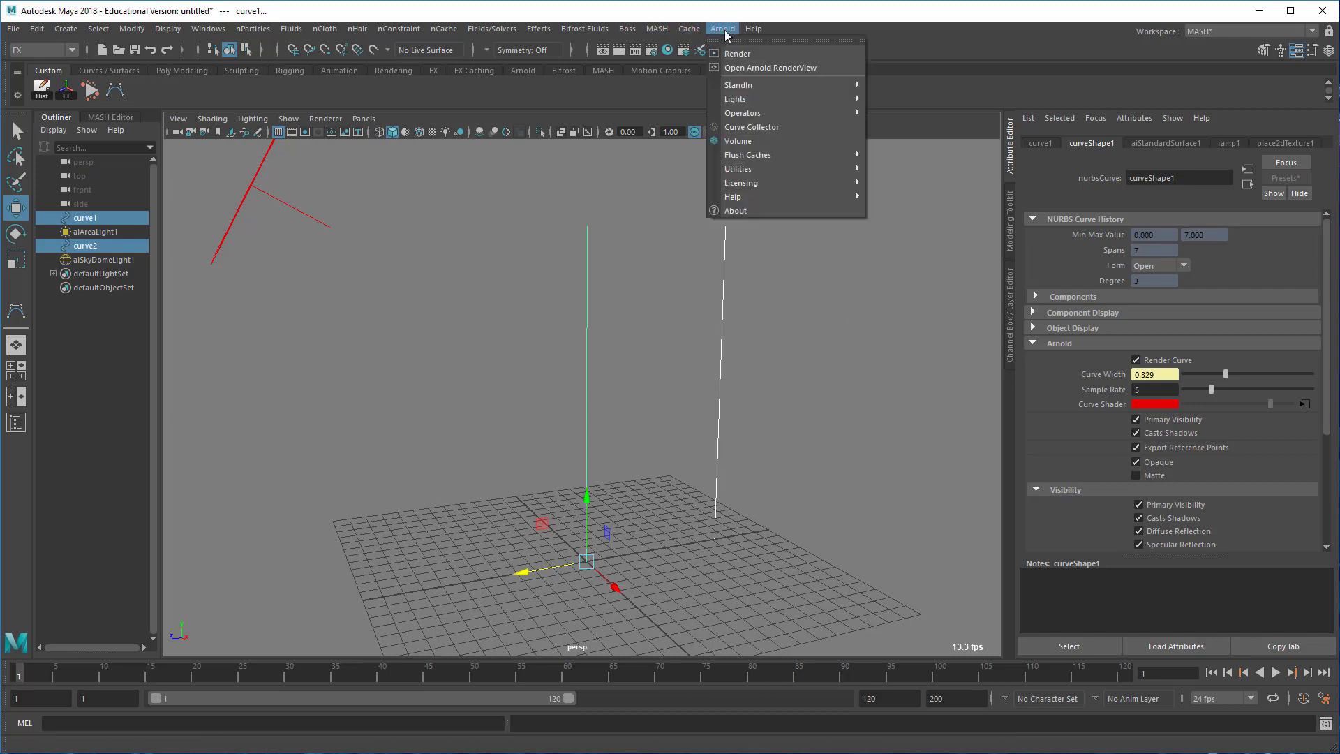
click(752, 128)
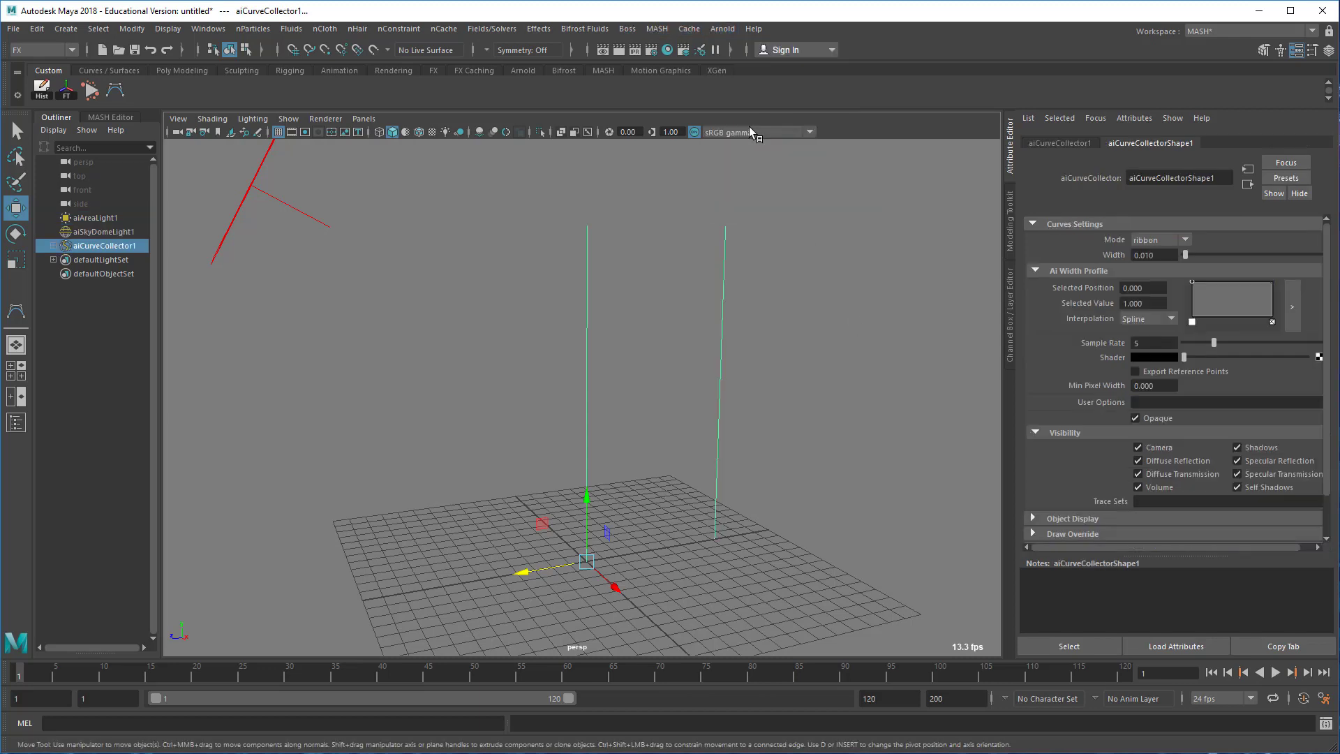
Expand the curve collector to show its curves and set its mode to thick.
click(54, 245)
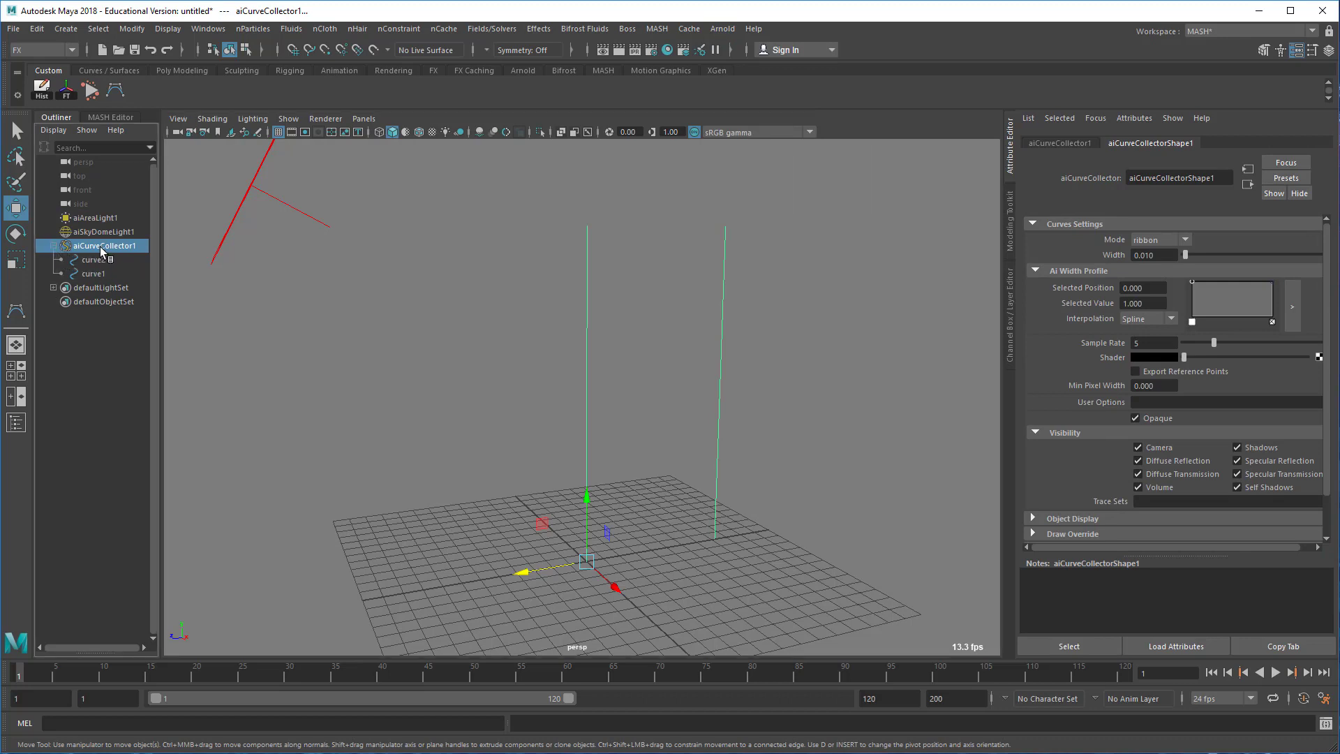
click(1165, 244)
click(1154, 265)
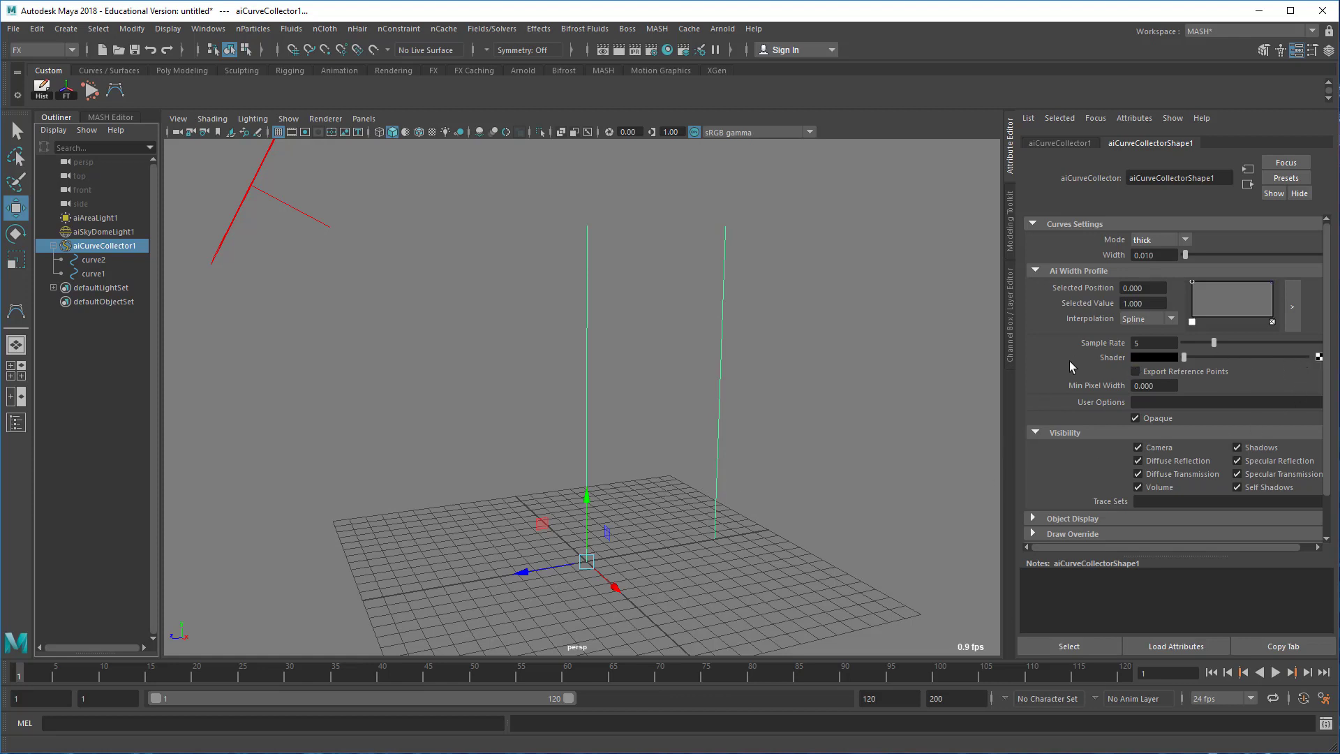
Assign a new aiStandardSurface shader to the curve collector and set its base color to pure green.
right_click(1107, 359)
click(1160, 405)
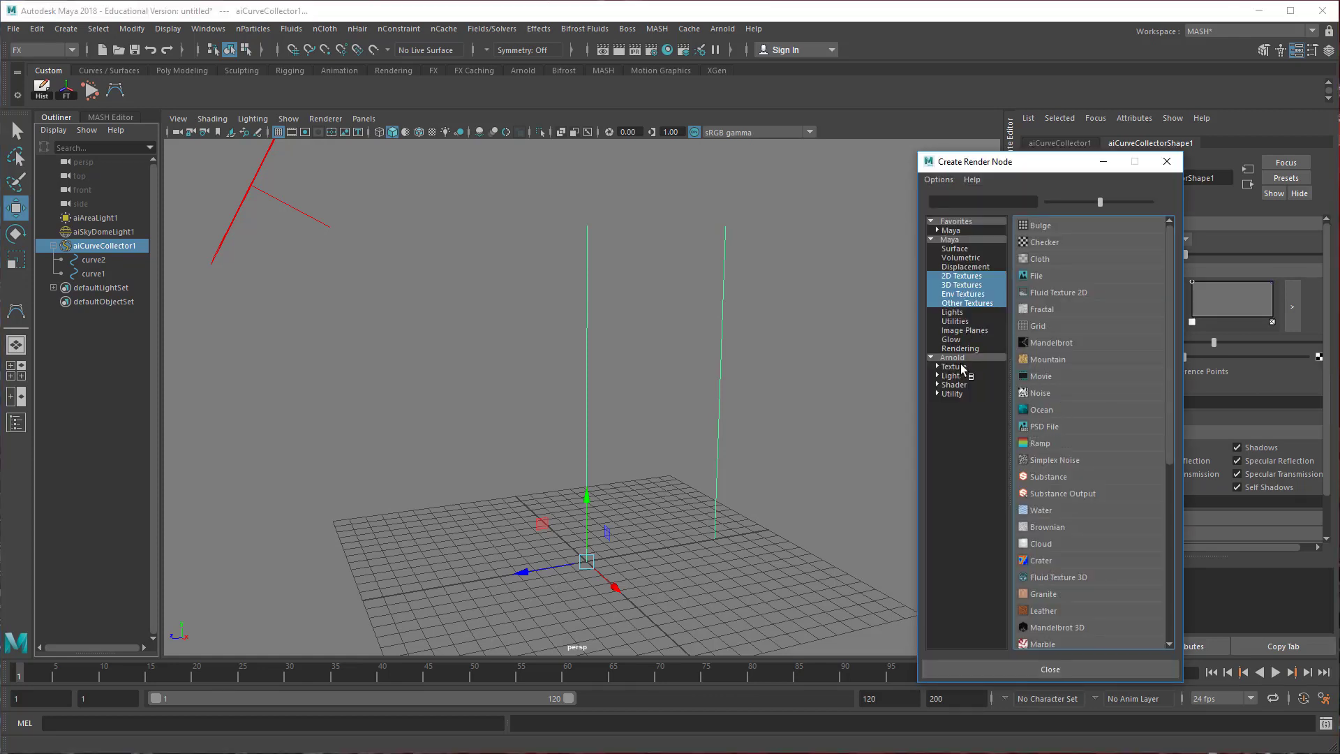
click(962, 384)
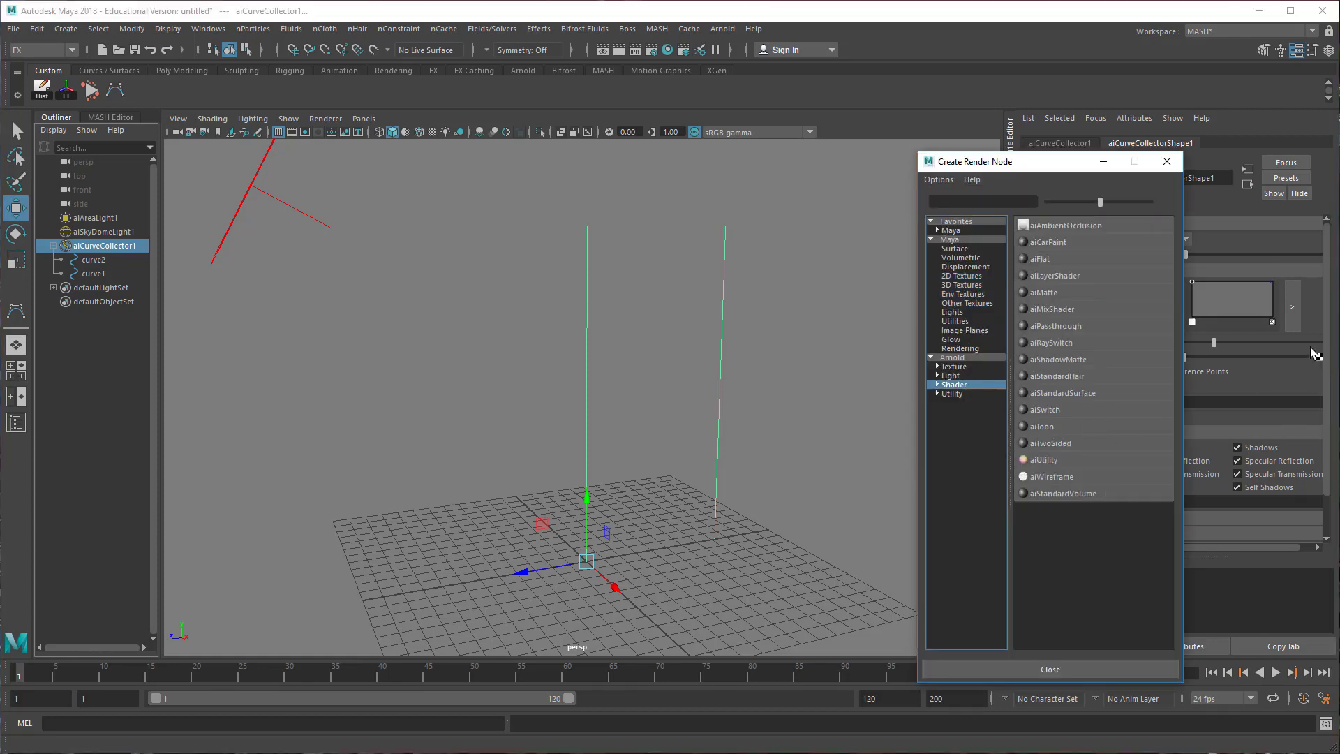
click(1071, 393)
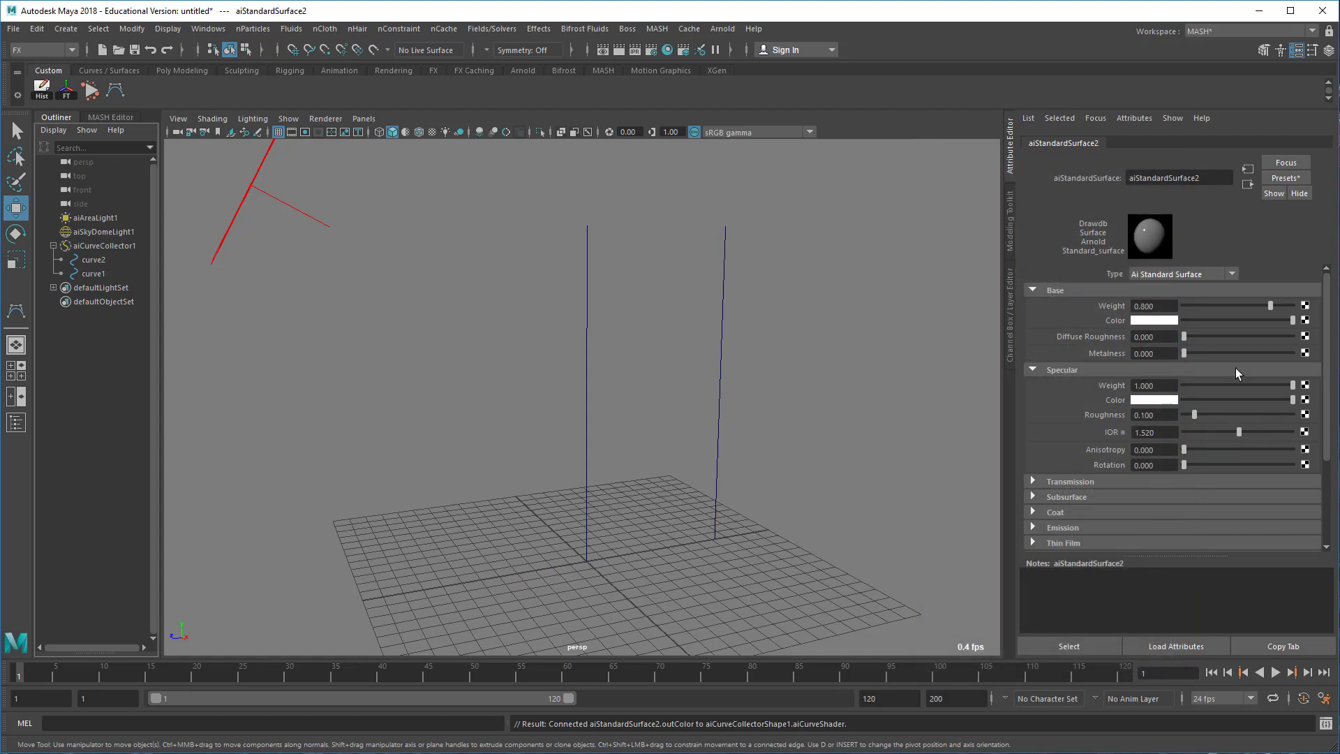
click(1140, 321)
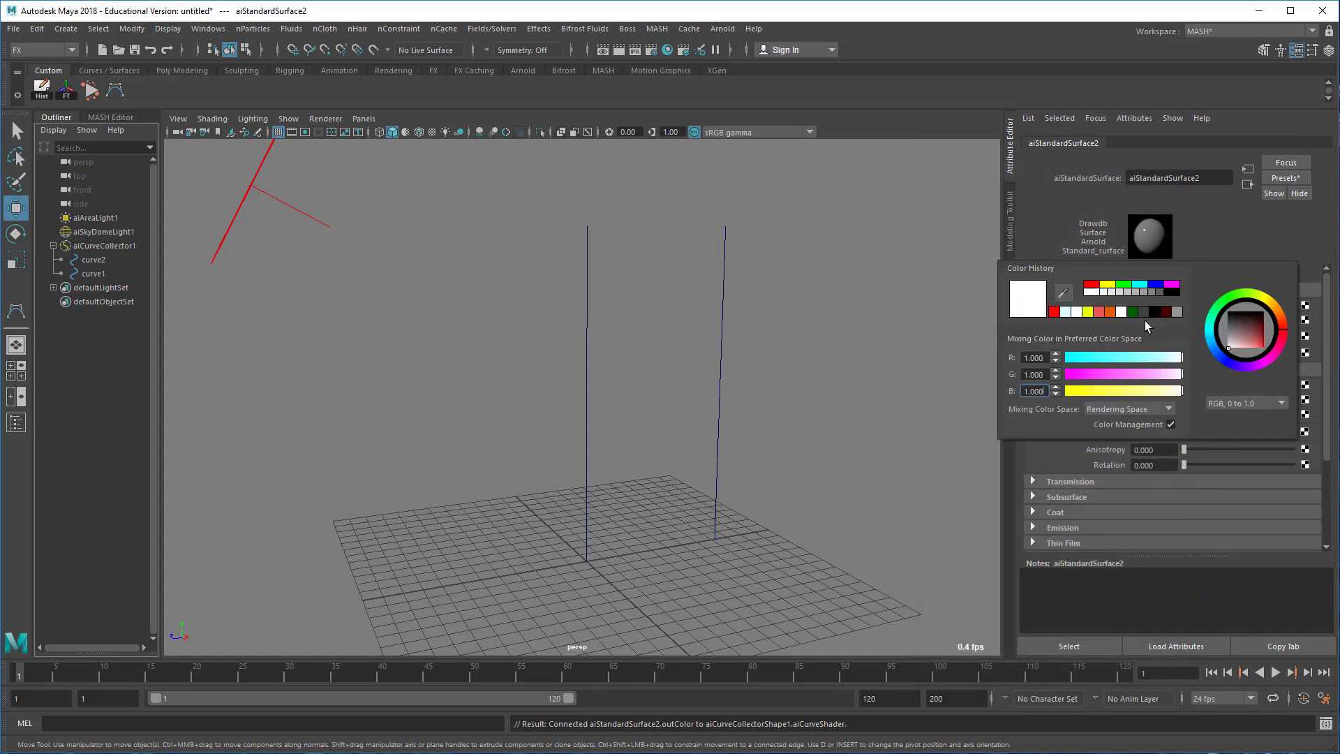
click(1124, 284)
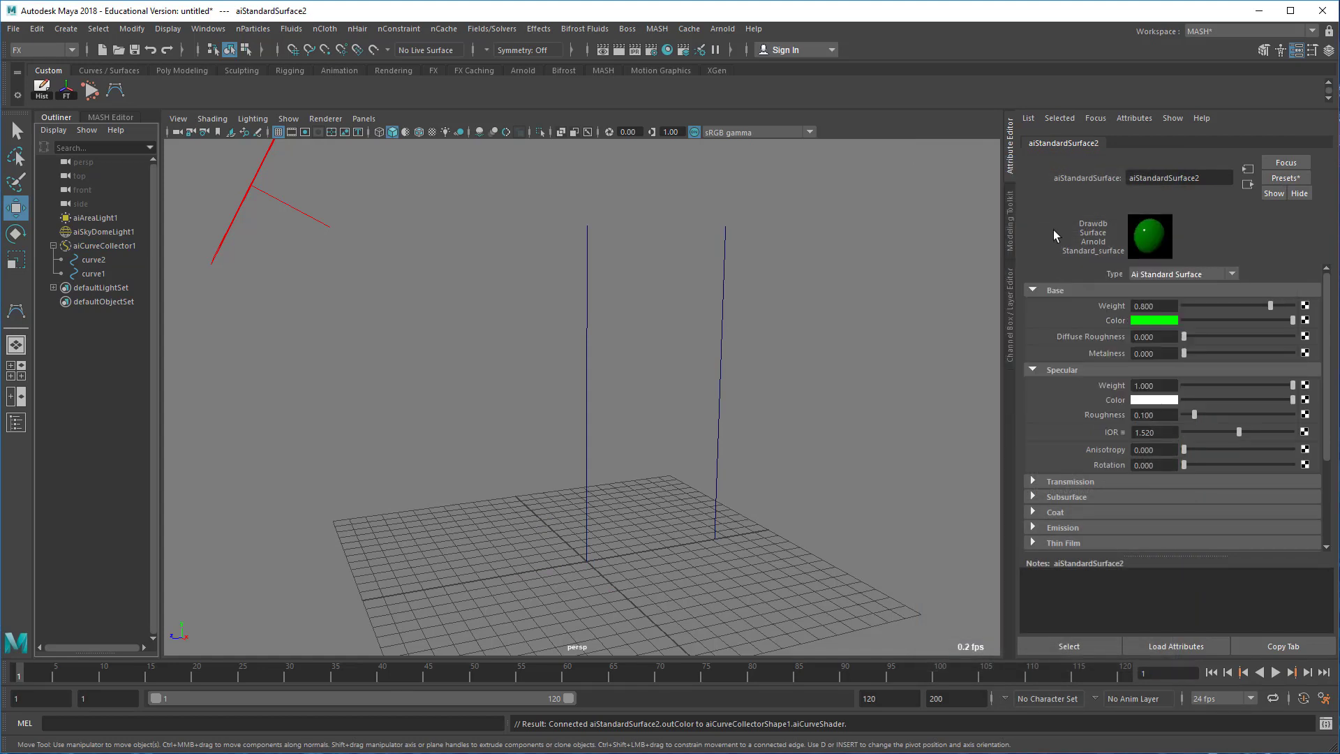
Set the curve collector's width to 1 and start an Arnold render, keeping the curve settings in view.
click(127, 246)
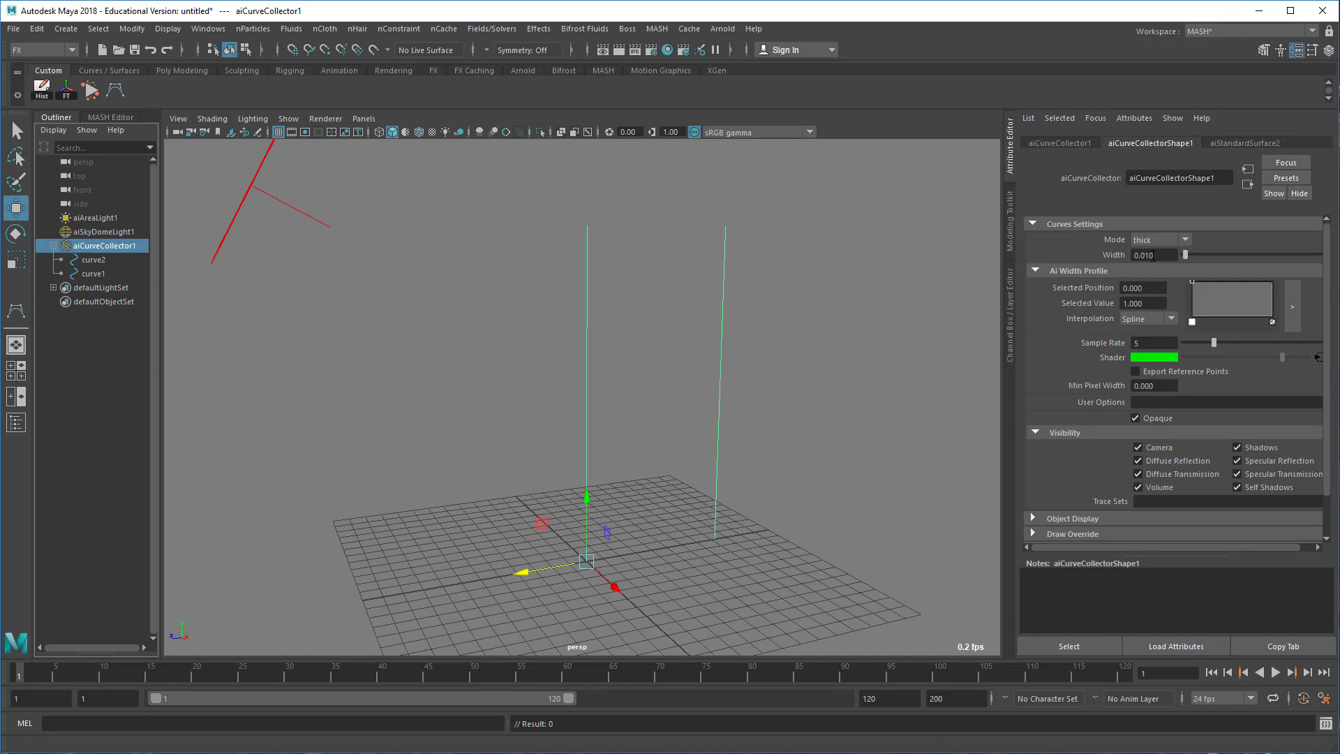
drag(1175, 257, 1120, 260)
text(1)
key(Return)
click(725, 29)
click(740, 54)
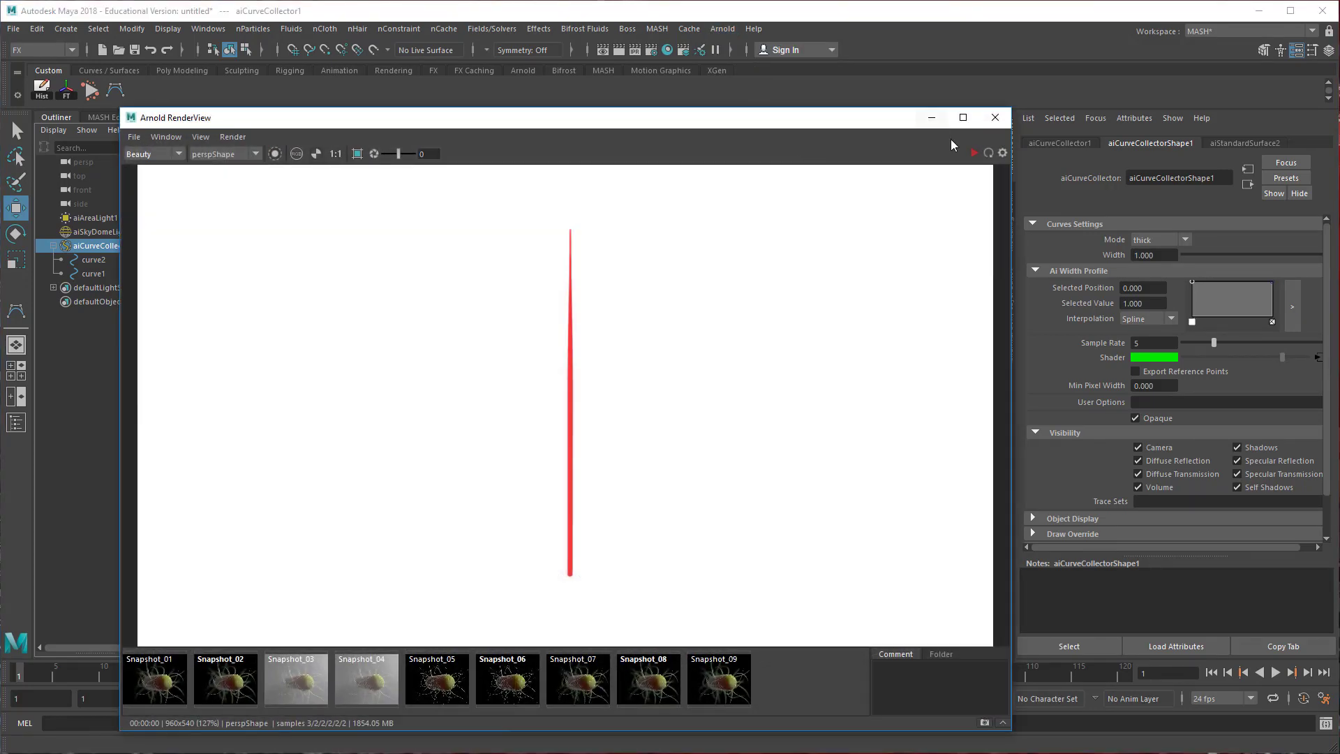
click(975, 153)
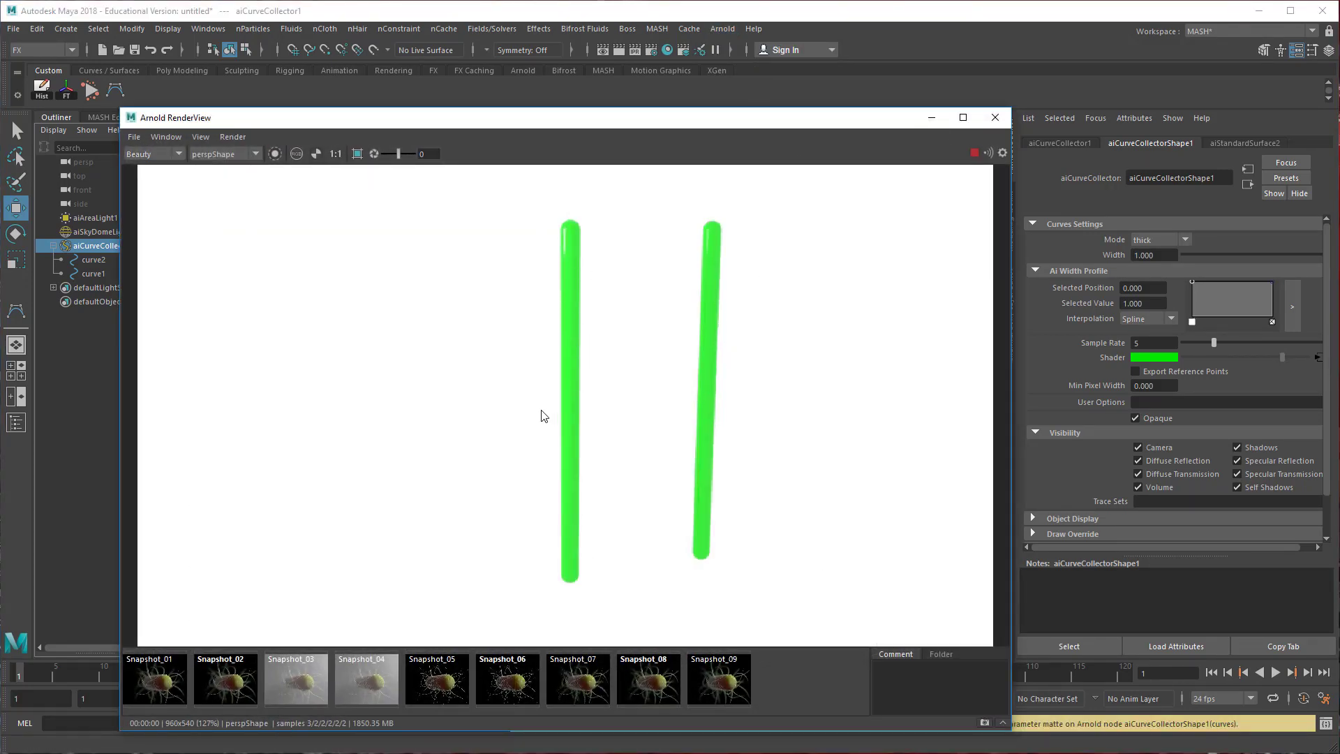
drag(607, 126, 501, 154)
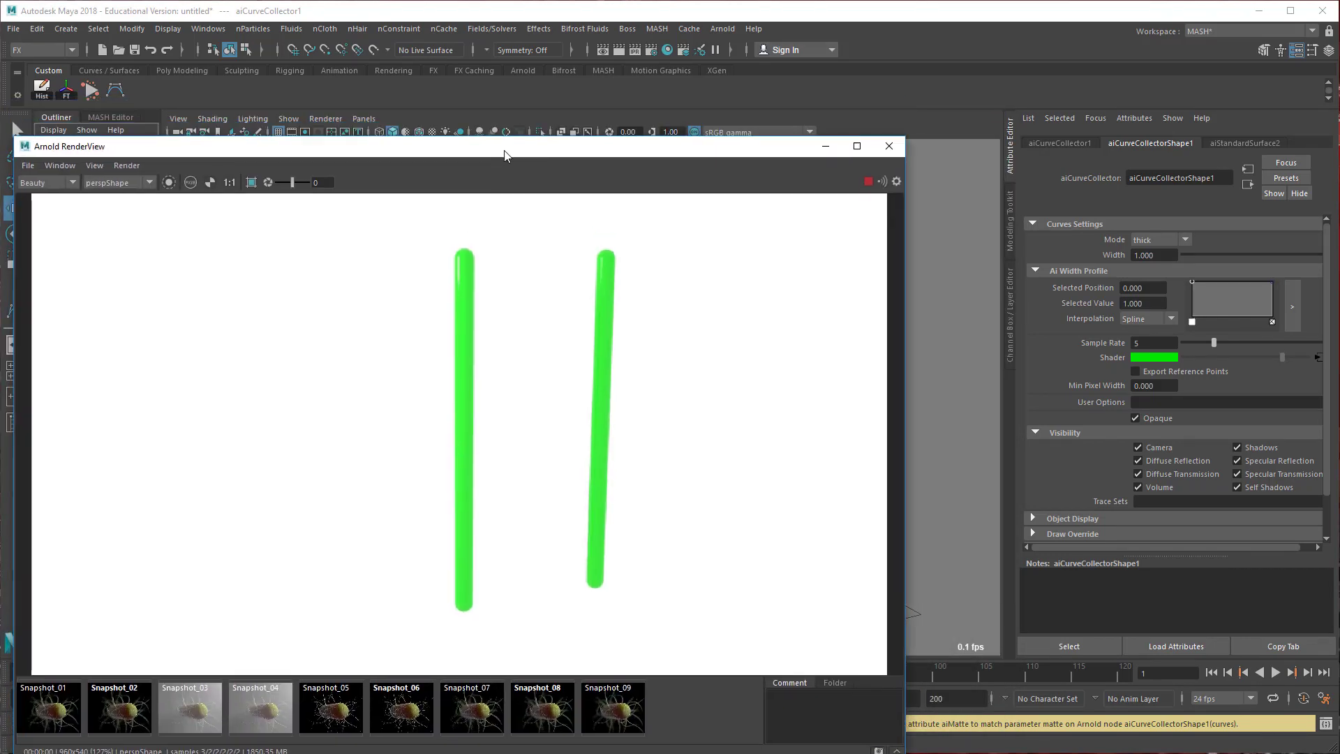
Taper the width profile: add a point of value 0.280, delete the original end point and move the new point to position 1.000.
mouse_move(1273, 322)
mouse_down()
mouse_move(1258, 282)
mouse_move(1281, 302)
mouse_up()
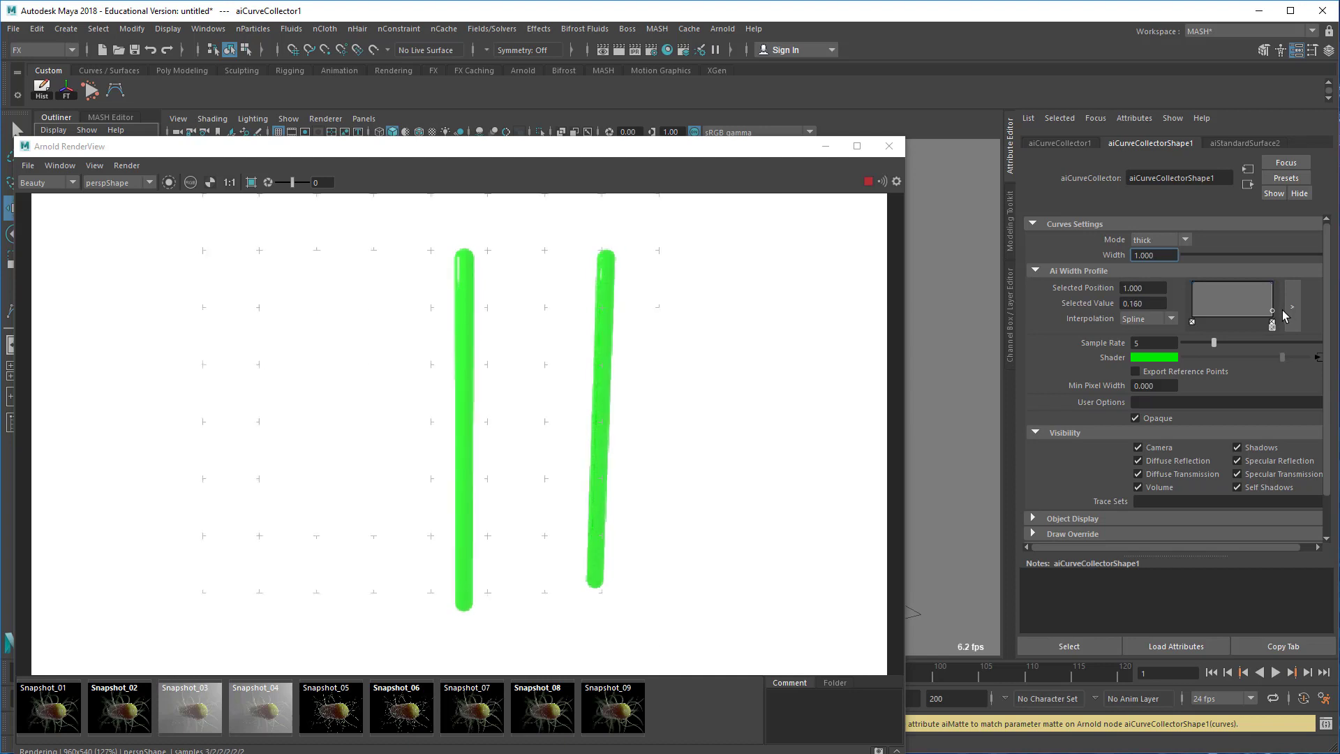
click(1189, 303)
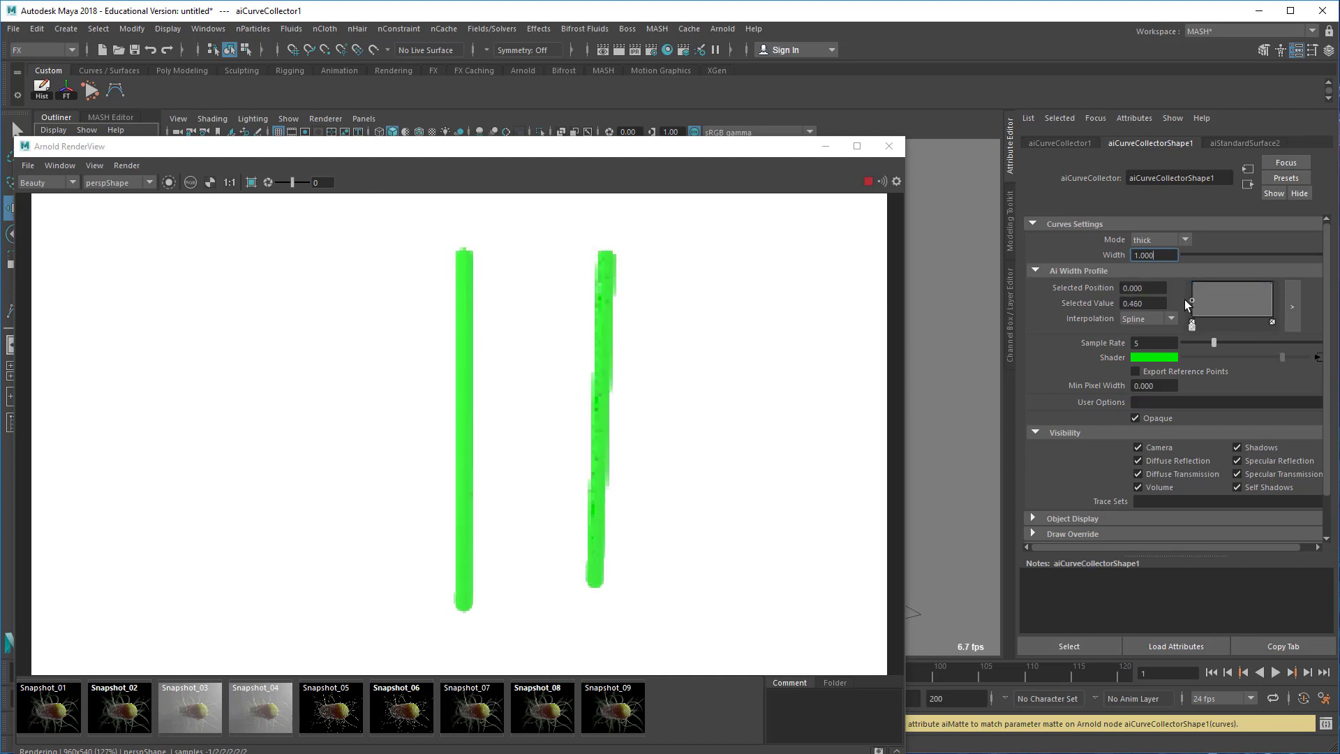
click(1248, 305)
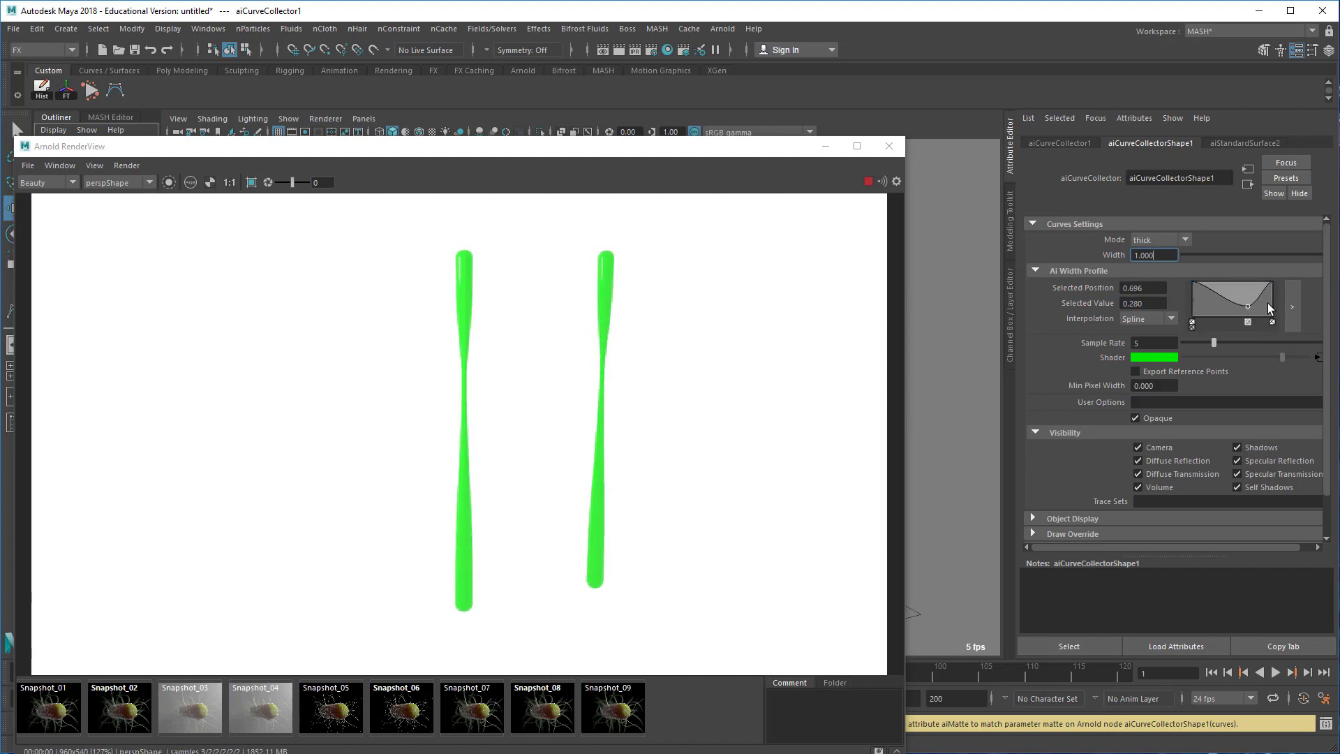
click(1272, 322)
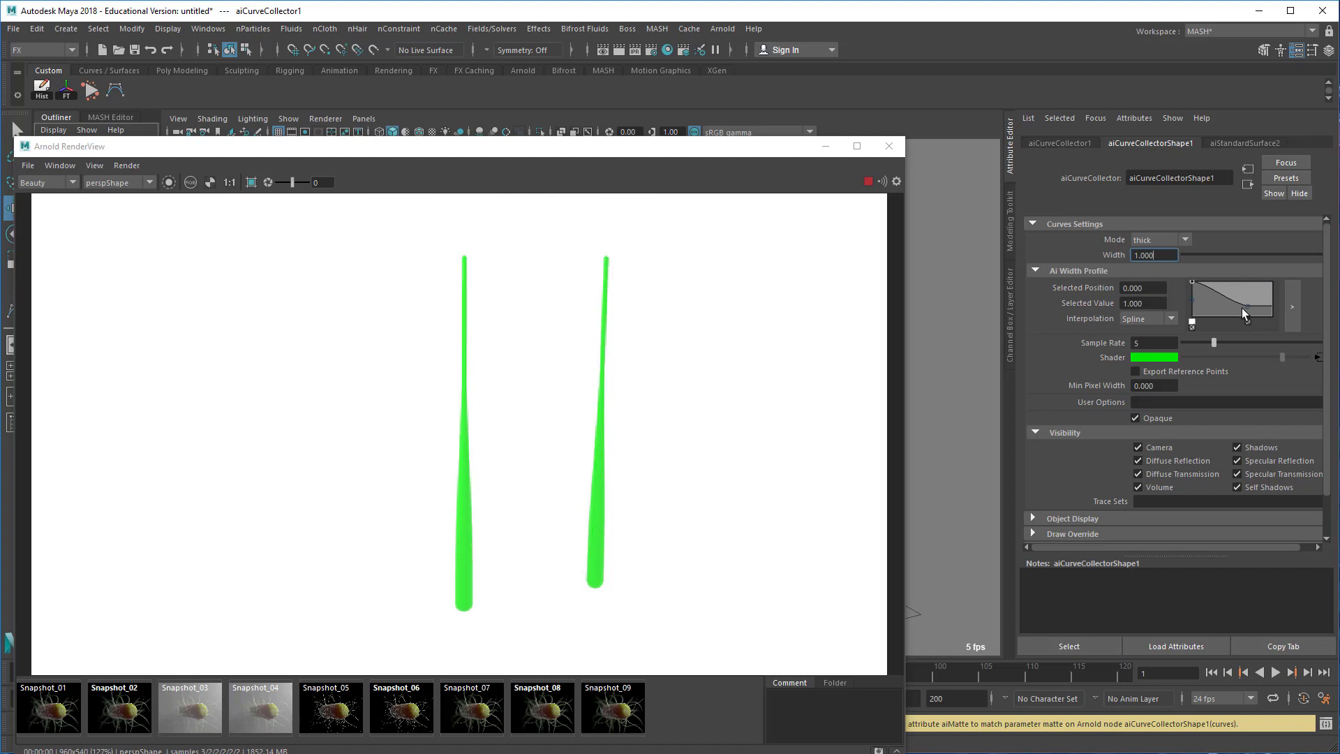
drag(1248, 307, 1271, 306)
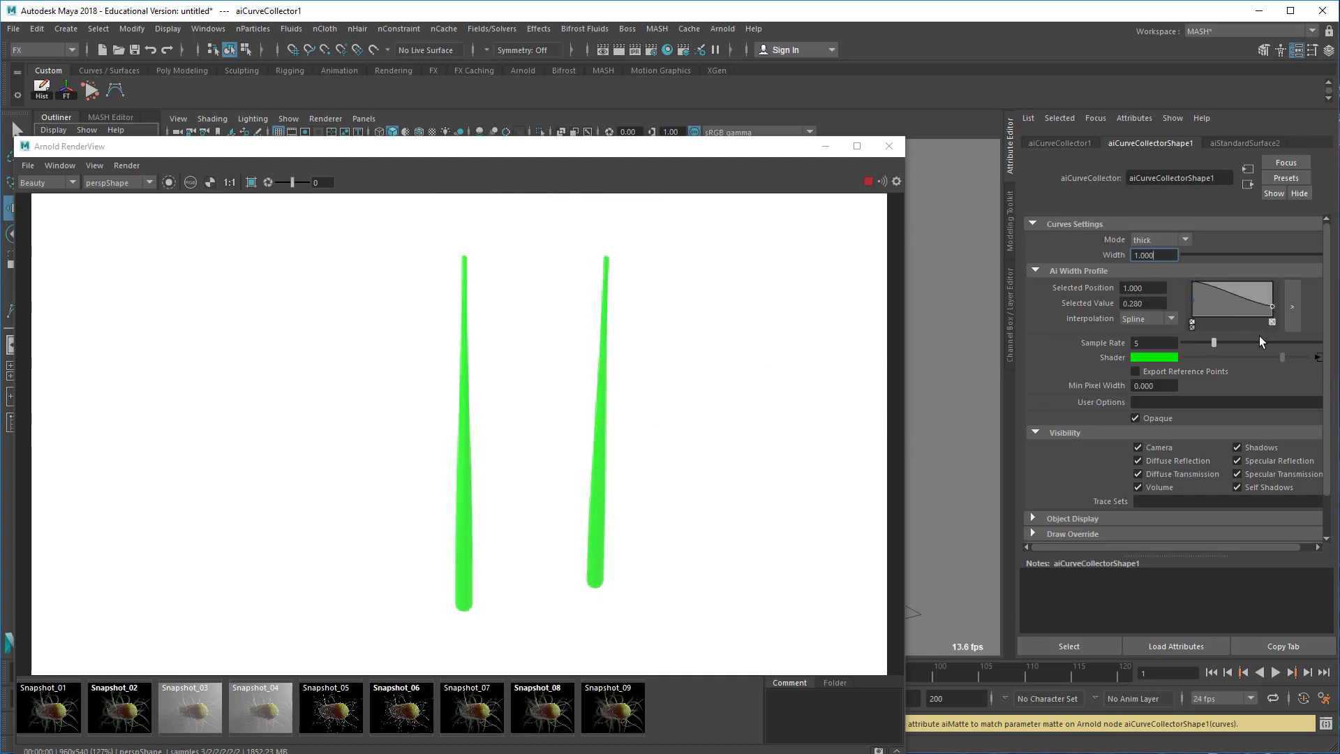
Lower the width profile's end value to 0.040 and its start value to 0.300 to thin the strands.
drag(597, 149, 630, 117)
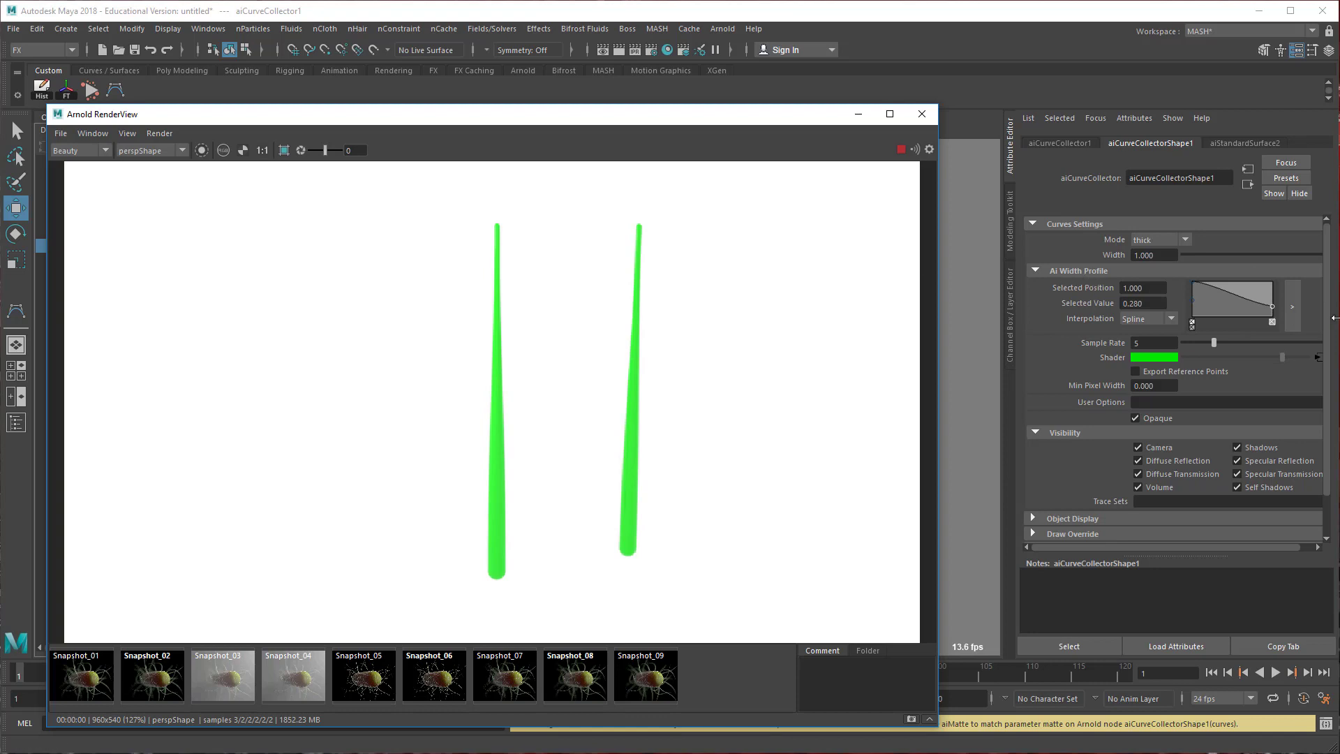
drag(1272, 307, 1274, 314)
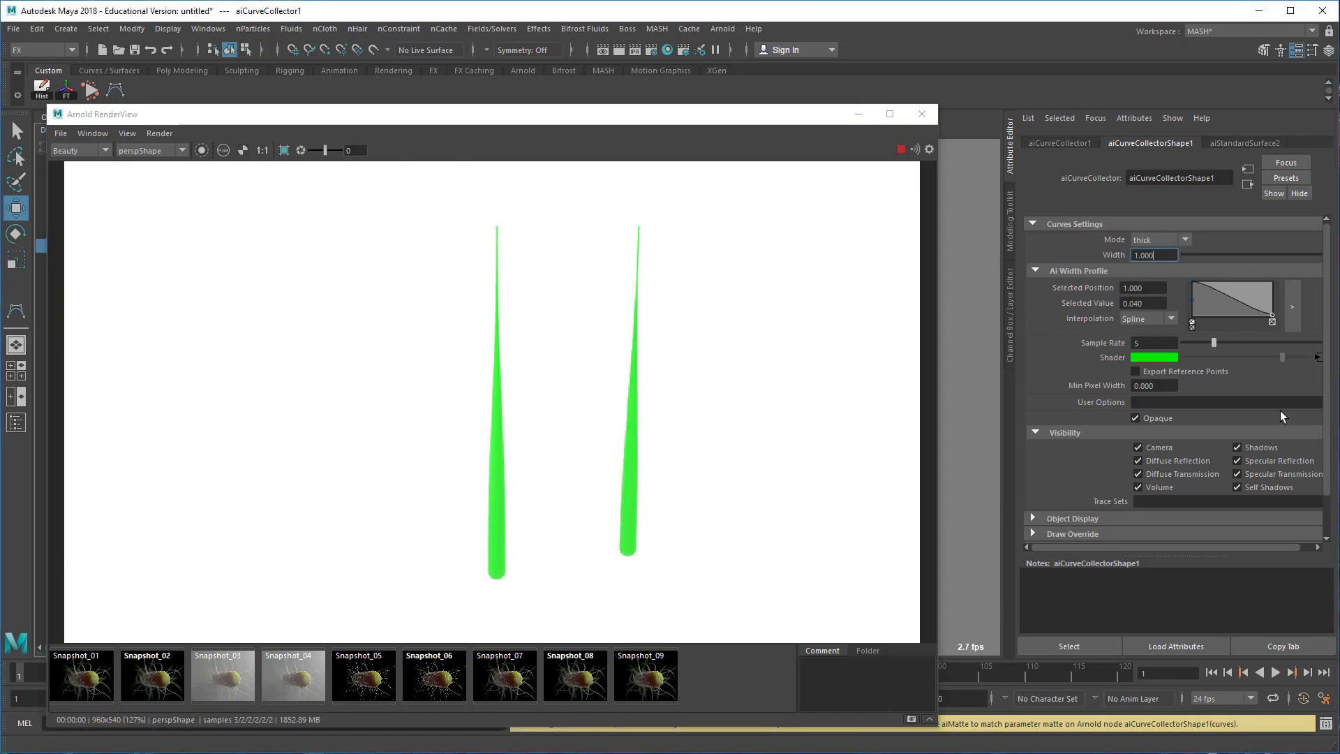
click(1192, 287)
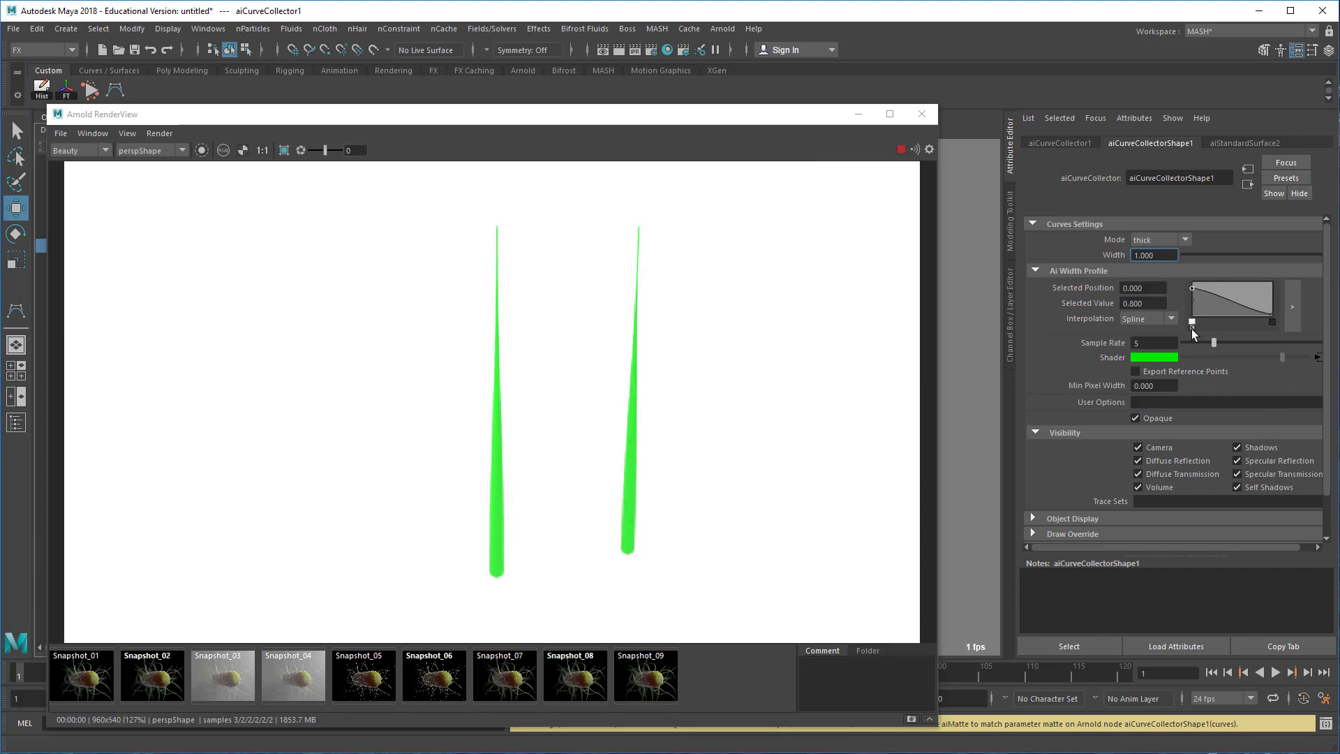
drag(1192, 291, 1192, 307)
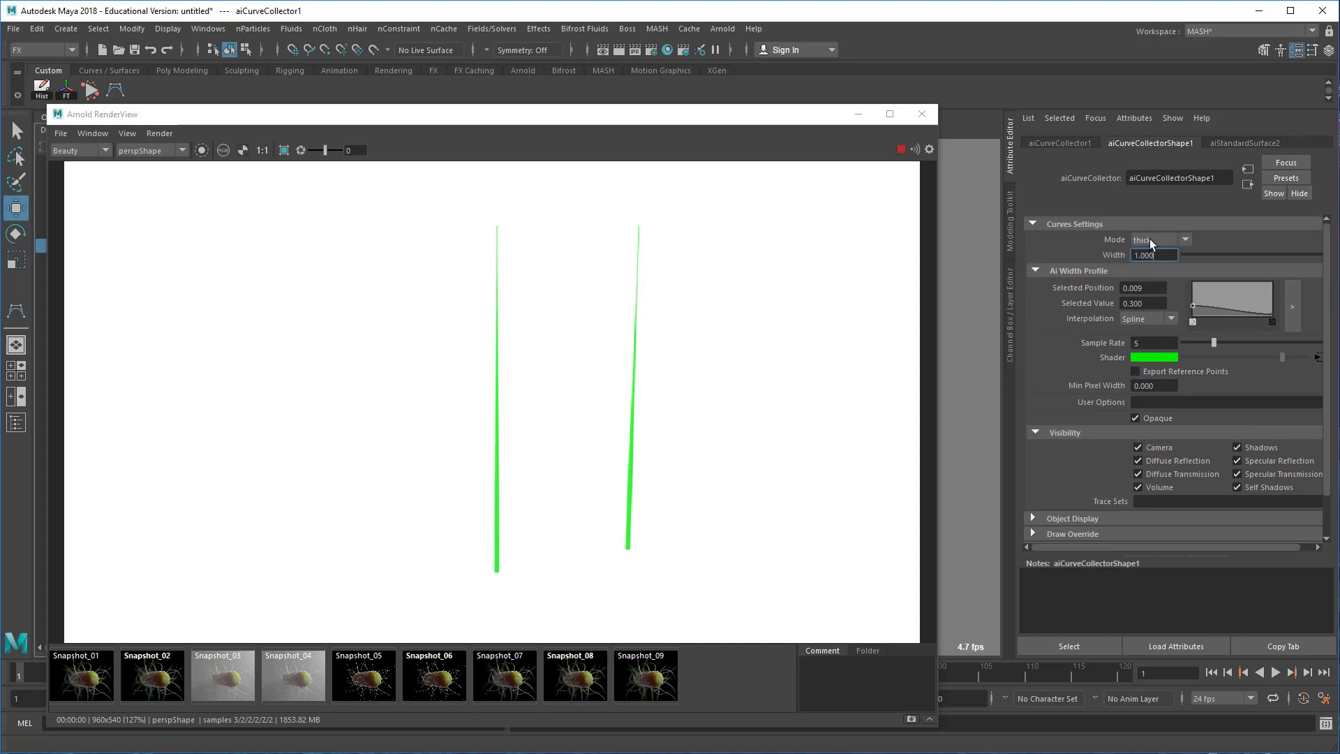
Try the ribbon and oriented modes on the curve collector and set it back to thick.
click(1152, 240)
click(1162, 258)
click(1166, 244)
click(1161, 266)
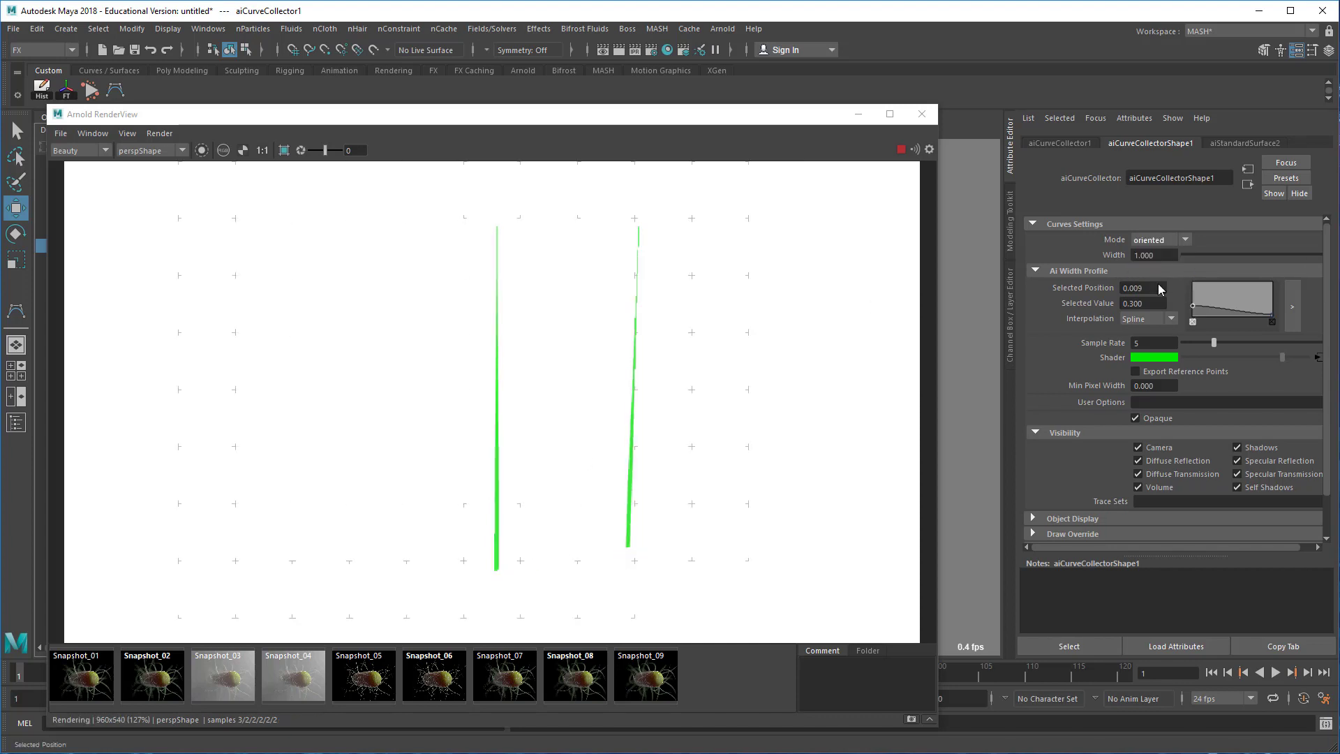
click(1150, 241)
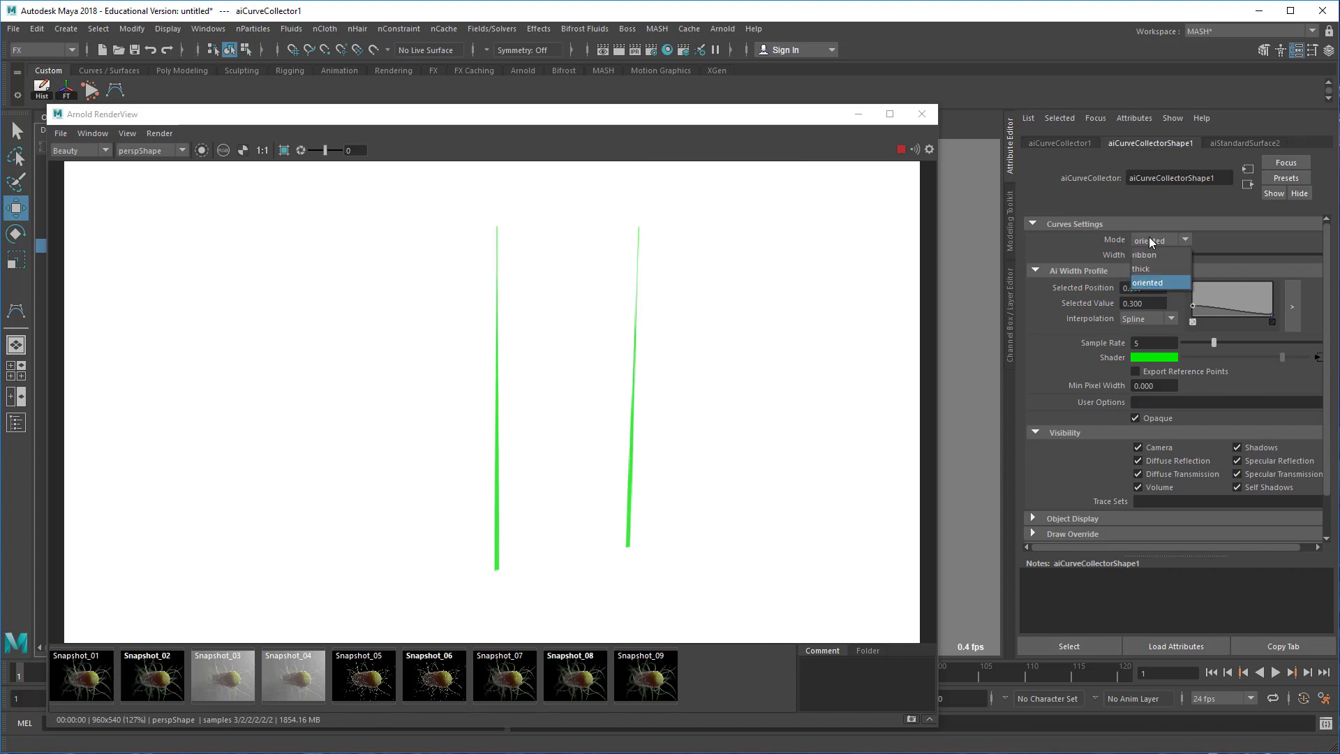
click(1149, 264)
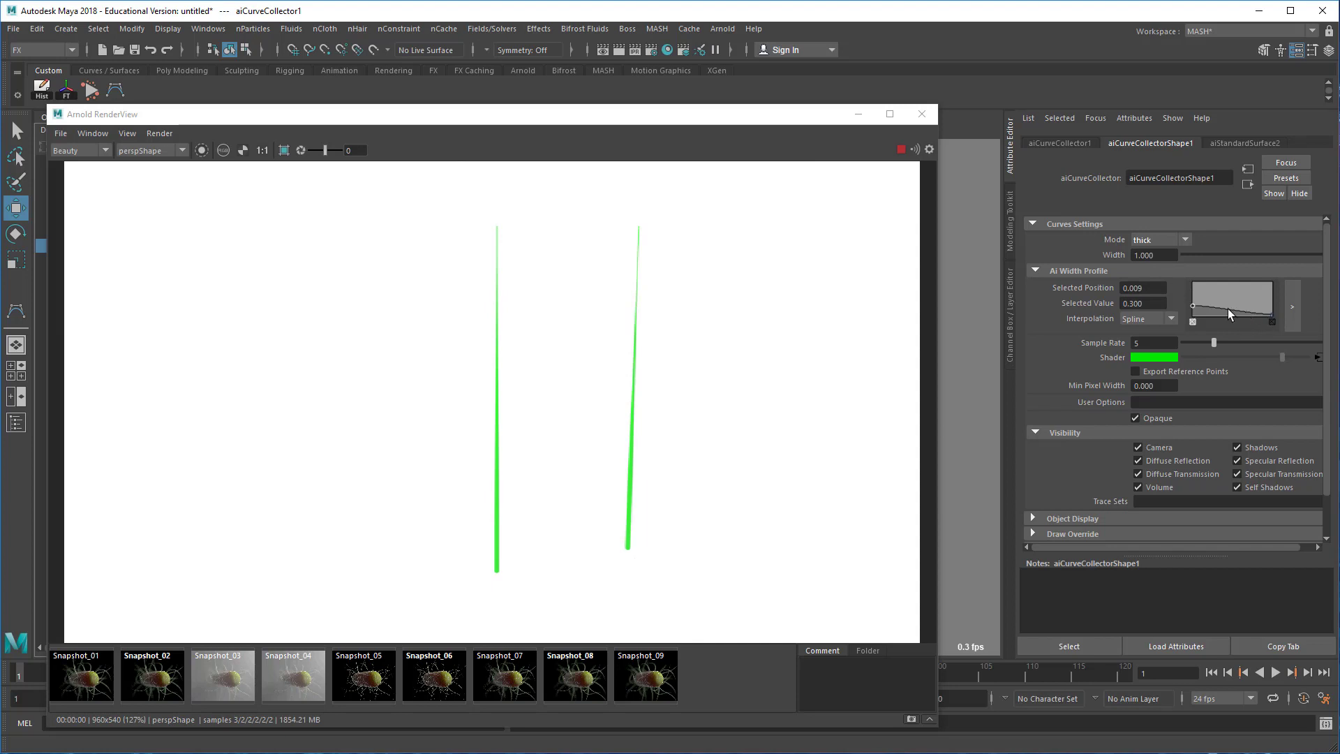
Try a mid-strand bulge with a width profile point at position 0.452 and value 0.880, and delete that point.
drag(1227, 314, 1228, 285)
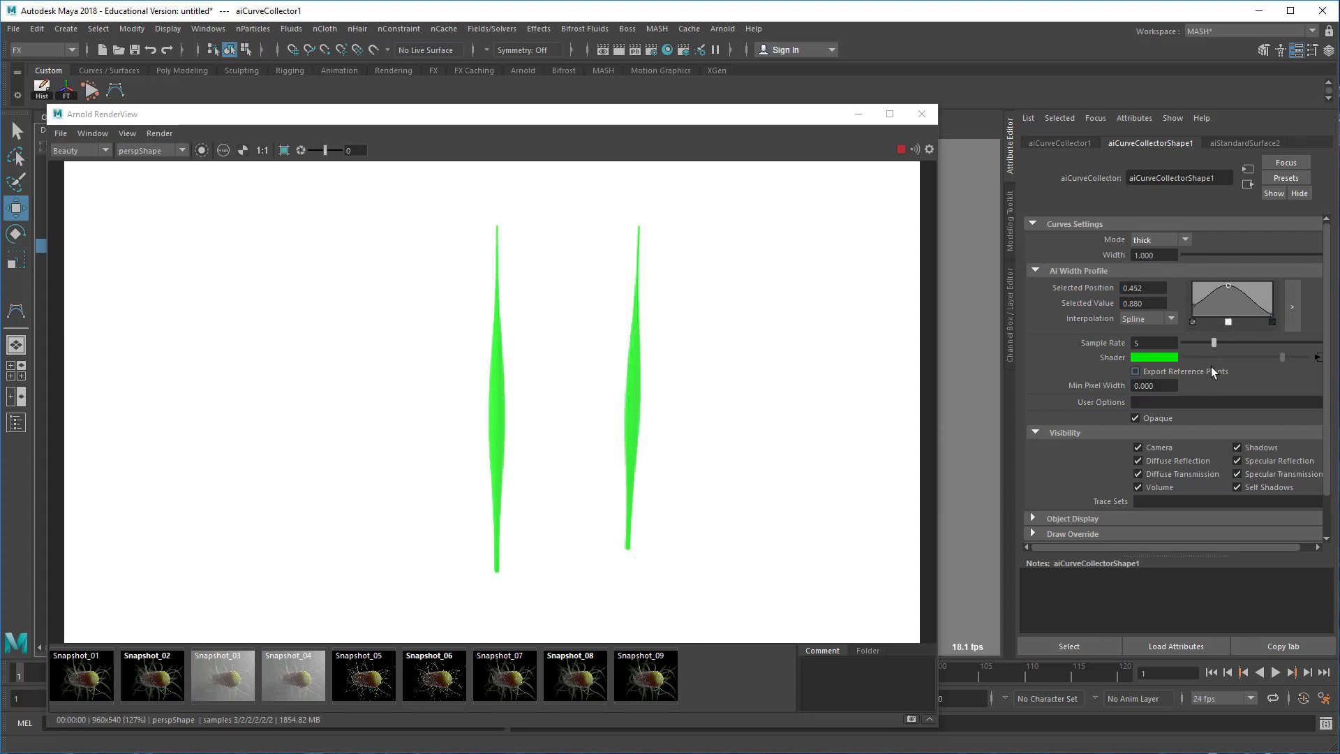
click(1227, 321)
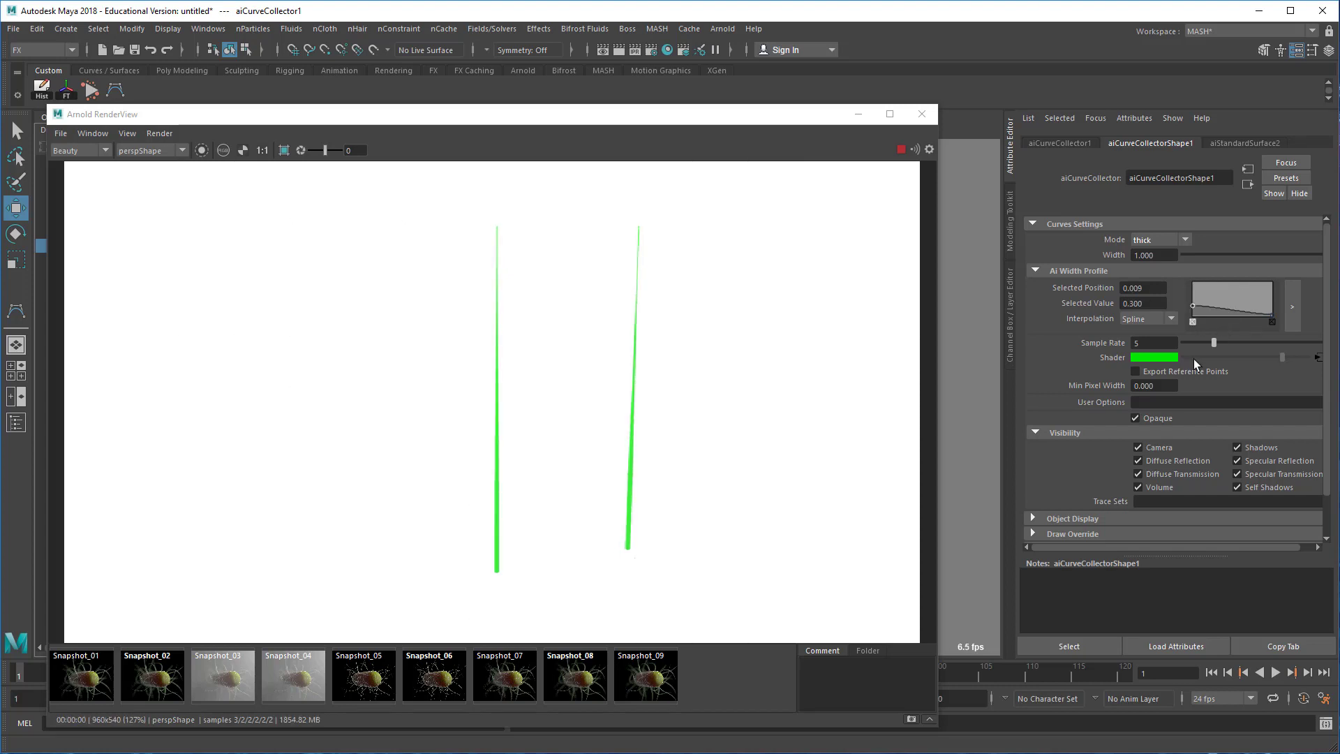
Close the render view and display the control vertices of curve1.
click(922, 114)
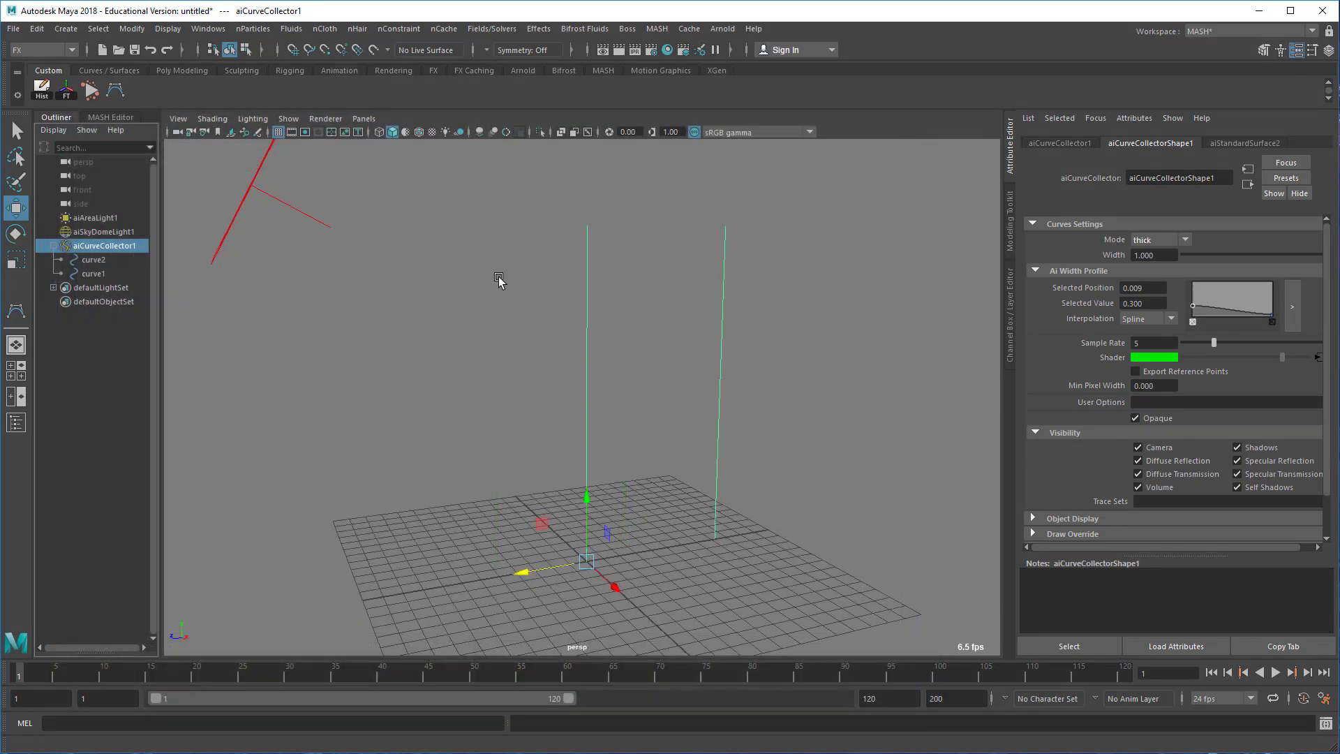
alt+drag(496, 321, 606, 371)
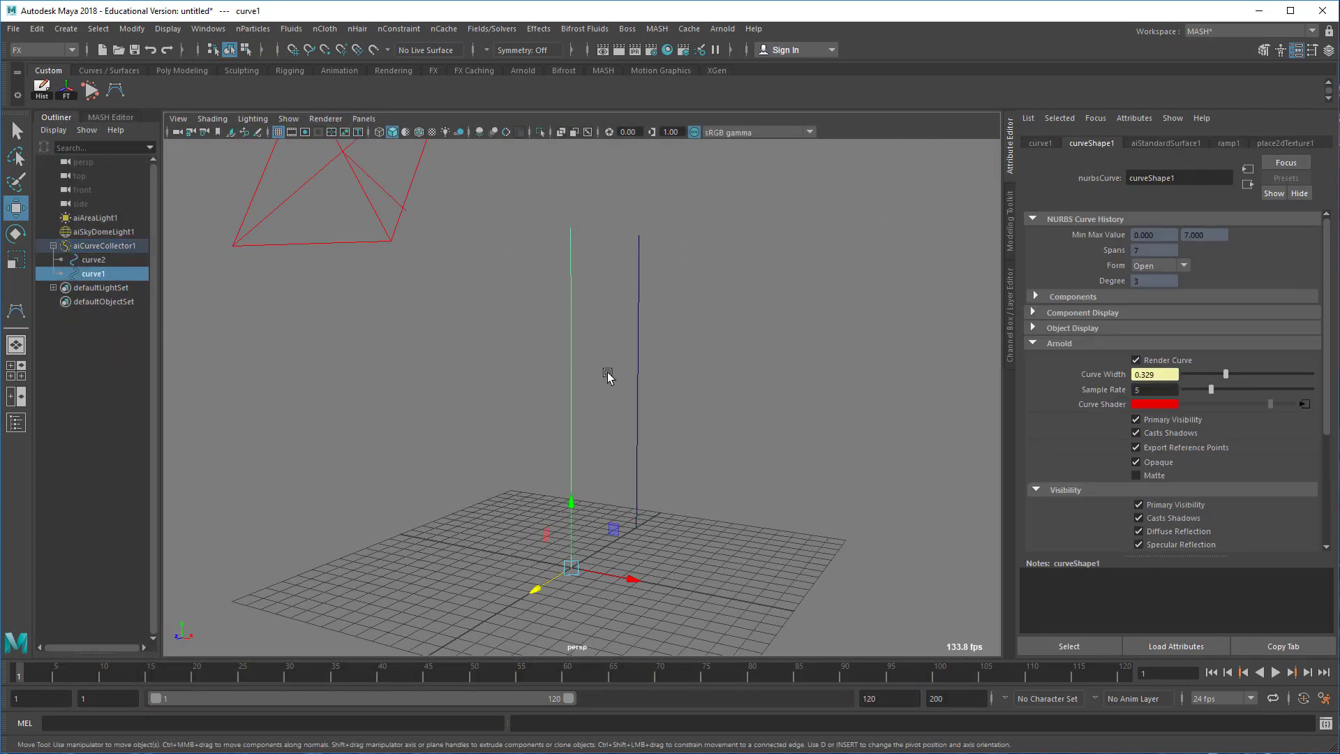
right_drag(592, 351, 286, 369)
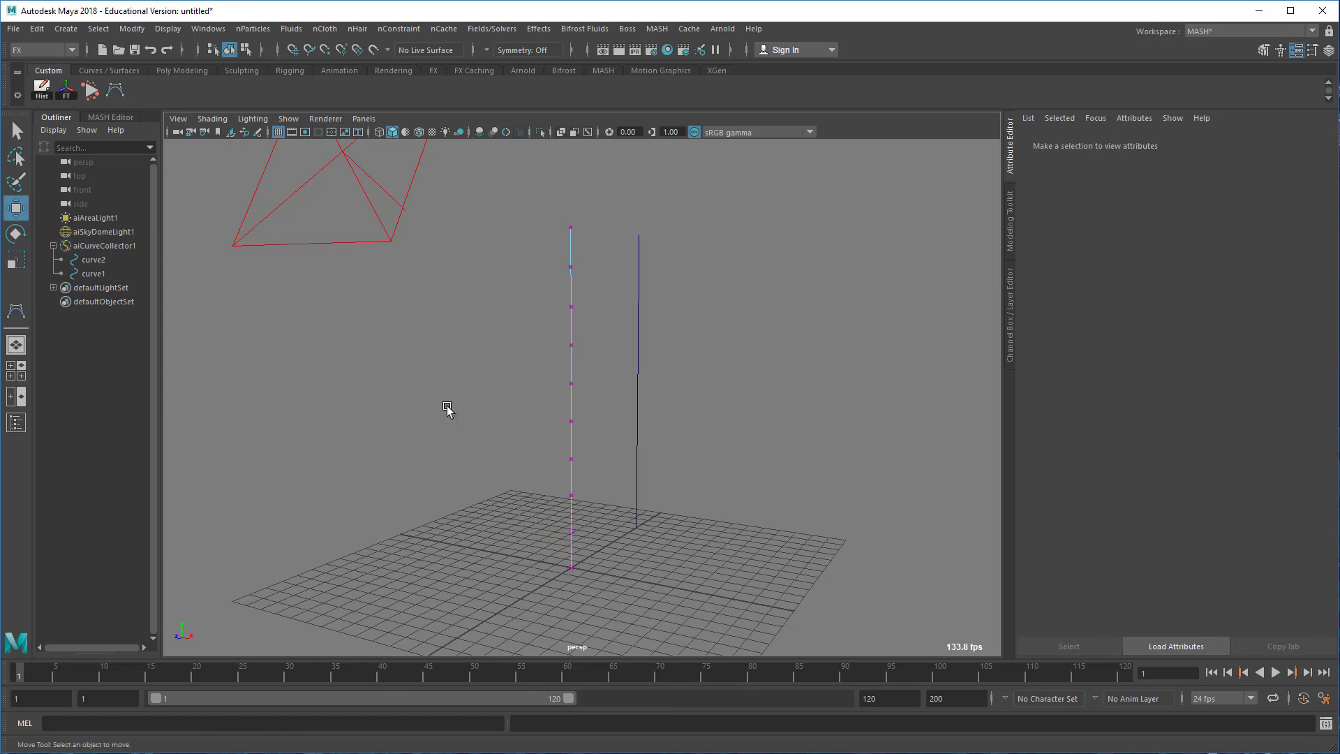
Try bending curve1 by moving its middle control vertices sideways, and delete the curve.
drag(560, 325, 591, 342)
drag(552, 447, 624, 470)
drag(557, 415, 605, 423)
key(b)
click(584, 317)
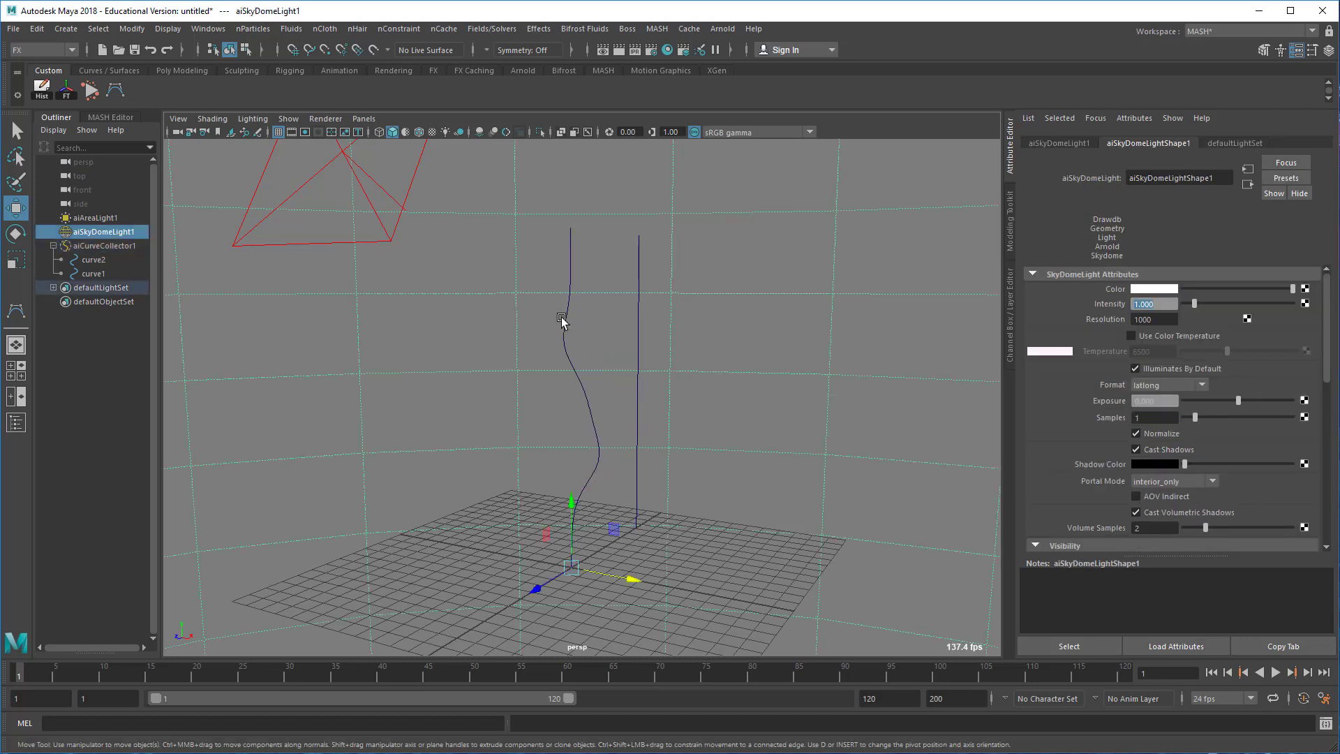
click(562, 319)
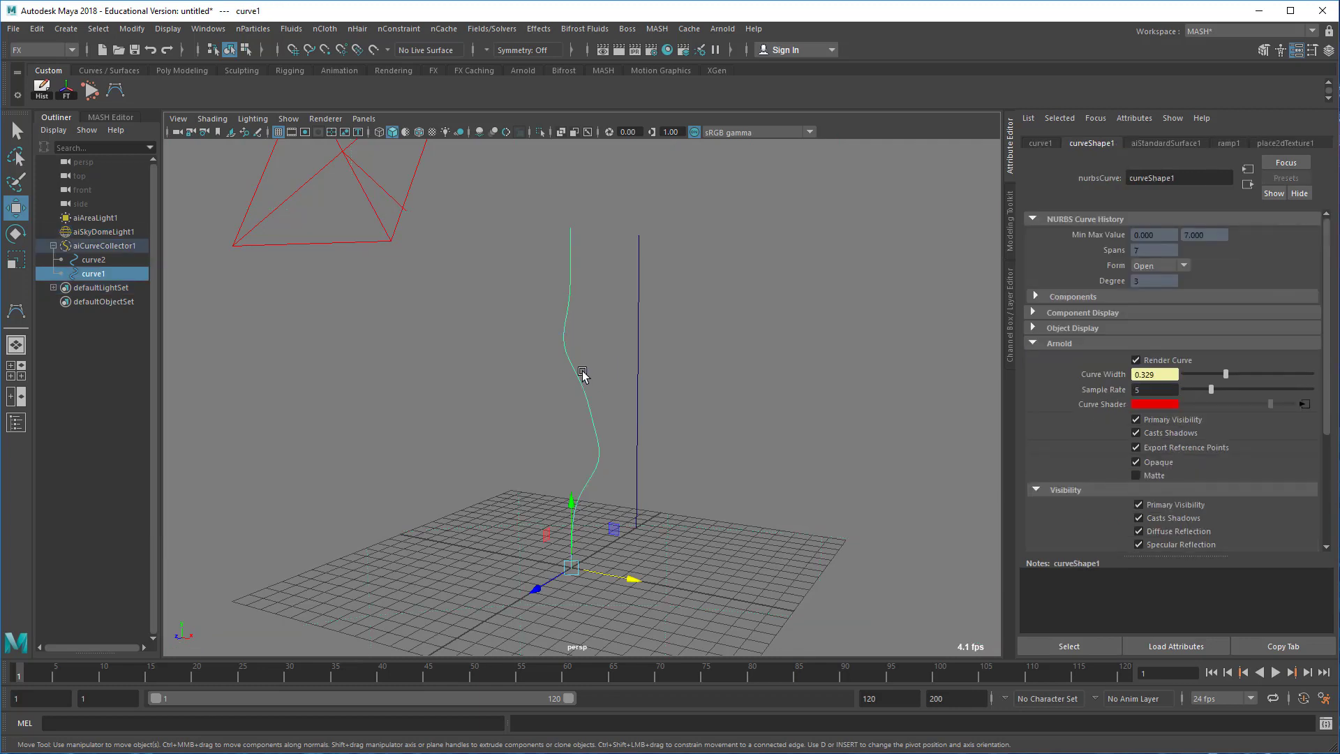
key(Delete)
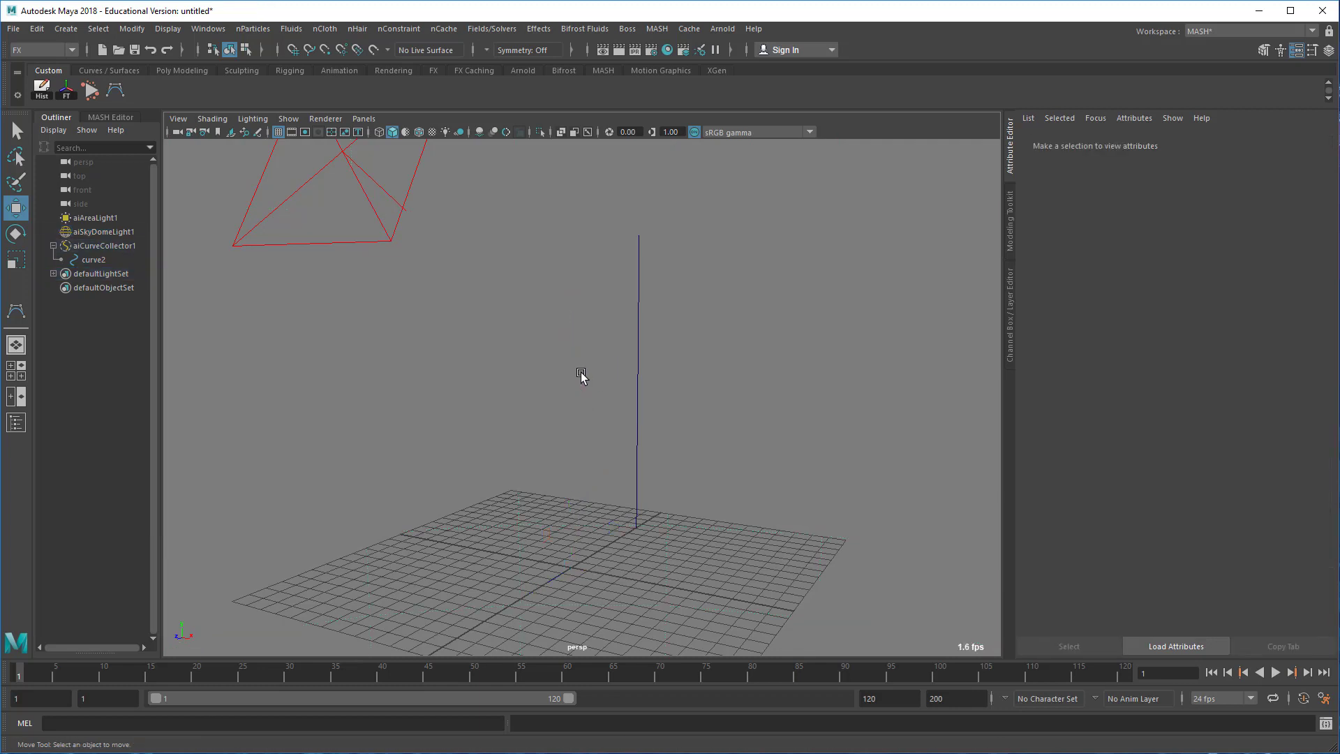
Undo the deletion of curve1 and the moves of its control vertices.
key(ctrl+z)
key(ctrl+z)
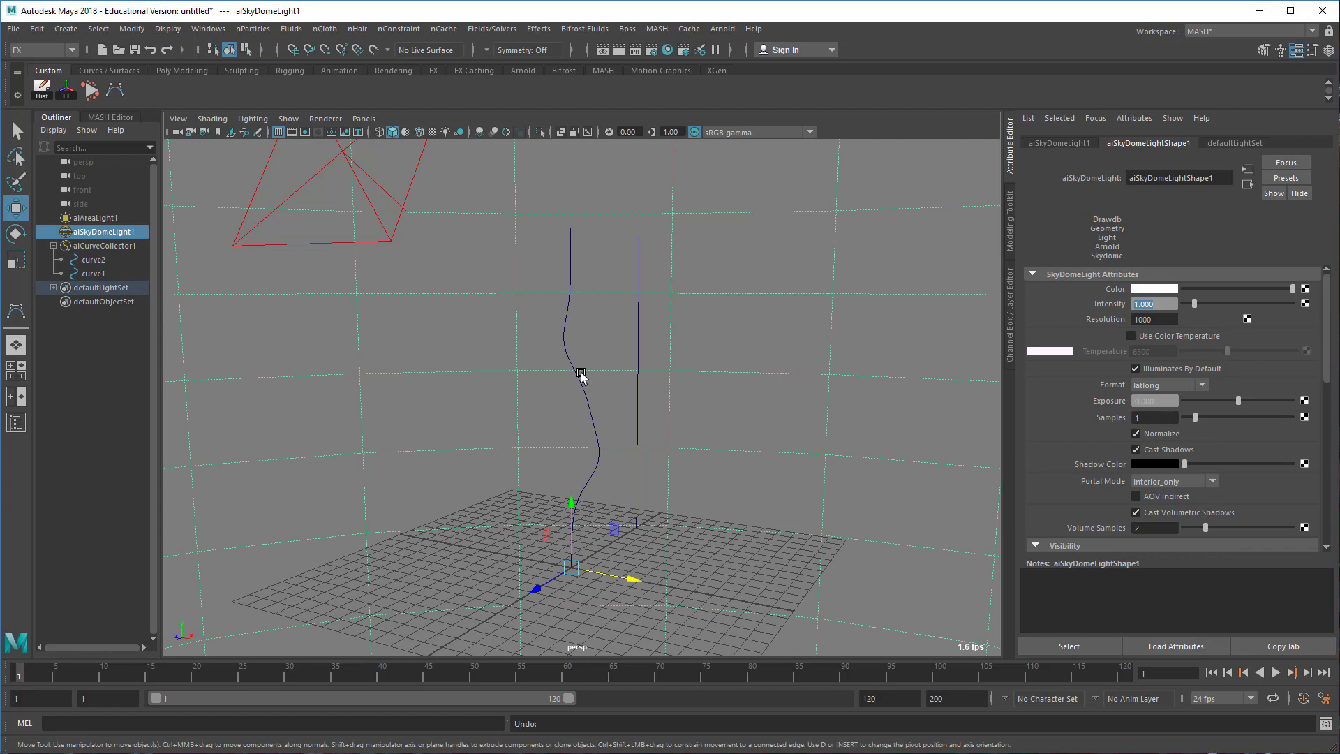
key(ctrl+z)
key(ctrl+z)
key(ctrl+z)
key(ctrl+z)
key(ctrl+z)
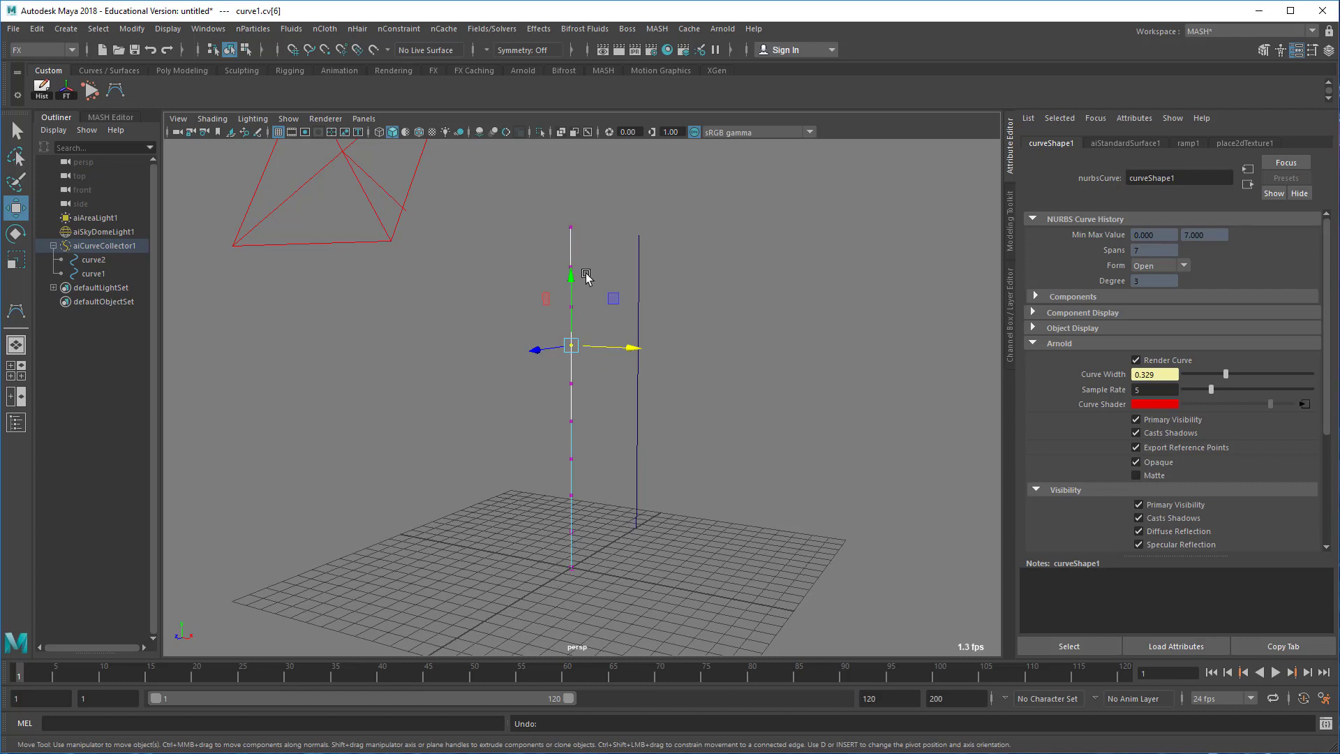
Create a cluster deformer from the top control vertex of curve1, using the Animation menu set.
drag(543, 209, 589, 246)
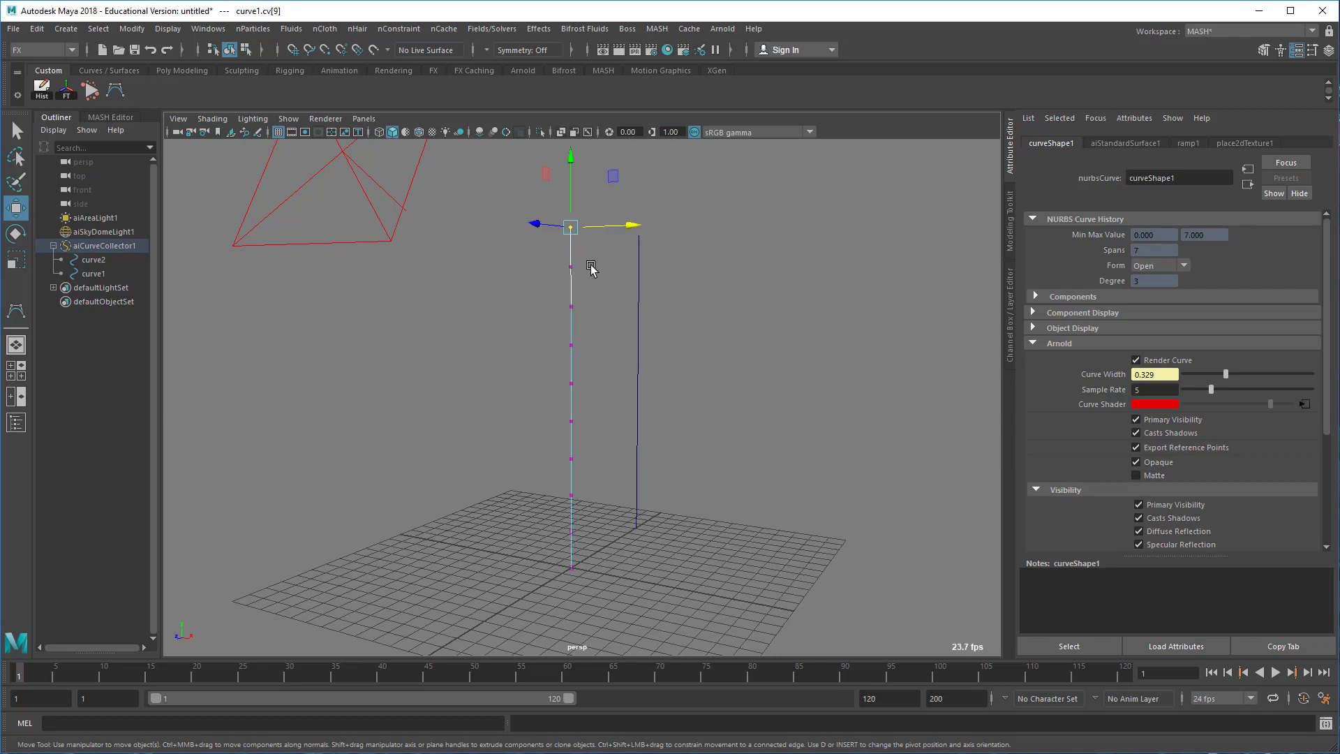
click(44, 50)
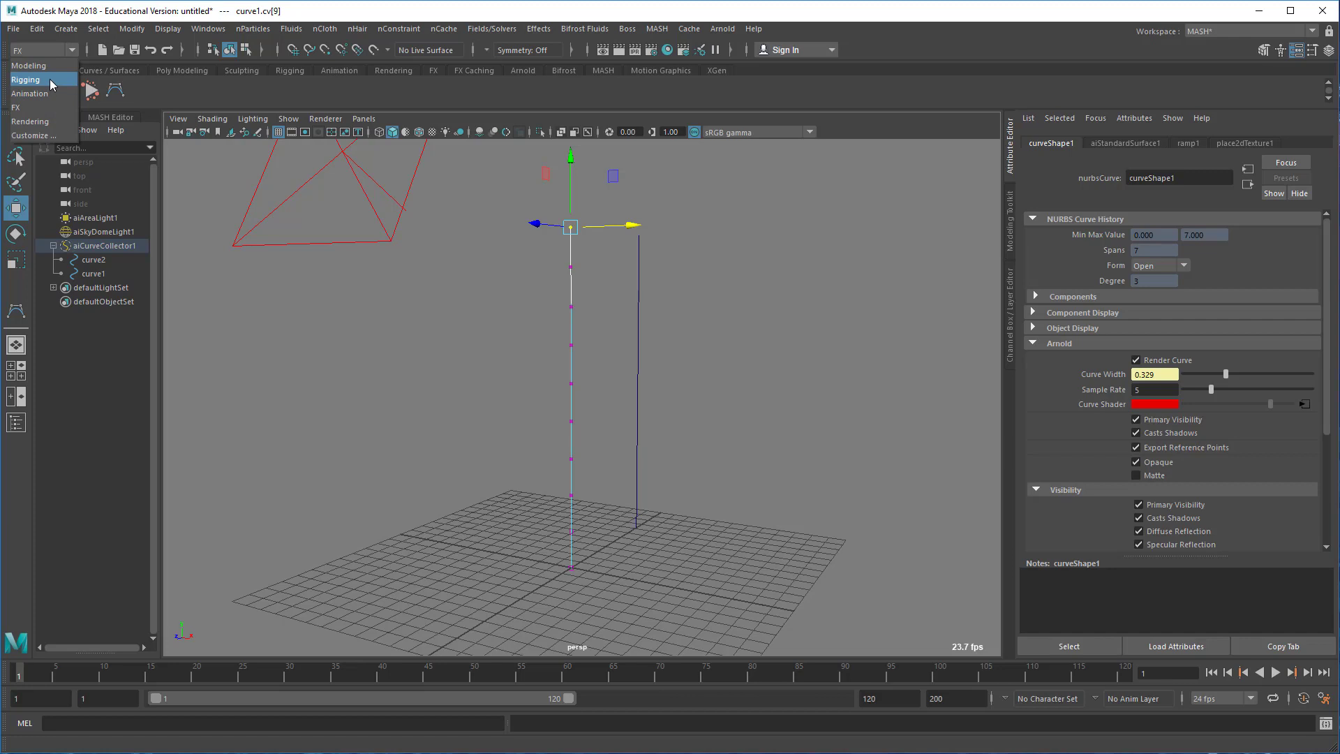
click(29, 94)
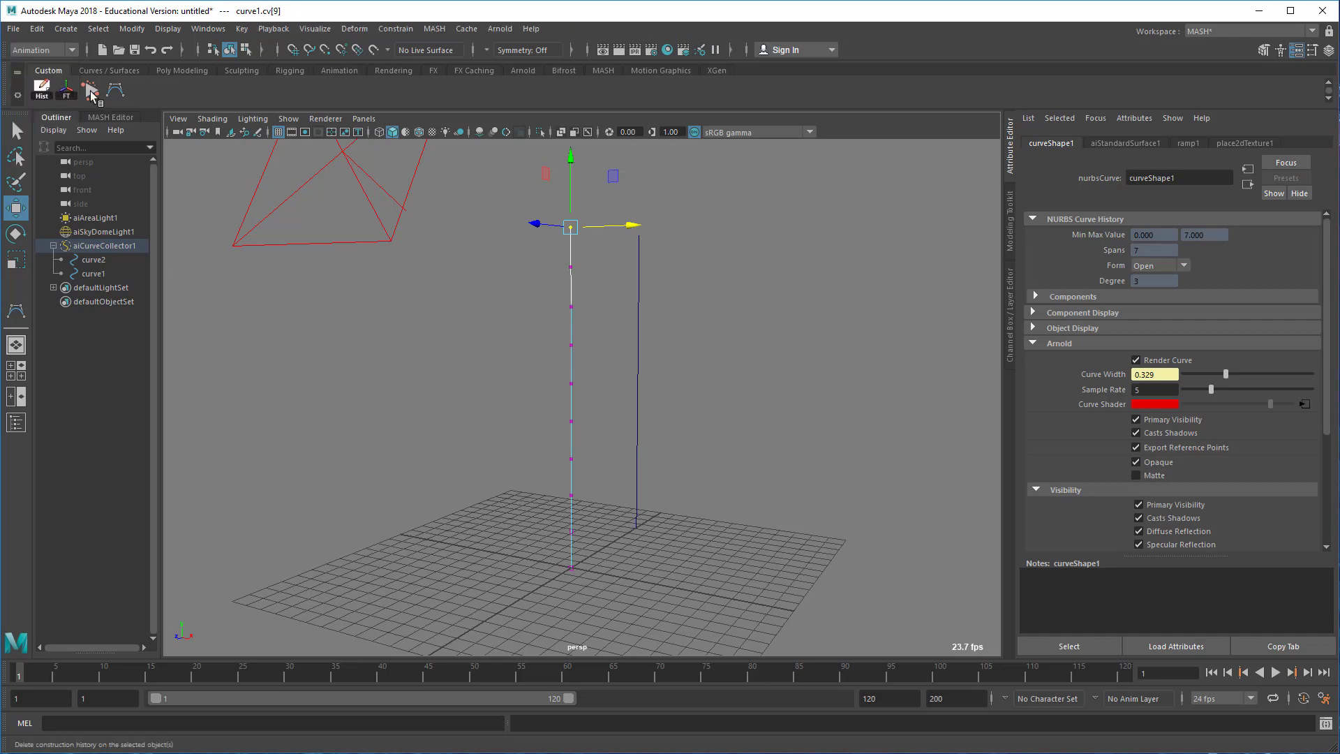
click(354, 29)
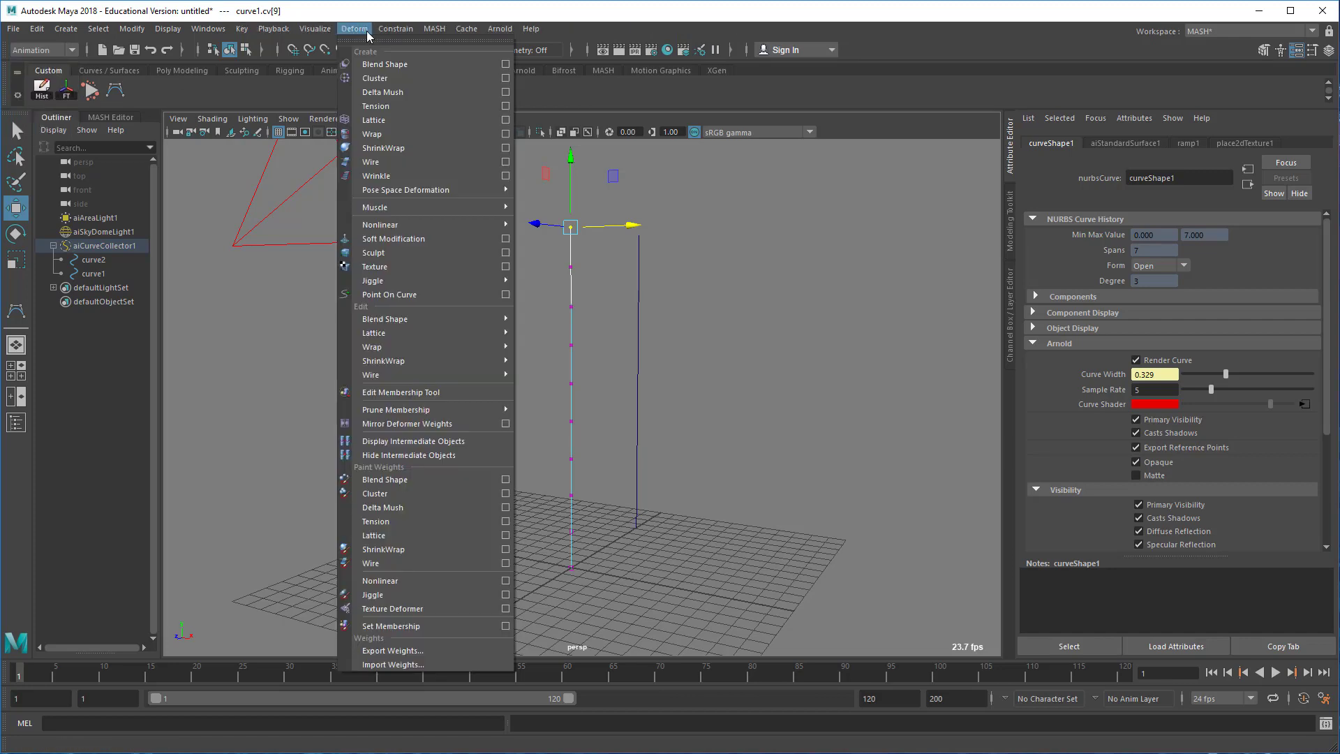
click(374, 78)
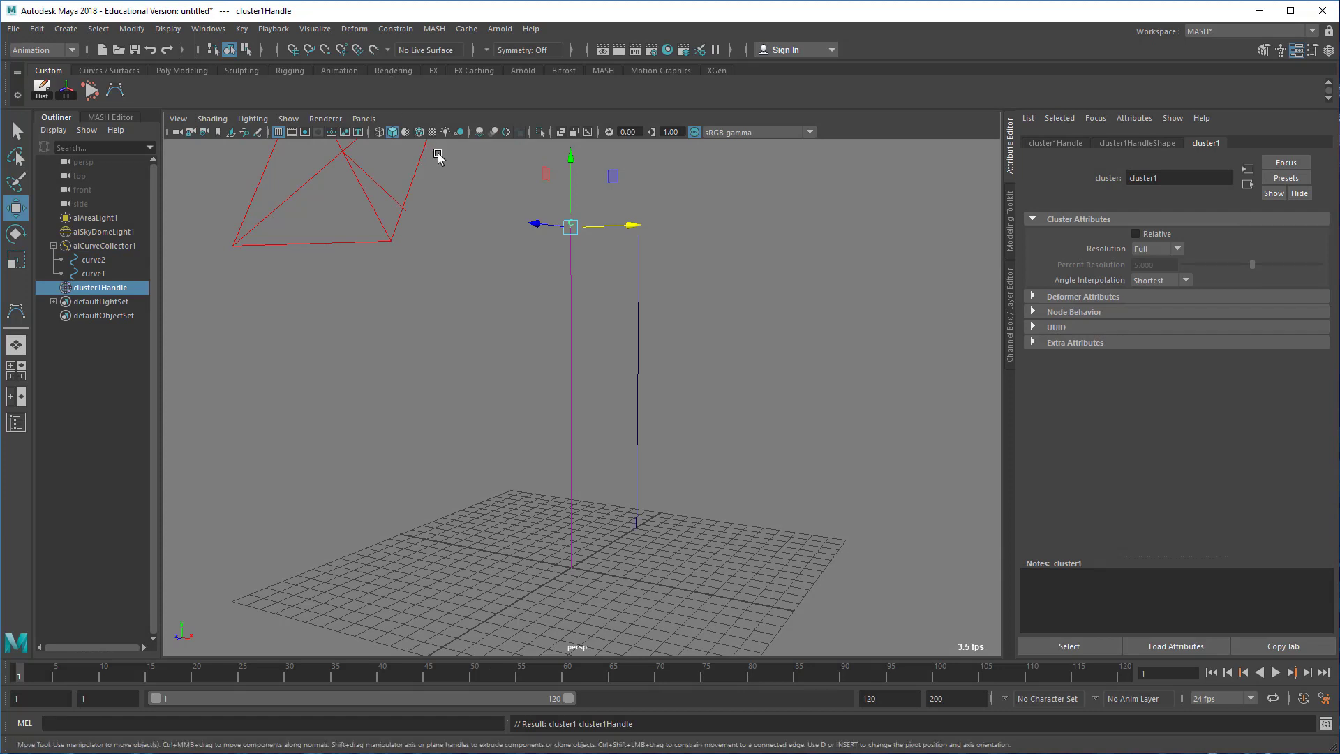
Try bending the tip of curve1 sideways with the cluster handle, and undo the move and the cluster.
drag(628, 224, 589, 248)
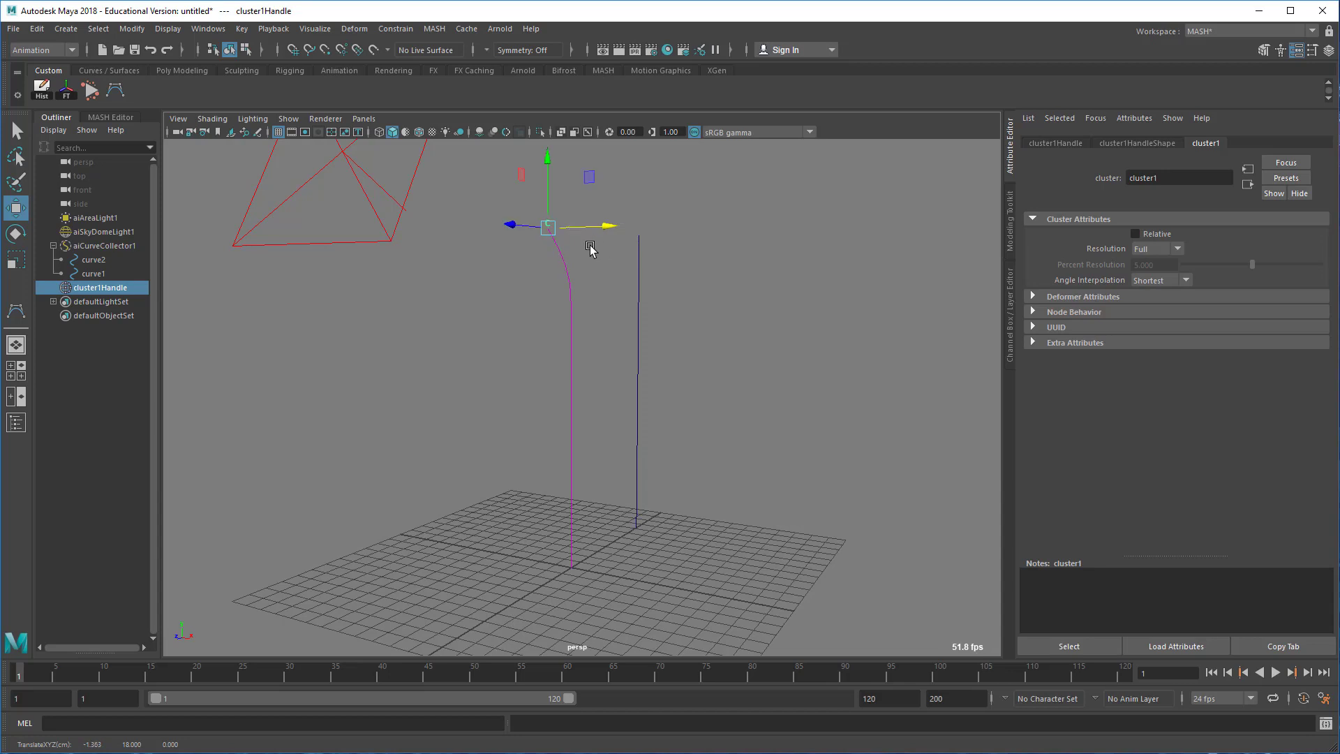
key(ctrl+z)
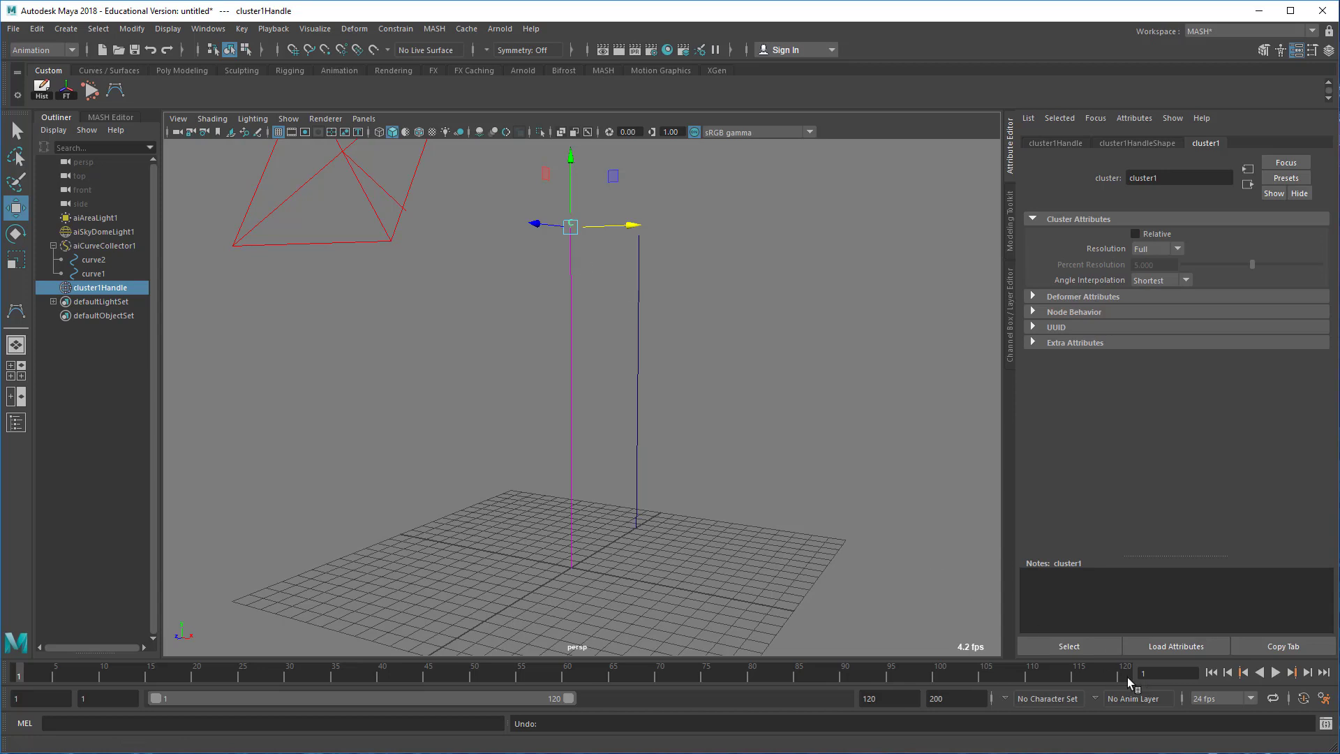
key(ctrl+z)
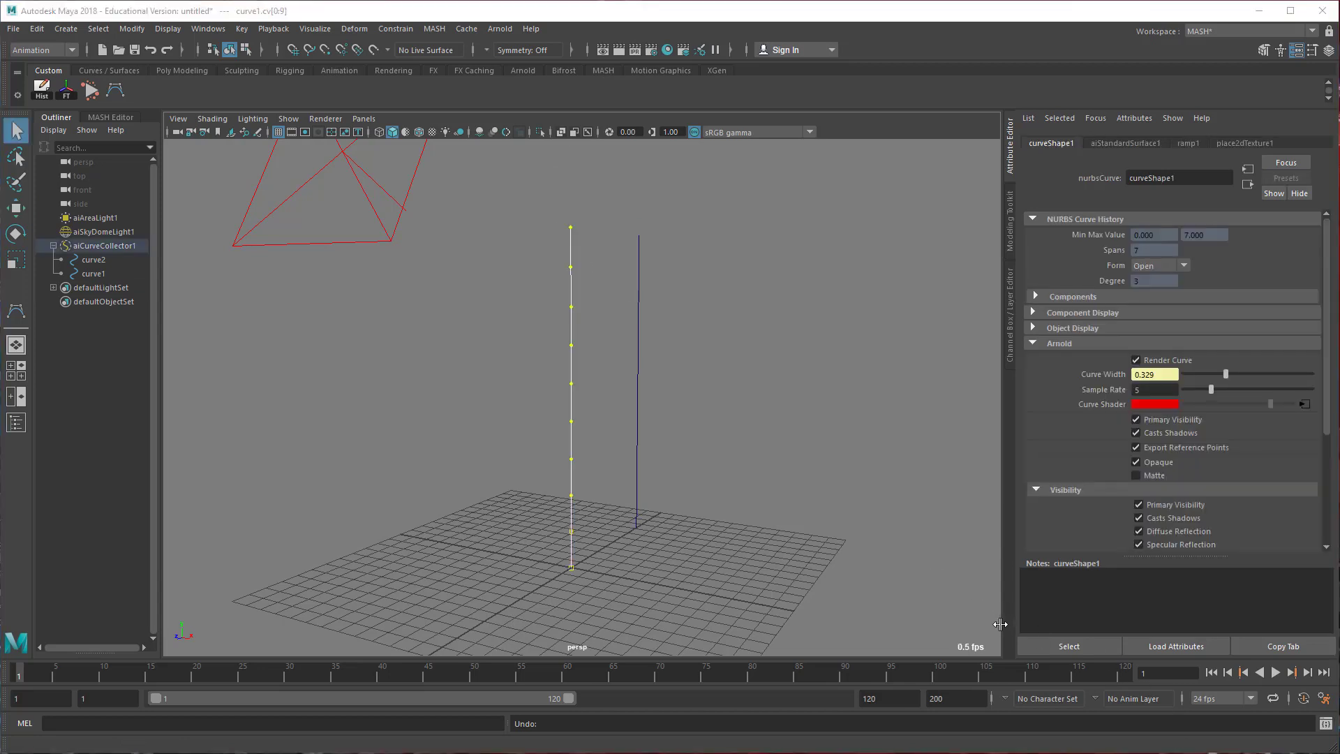
Select all control vertices of curve1 and create a separate cluster for each one.
click(713, 351)
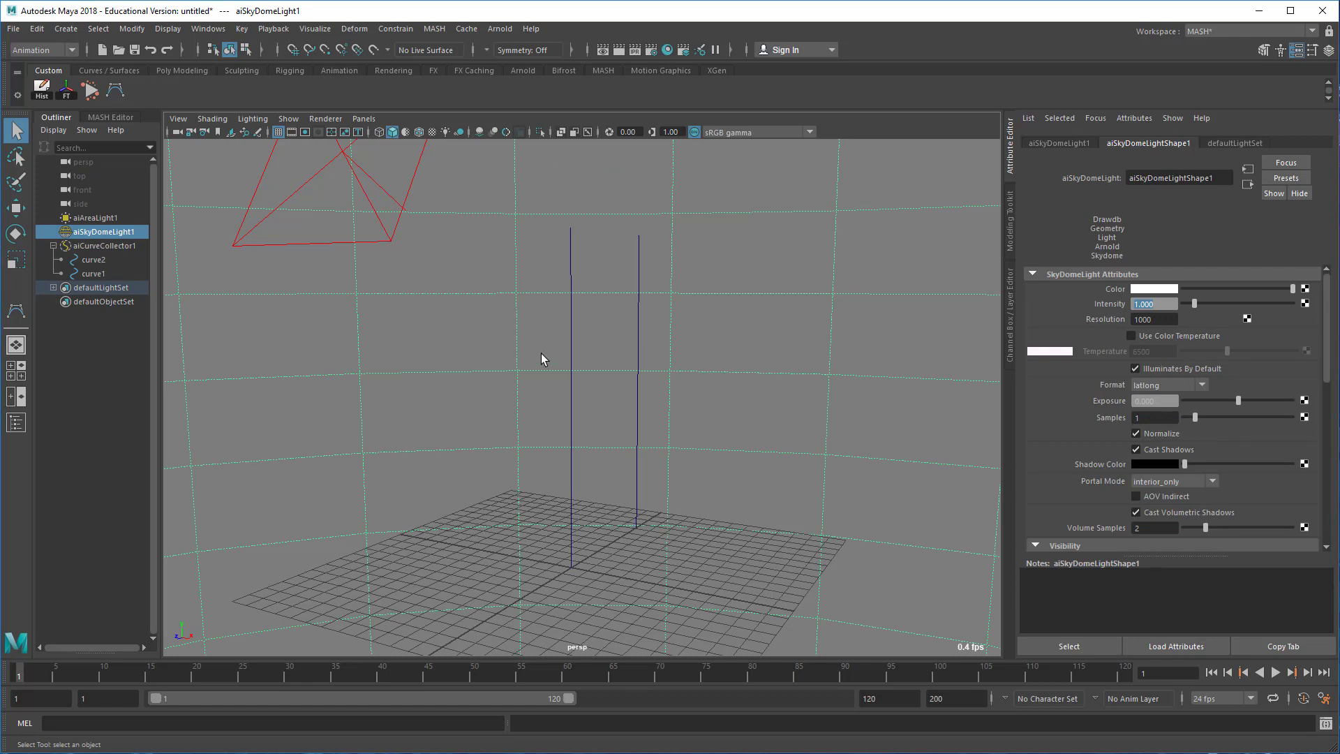
click(570, 357)
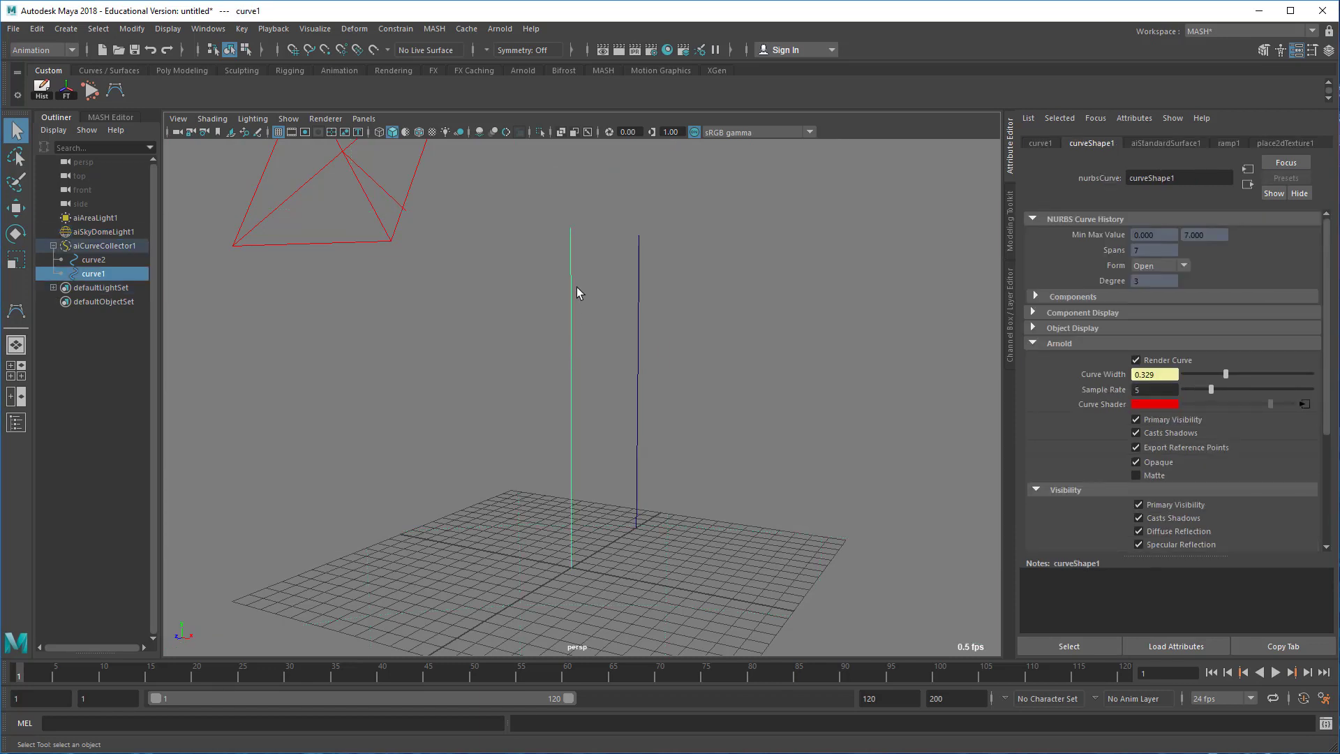
right_drag(577, 287, 237, 264)
drag(538, 203, 597, 617)
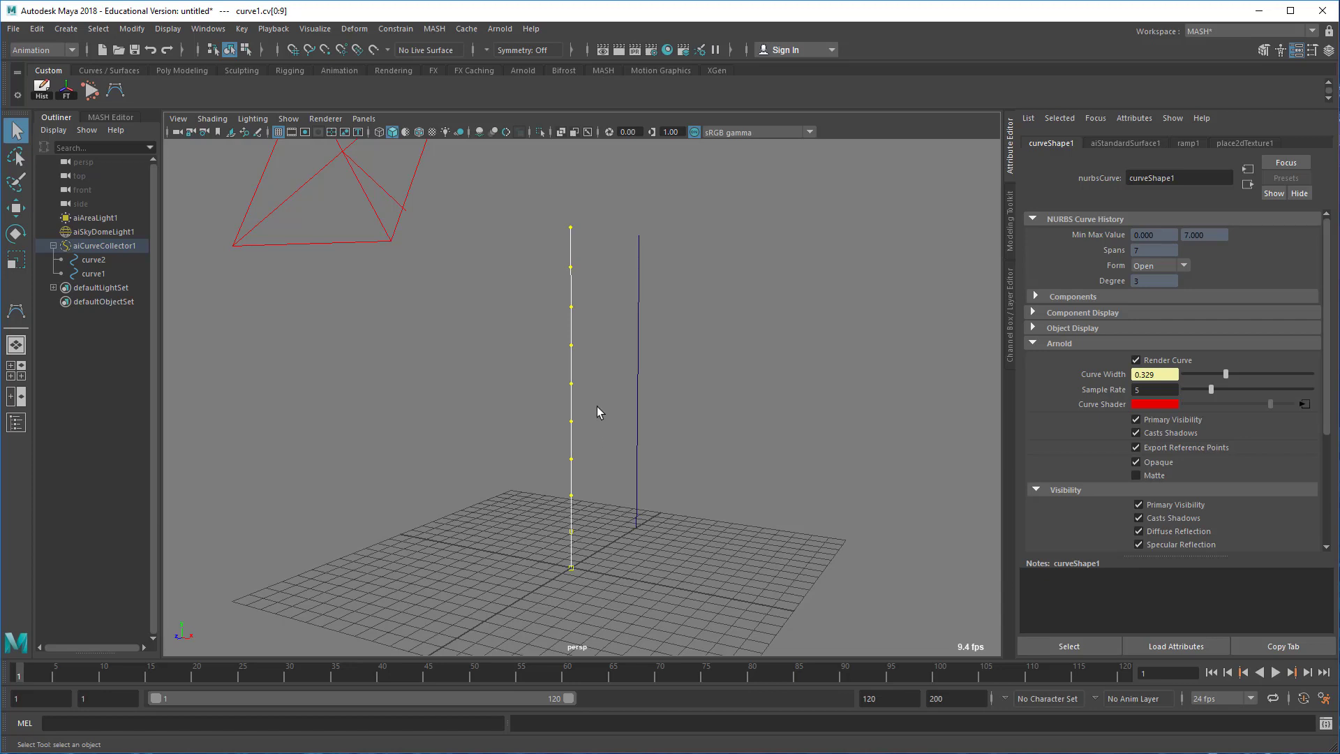
ctrl+right_click(573, 381)
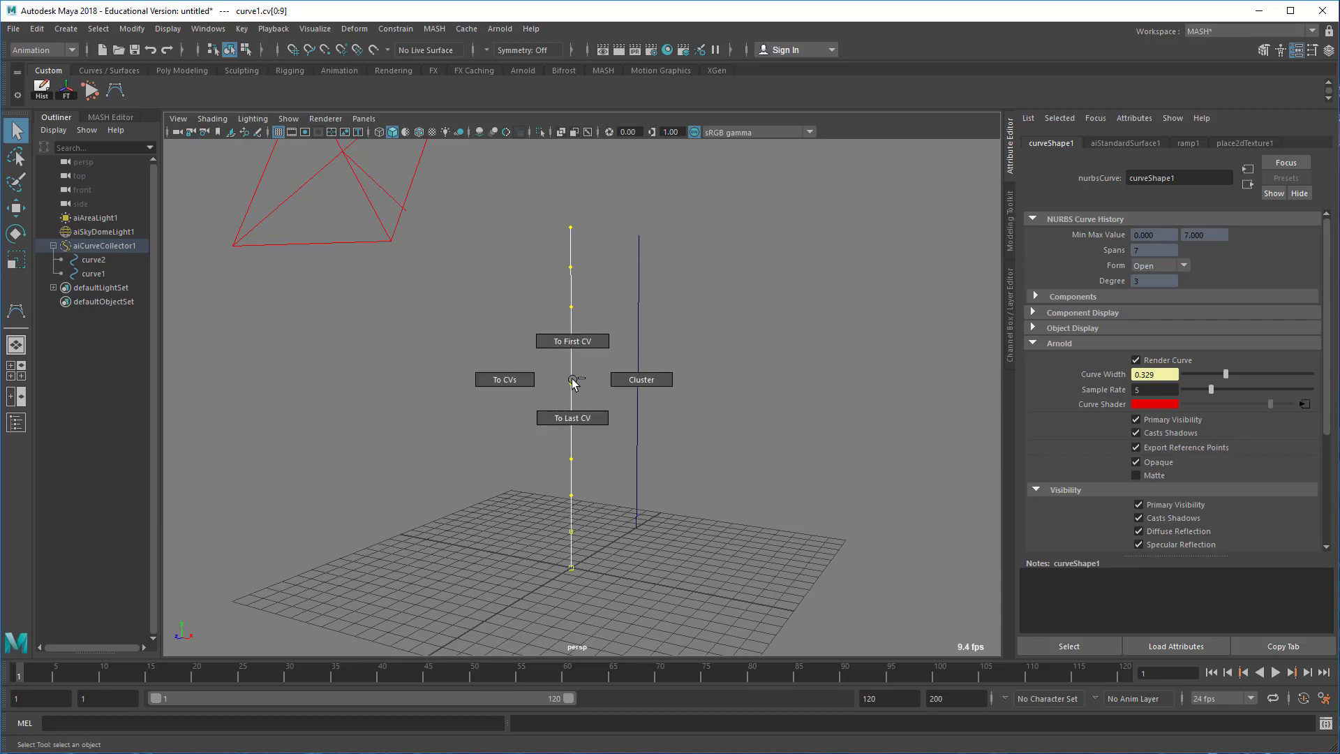
ctrl+right_drag(573, 382, 782, 379)
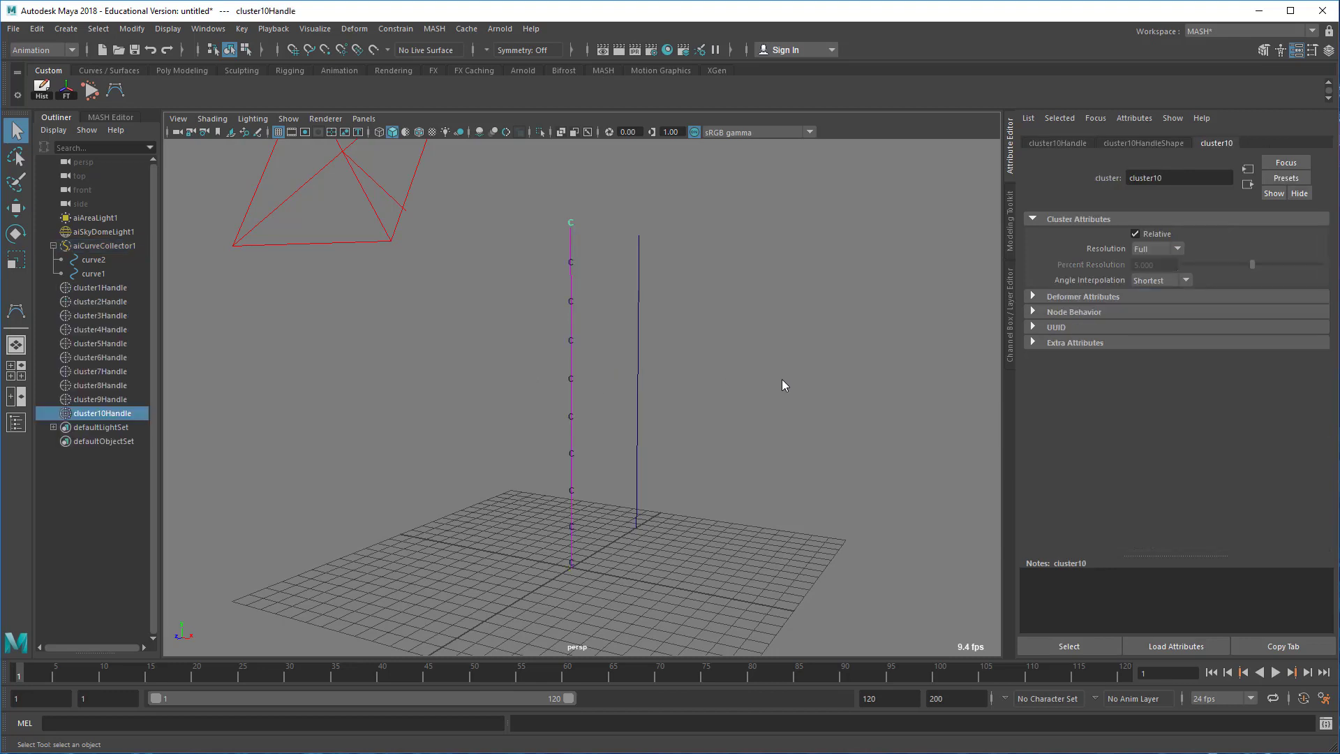
Move cluster10Handle sideways along X to bend the tip of curve1.
click(569, 263)
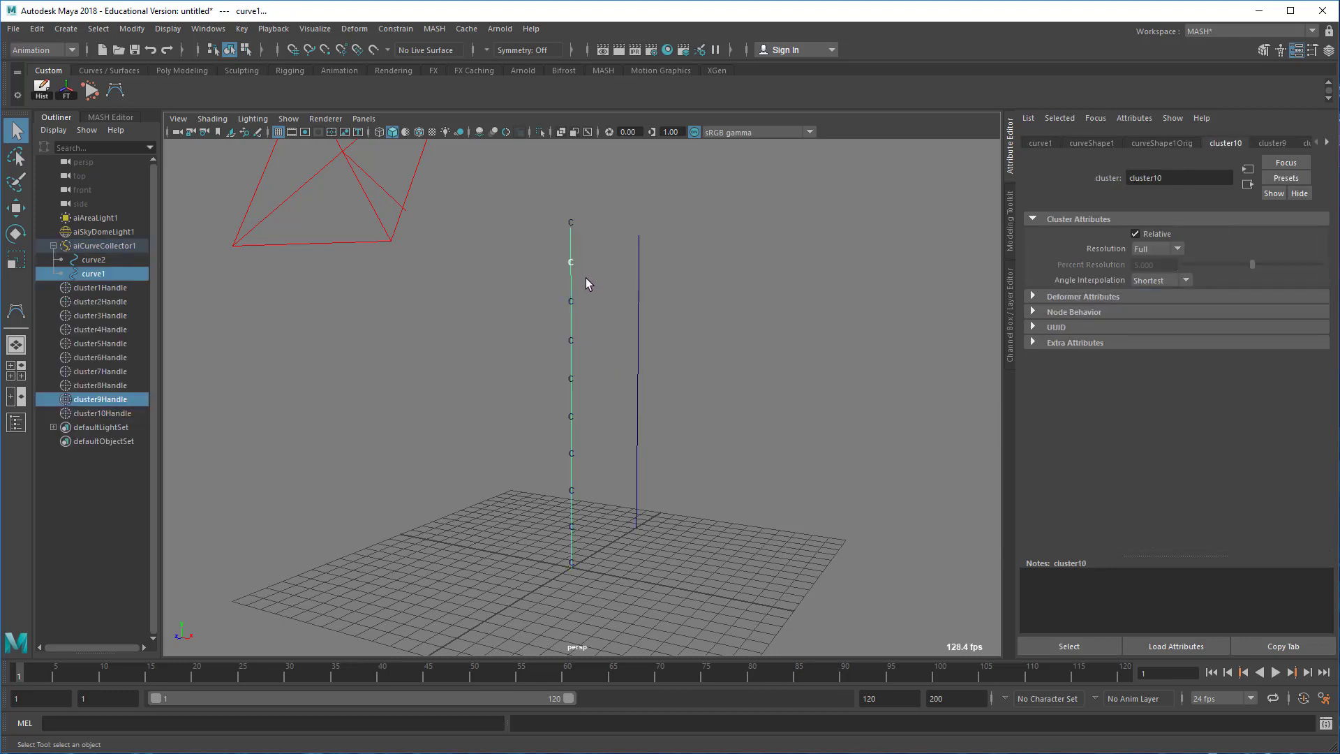
key(w)
click(571, 225)
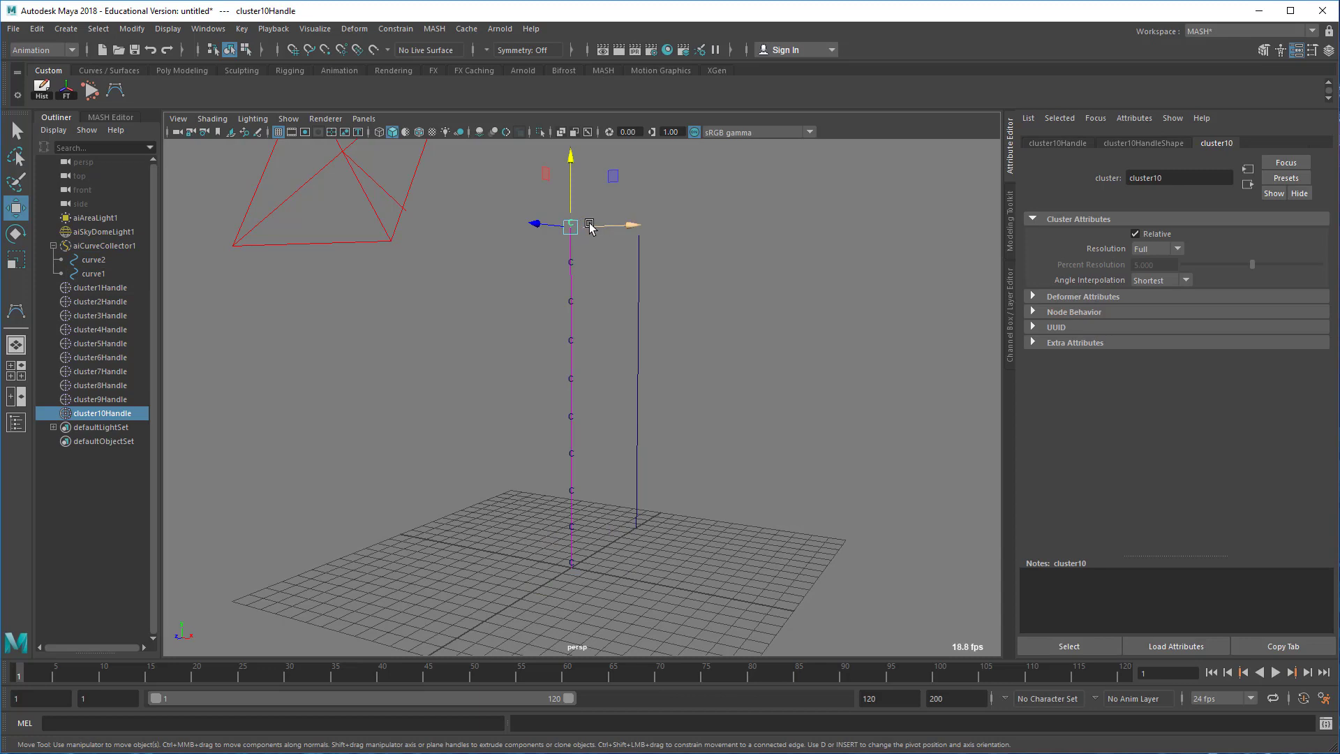
drag(590, 226, 584, 240)
Try moving cluster7Handle sideways along X, and undo the move.
click(572, 342)
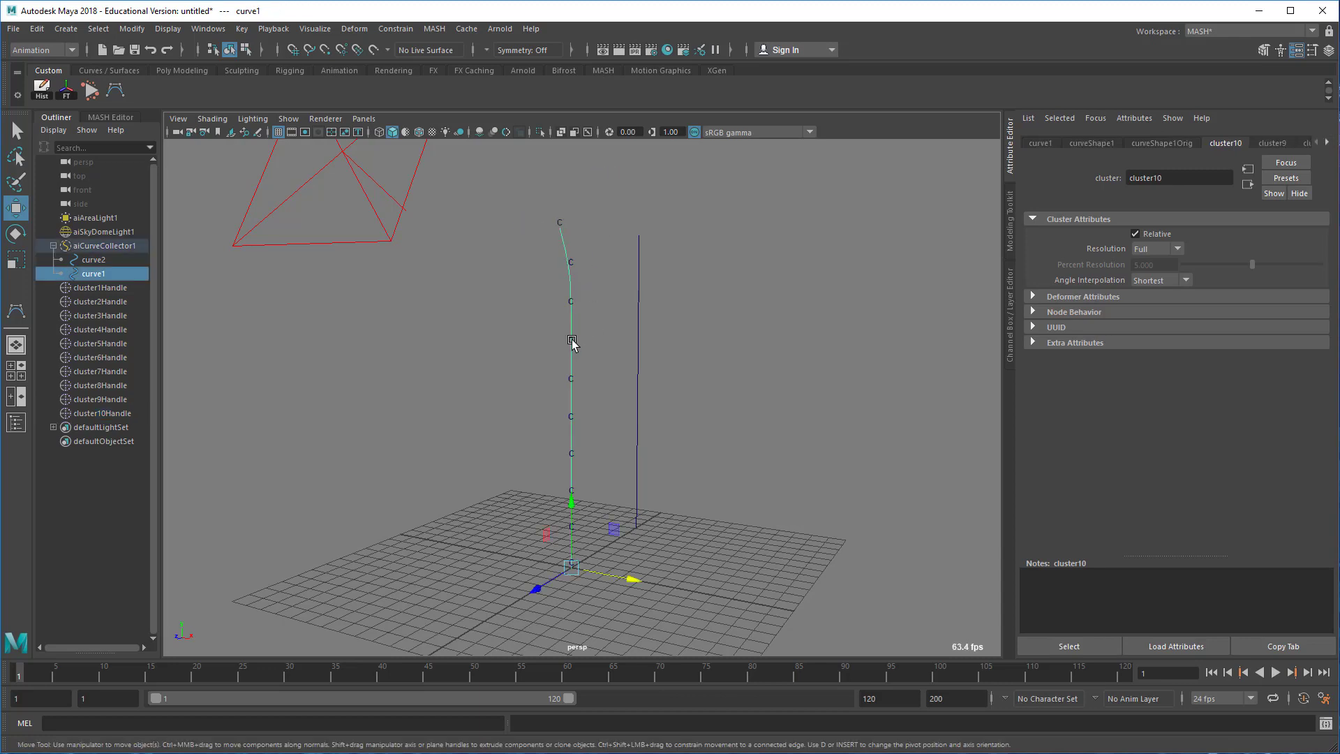
click(572, 341)
drag(598, 351, 559, 358)
key(ctrl+z)
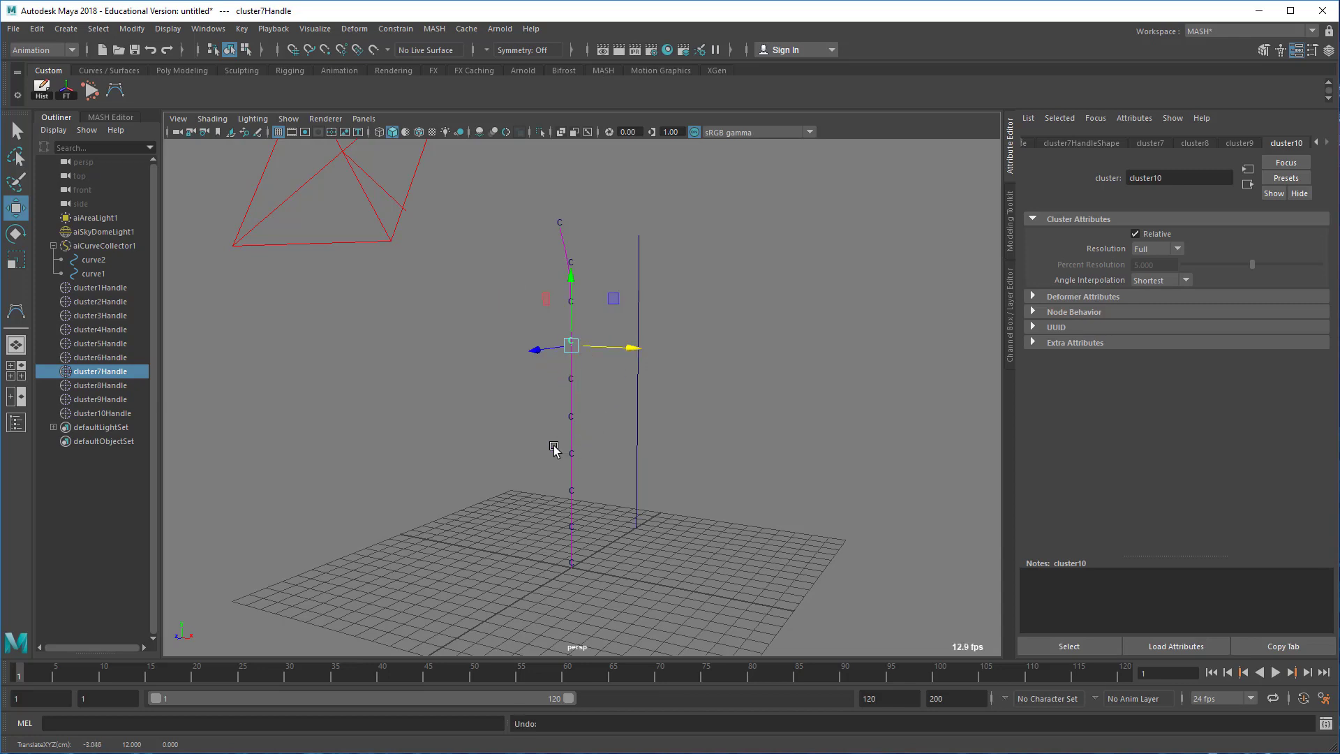
Show the selection mask options and exclude curves from viewport selection so that only the cluster handles get picked.
click(589, 470)
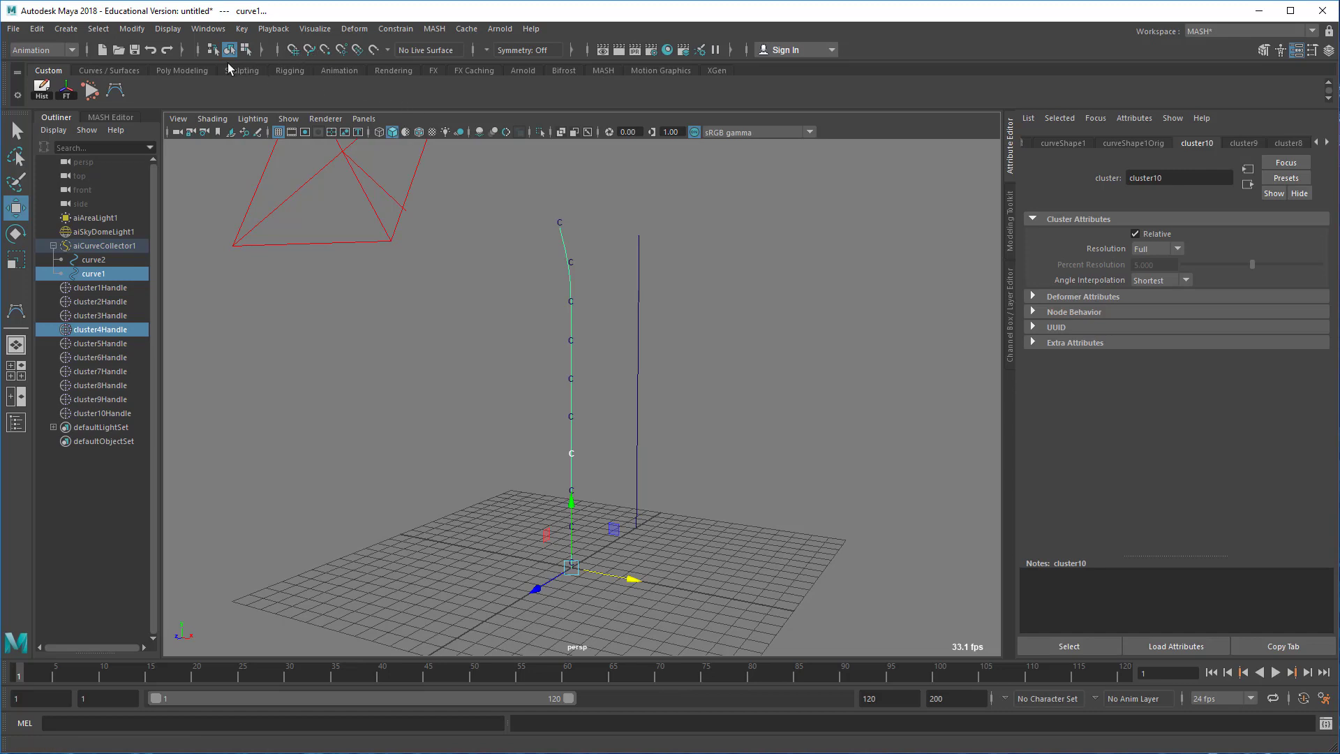
click(261, 49)
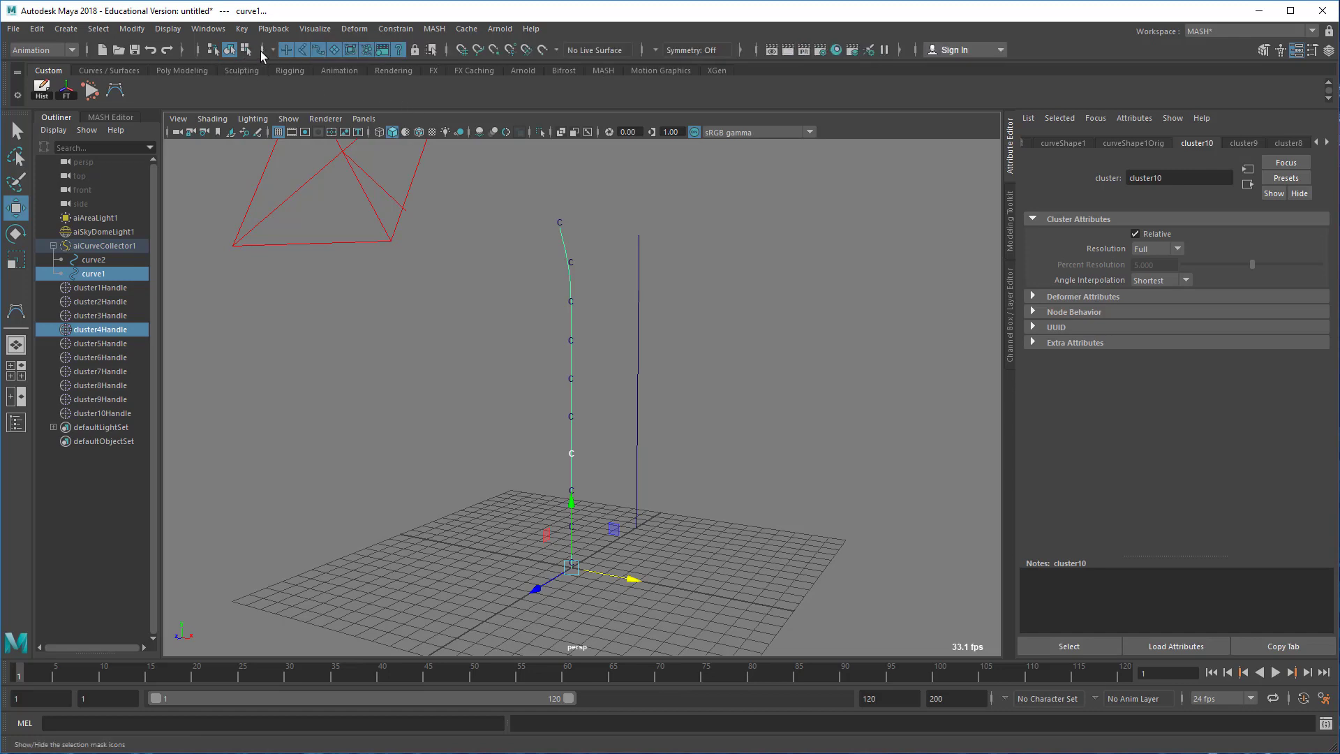
click(318, 50)
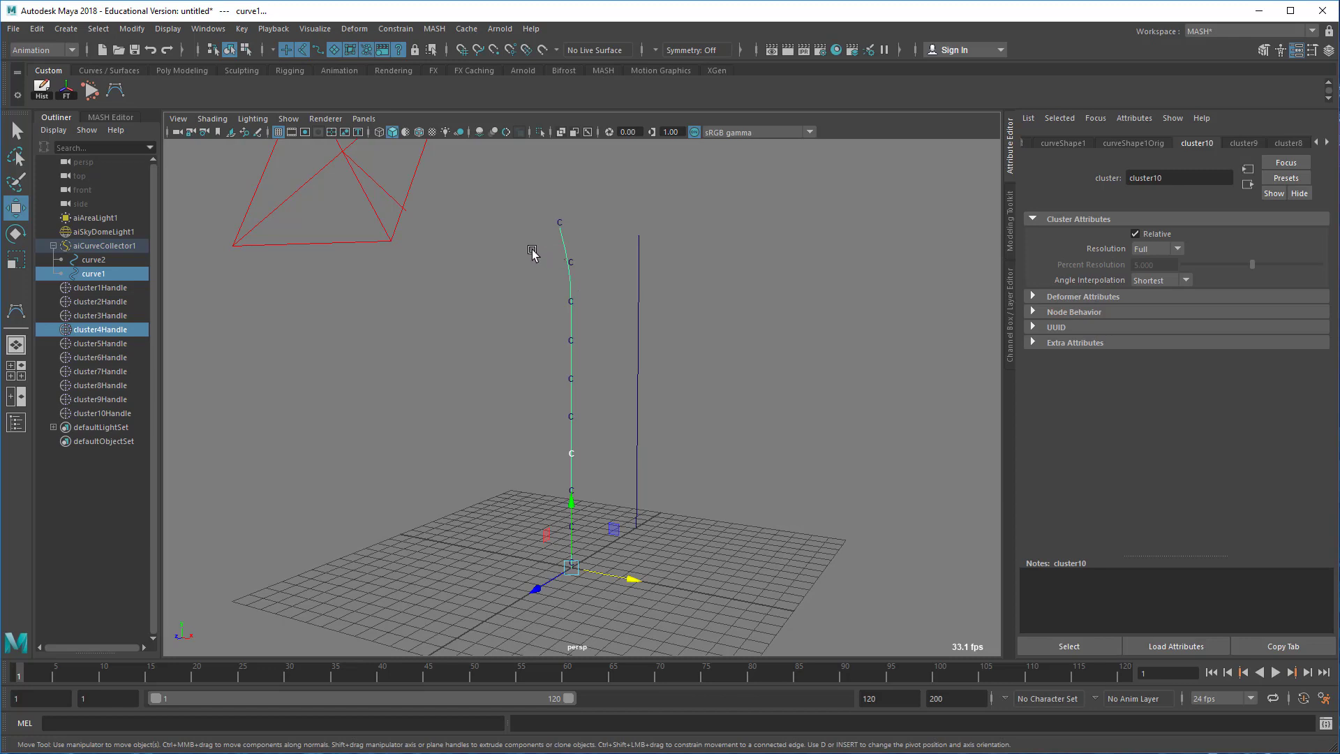
Offset cluster8Handle about 0.87 along X and, with Soft Select turned on, cluster6Handle about 1.88 along X.
drag(542, 284, 616, 312)
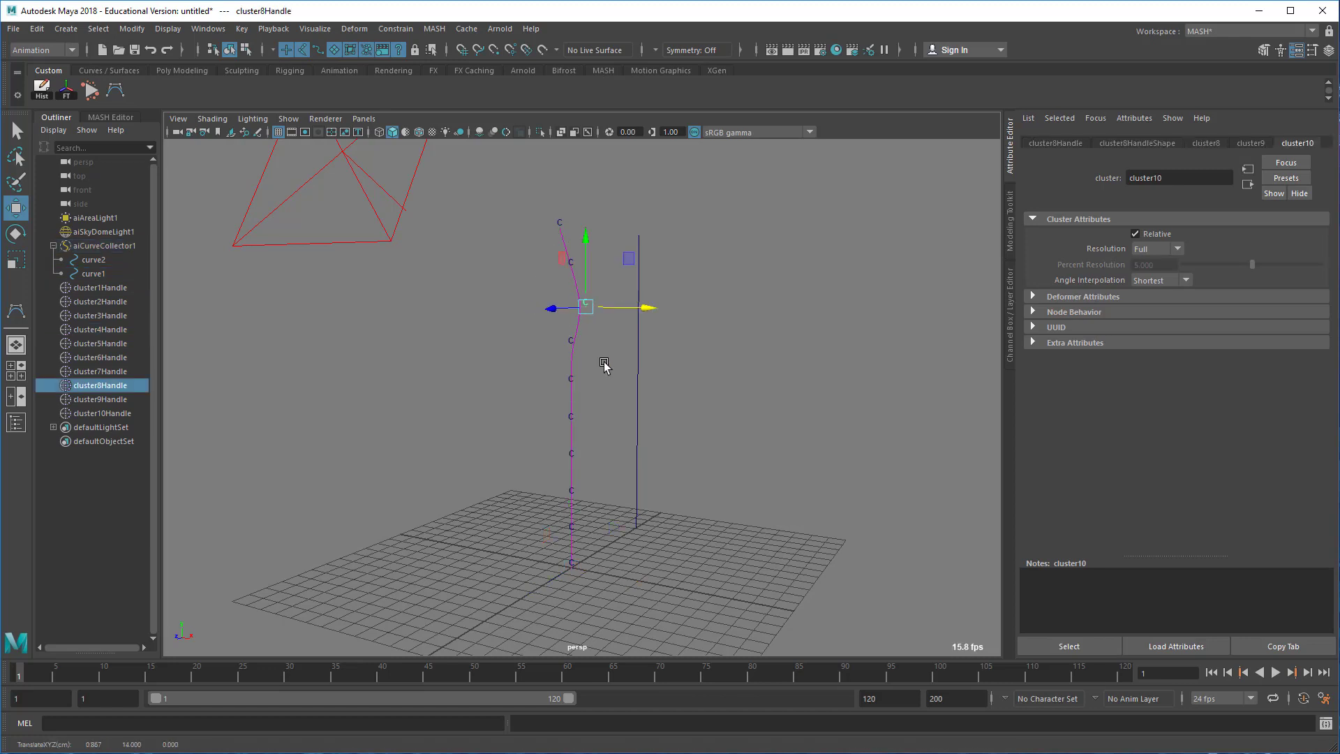
key(b)
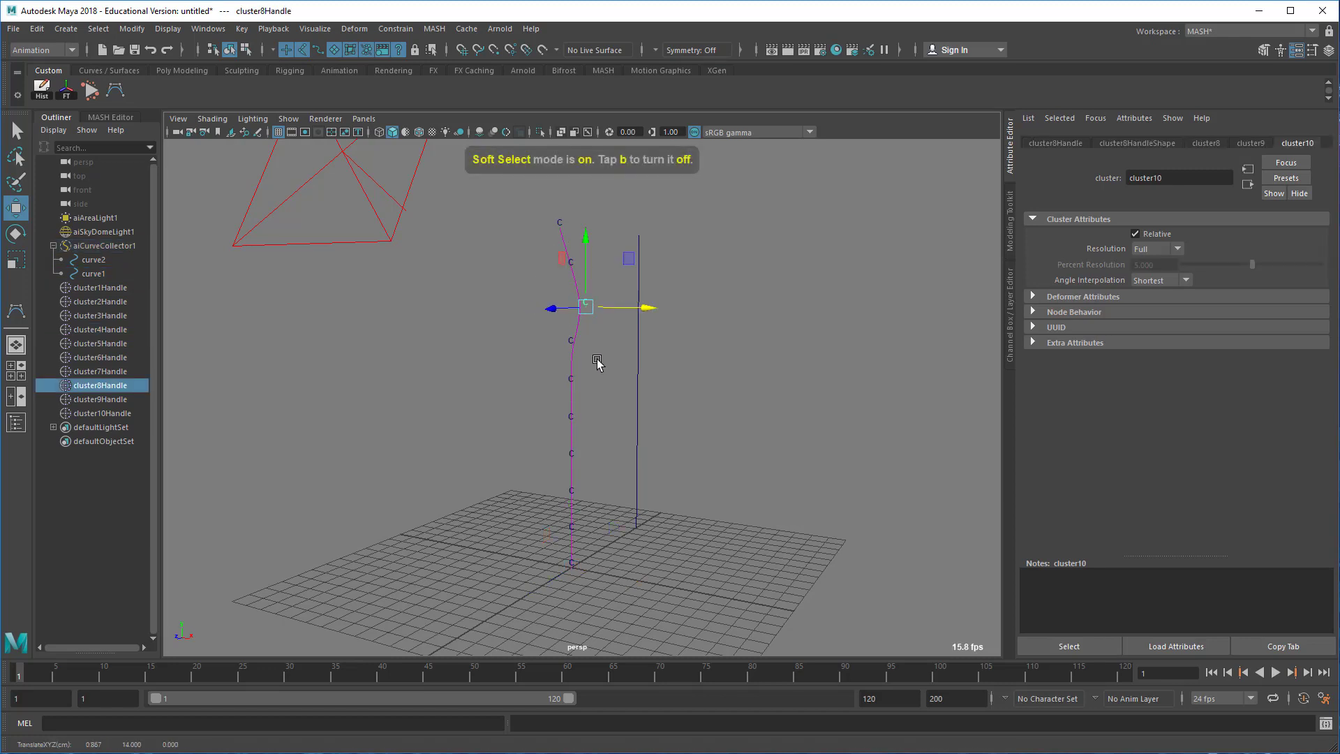
drag(546, 366, 629, 390)
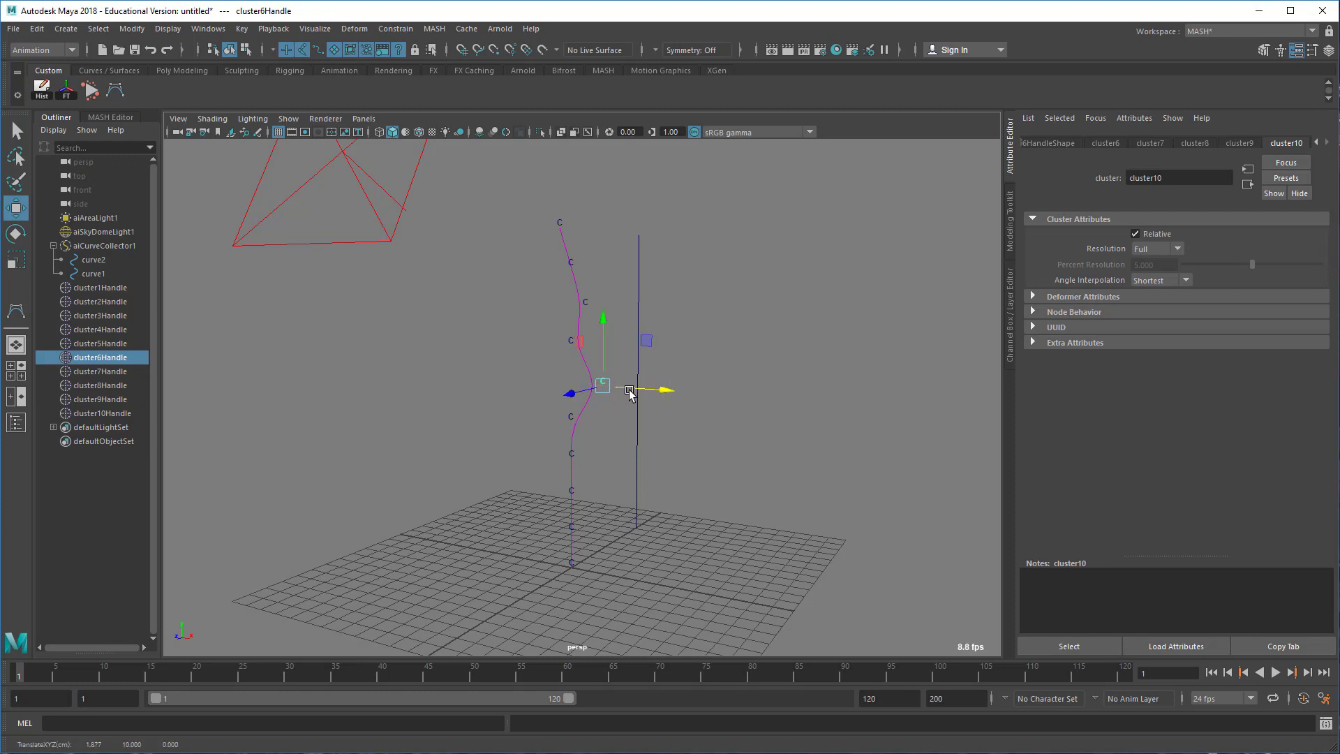
Render the cluster-deformed strand in the Arnold RenderView, stop the render, and close the view.
click(503, 28)
click(526, 67)
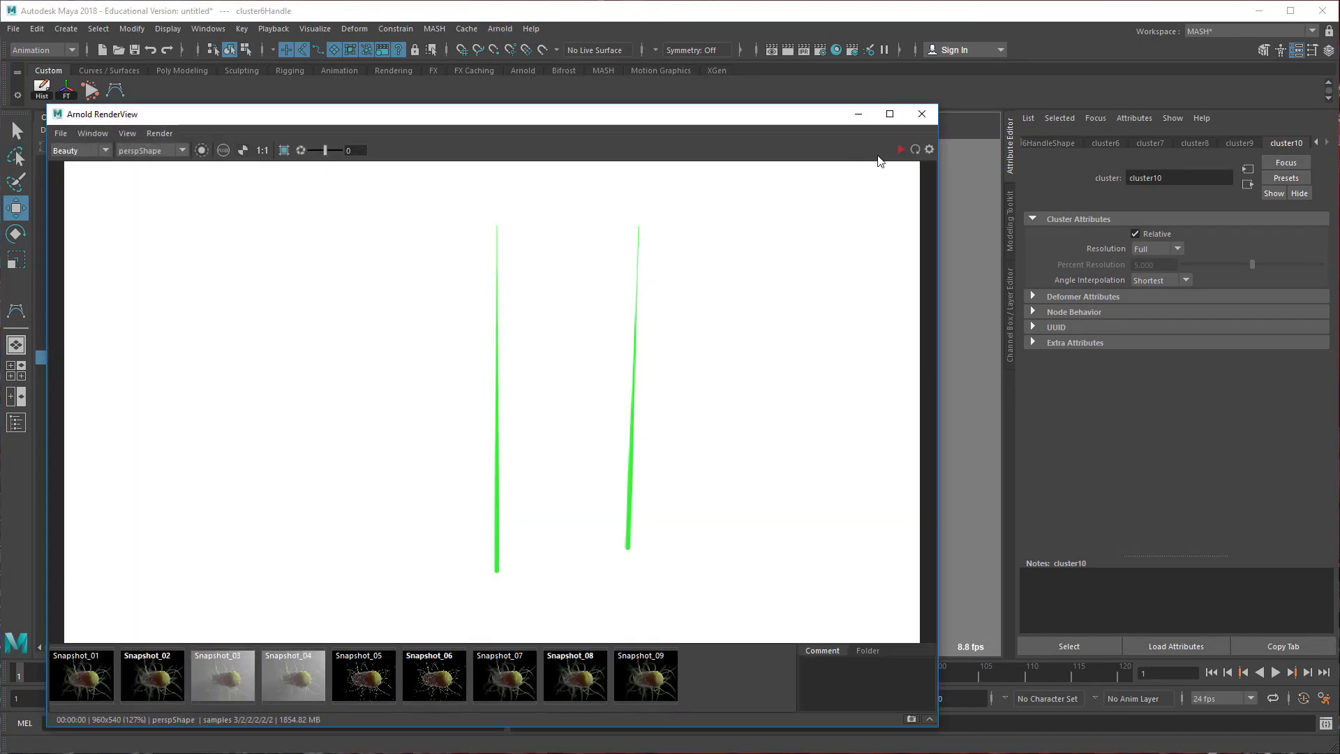
click(899, 150)
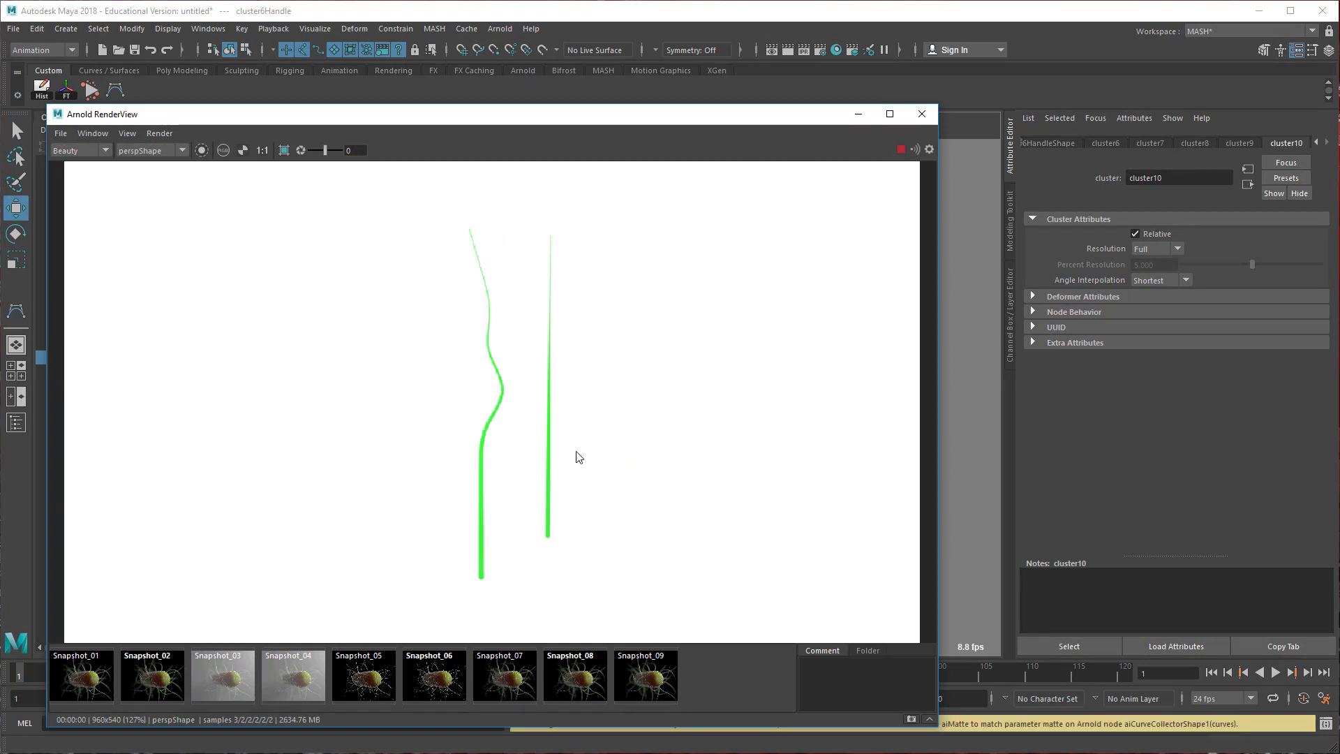
click(901, 150)
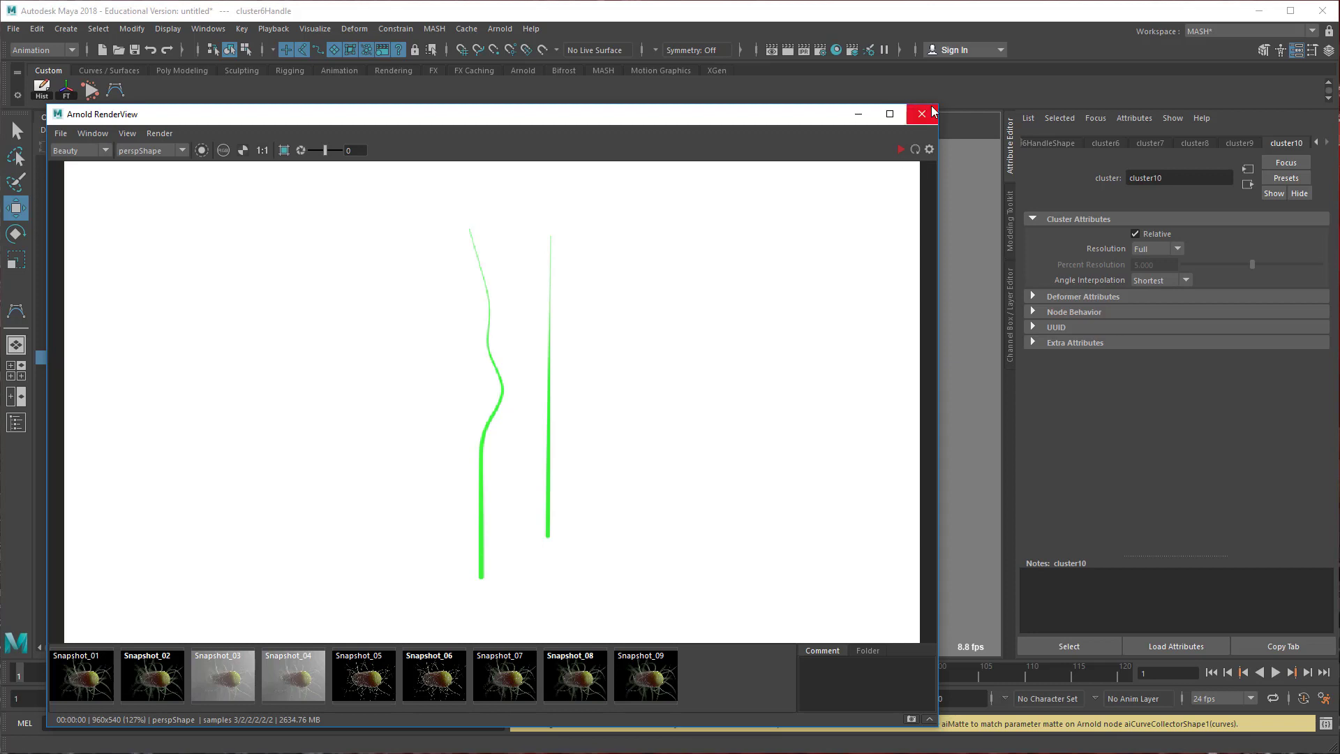
click(922, 114)
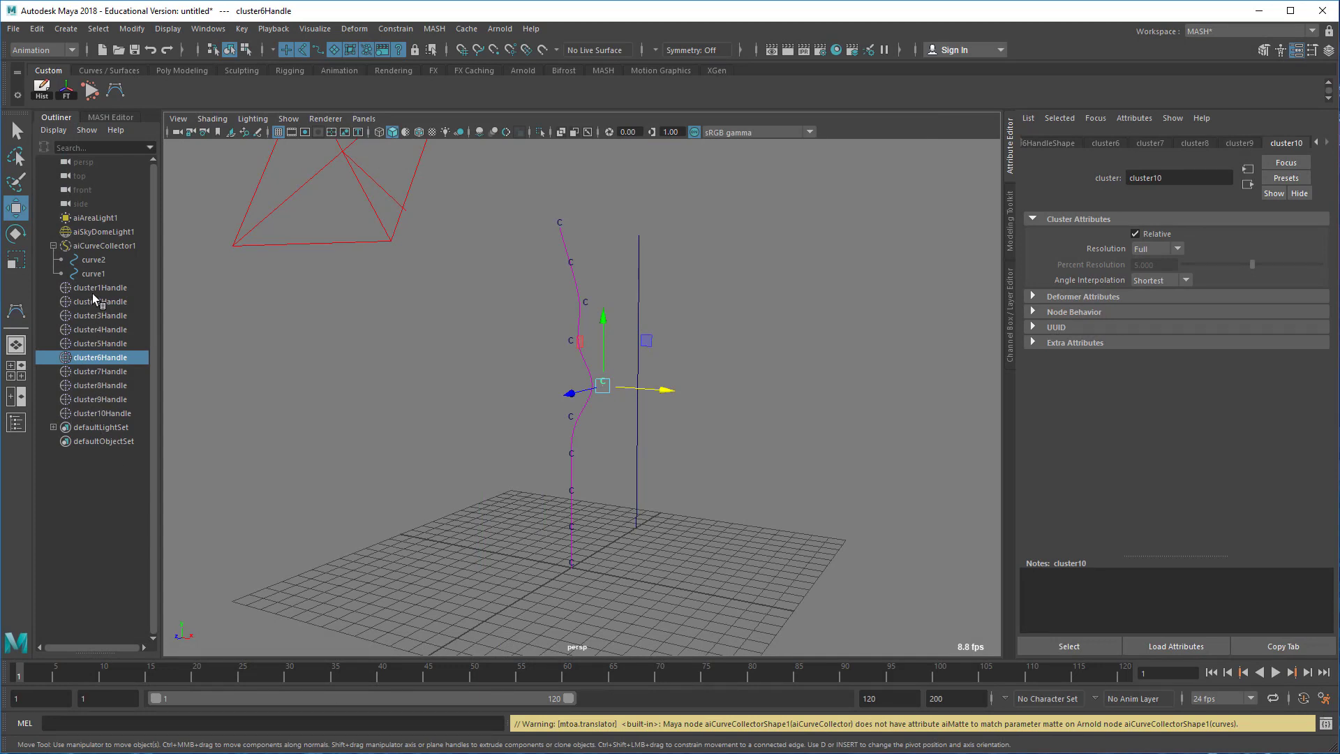
Hide aiCurveCollector1 with its curves and all the cluster handles from cluster1Handle to cluster10Handle.
click(102, 246)
shift+click(116, 413)
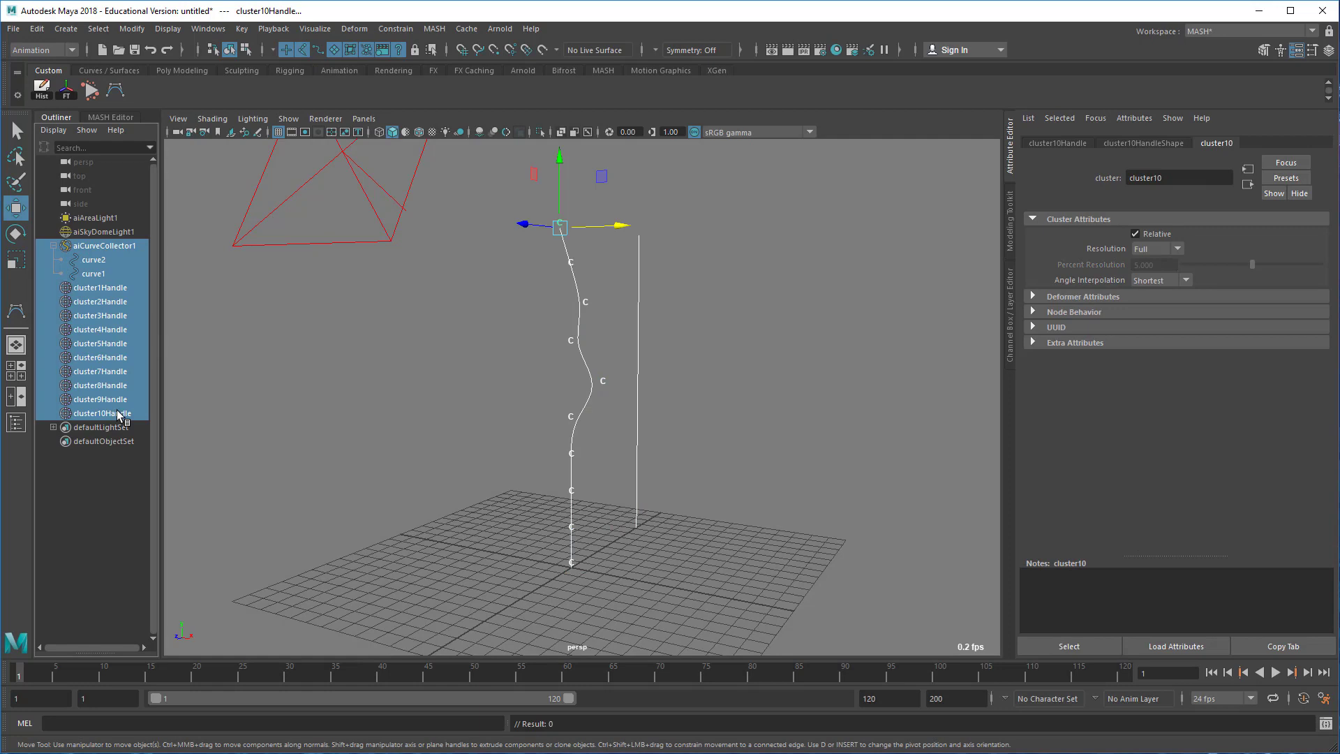
key(h)
click(573, 466)
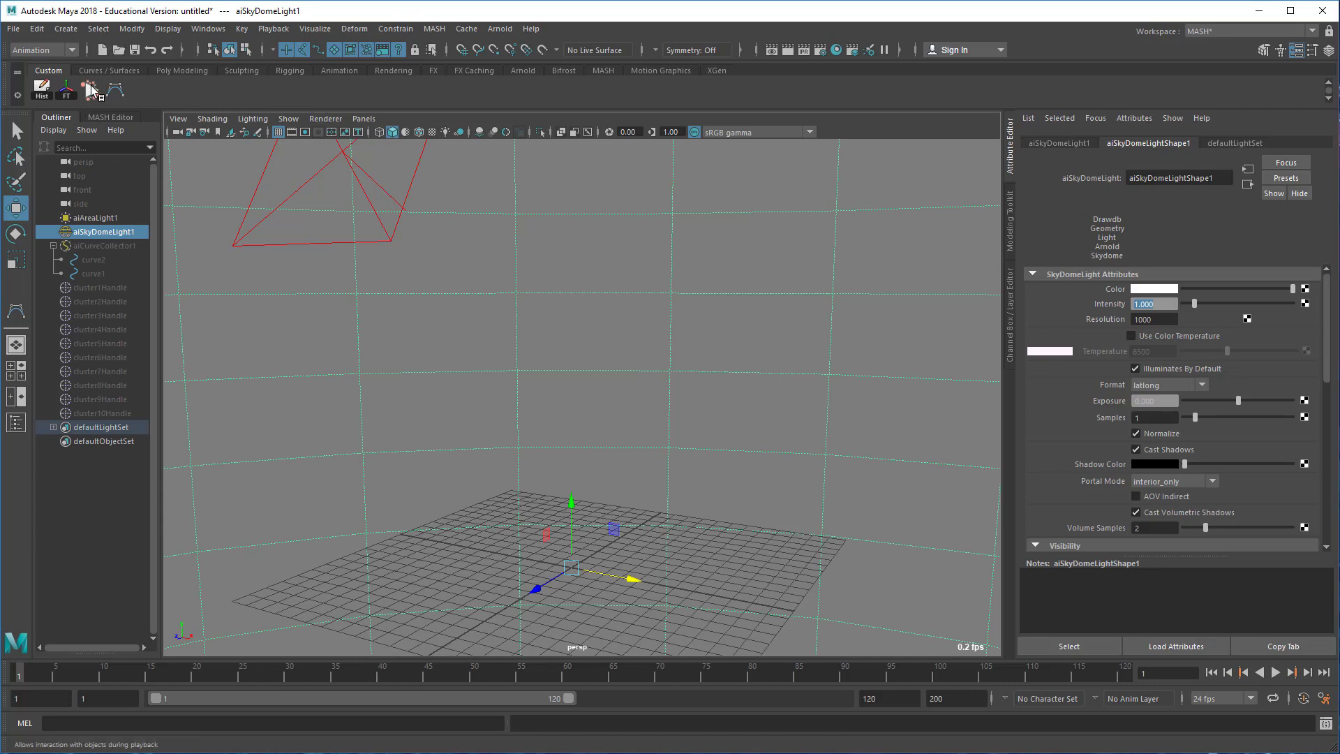
Create a polygon cylinder at the origin.
click(67, 29)
mouse_move(204, 79)
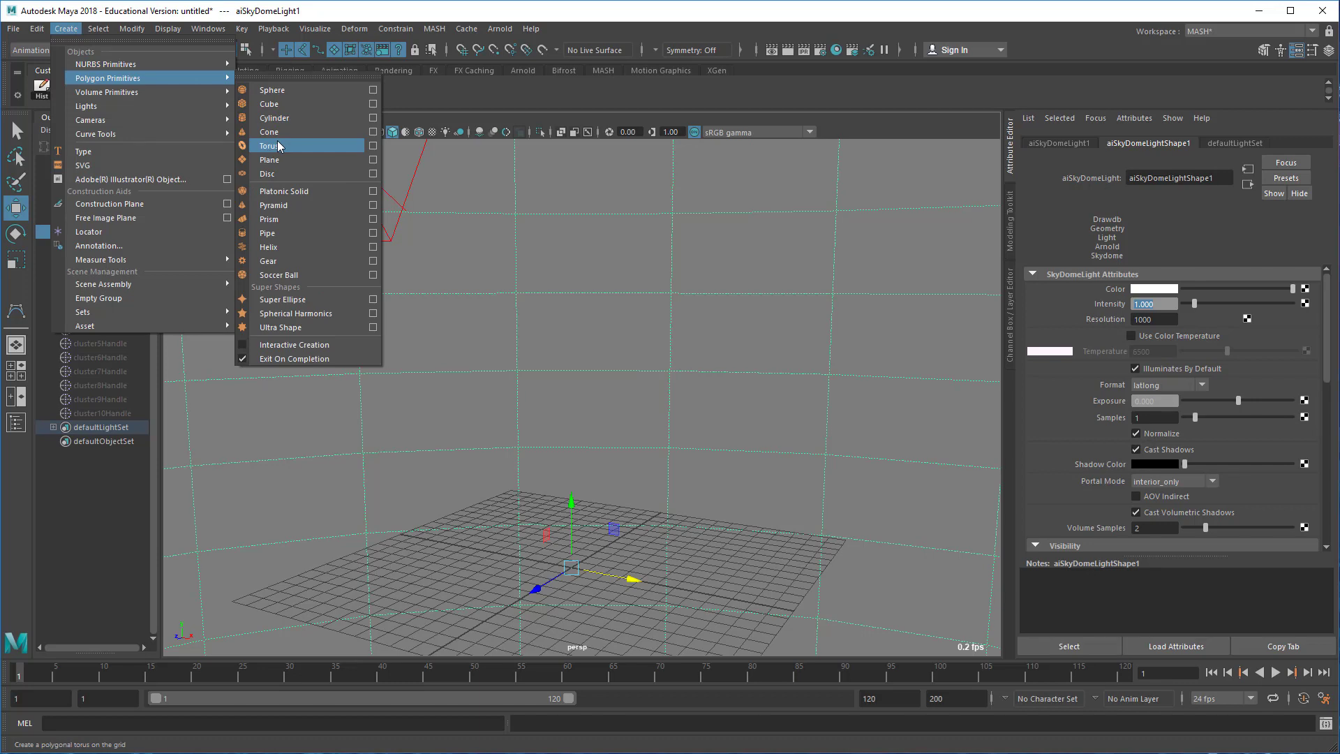
click(282, 118)
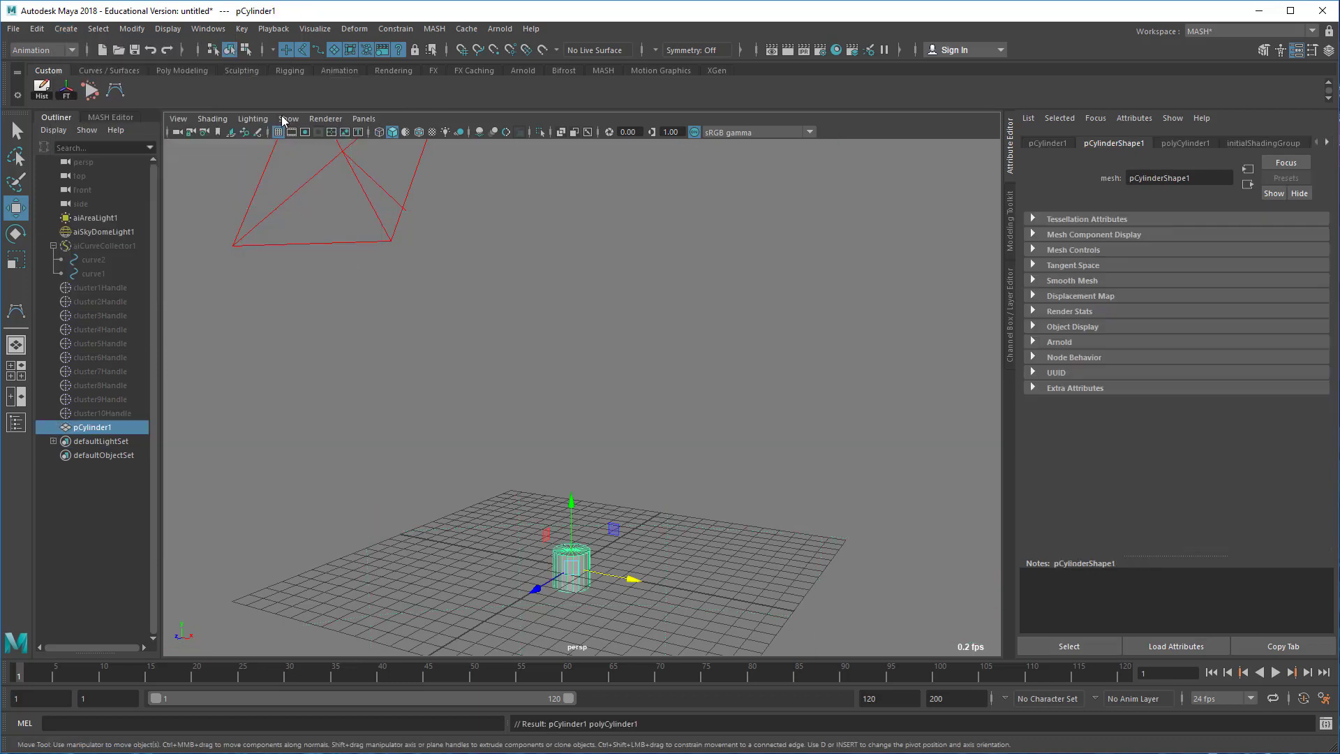
Set the polygon cylinder's height to 25.5 and its radius to 0.1.
alt+middle_drag(618, 588, 700, 433)
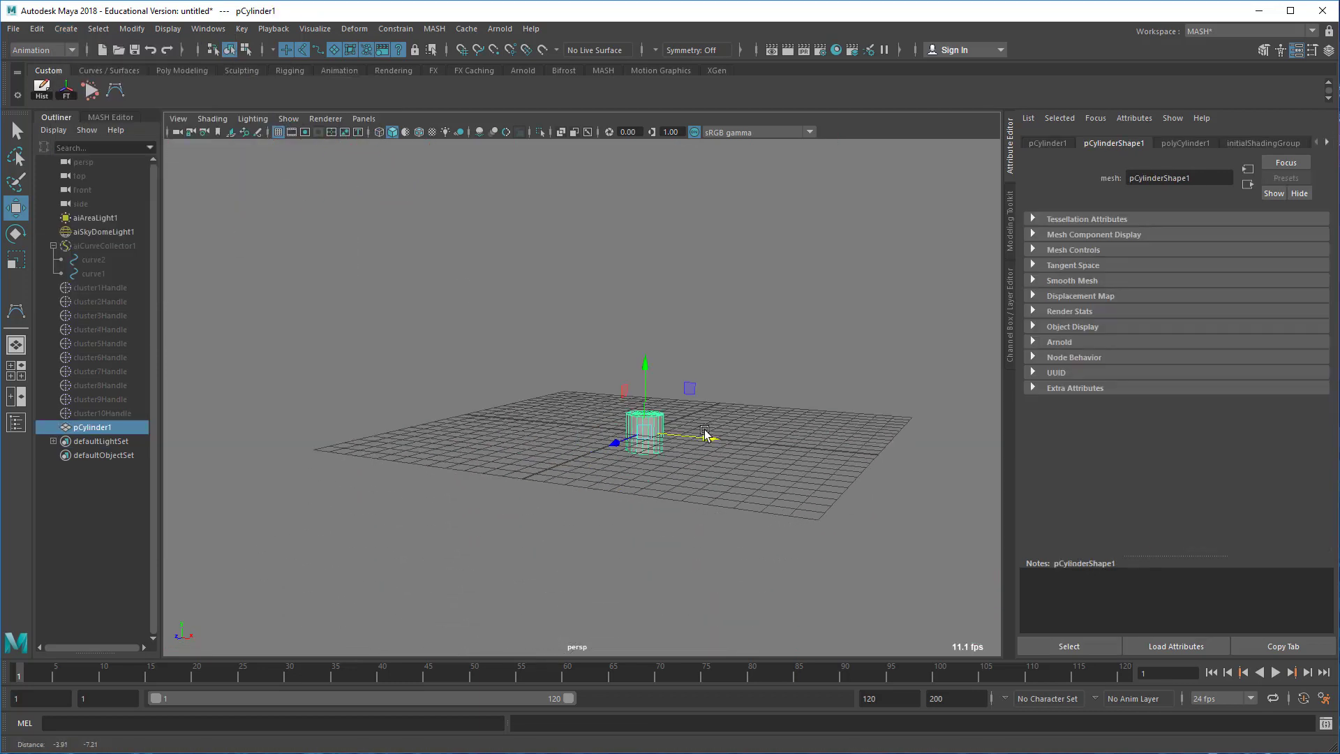
scroll(698, 433, down, 2)
key(r)
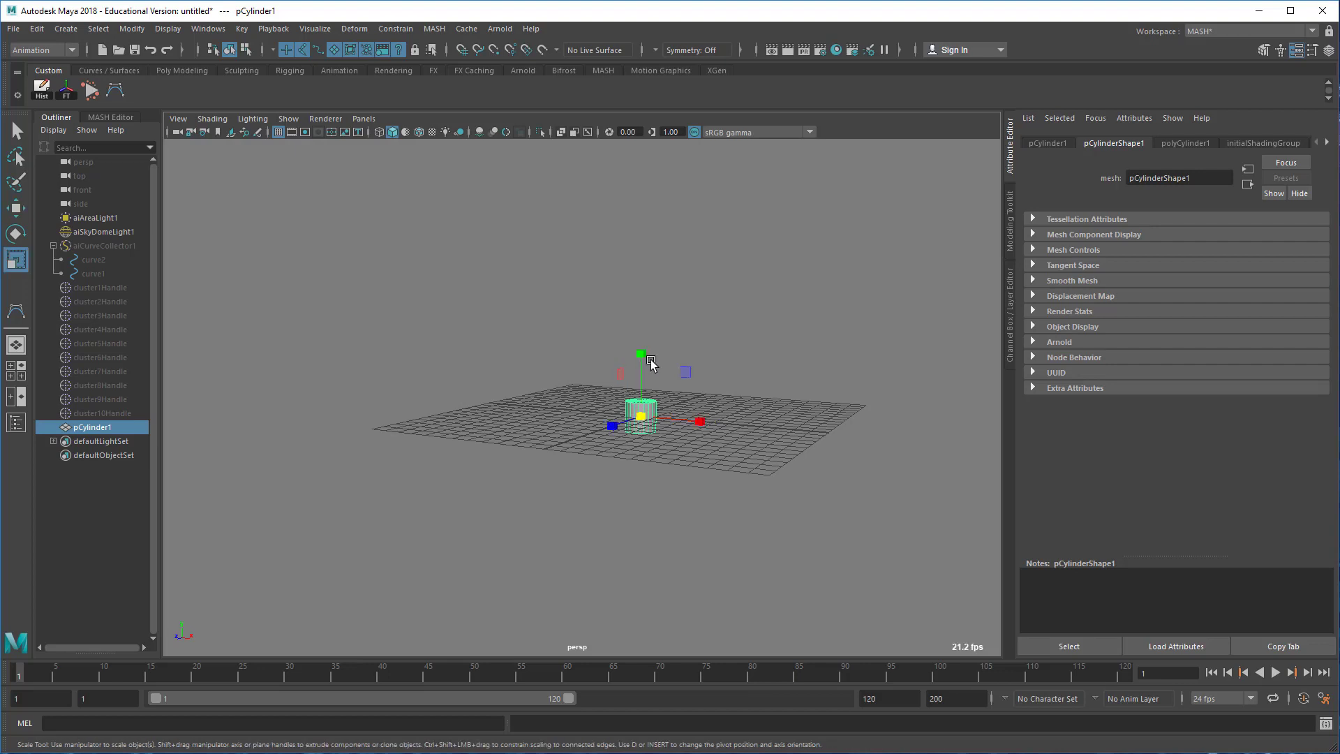
click(1011, 335)
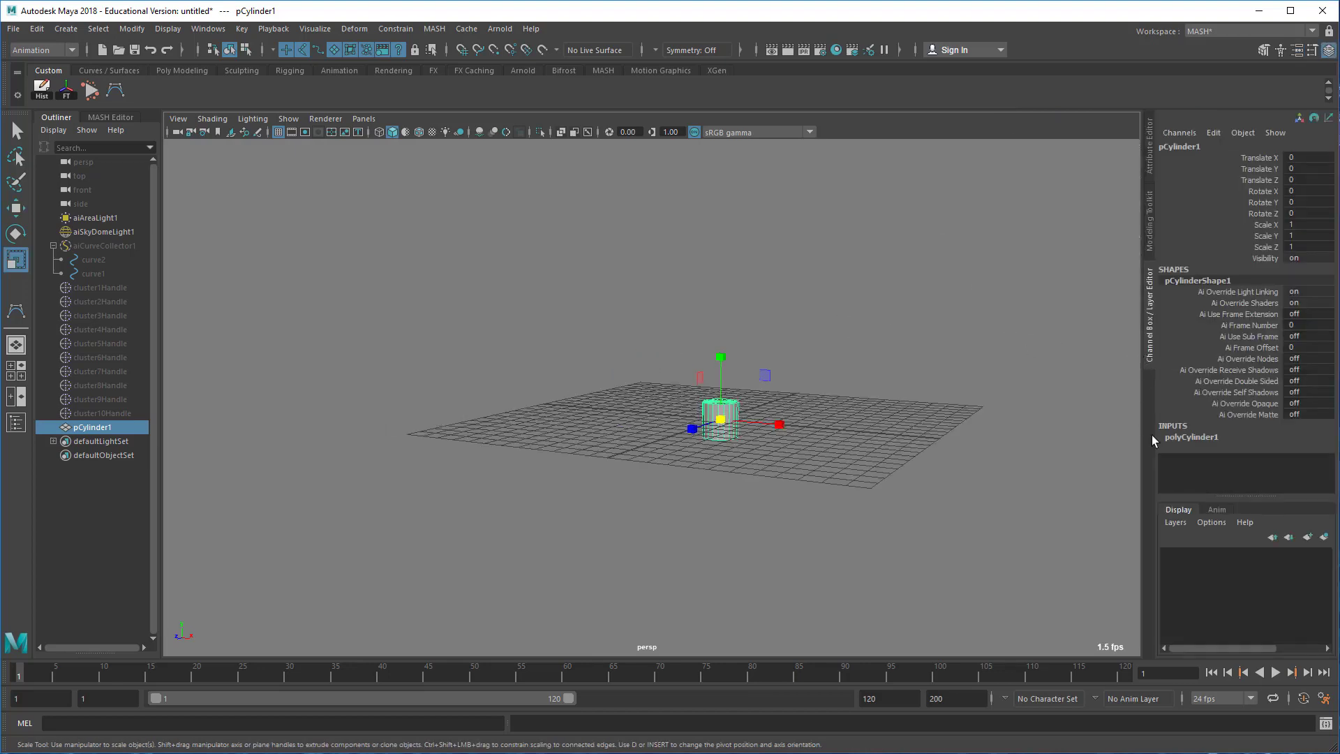
scroll(1188, 439, down, 3)
scroll(1223, 457, down, 1)
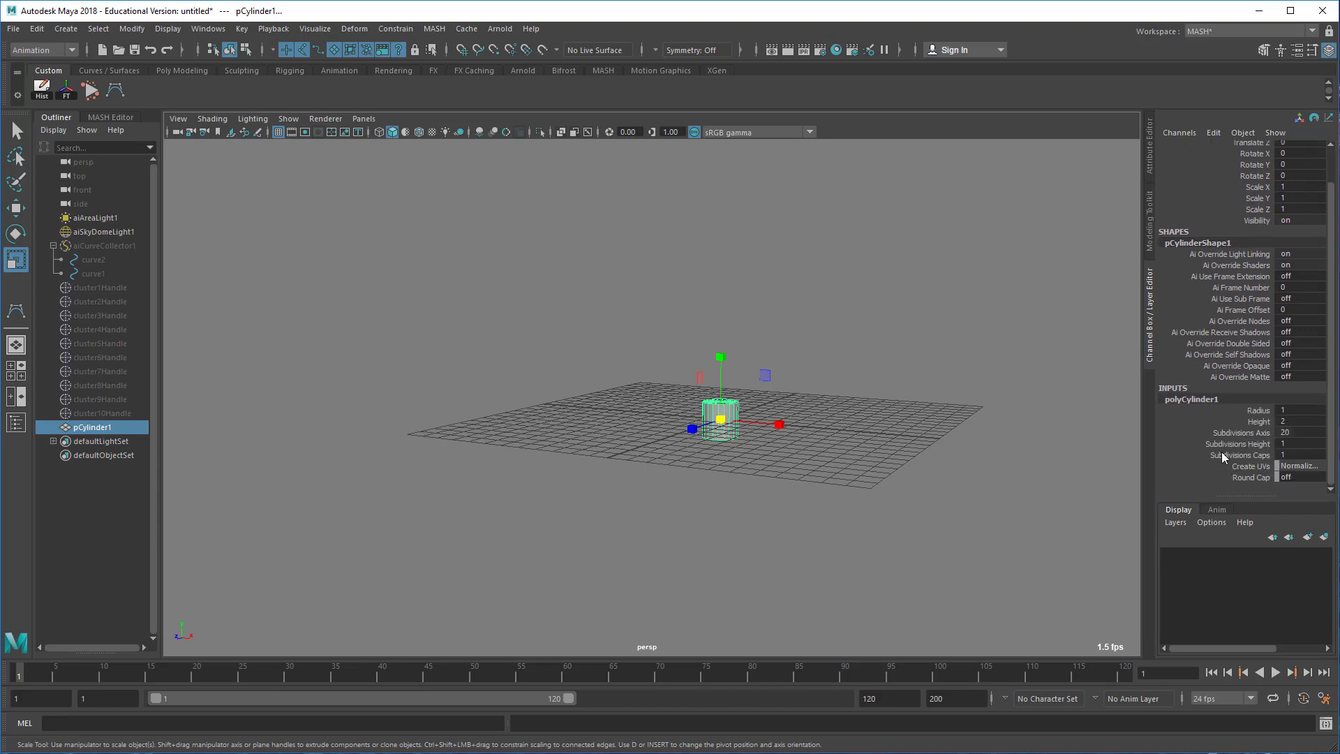
click(1260, 422)
middle_drag(906, 336, 1075, 352)
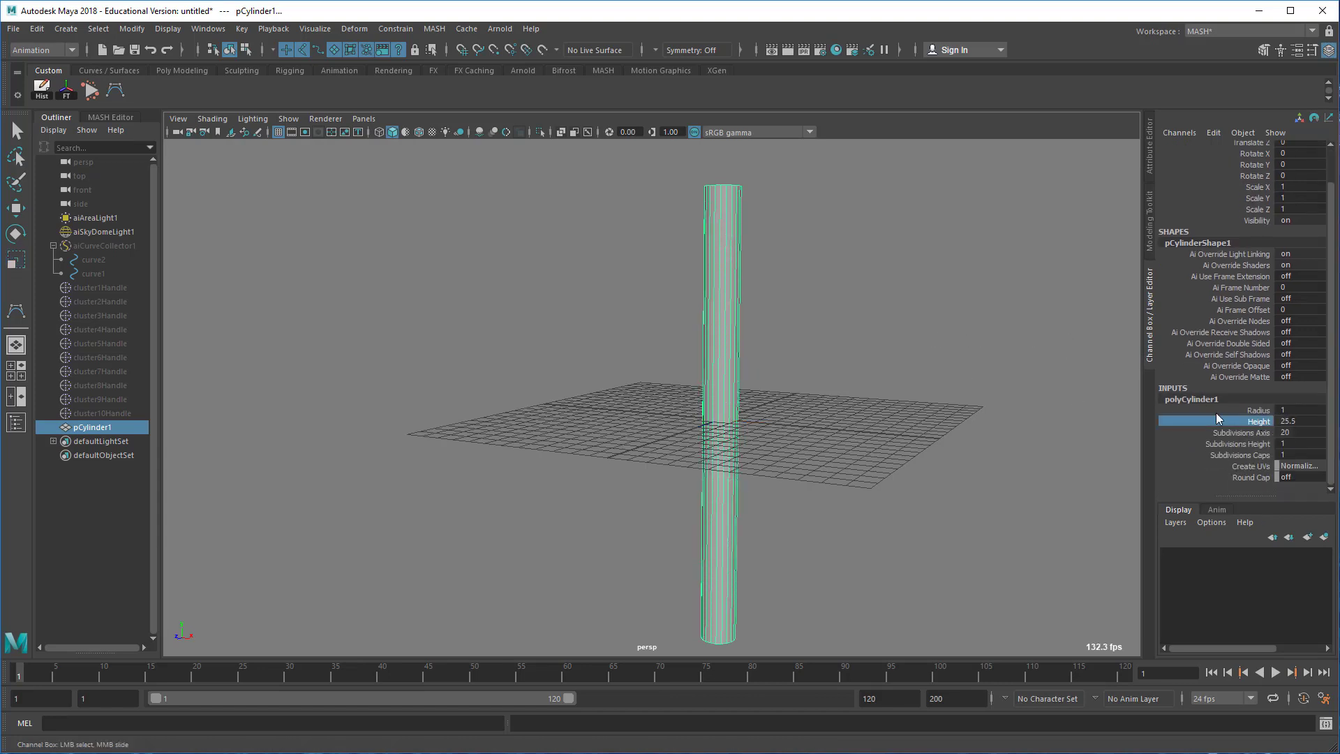
click(1260, 410)
middle_drag(991, 376, 957, 376)
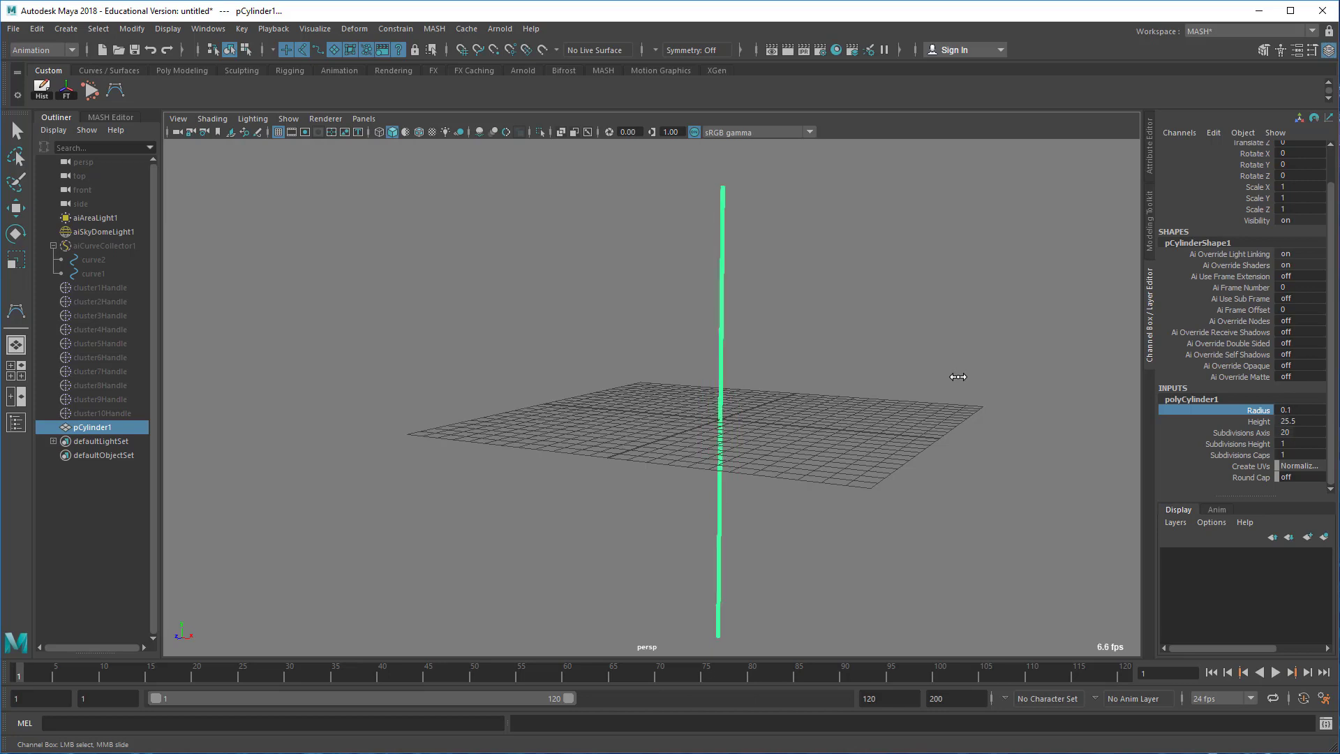
Set the cylinder's height subdivisions to 37.
click(1248, 446)
middle_drag(847, 395, 912, 396)
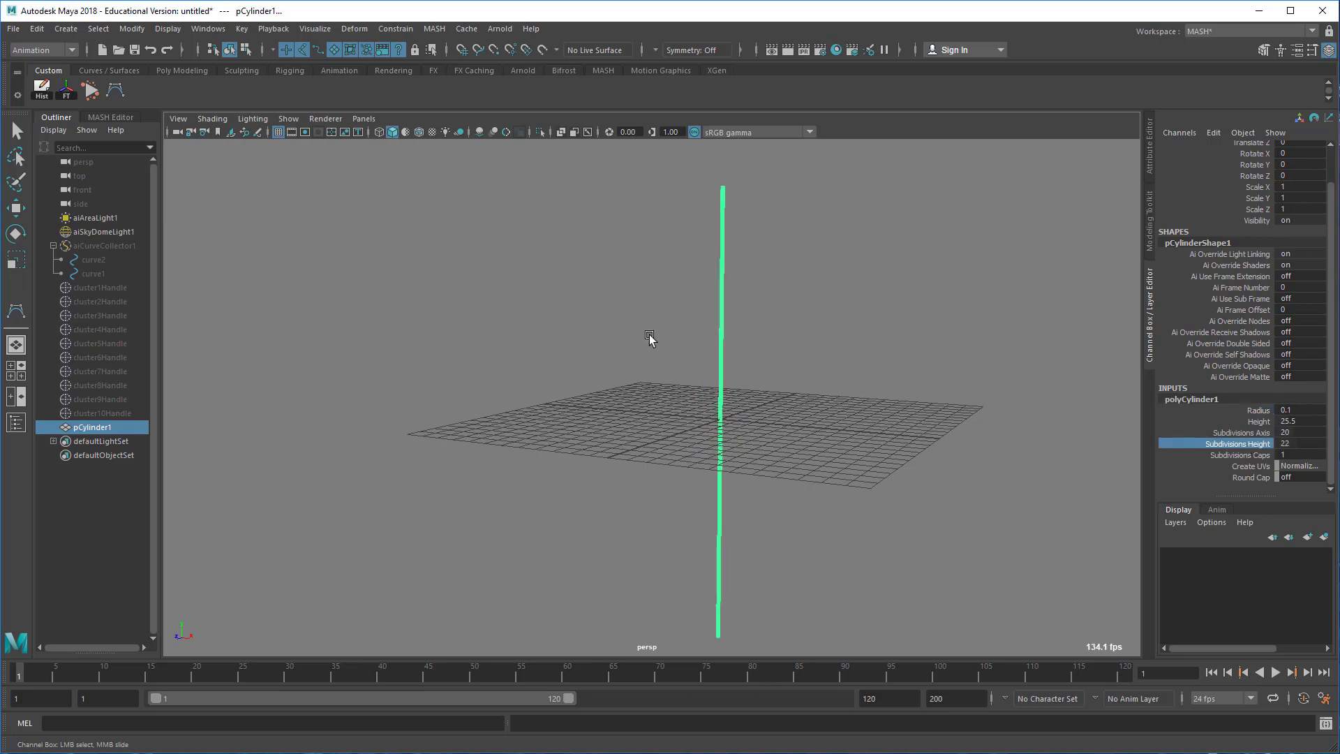
alt+right_drag(421, 359, 1047, 357)
middle_drag(968, 362, 1076, 362)
alt+right_drag(1044, 358, 619, 476)
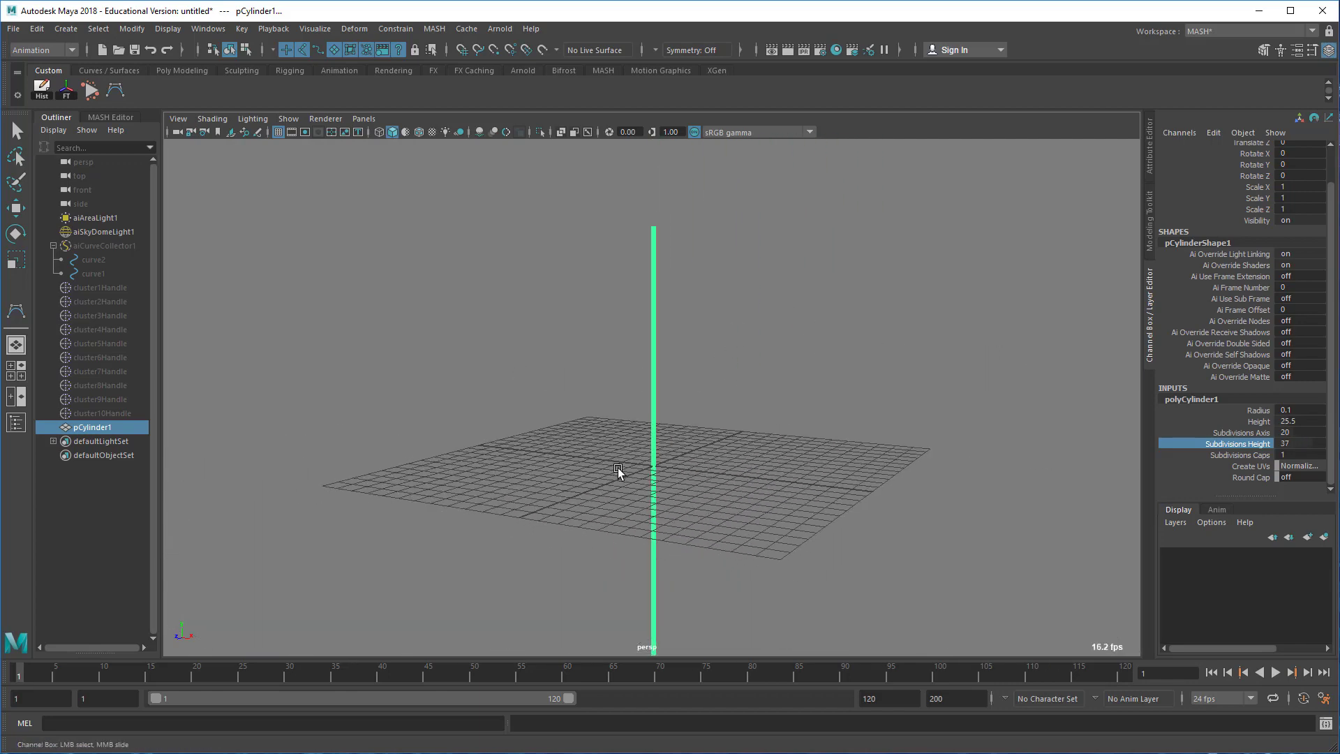
Raise the cylinder along Y to about 12.806 so its base sits on the grid.
key(r)
key(w)
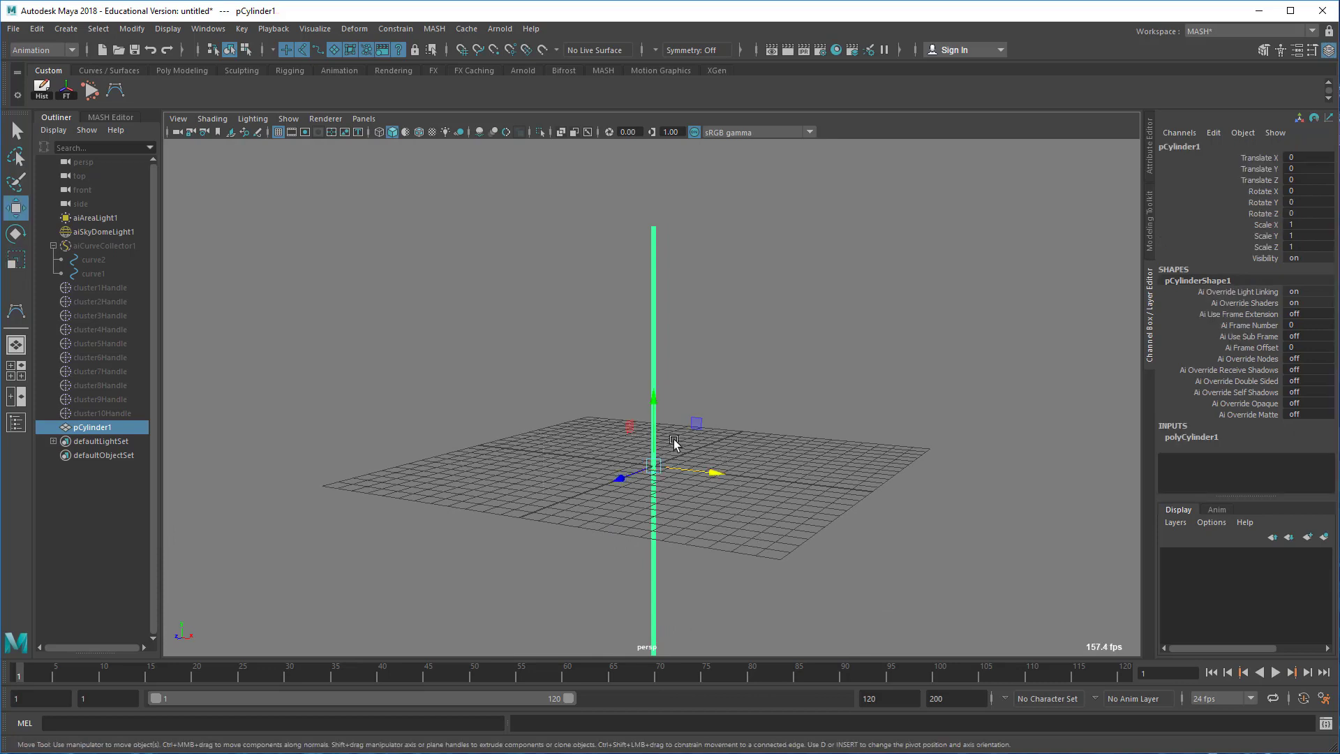
drag(655, 409, 636, 162)
In the front view, taper the cylinder's tip by scaling down its top ring of vertices with Soft Select on, and return to object mode.
key(space)
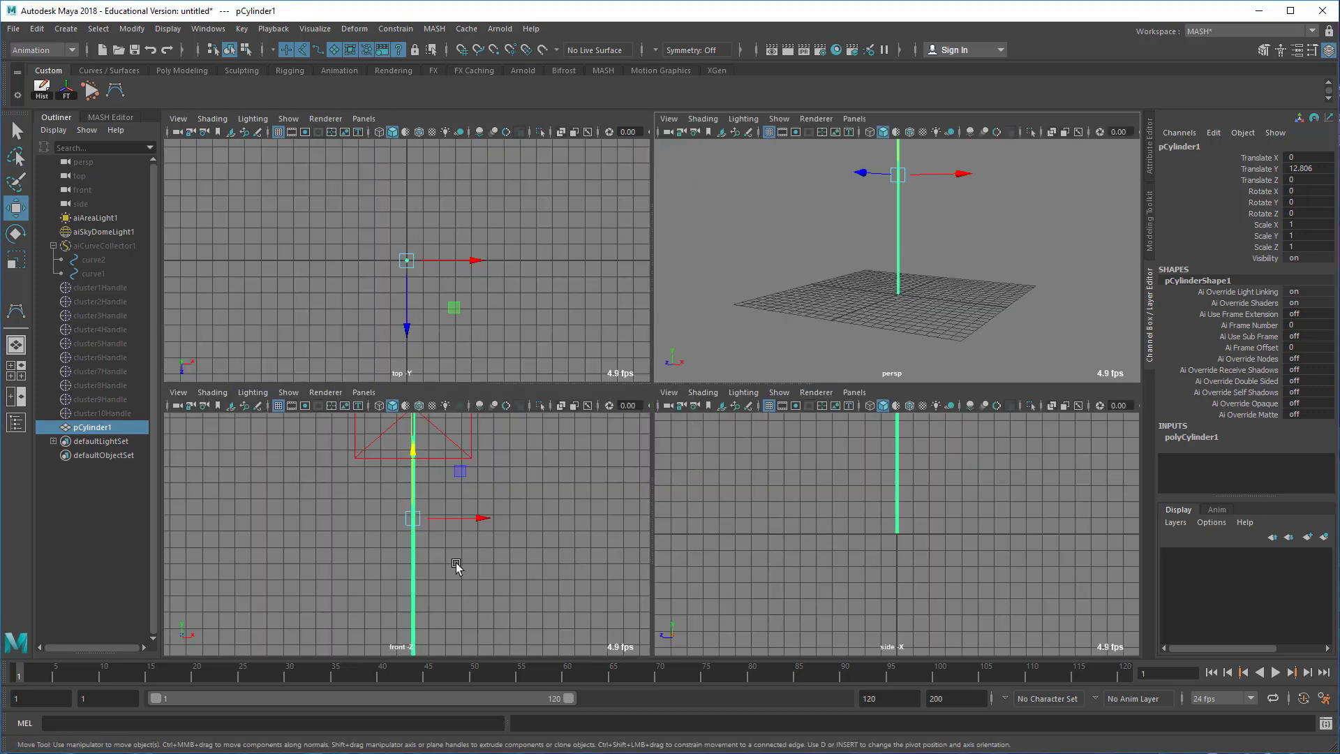
key(space)
alt+middle_drag(828, 446, 838, 705)
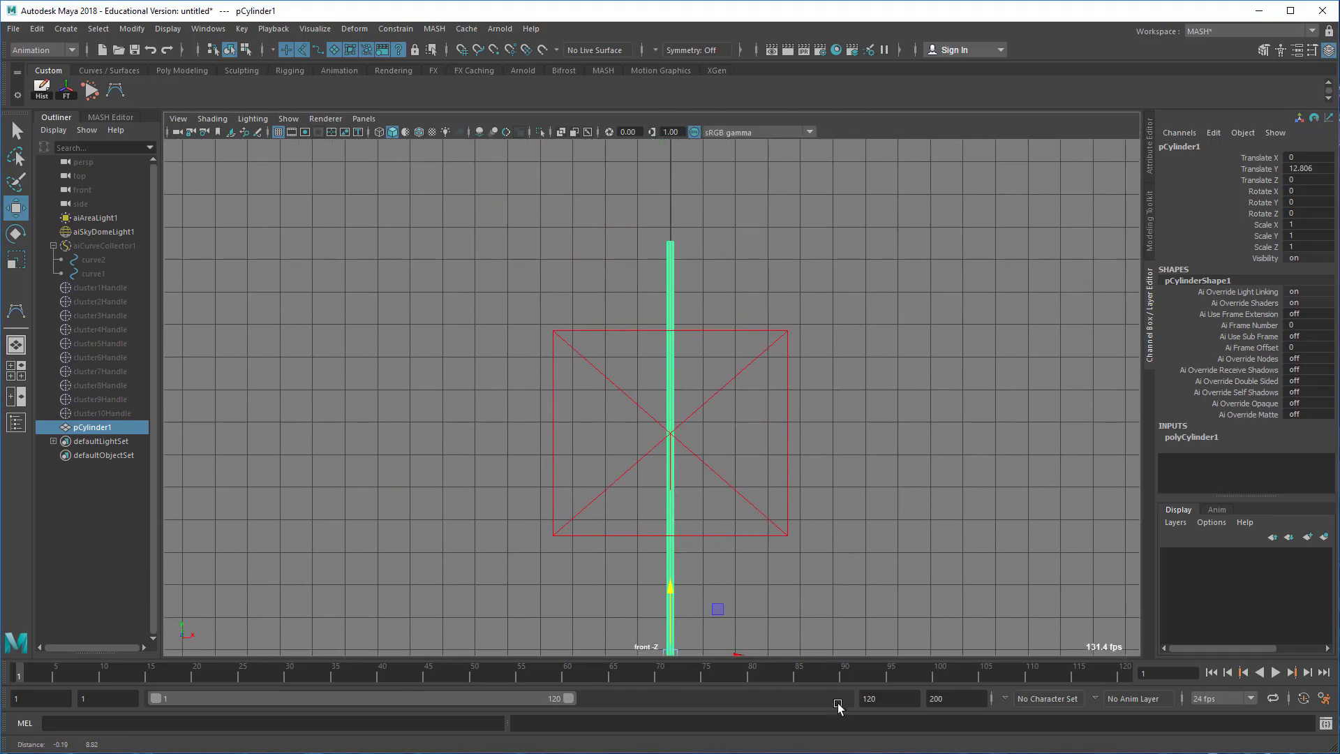
click(626, 280)
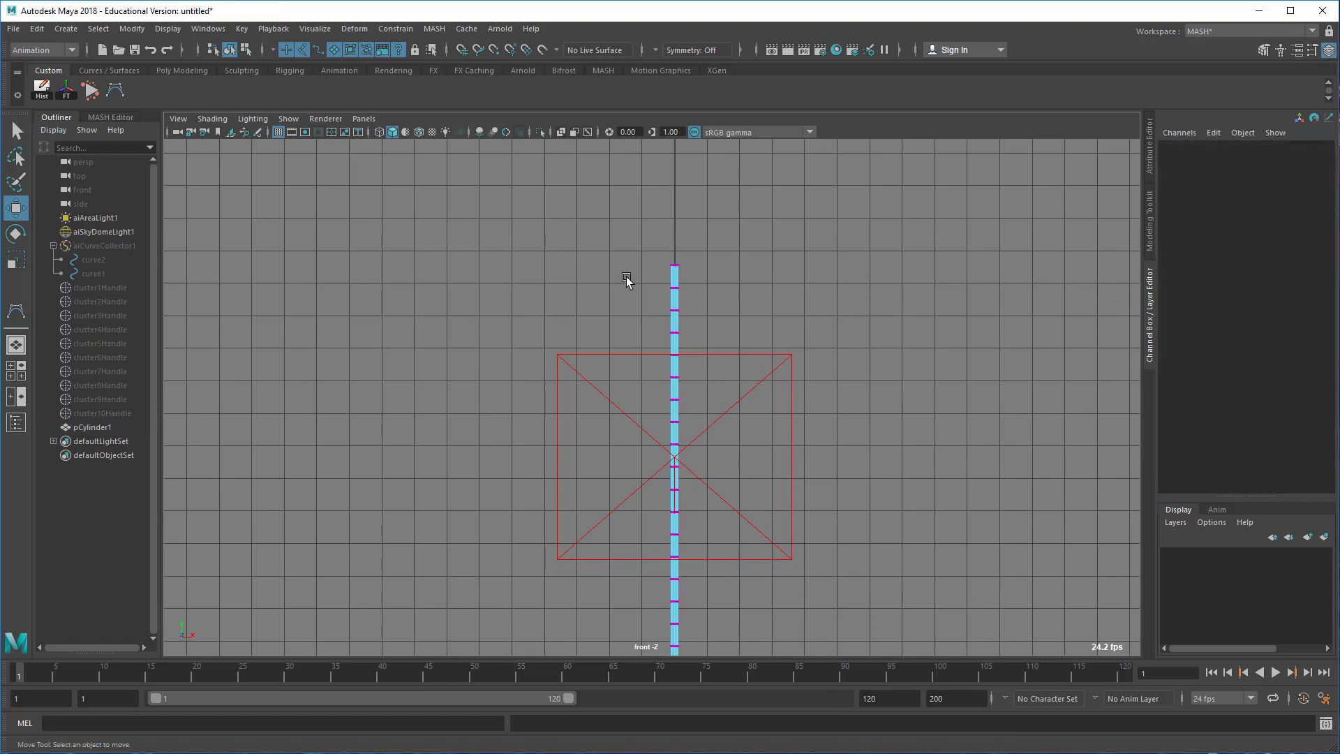
drag(590, 222, 730, 266)
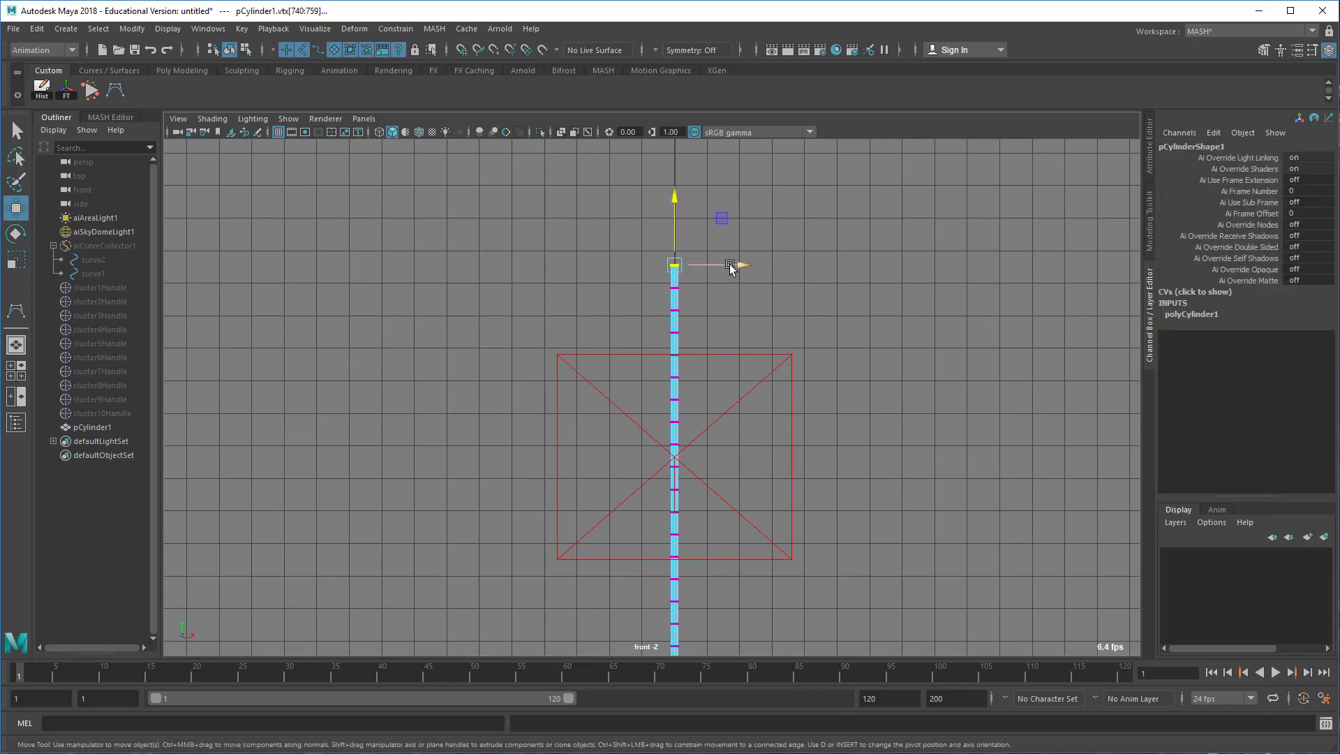
key(b)
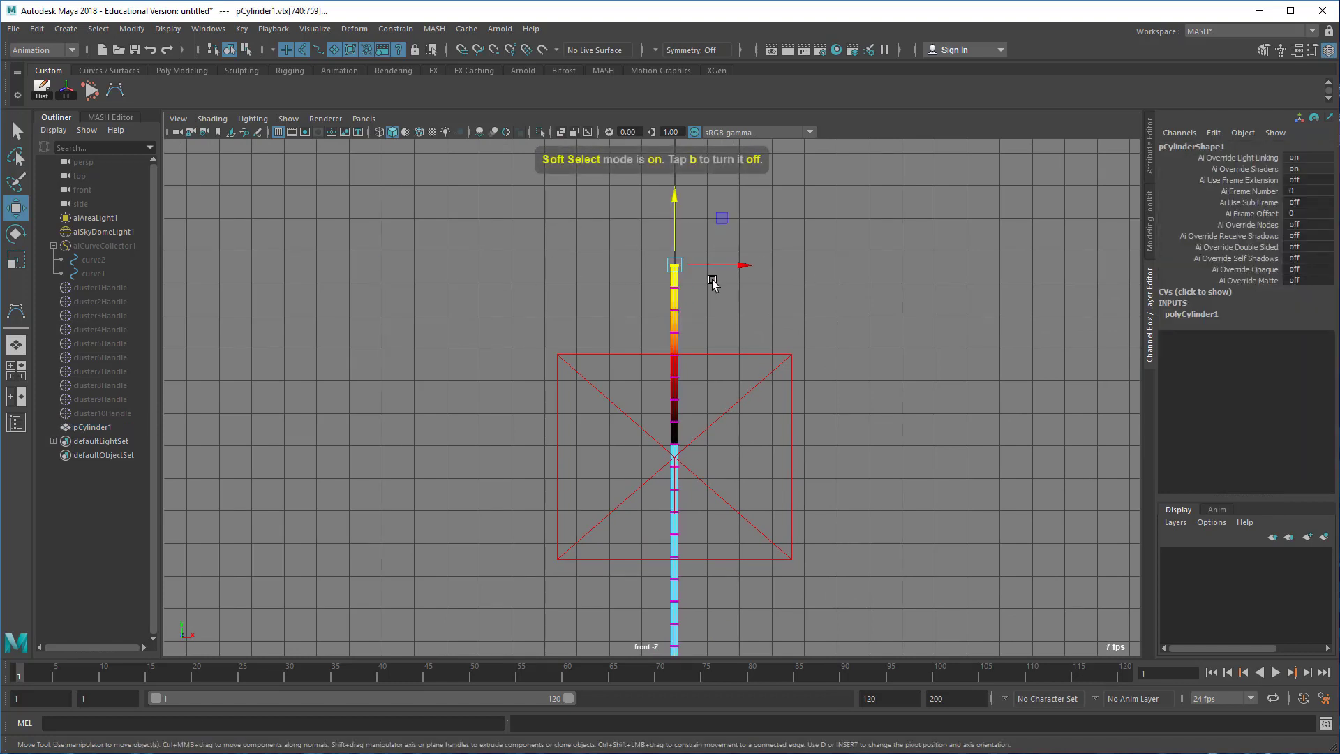
key(r)
ctrl+drag(674, 257, 675, 272)
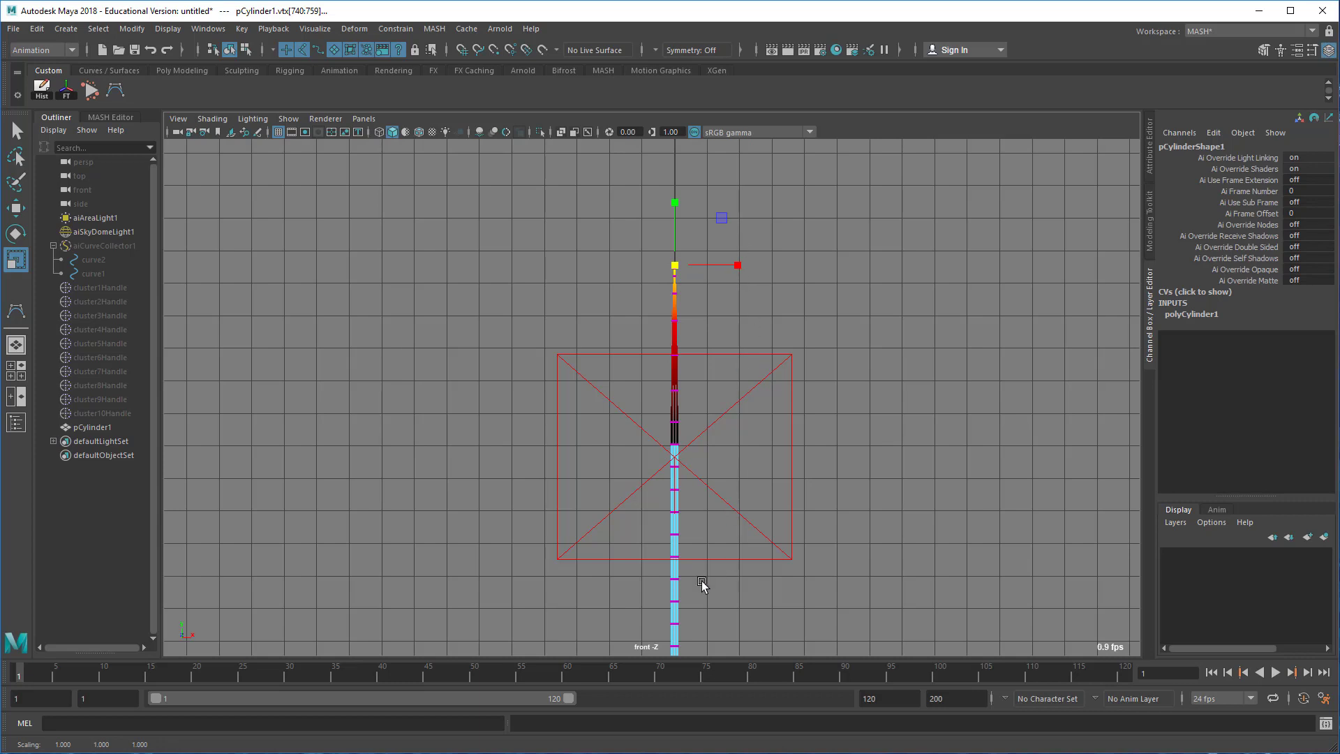
right_drag(674, 582, 796, 506)
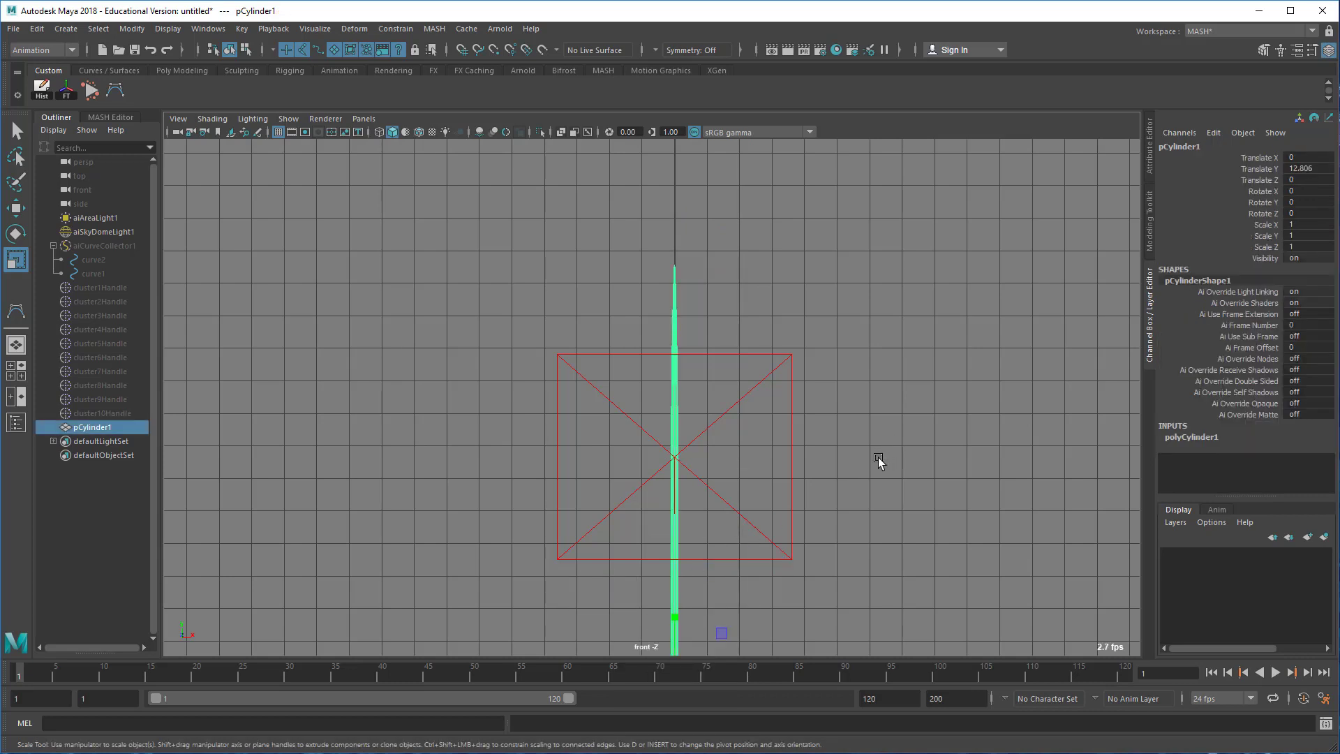
Hide aiAreaLight1 in the front view.
alt+middle_drag(878, 457, 922, 303)
click(841, 397)
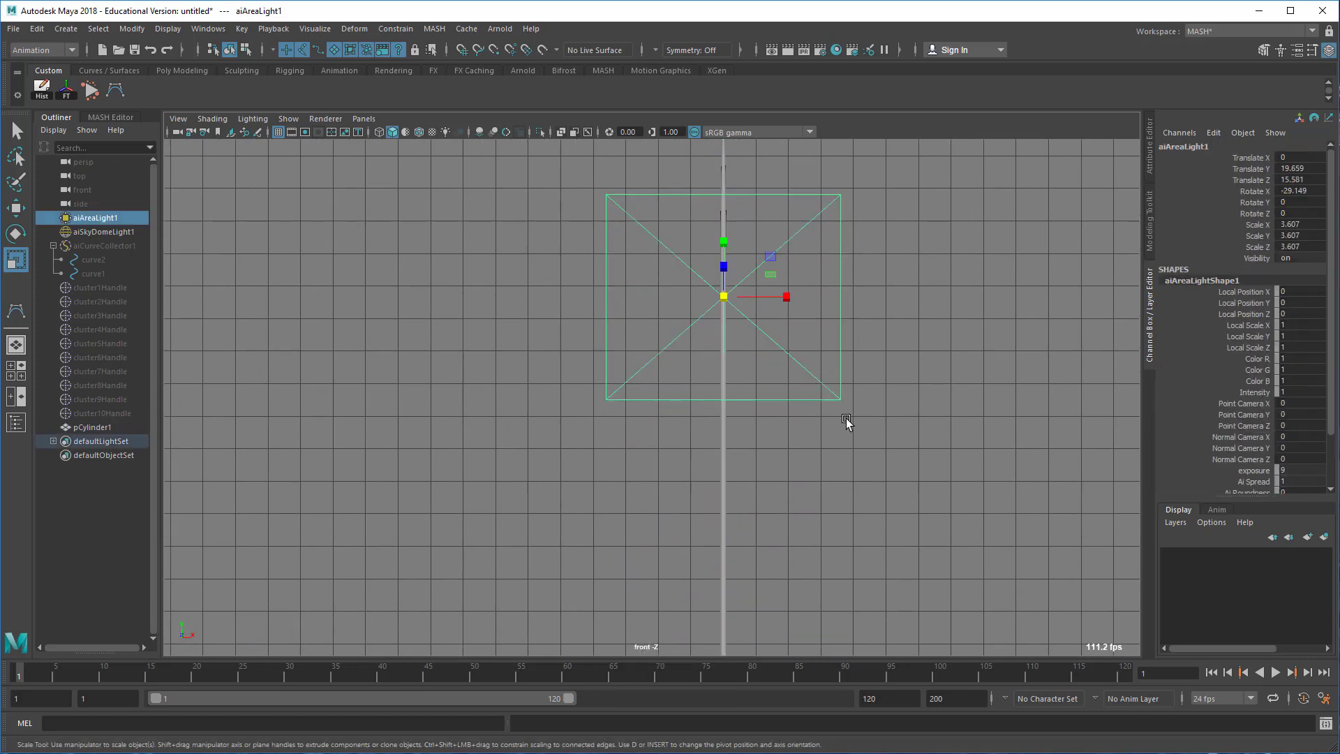
key(ctrl+h)
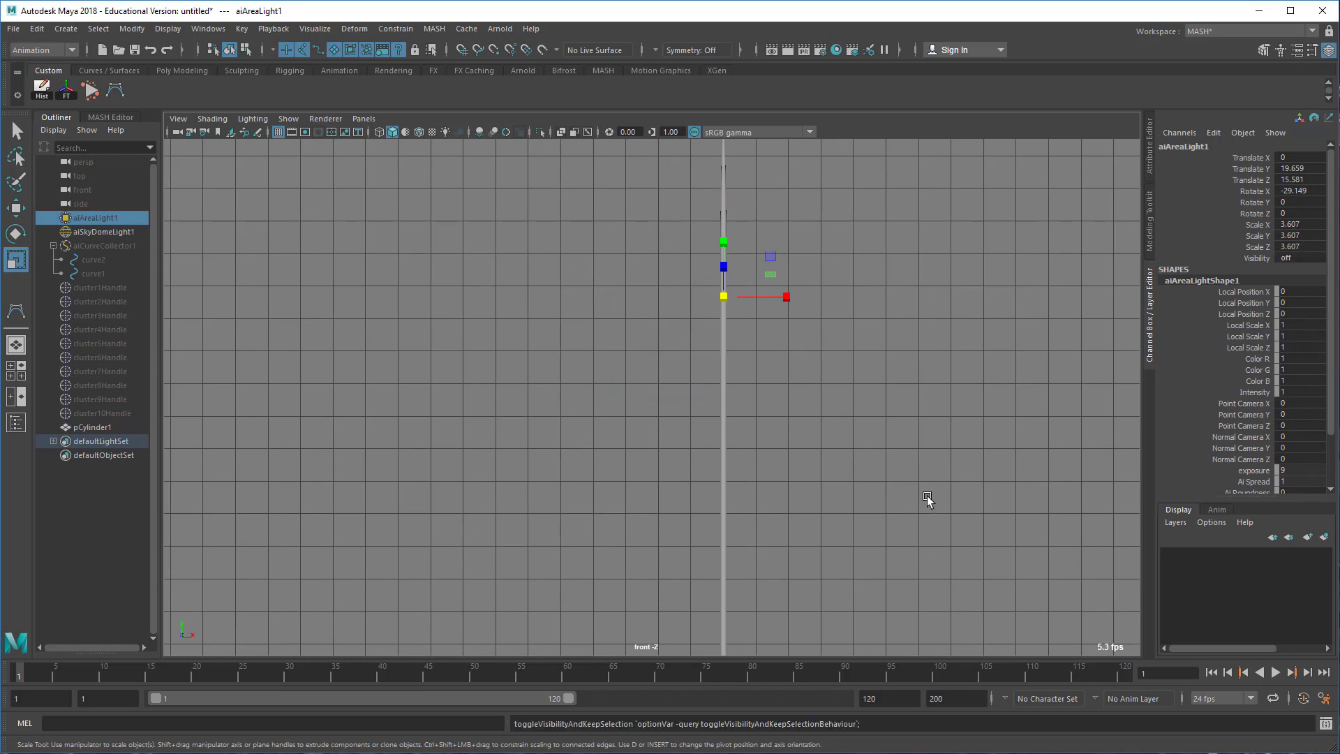
Frame the full length of the cylinder in the front view and switch to the Rigging menu set.
alt+middle_drag(725, 453, 648, 300)
alt+right_drag(868, 484, 748, 463)
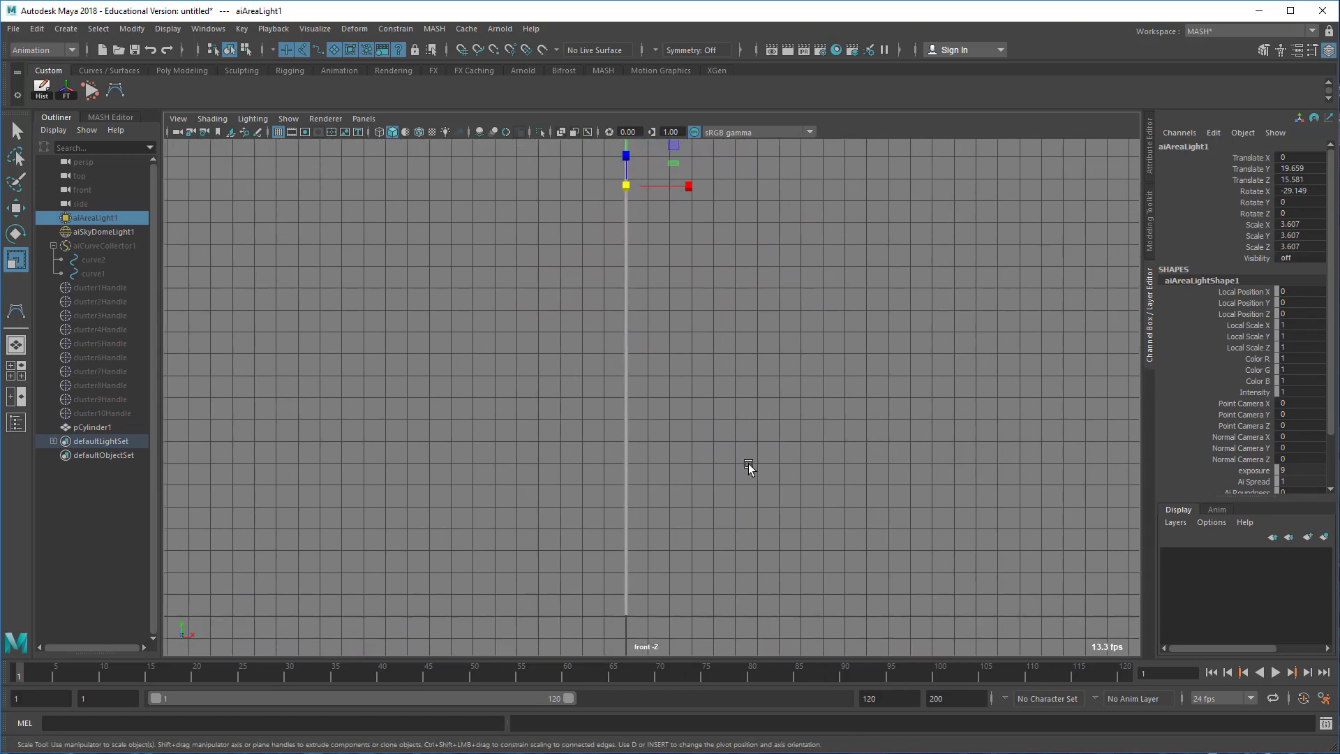
alt+middle_drag(779, 435, 775, 472)
alt+right_drag(762, 445, 501, 435)
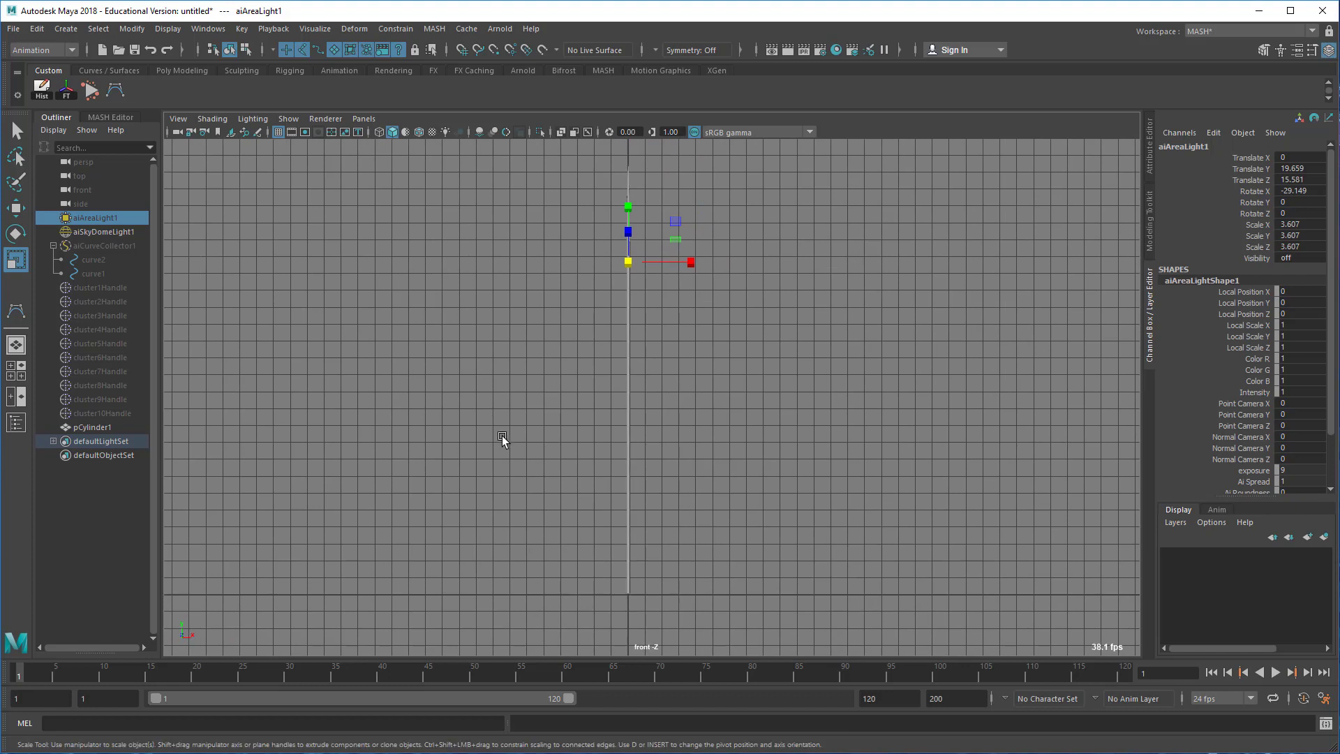
click(33, 52)
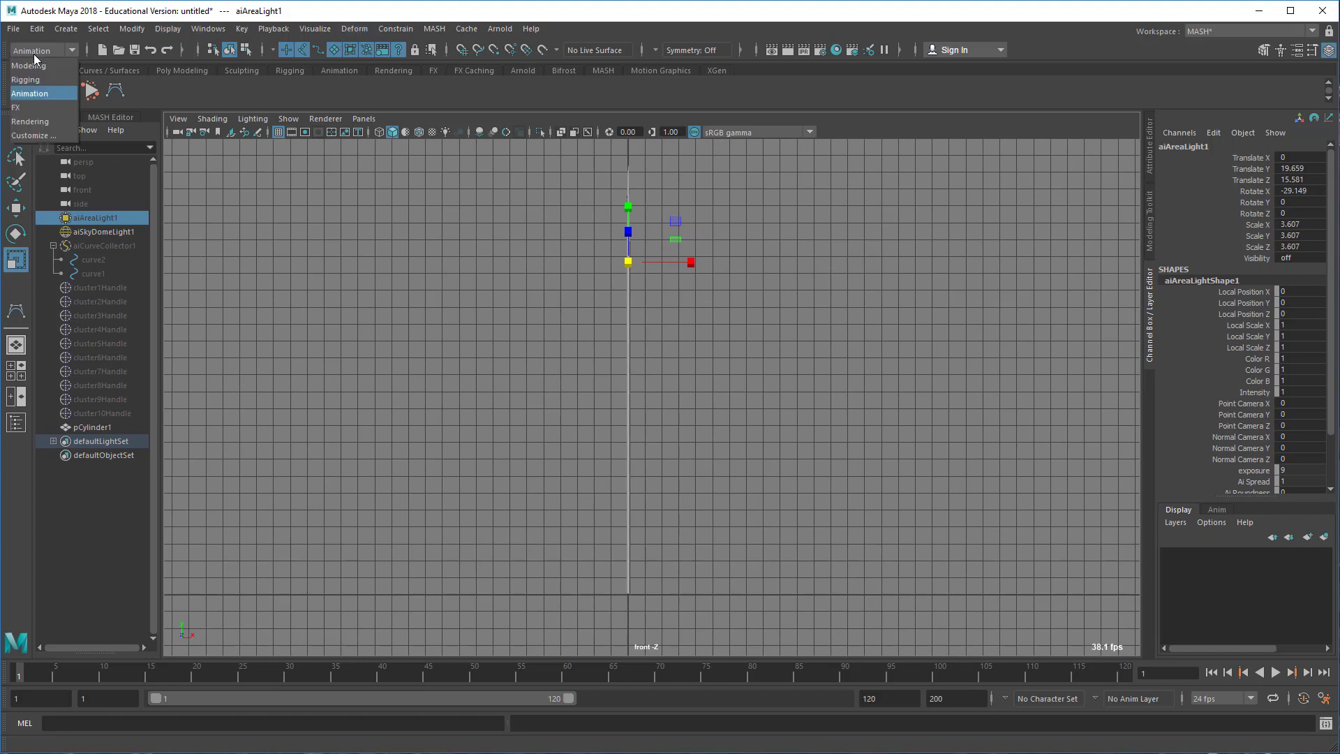
click(35, 73)
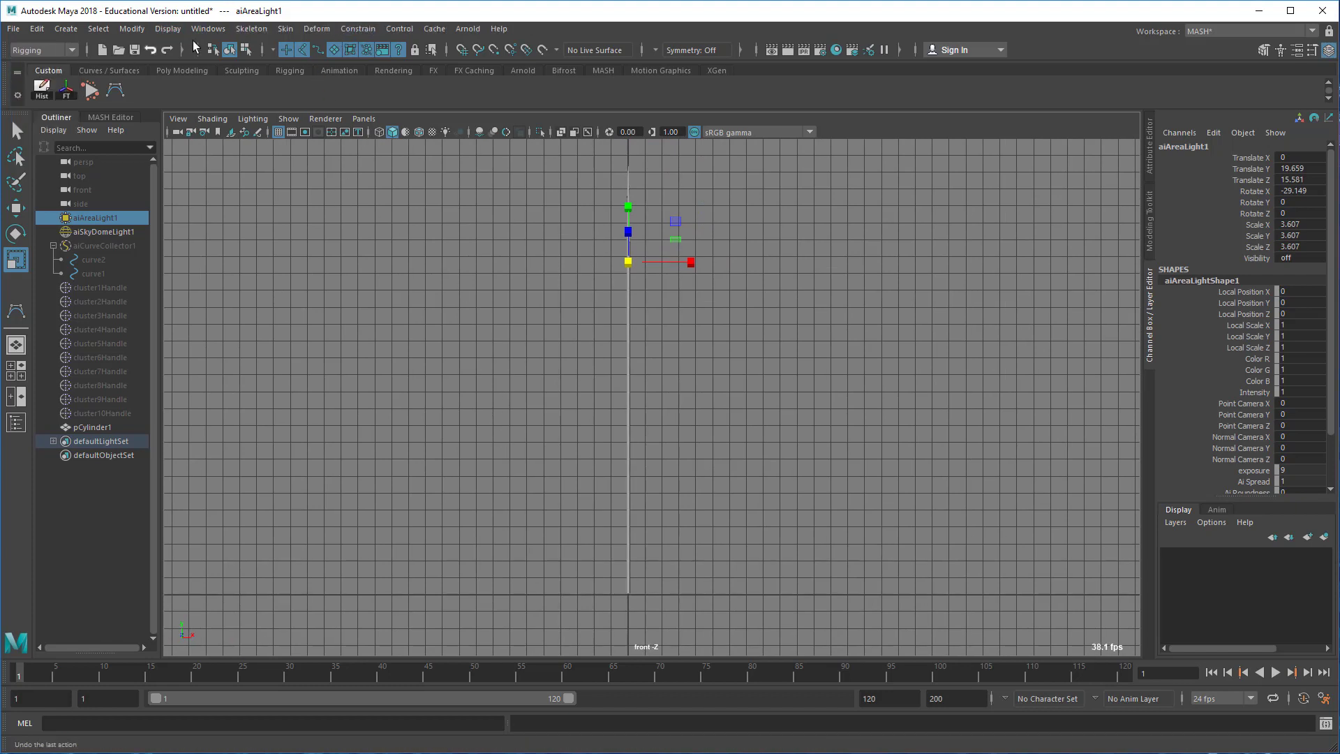
click(253, 29)
click(317, 63)
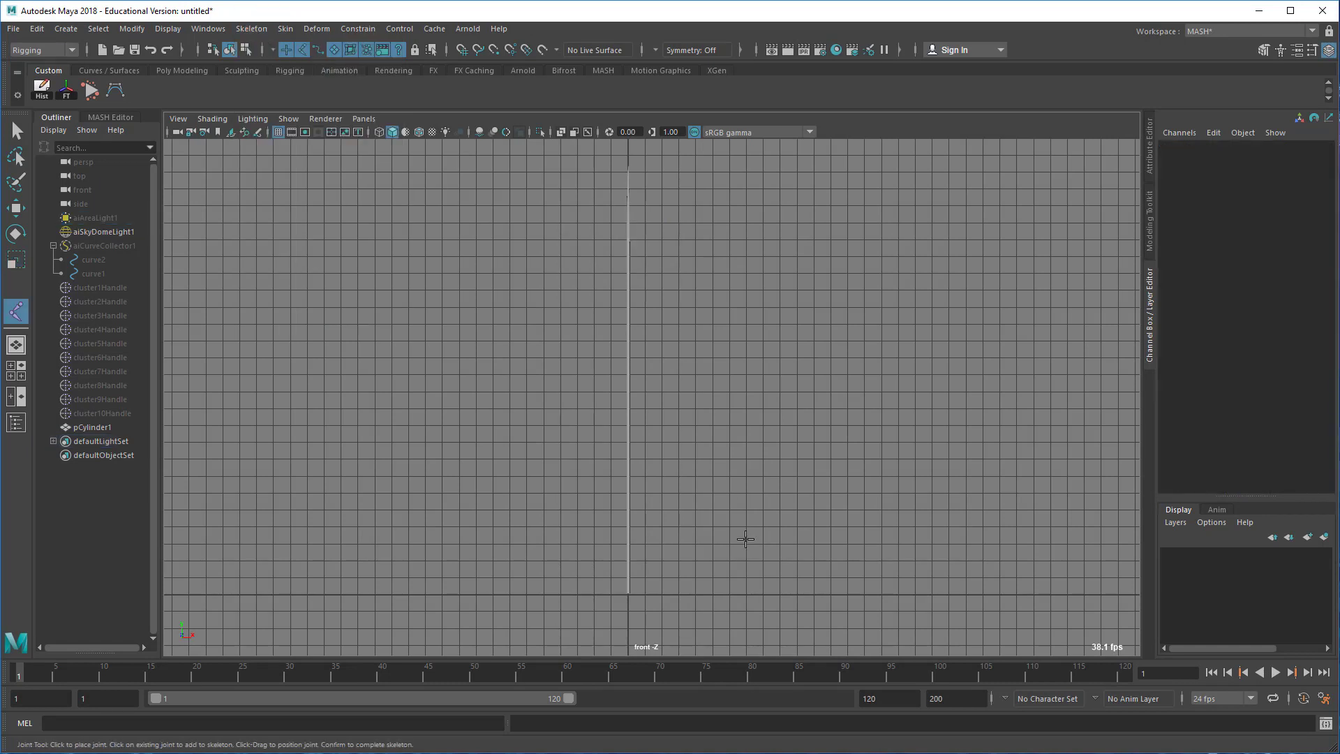
click(628, 594)
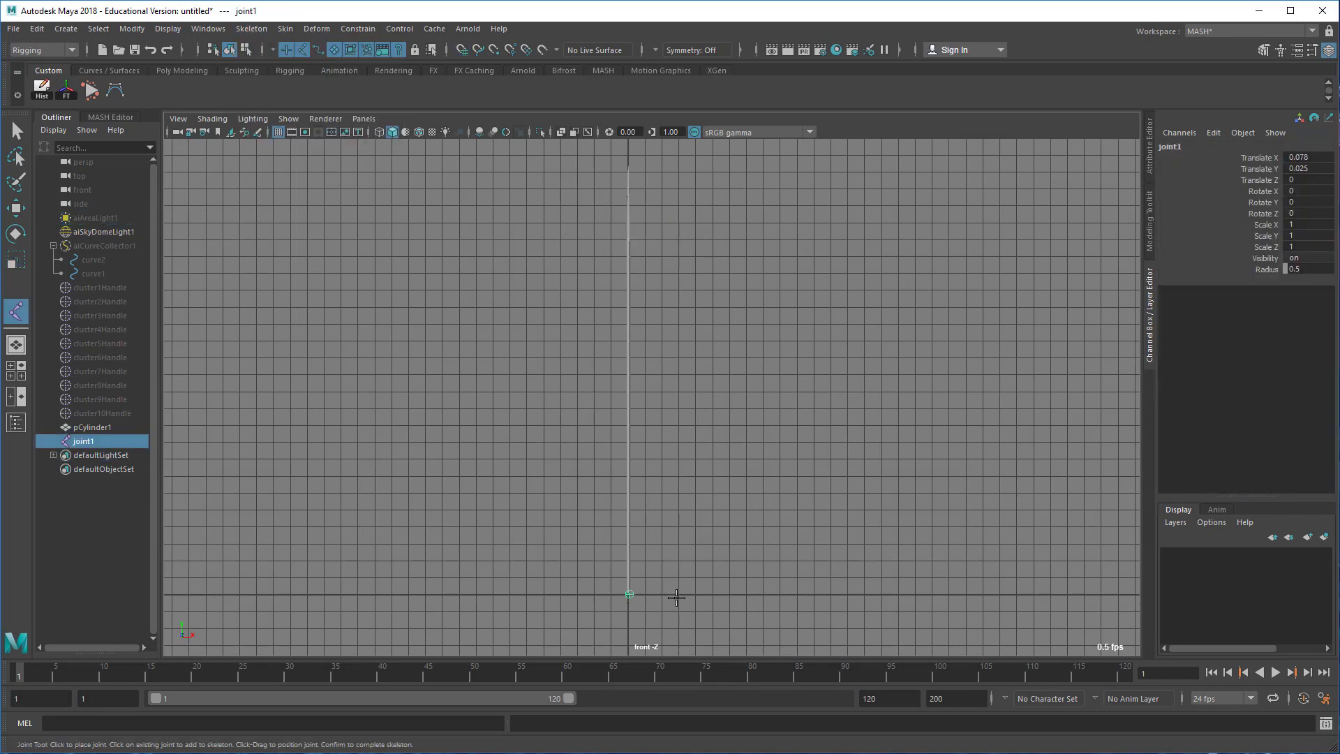
click(630, 561)
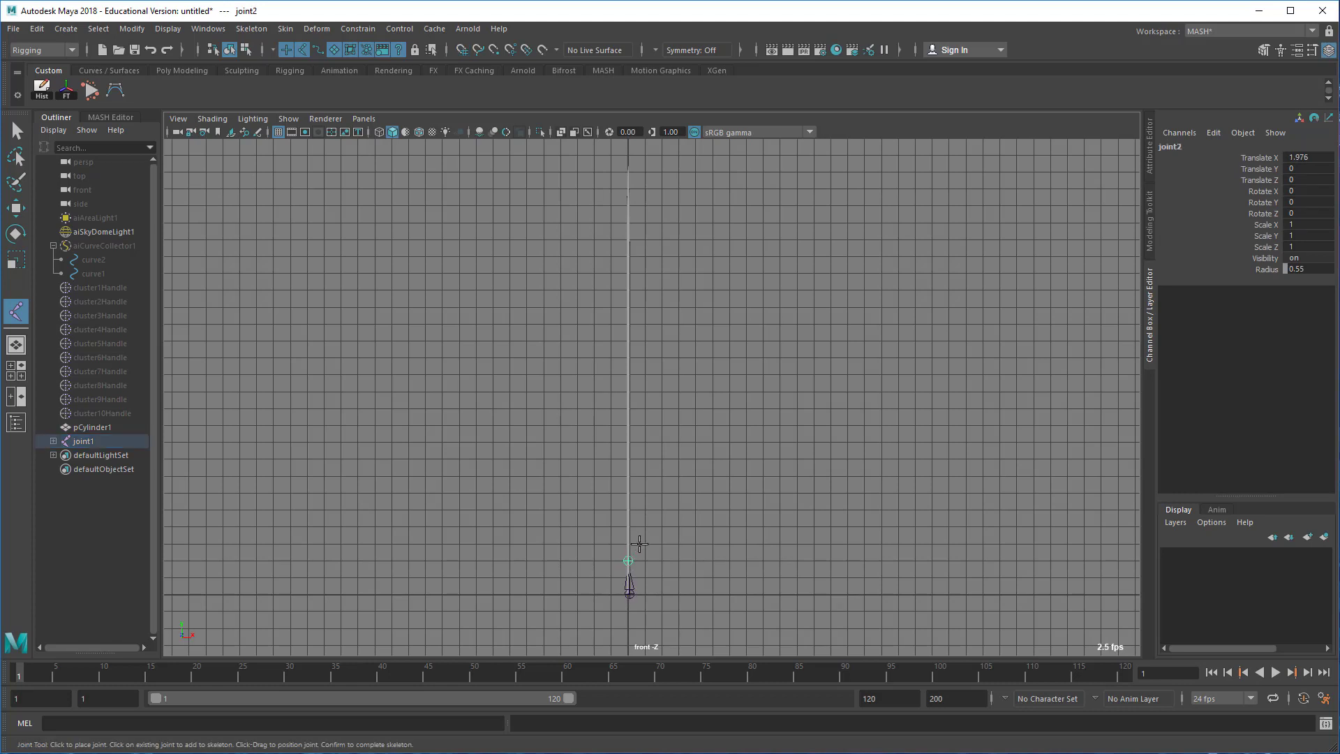
key(ctrl+z)
key(ctrl+z)
key(w)
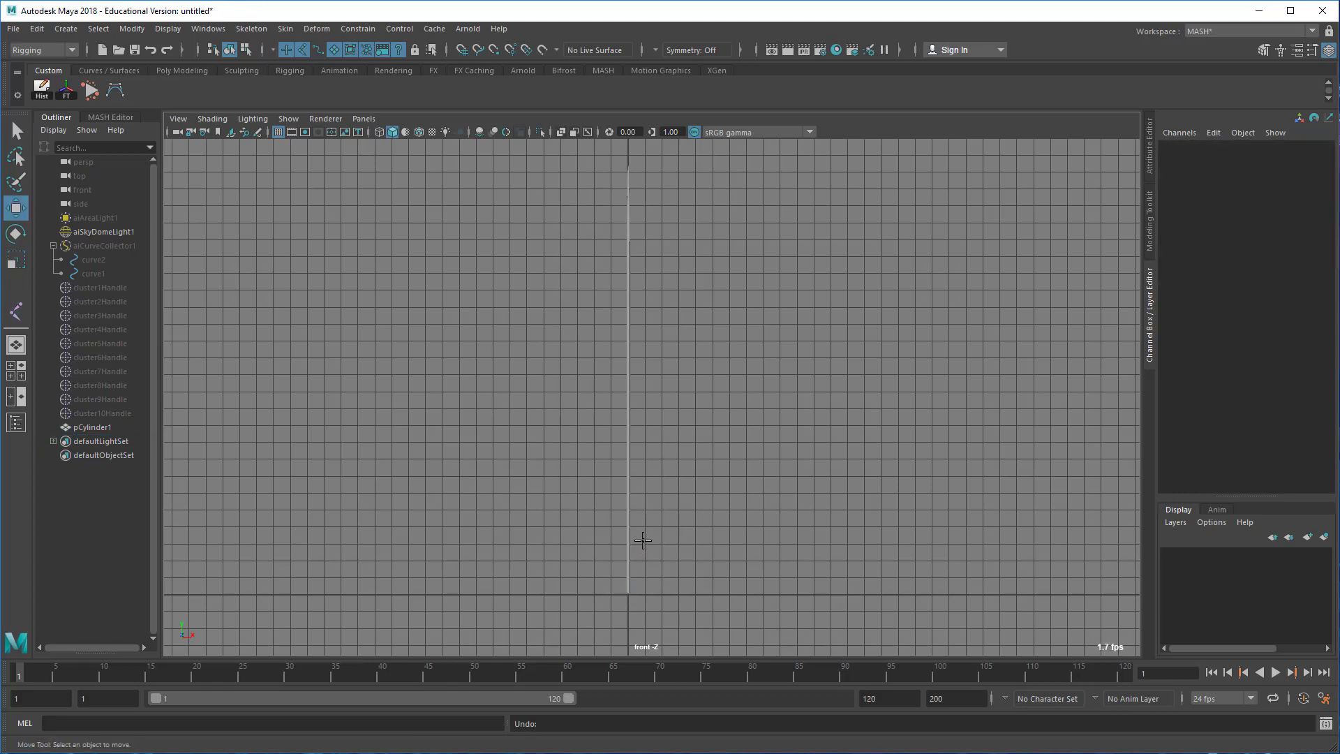
Select the tapered cylinder and lower it slightly along Y to about 12.779 so its base meets the grid's horizontal axis.
drag(610, 513, 673, 579)
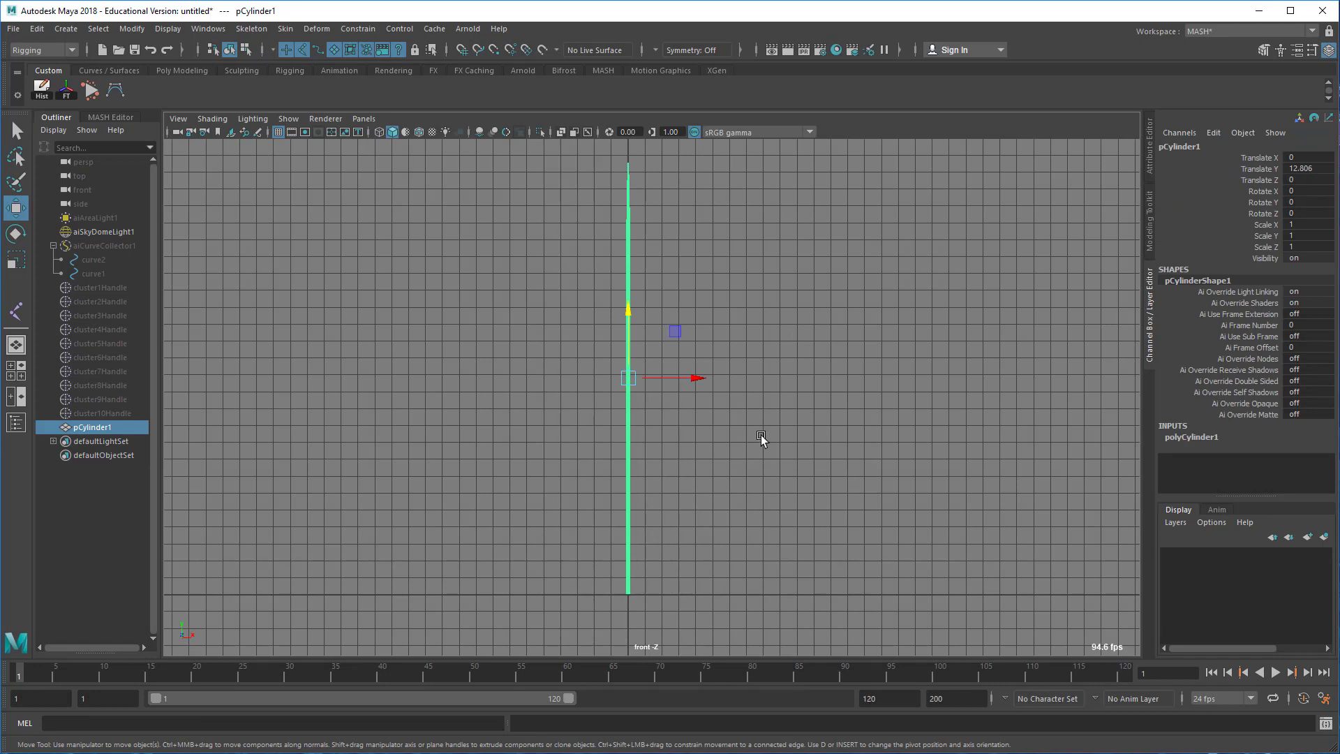
scroll(555, 562, up, 6)
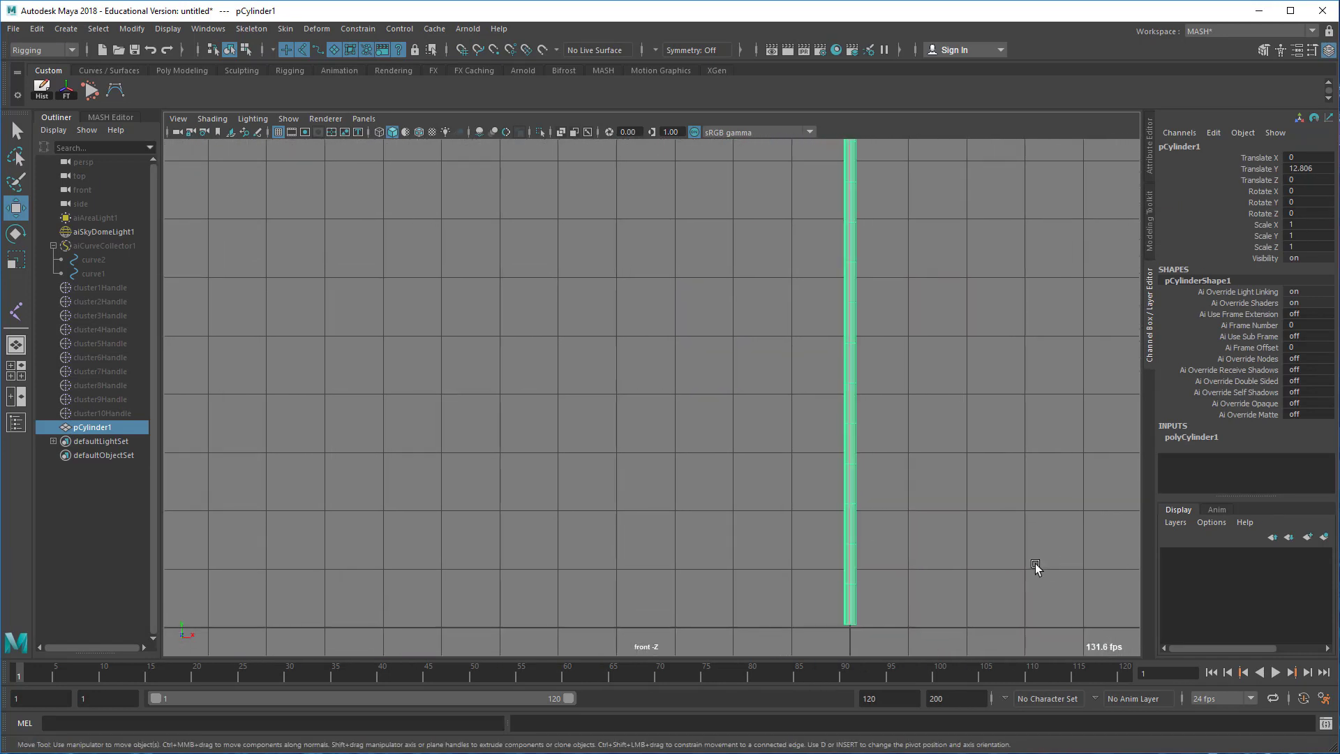
alt+middle_drag(1035, 563, 860, 462)
alt+right_drag(934, 458, 674, 445)
alt+middle_drag(736, 279, 733, 437)
mouse_move(736, 436)
alt+right_down()
mouse_move(763, 425)
mouse_move(736, 419)
alt+right_up()
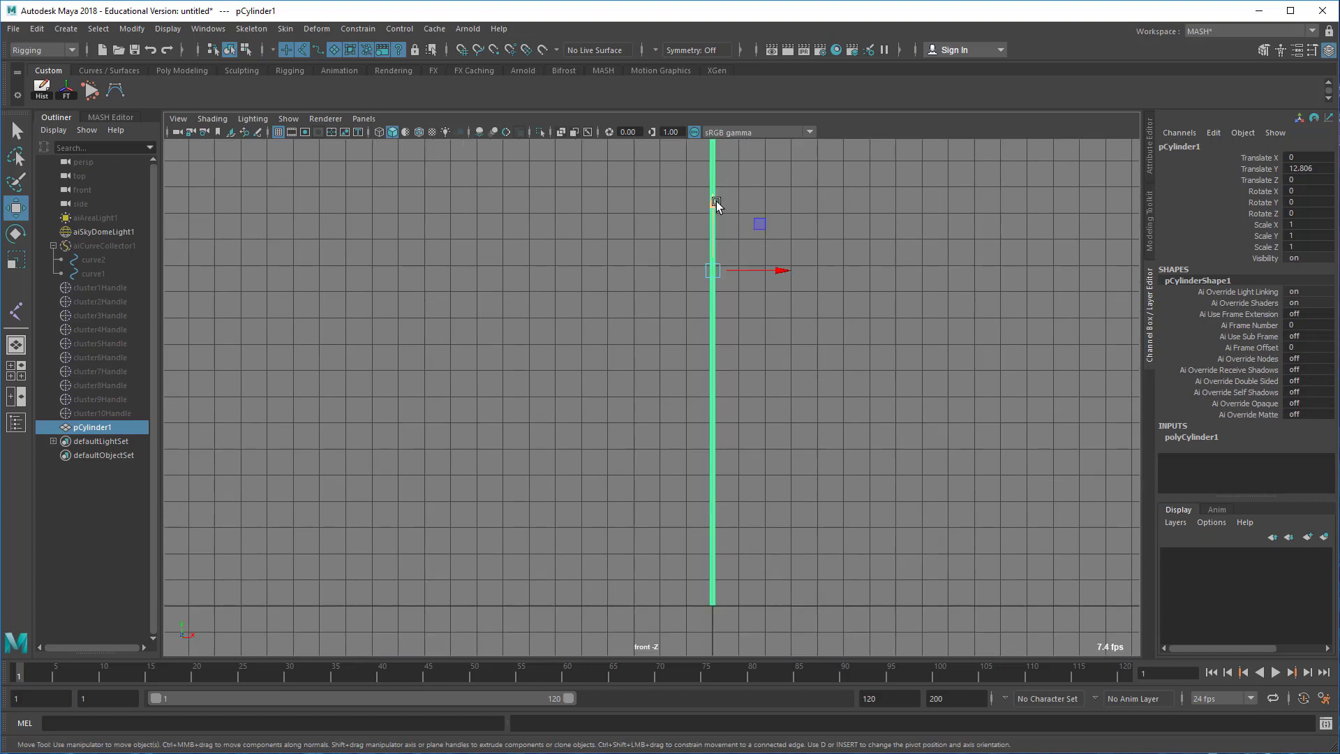
drag(714, 203, 712, 210)
Place the first six joints of a chain with the Joint Tool, grid-snapped 2 units apart upward from the cylinder's base at the origin.
alt+right_drag(634, 542, 787, 538)
alt+middle_drag(787, 538, 802, 370)
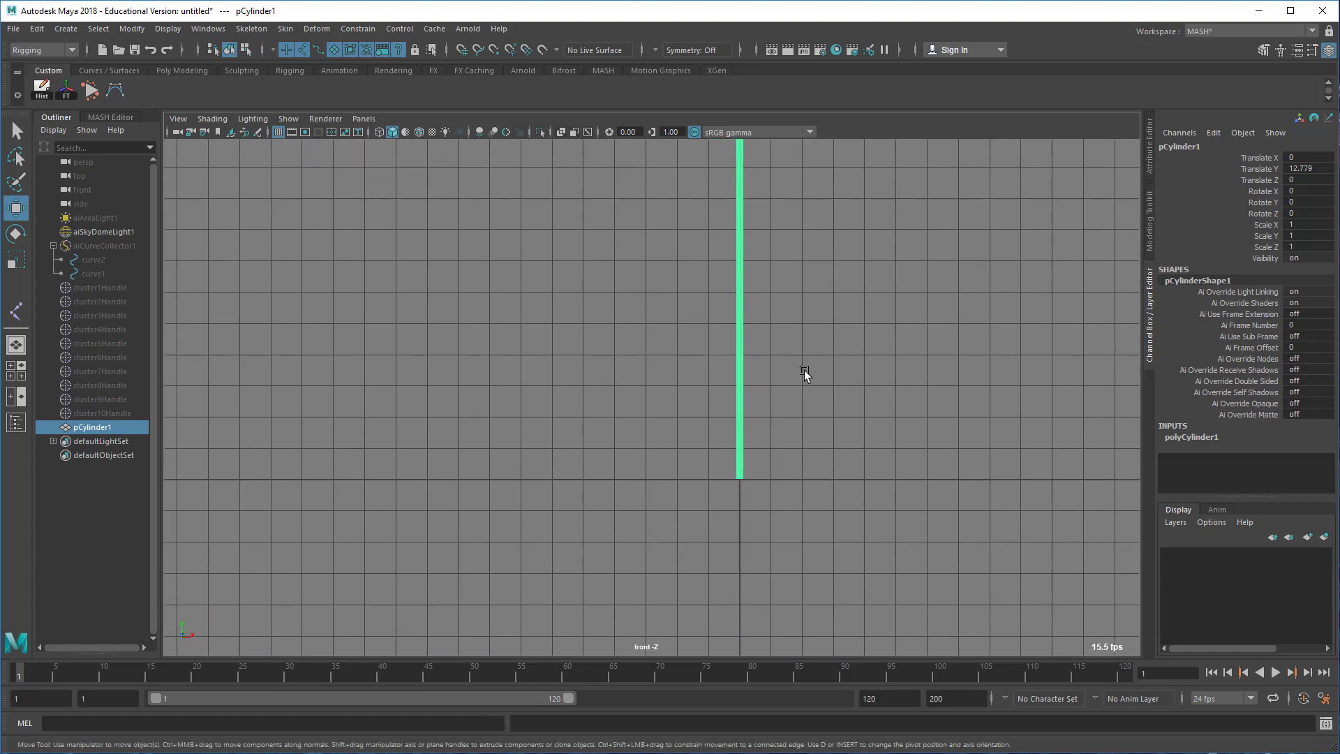
alt+right_drag(802, 371, 747, 478)
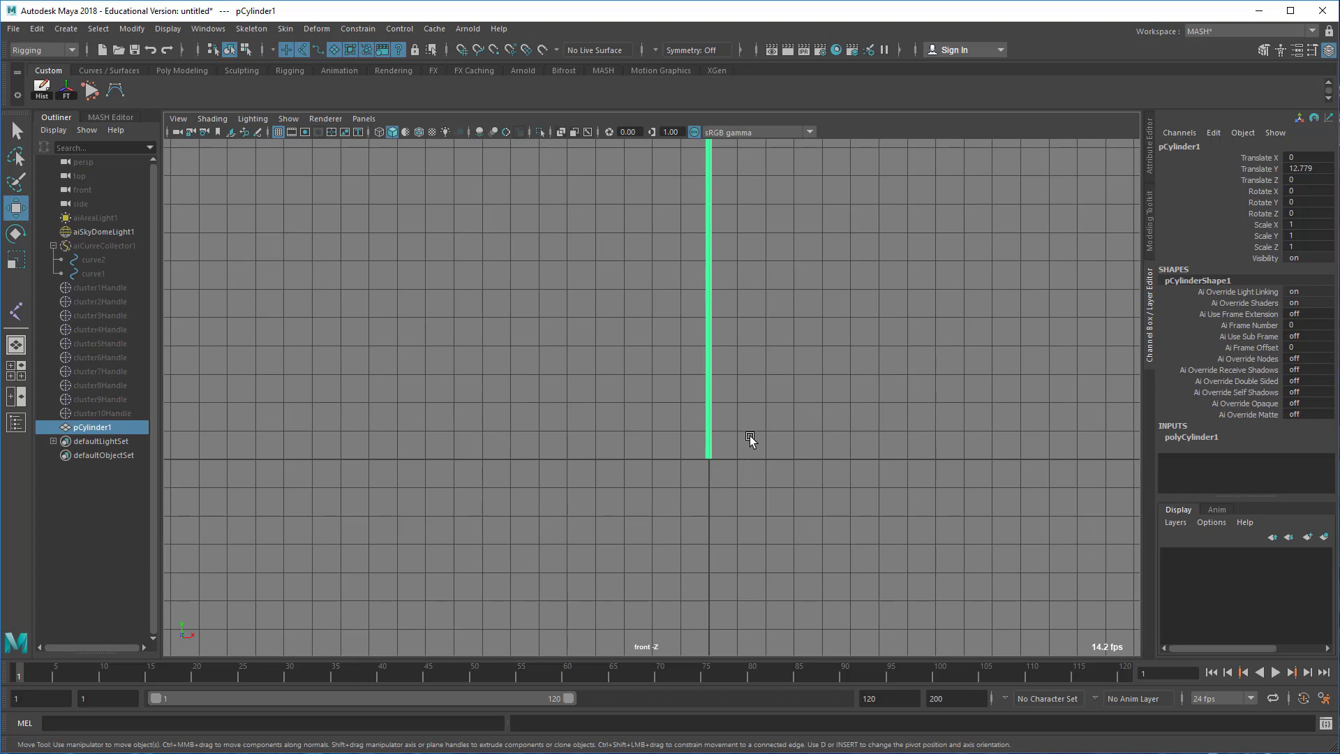
key(y)
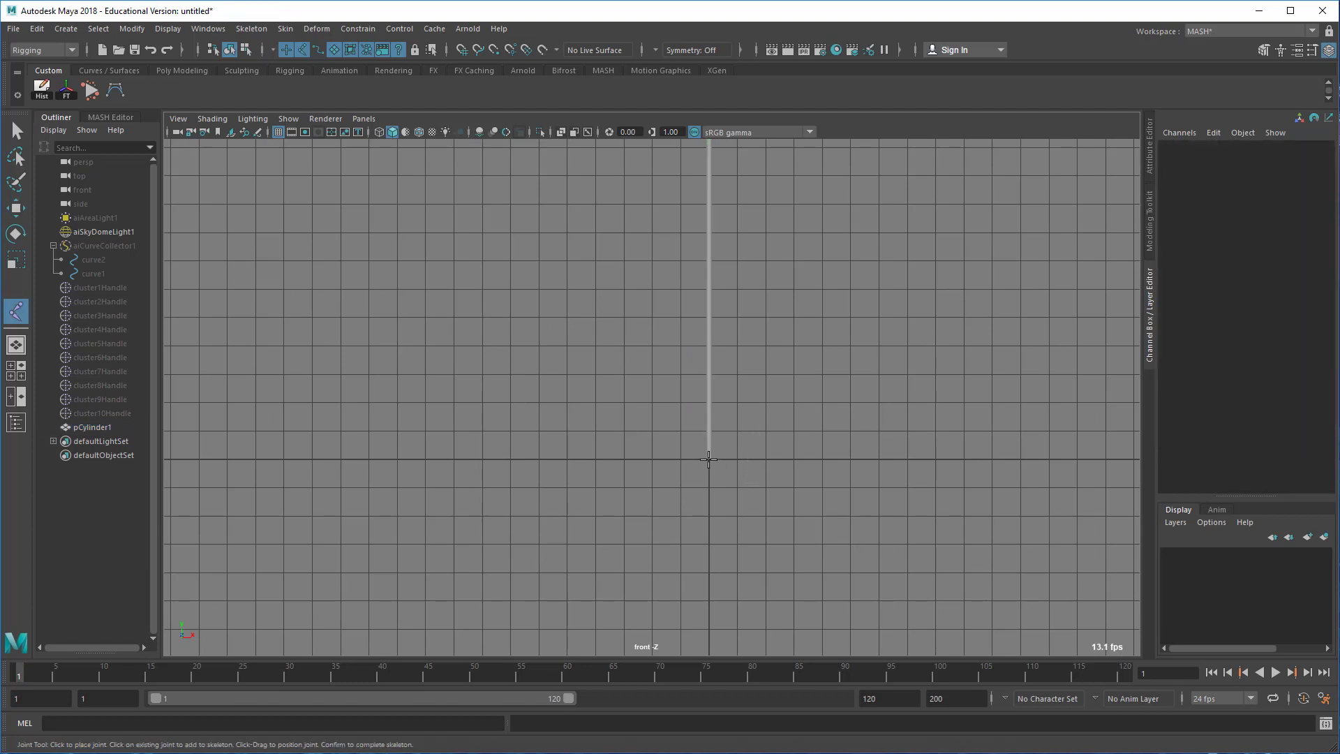
click(708, 459)
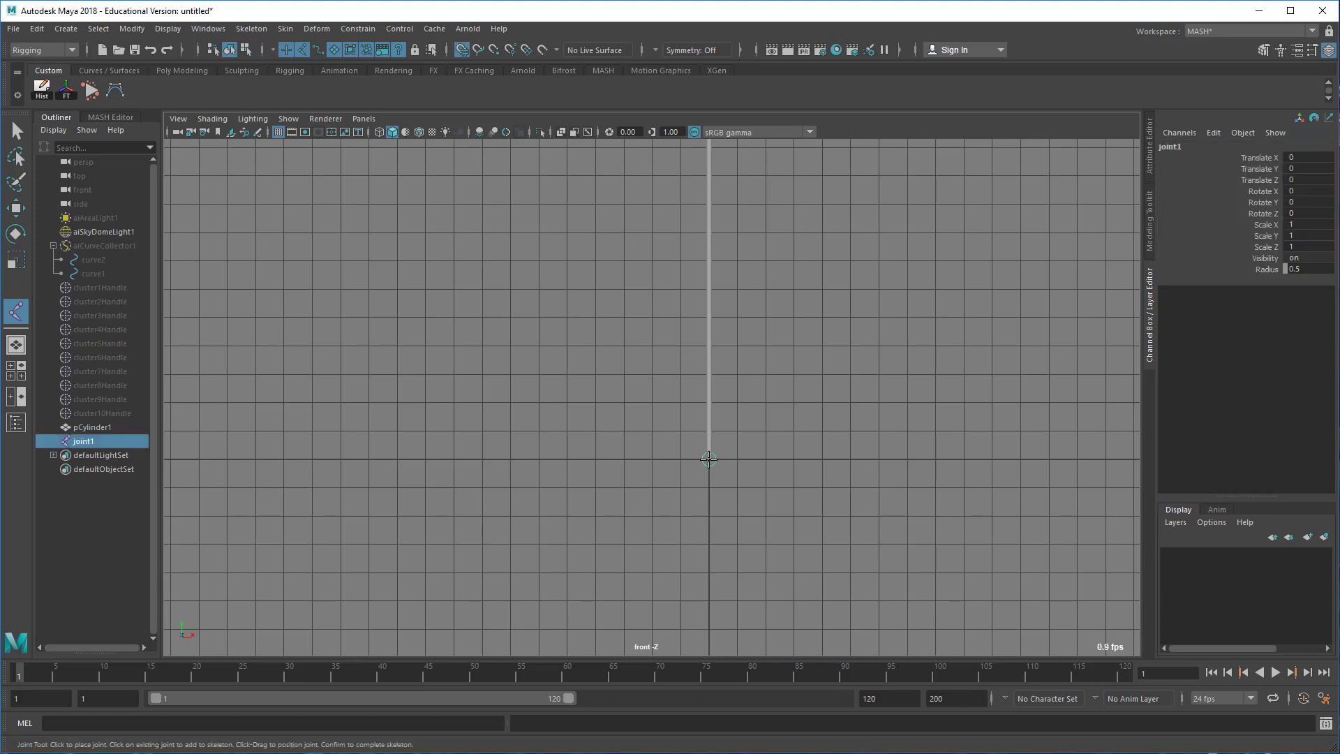
click(708, 403)
click(708, 346)
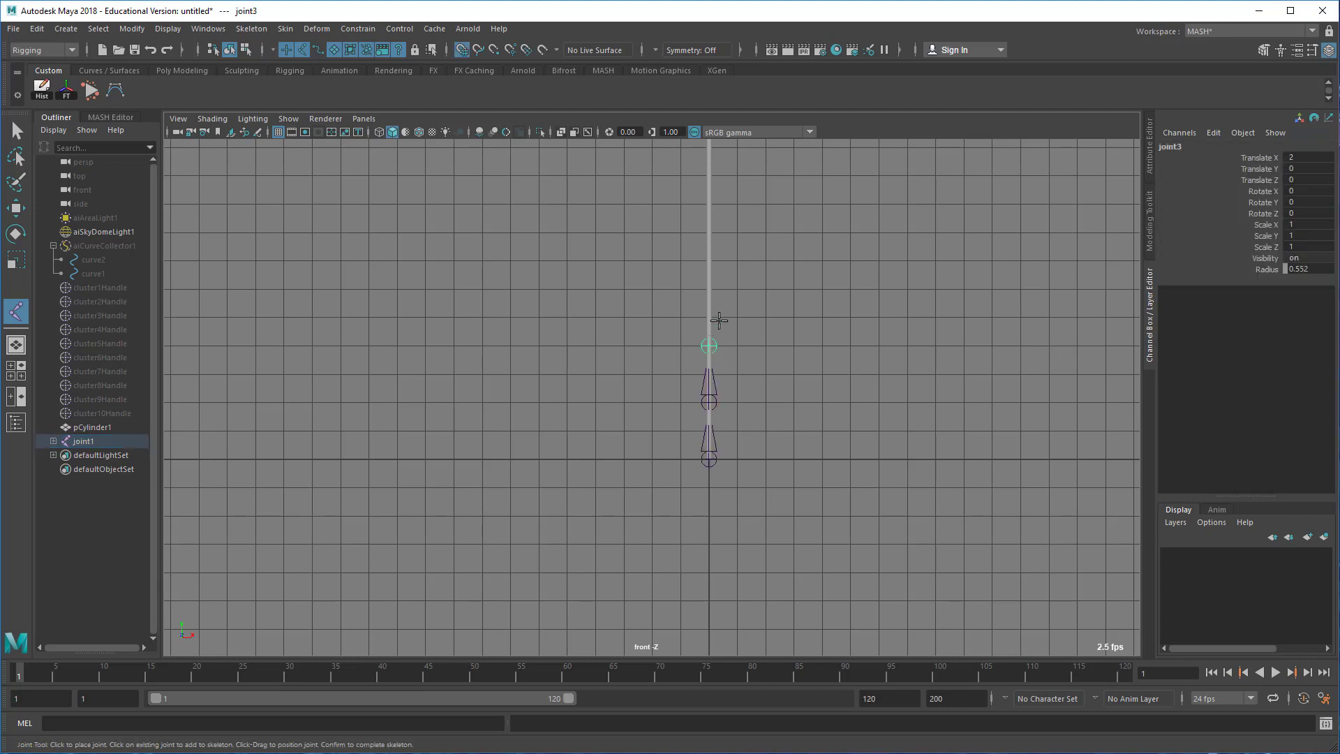
click(708, 291)
alt+middle_drag(751, 290, 767, 520)
click(705, 362)
click(706, 308)
Continue the chain with seven more grid-snapped joints 2 units apart, place an end joint at the cylinder's tip, and complete the skeleton.
scroll(768, 520, down, 1)
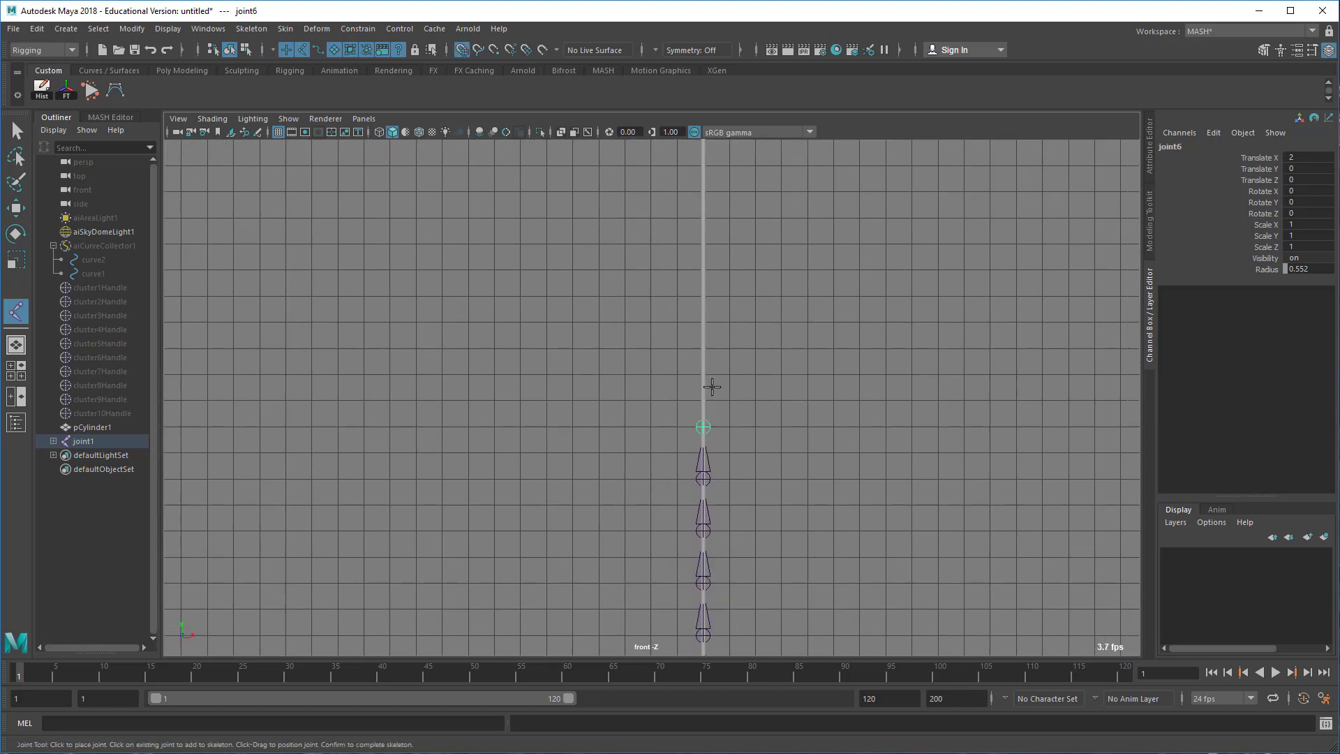
click(705, 372)
click(704, 320)
alt+middle_drag(748, 353, 756, 421)
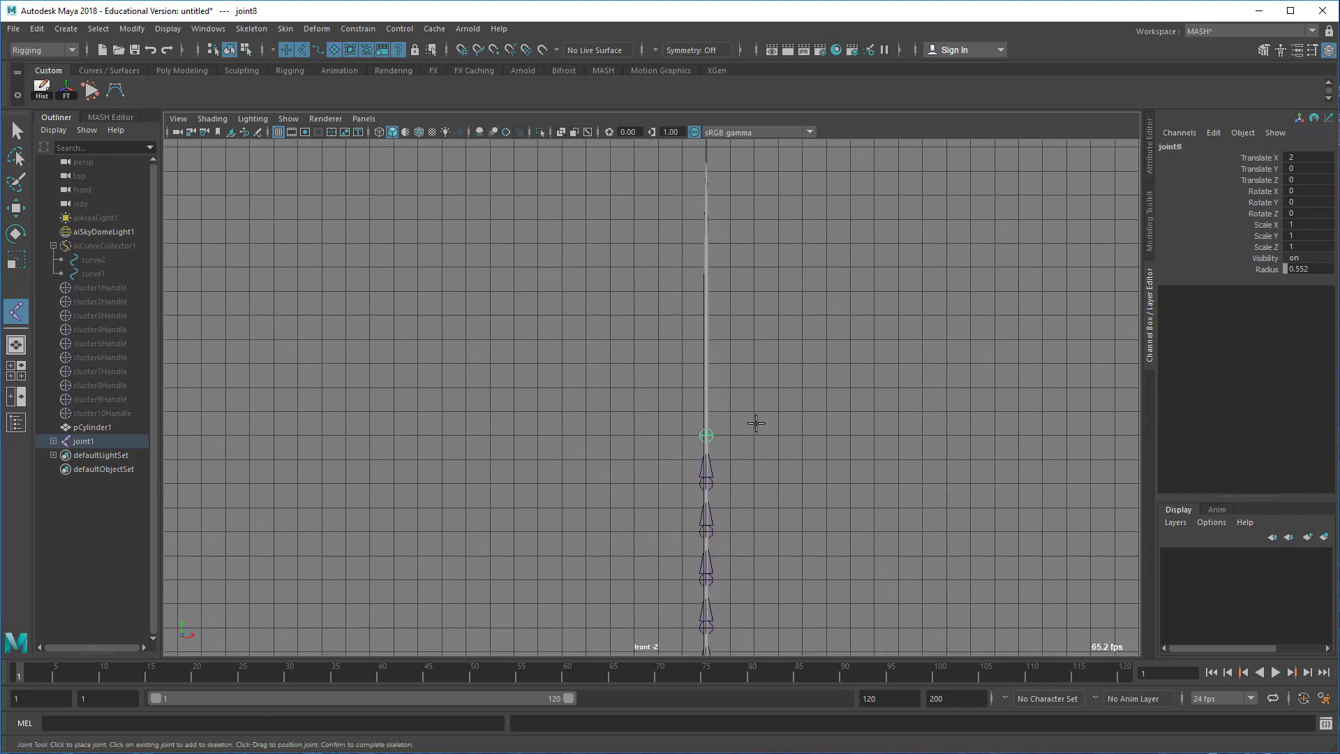
key(x)
click(697, 385)
click(707, 339)
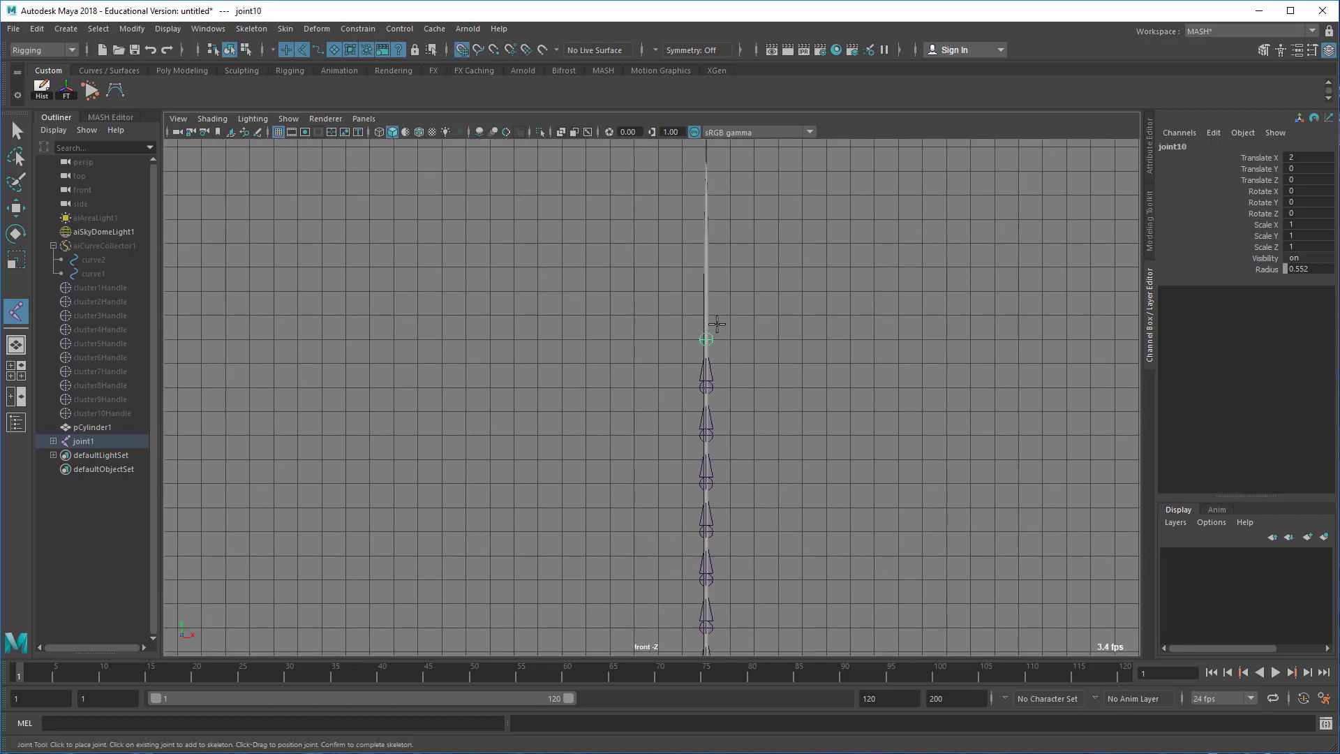
click(709, 294)
alt+middle_drag(720, 345, 726, 430)
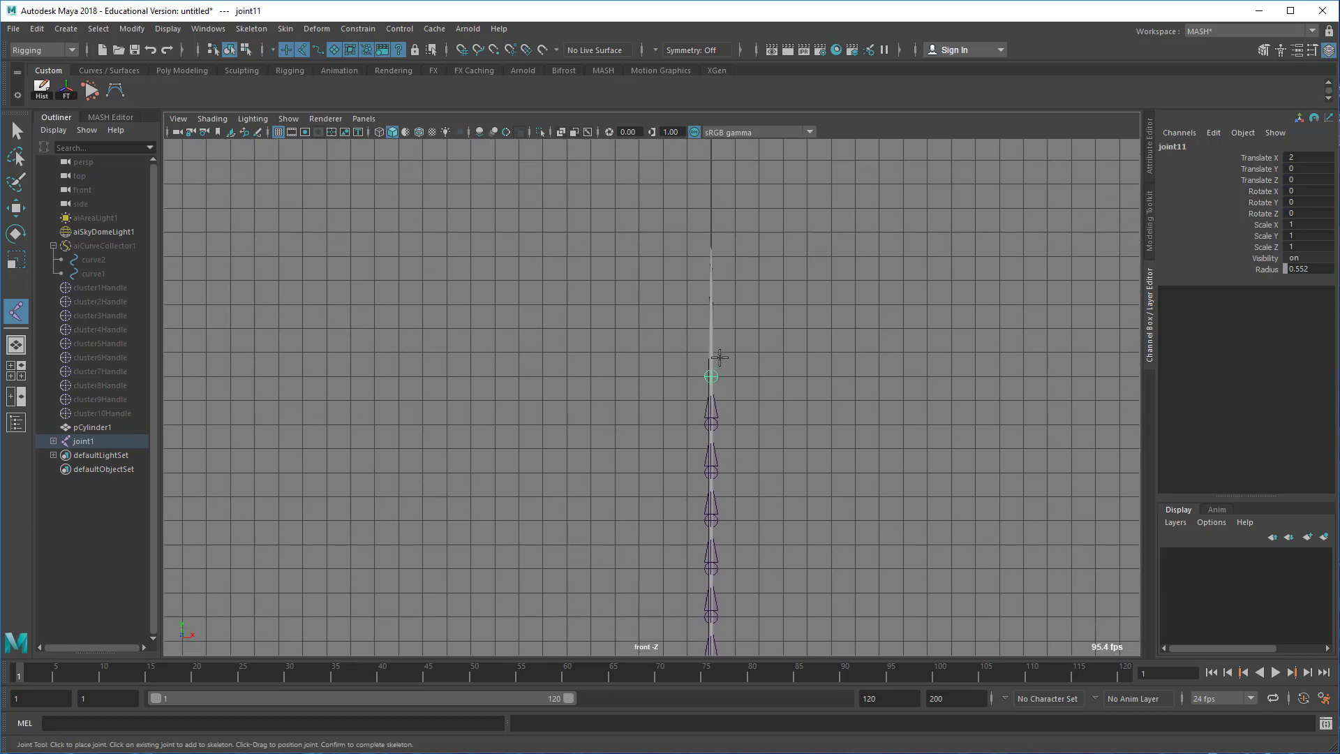
key(x)
click(711, 329)
click(711, 280)
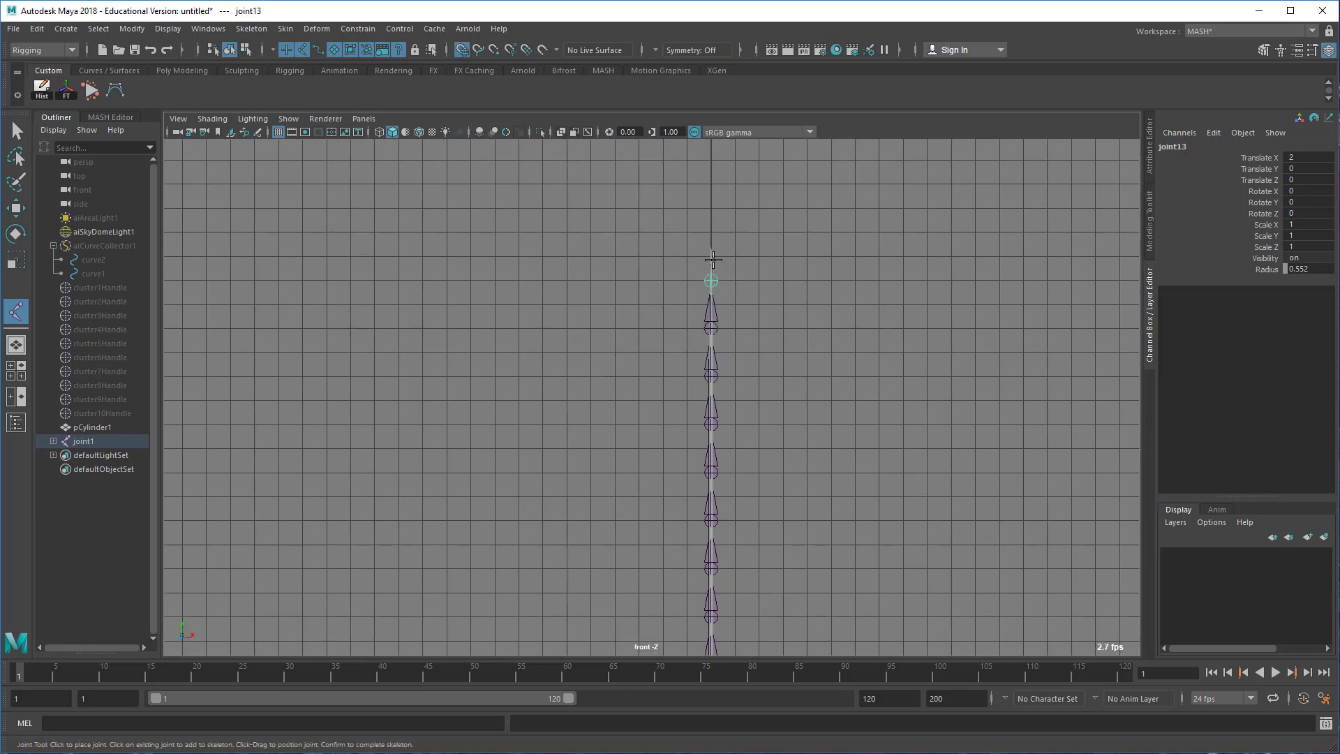
click(710, 257)
key(x)
key(w)
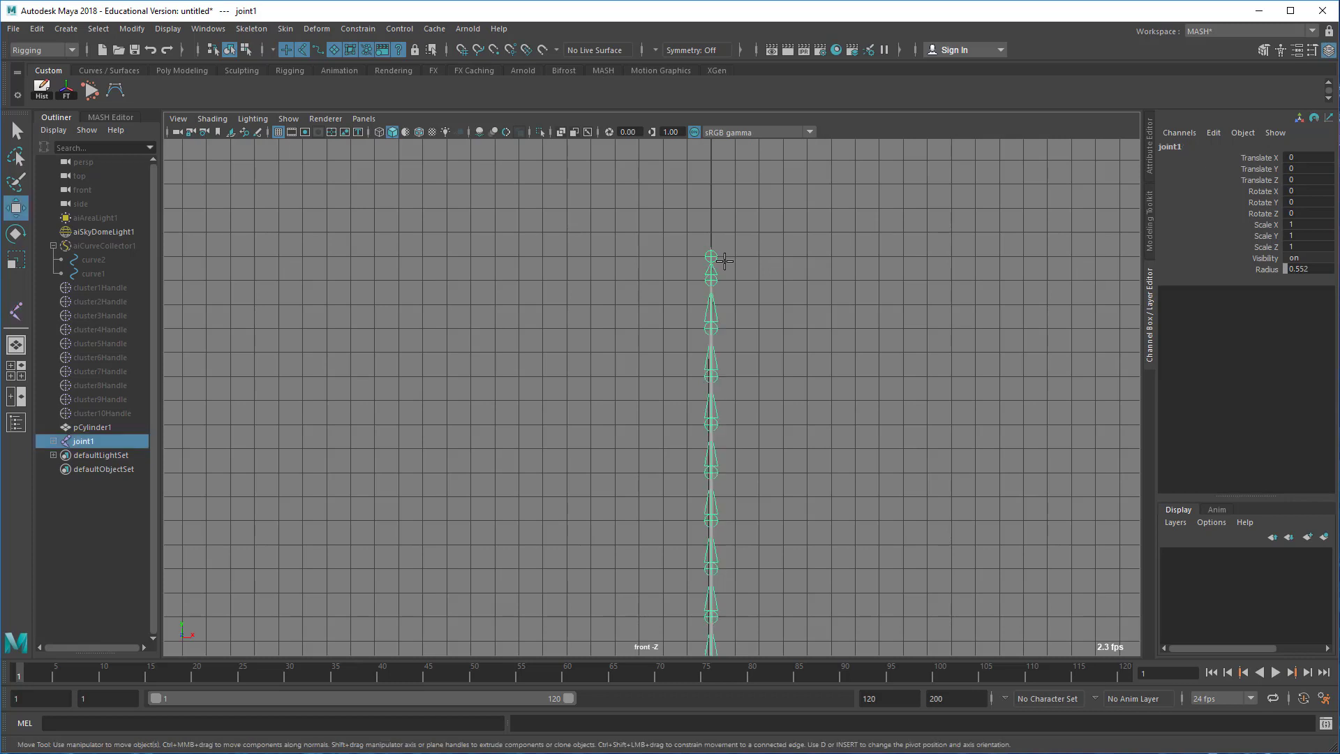
Select the chain's root joint, joint1, at the cylinder's base together with pCylinder1.
scroll(698, 503, up, 3)
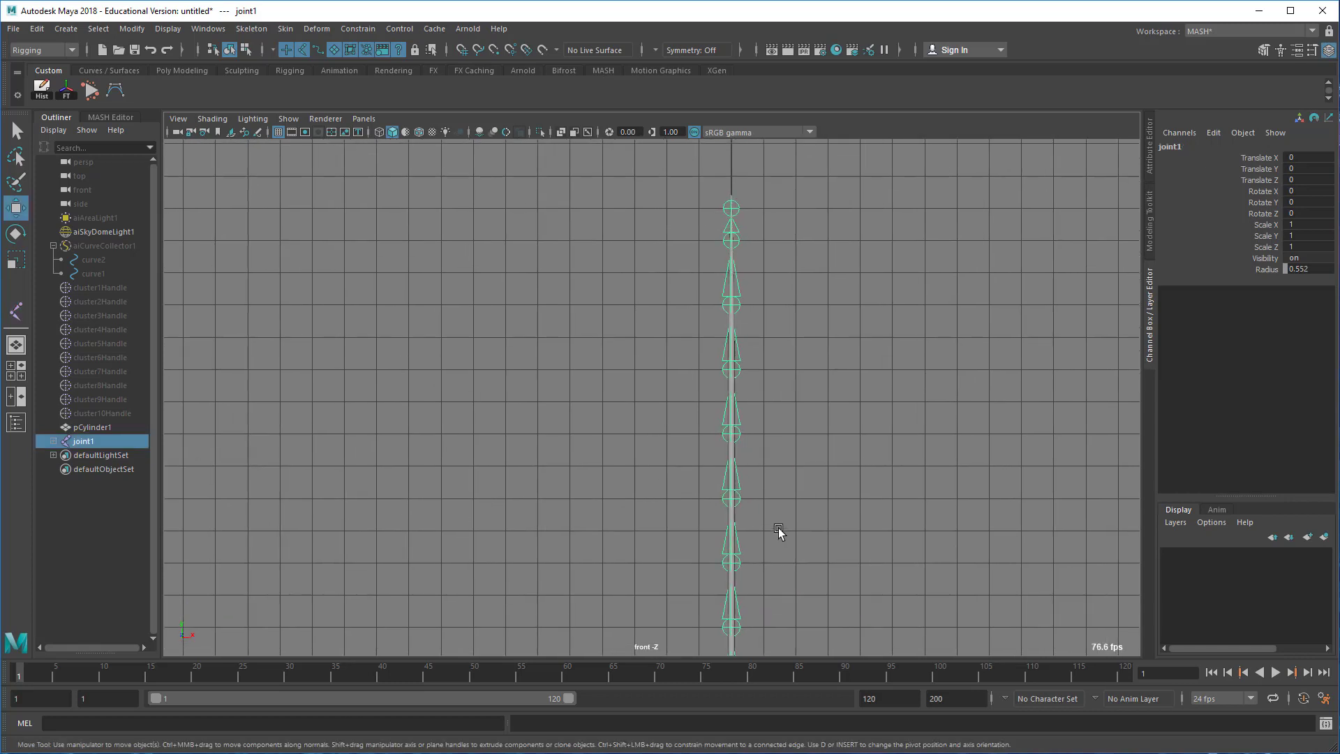
click(733, 528)
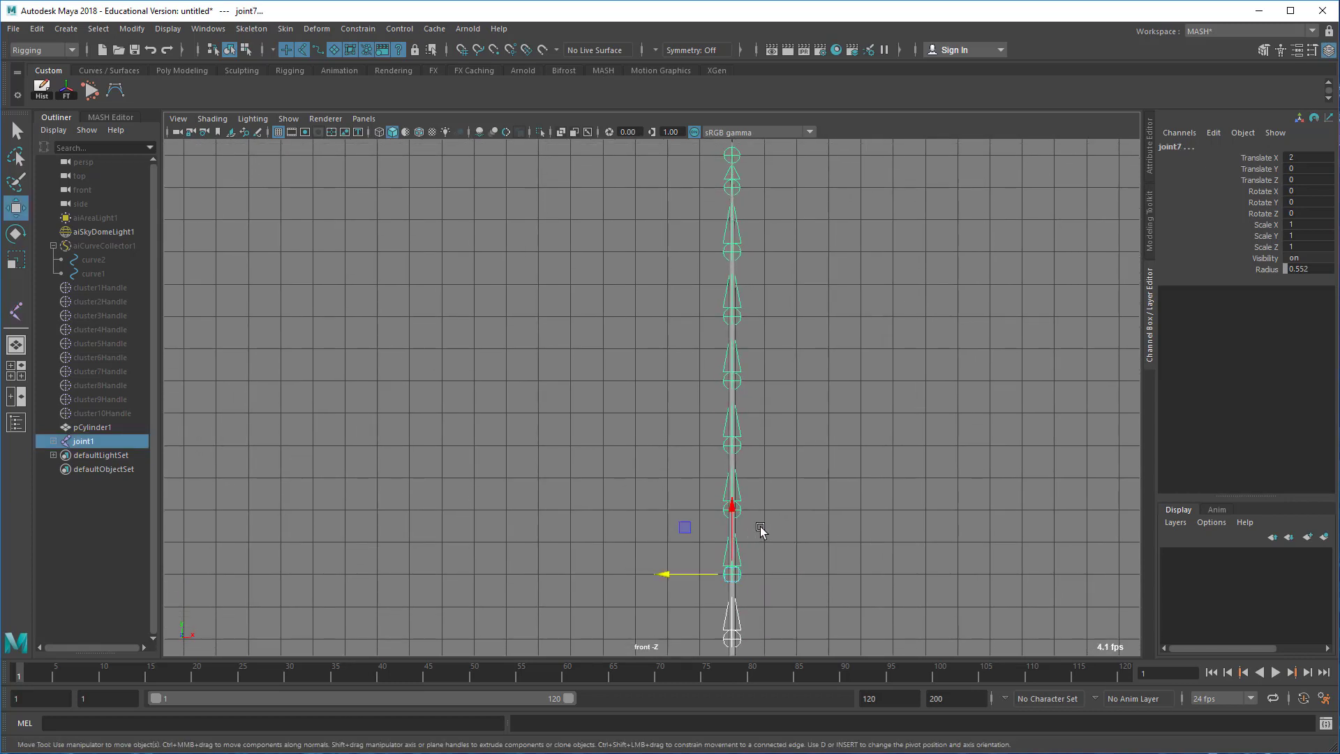
key(q)
alt+middle_drag(786, 581, 848, 279)
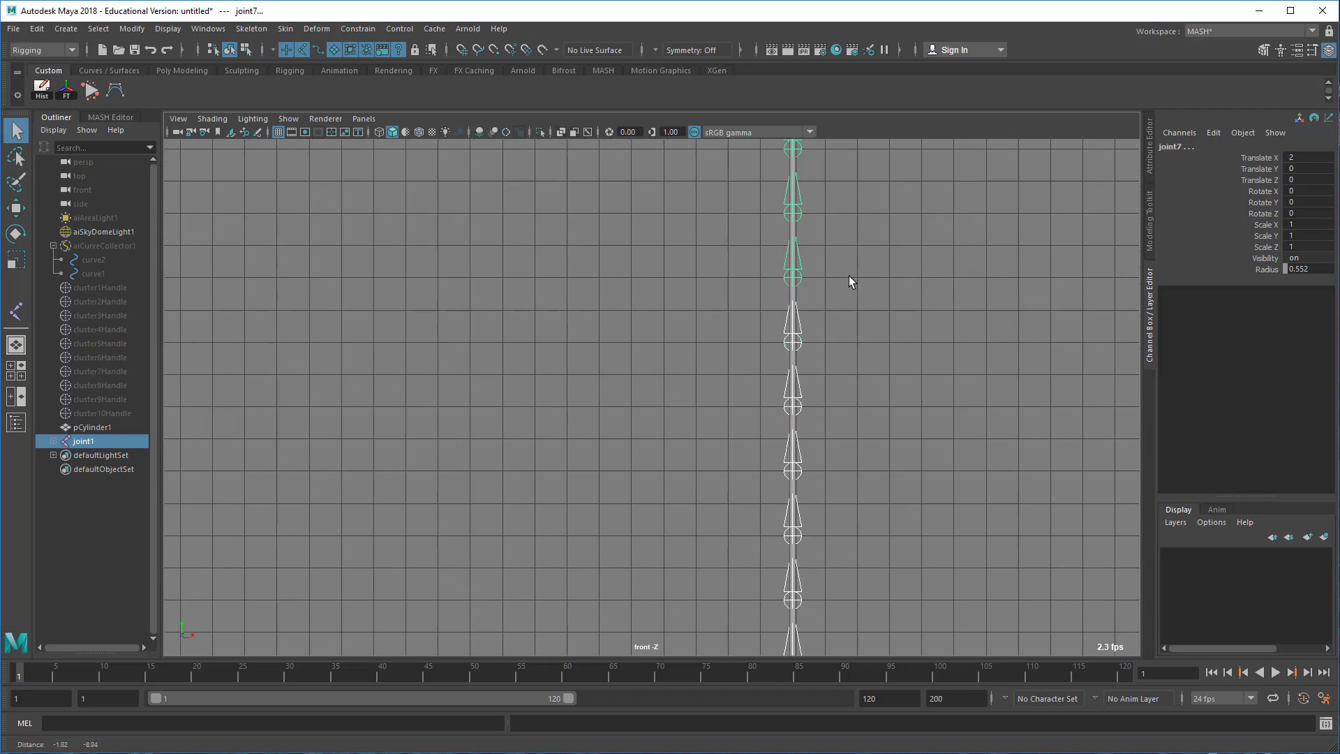
alt+middle_drag(847, 594, 817, 371)
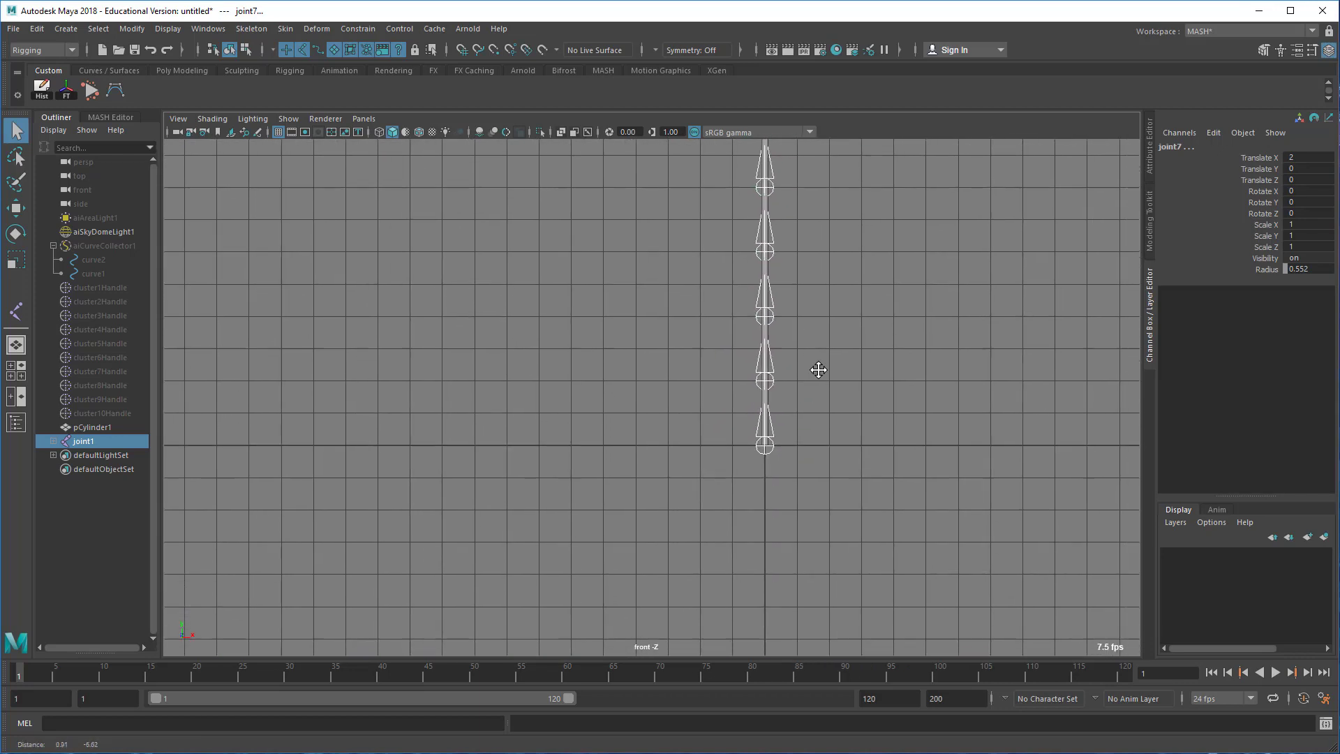
click(768, 451)
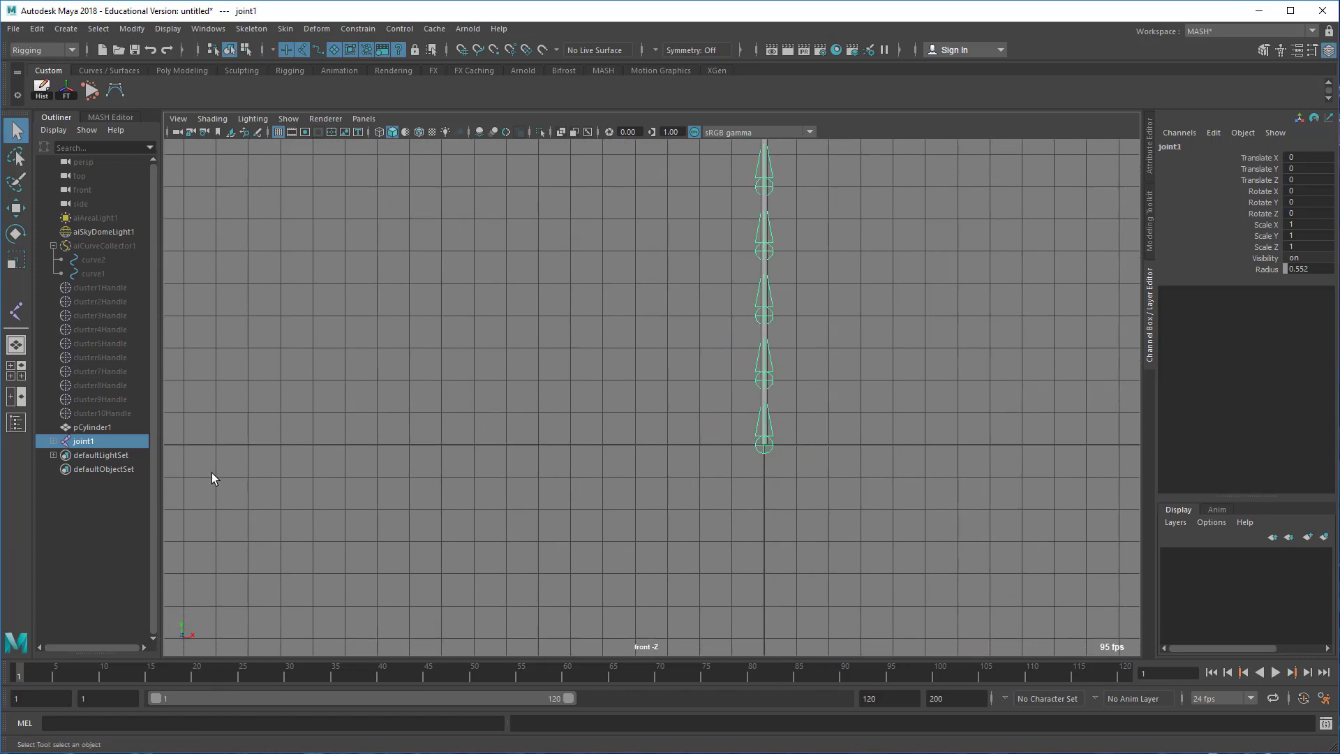
ctrl+click(87, 427)
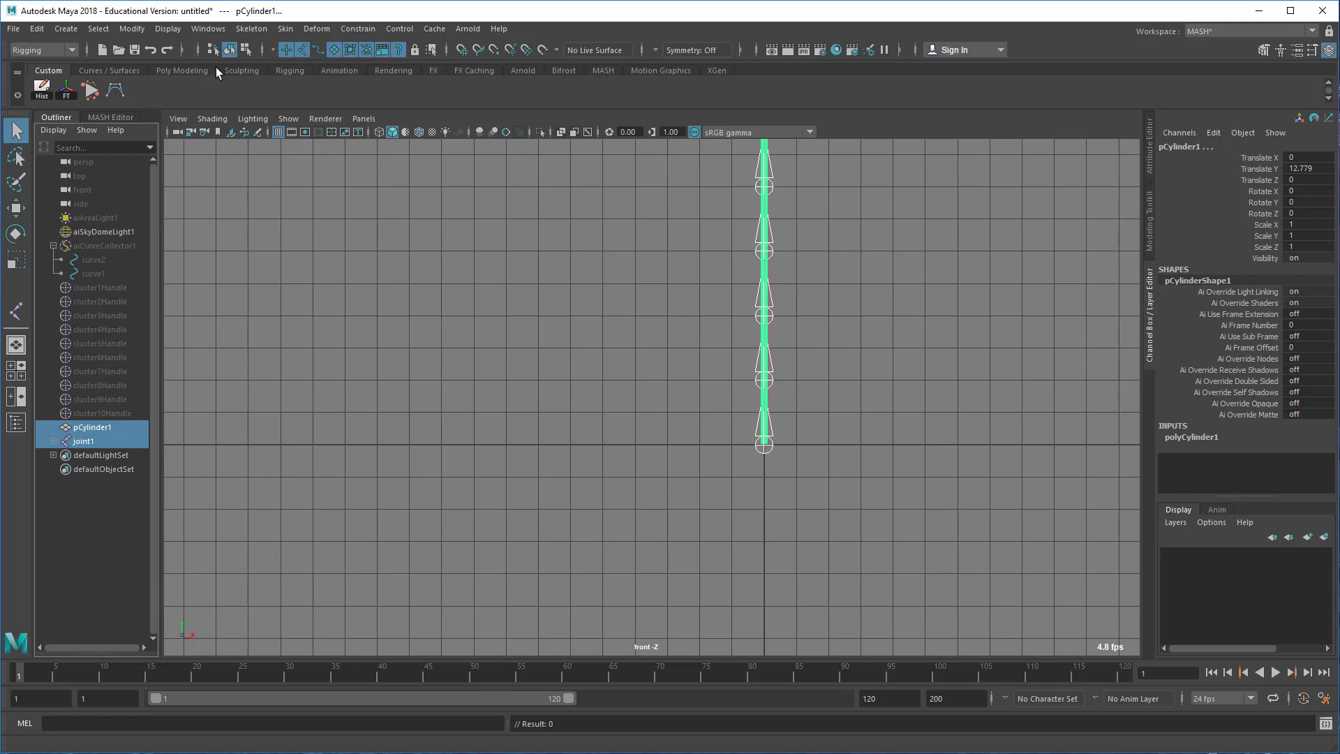
Try binding the cylinder to the joint hierarchy with the Geodesic Voxel bind method and max influences of 2.
click(285, 28)
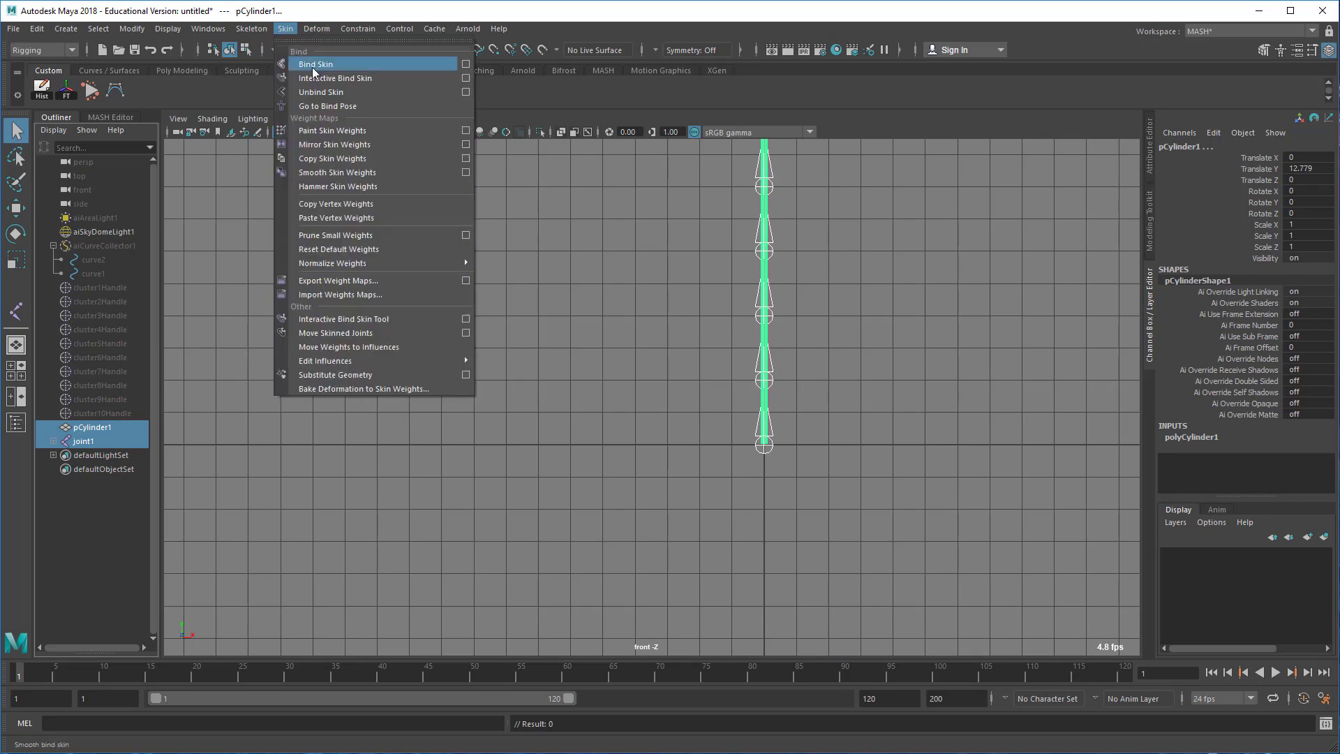
click(465, 64)
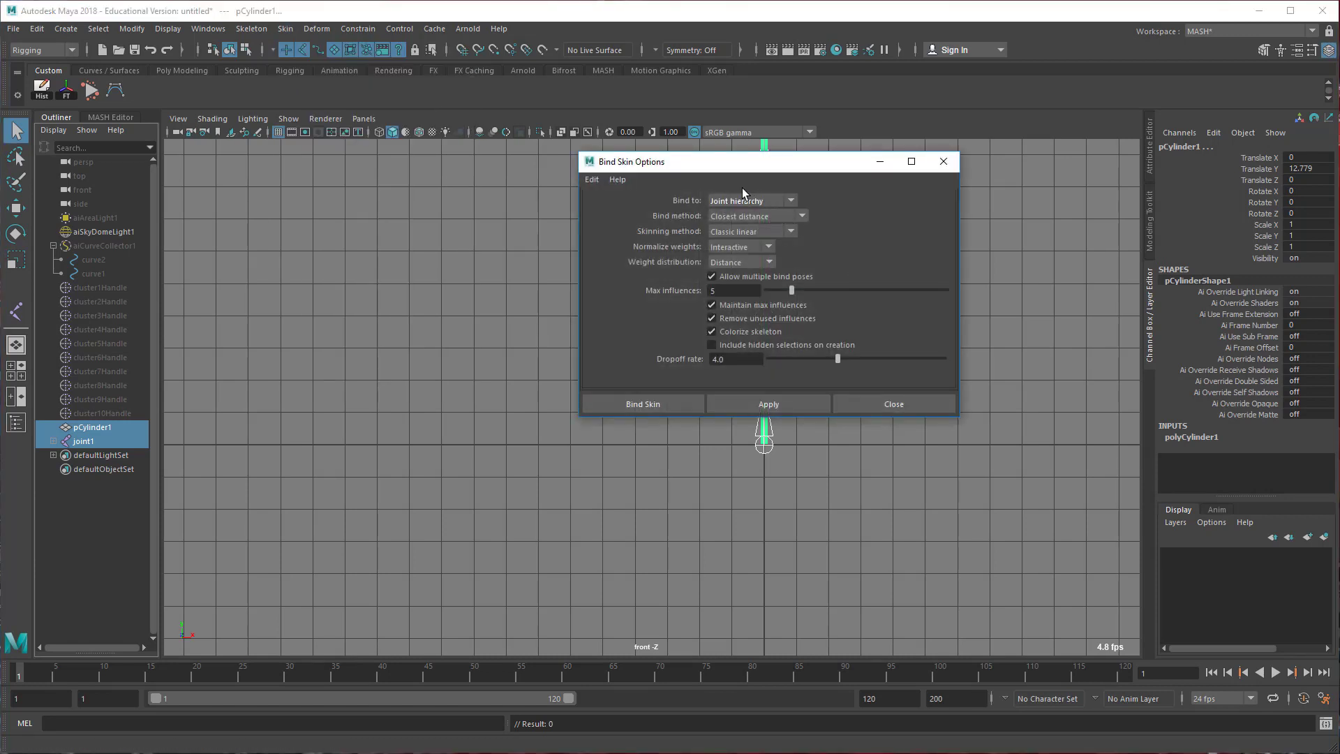
click(728, 215)
click(750, 269)
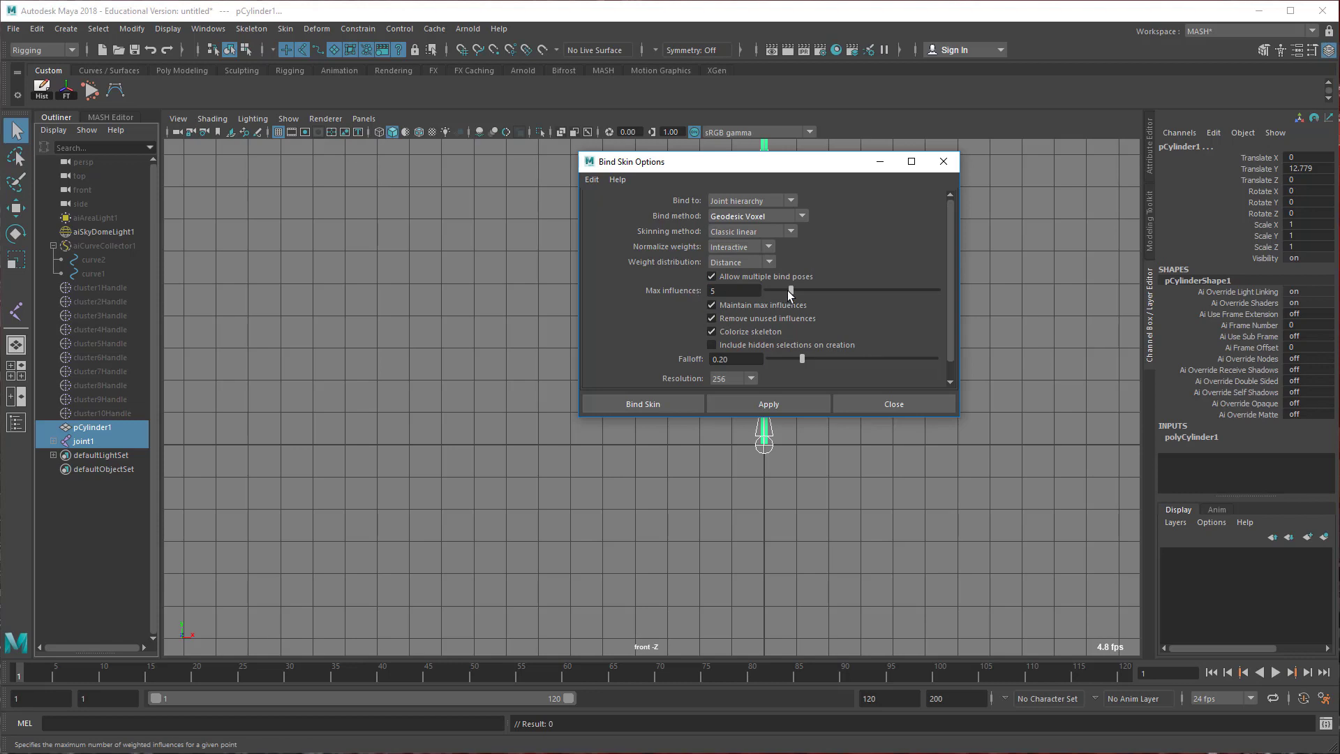
click(643, 404)
Rotate joint6 about Z to test the deformation, and undo both the rotation and the skin bind.
alt+middle_drag(862, 379, 840, 565)
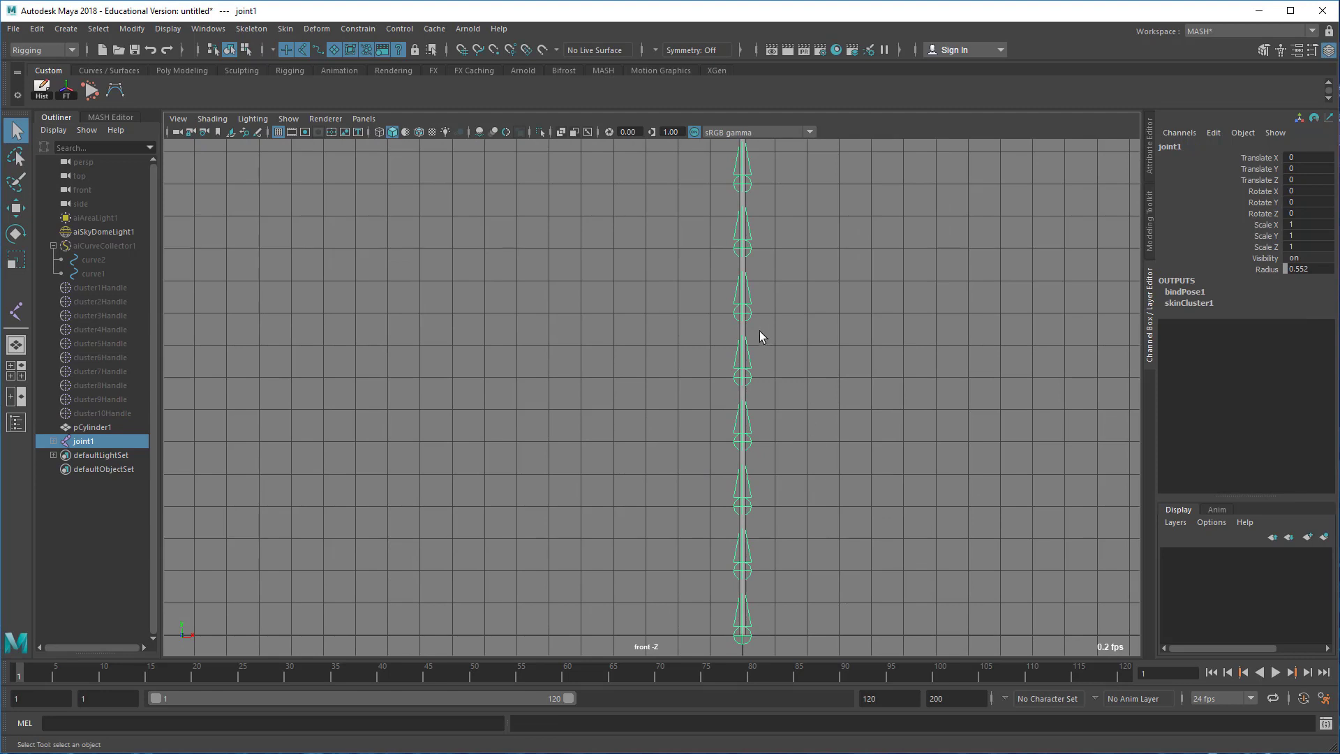
click(751, 312)
key(e)
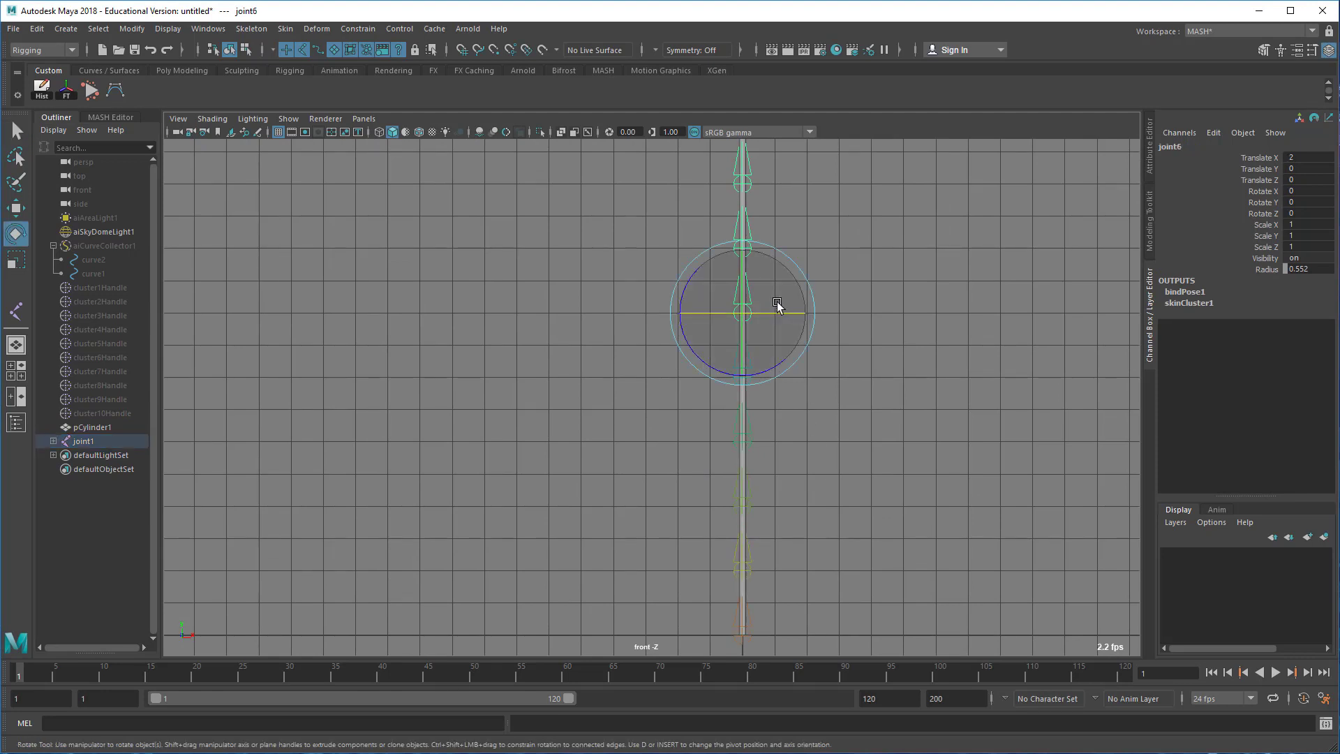
drag(697, 284, 765, 284)
key(ctrl+z)
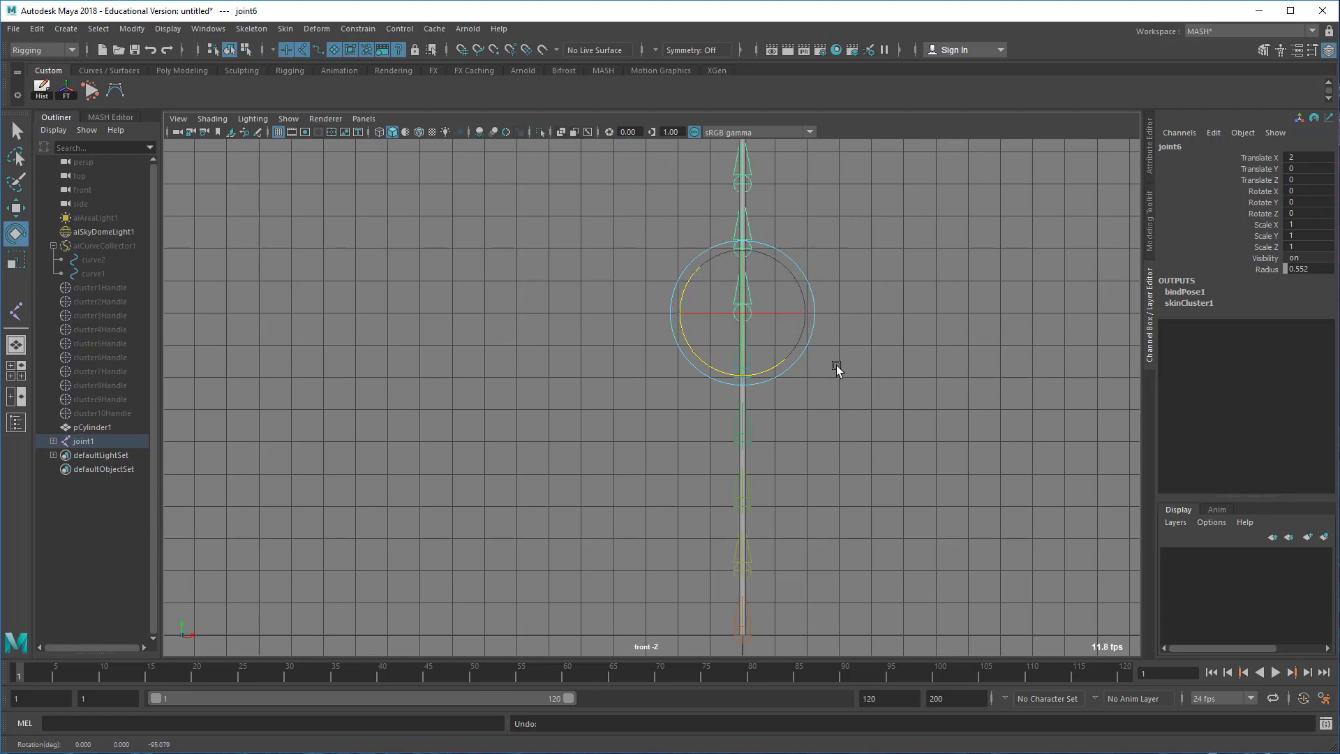
key(ctrl+z)
key(ctrl+z)
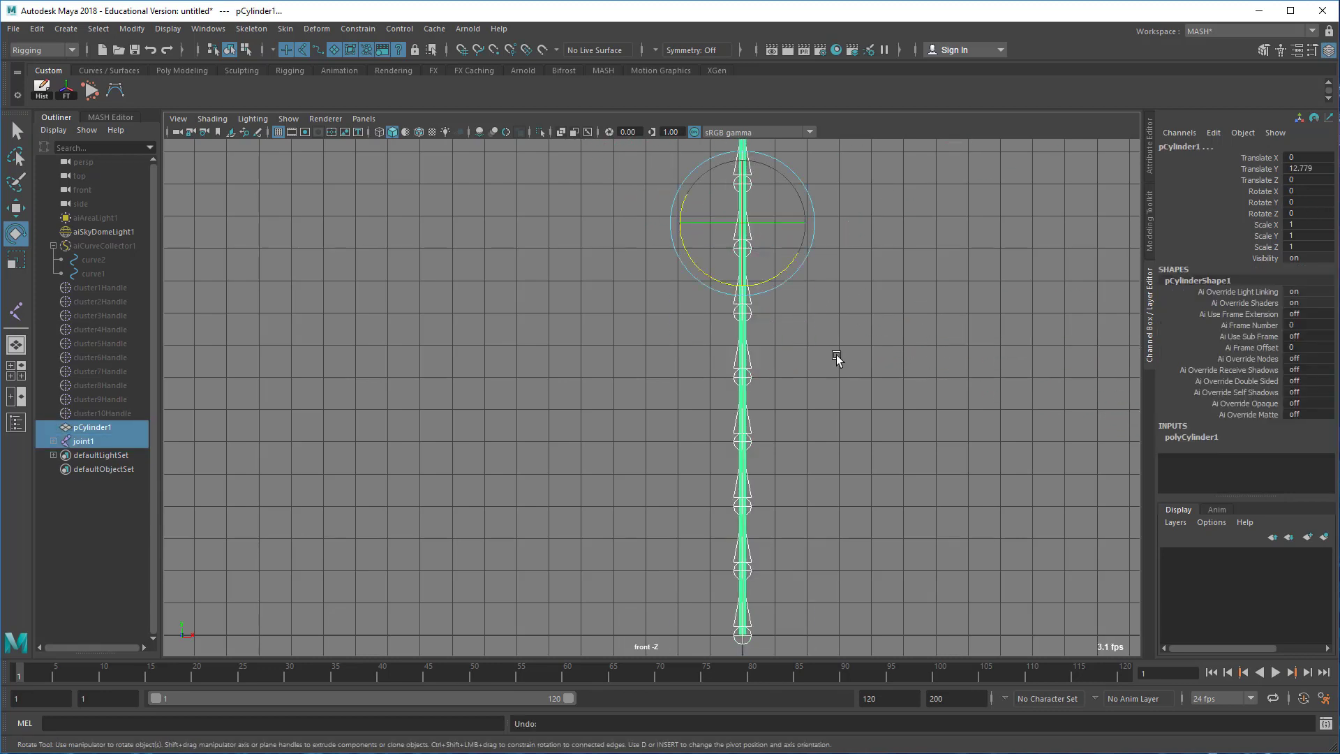
Bind pCylinder1 to the joint hierarchy using the Closest distance bind method.
click(284, 28)
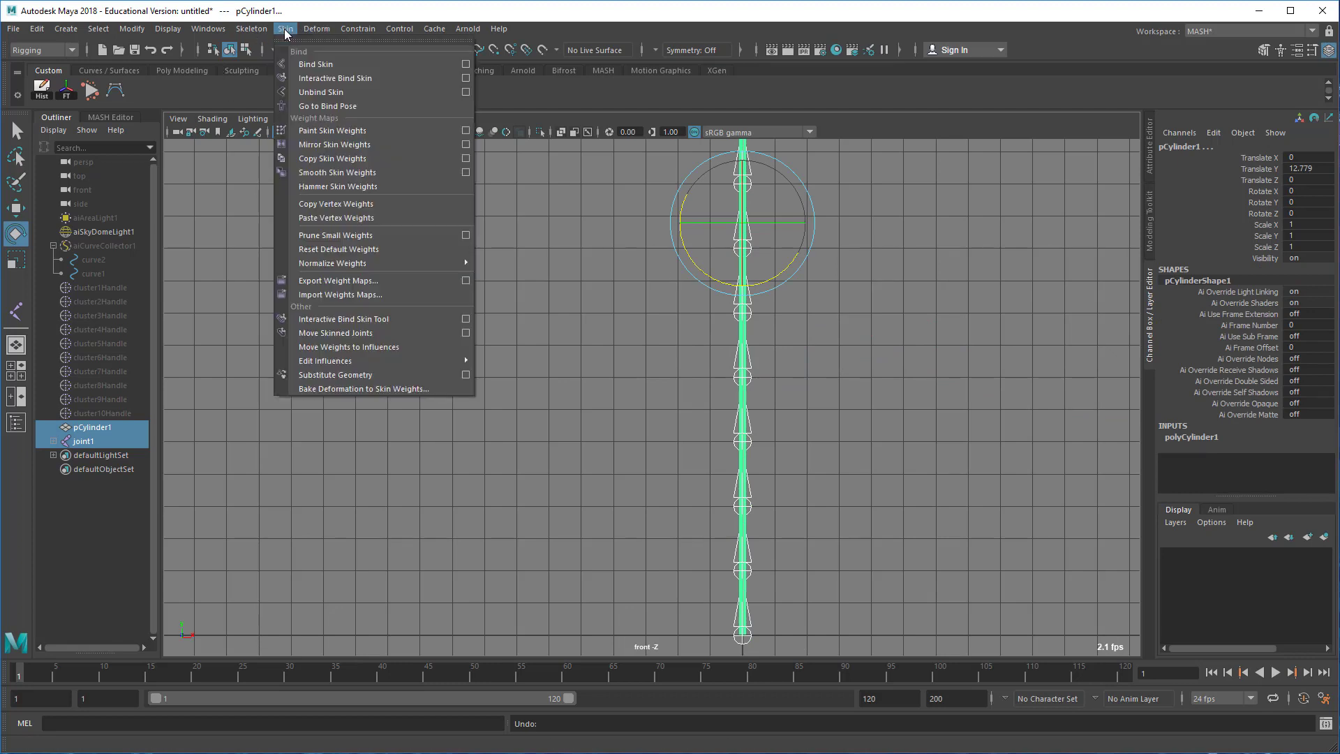
click(465, 63)
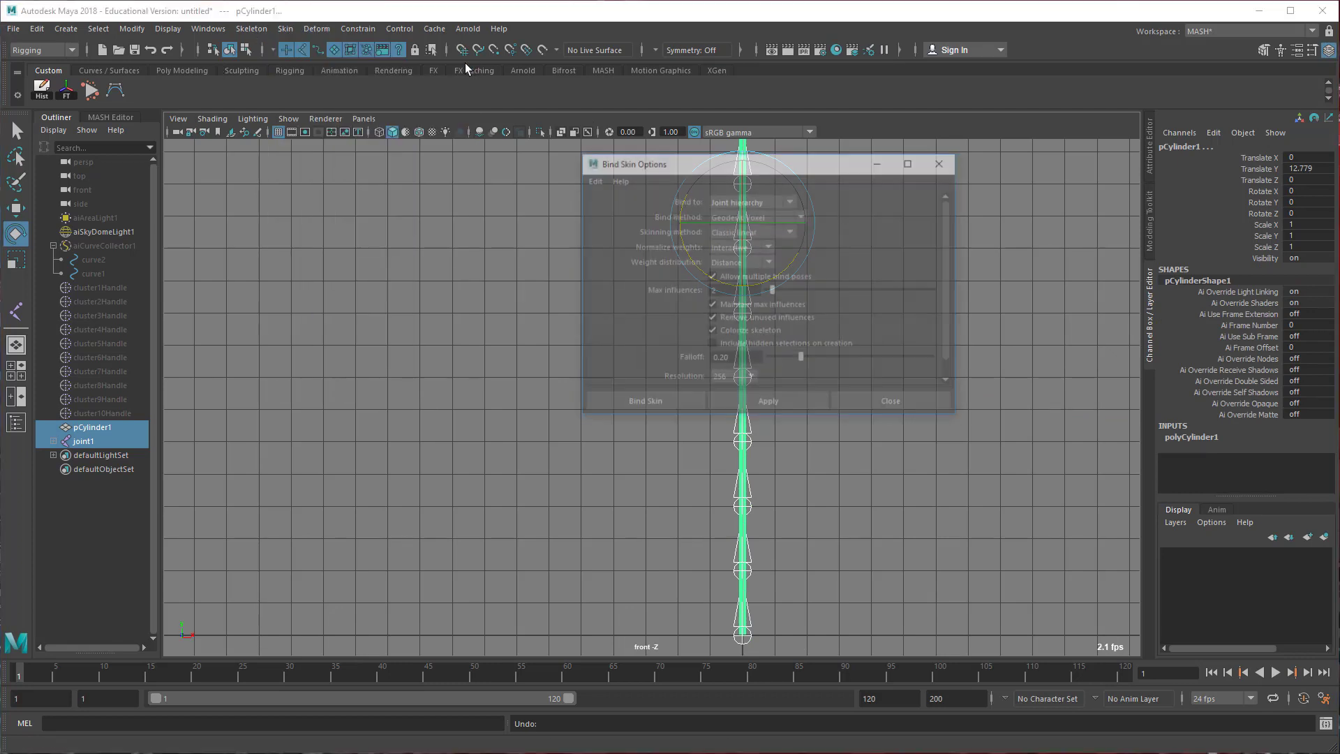
click(742, 232)
click(745, 217)
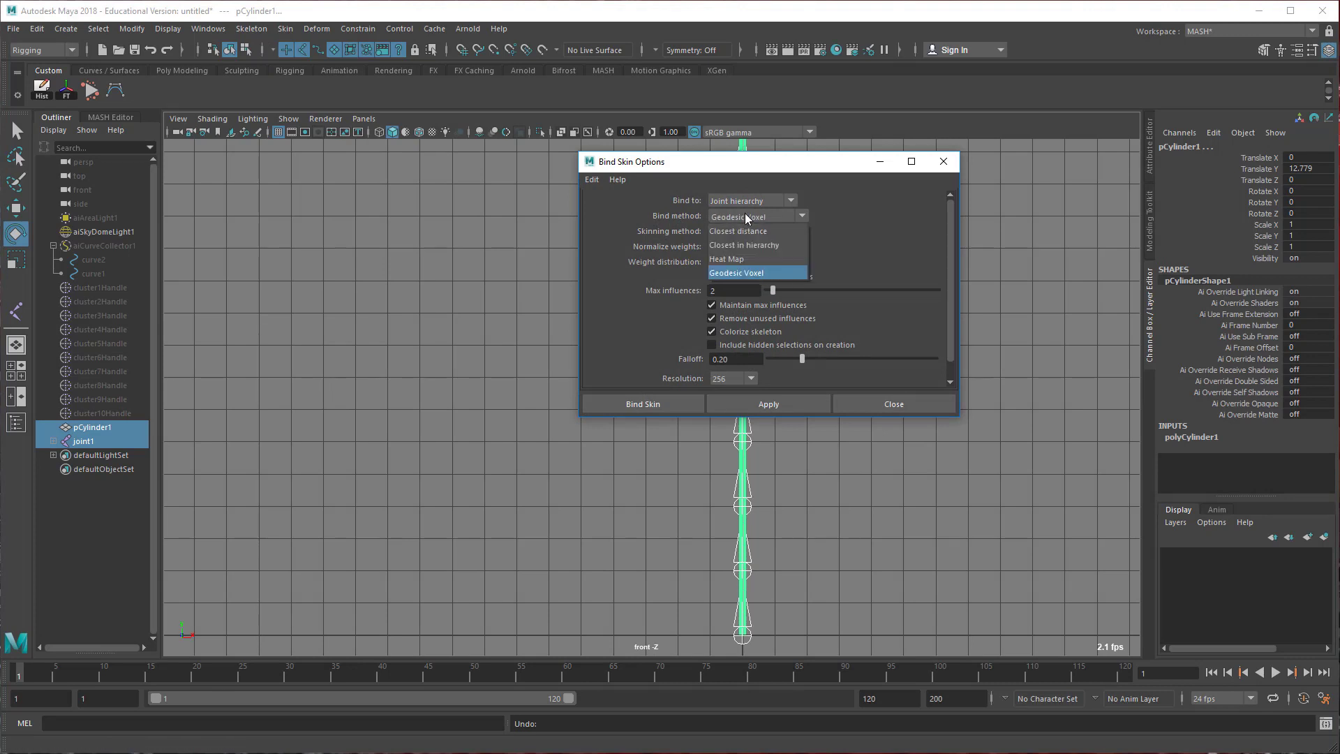
click(744, 230)
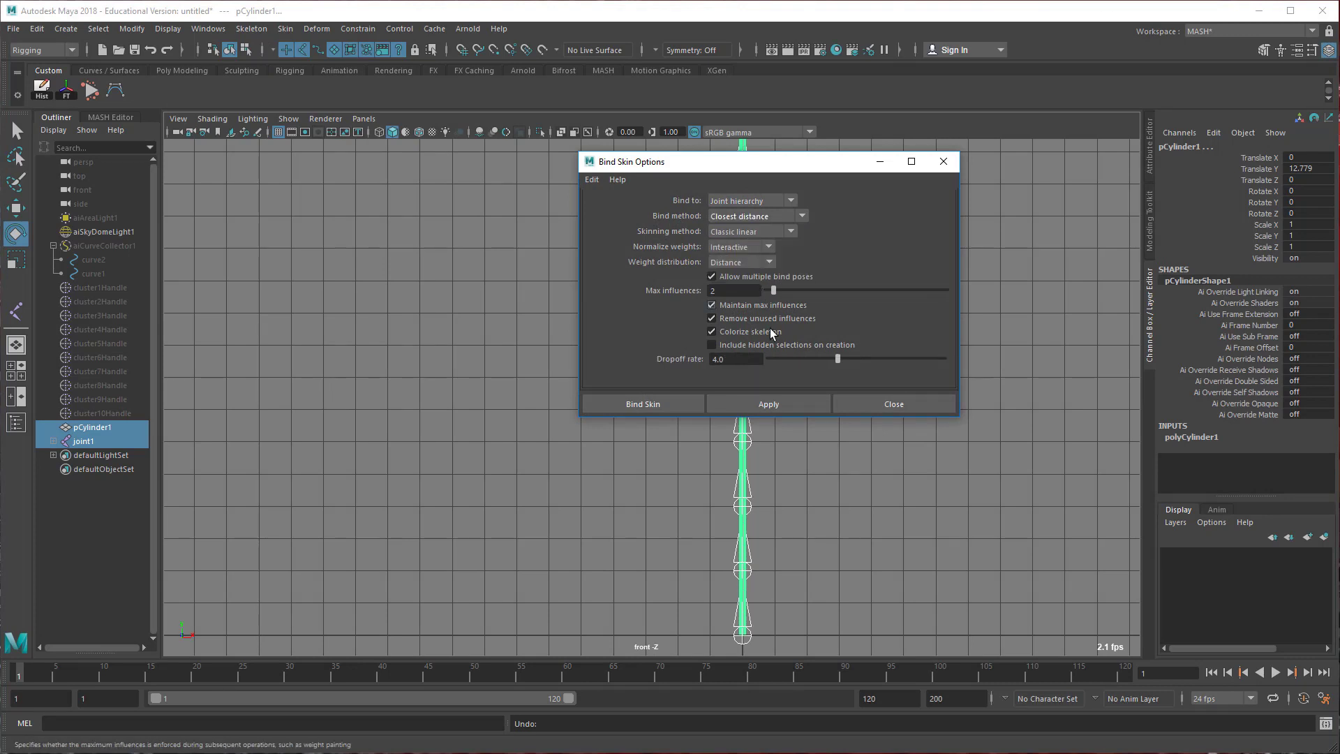
click(656, 404)
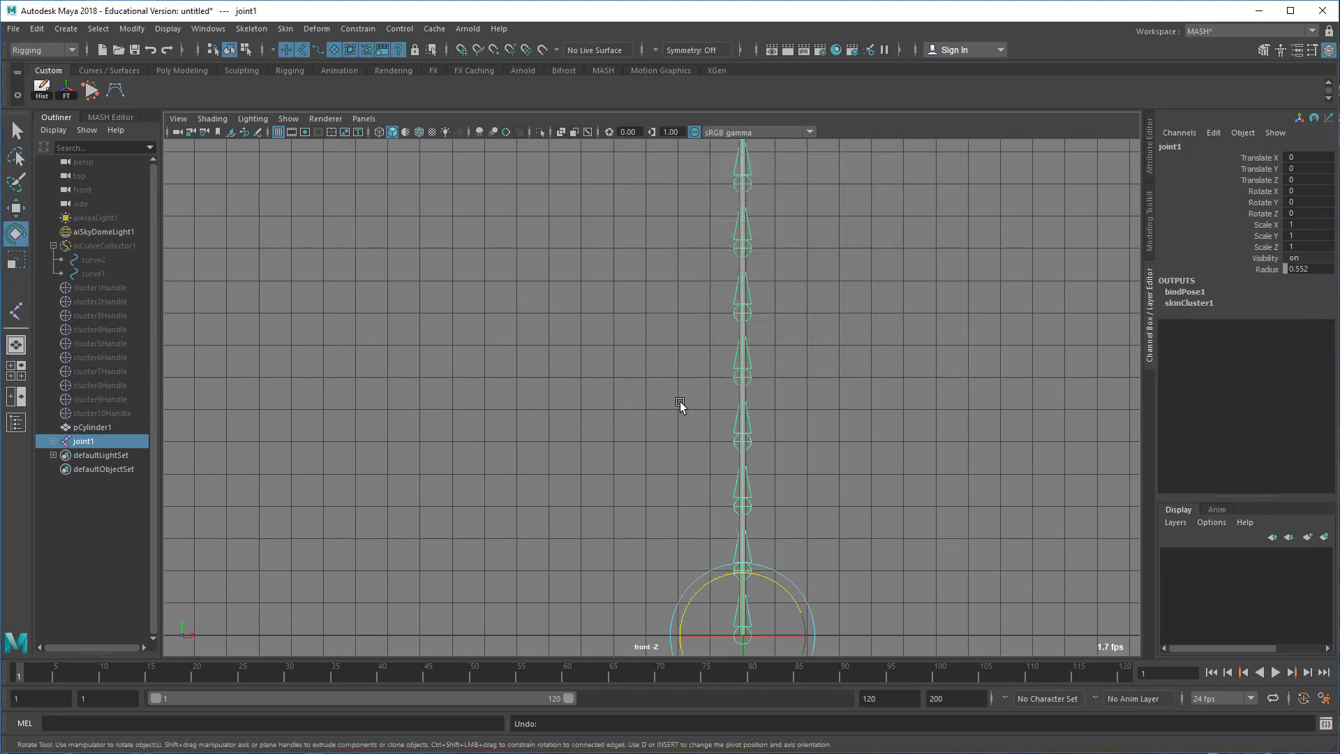
Test the skinning by rotating joint6 and rotating joint4 about -41.6° in Z, and undo both rotations.
click(752, 313)
drag(693, 278, 659, 305)
click(751, 438)
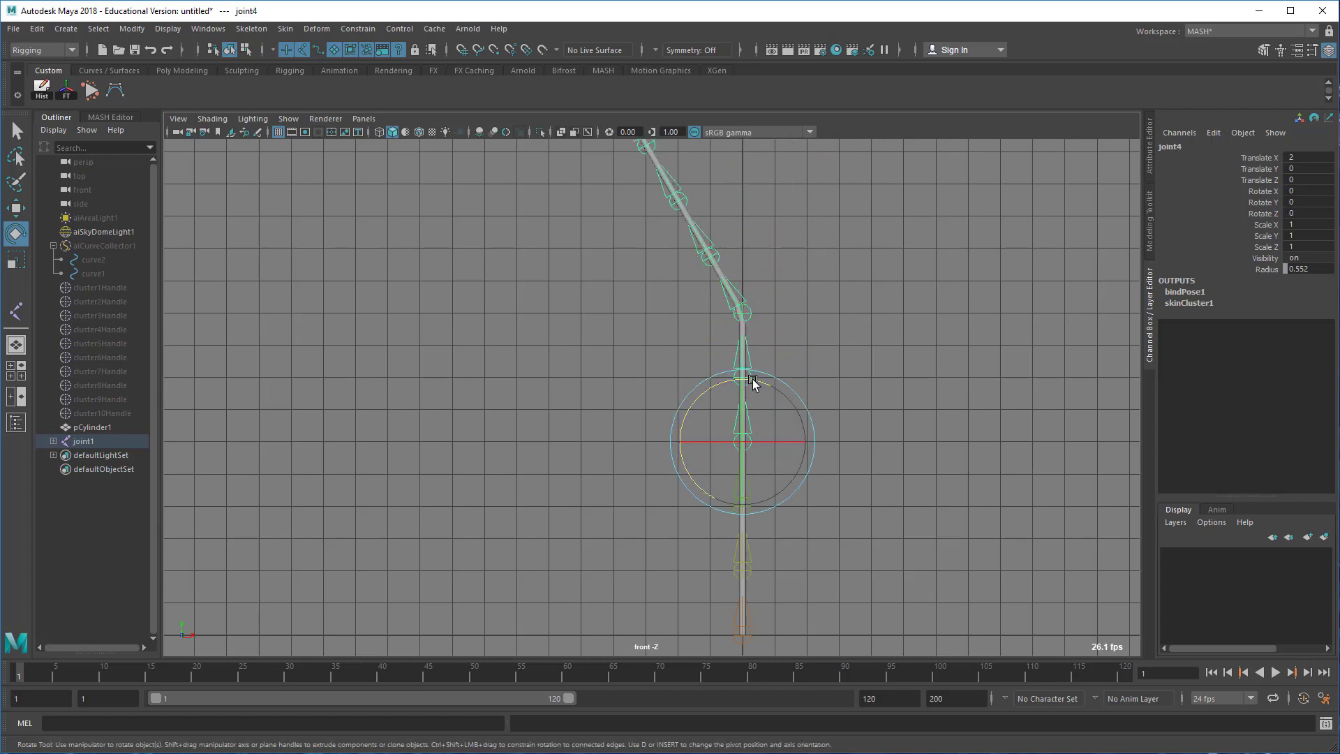
drag(754, 380, 792, 402)
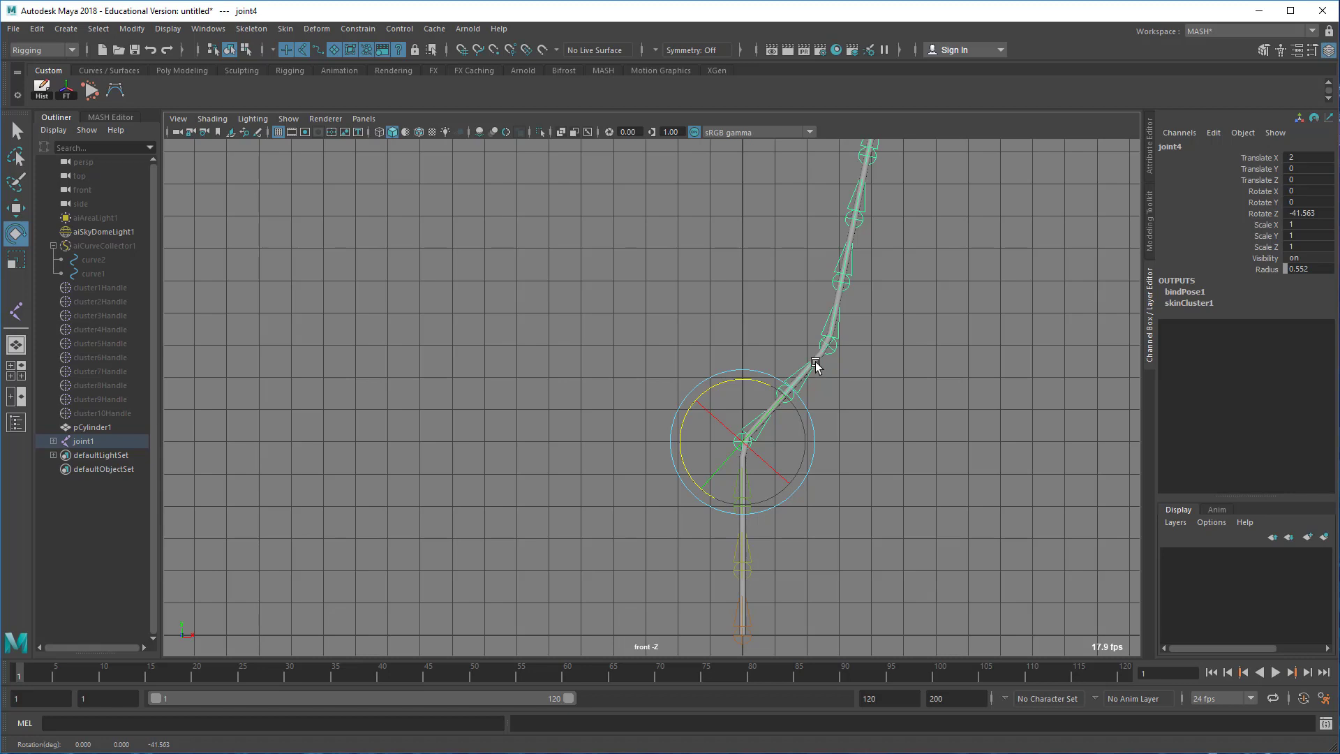
key(ctrl+z)
key(ctrl+z)
key(ctrl+z)
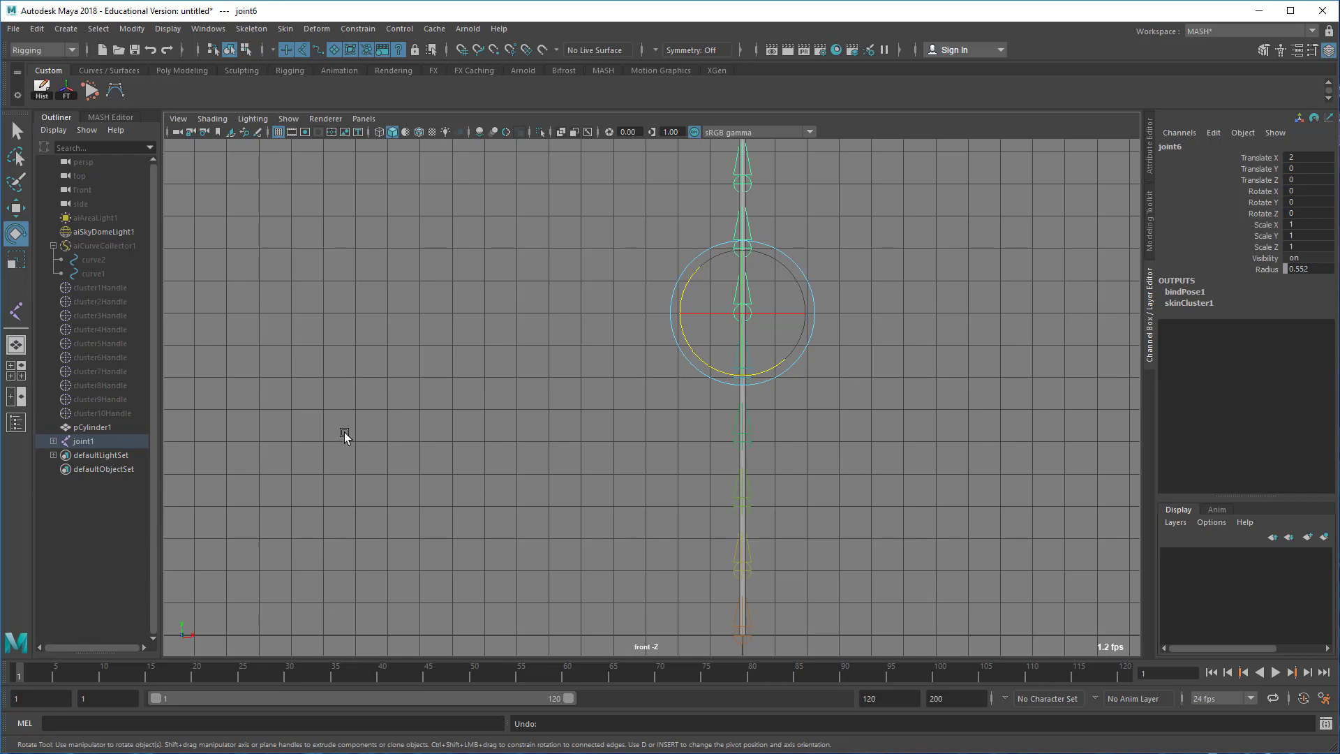
Start a CV curve with its first point snapped to the grid 2 units in X beside the base of the joint chain.
scroll(541, 483, down, 3)
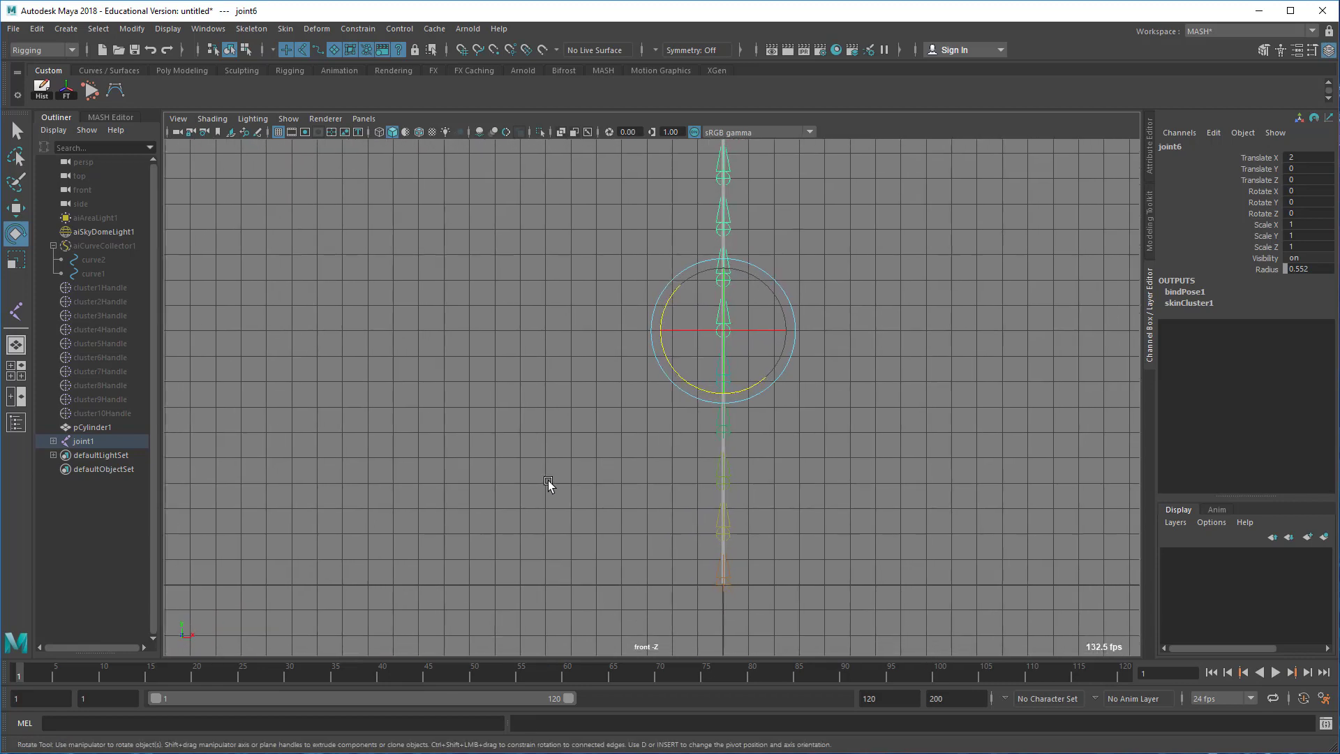
scroll(530, 488, down, 1)
alt+right_drag(857, 481, 611, 429)
alt+middle_drag(626, 429, 542, 459)
alt+right_drag(838, 446, 762, 440)
alt+middle_drag(755, 416, 716, 449)
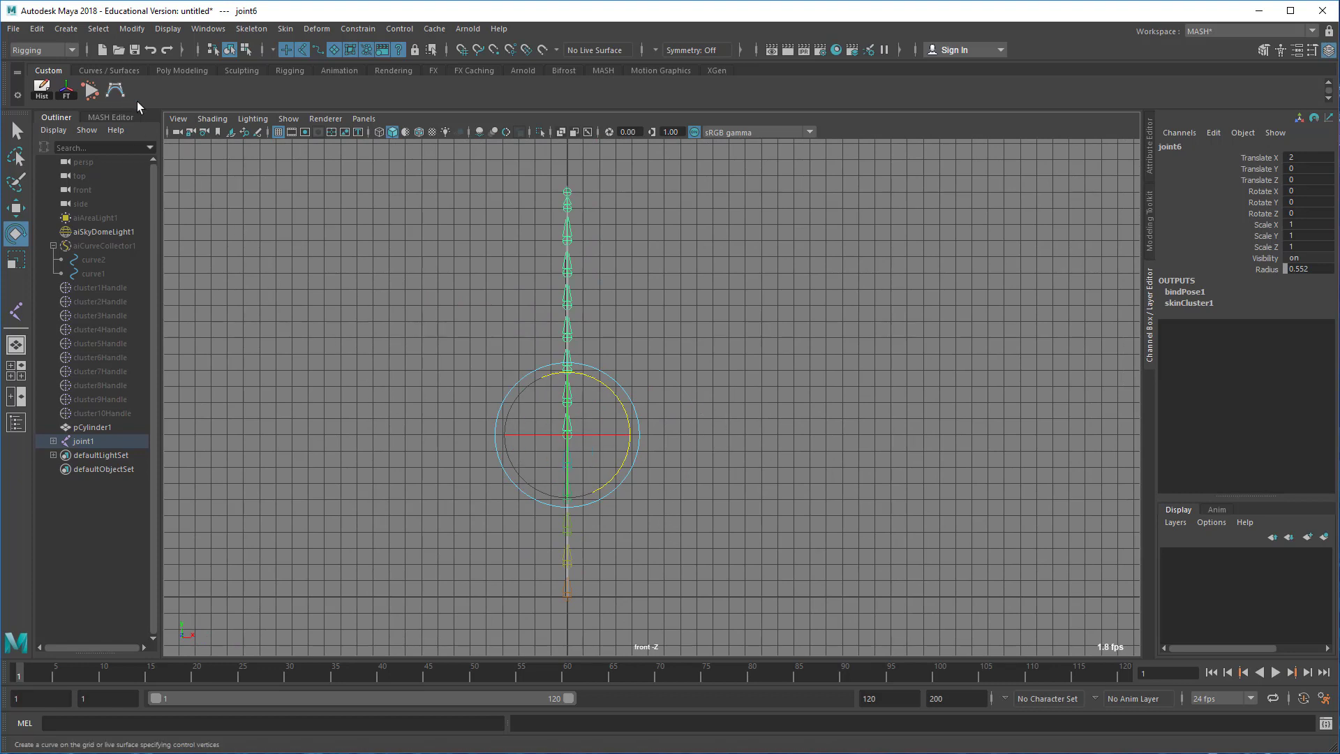
click(116, 91)
alt+right_drag(520, 473, 634, 478)
alt+middle_drag(617, 534, 625, 472)
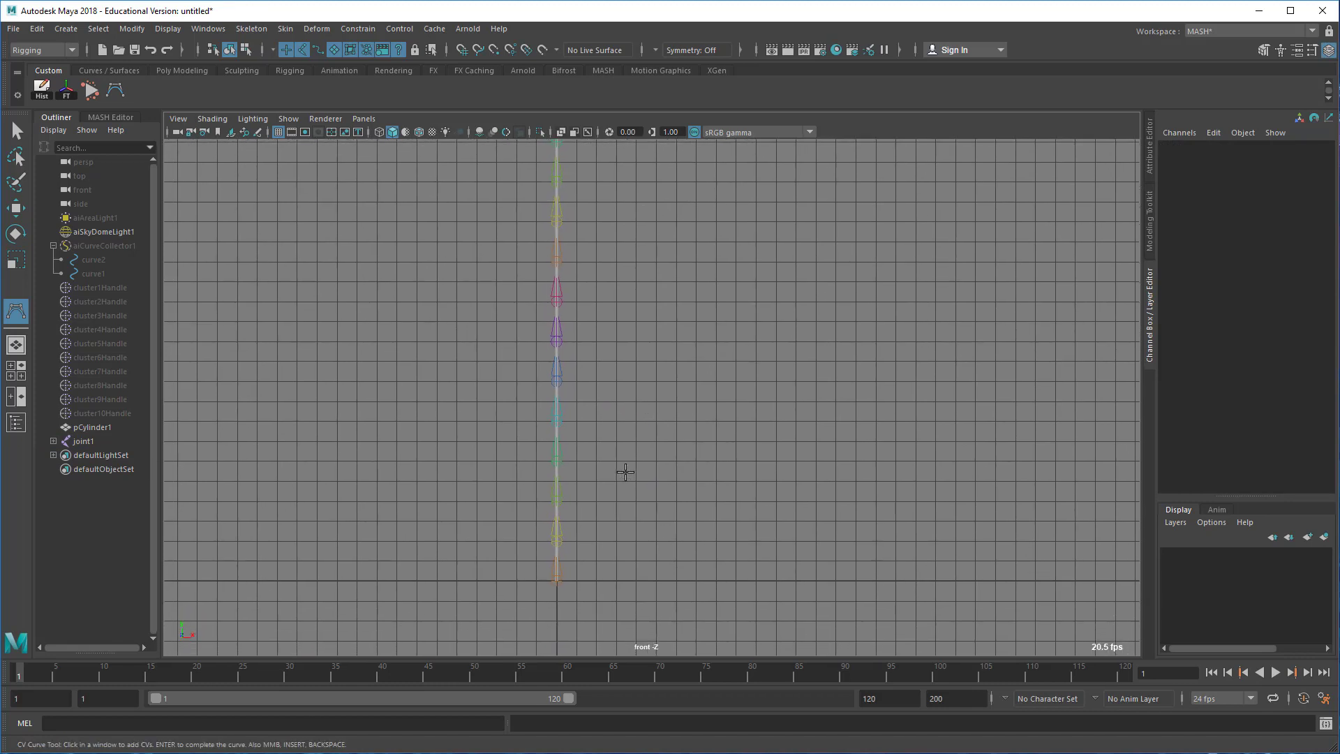
click(597, 581)
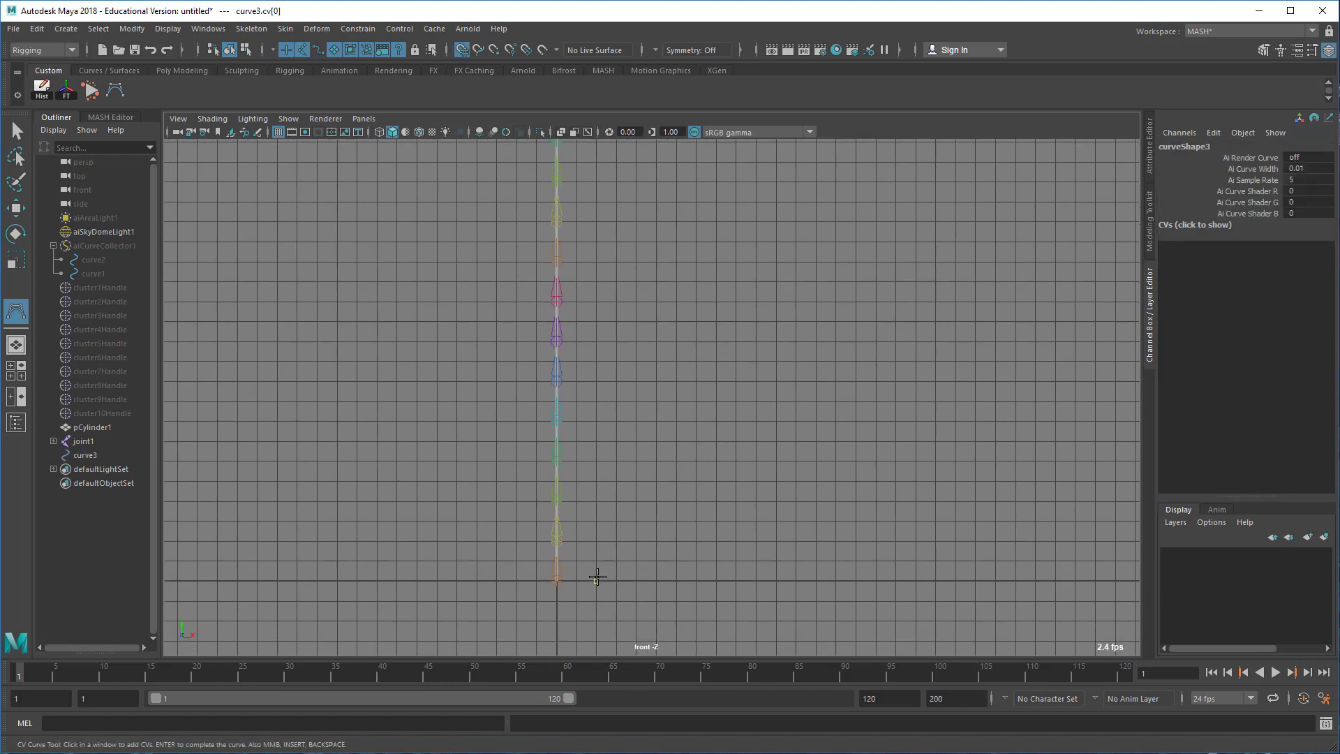
click(597, 536)
click(597, 501)
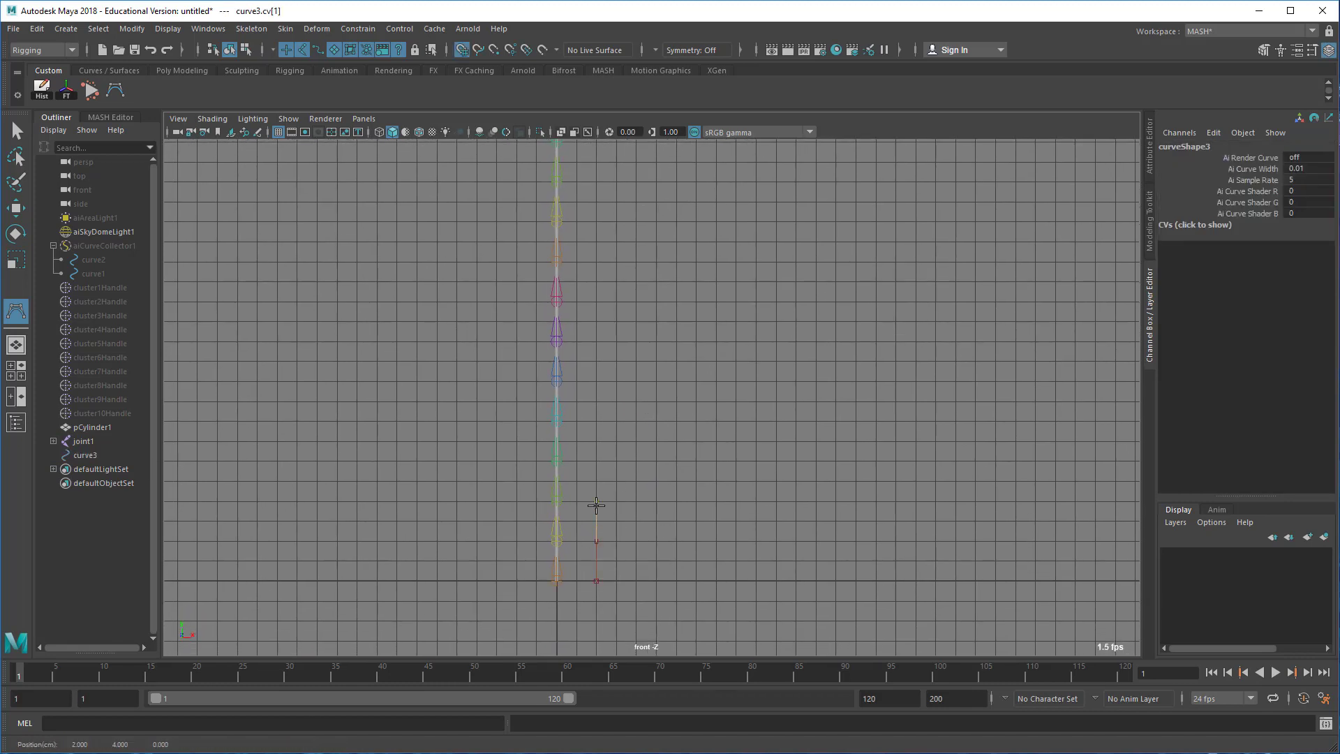
click(596, 461)
click(597, 421)
click(597, 382)
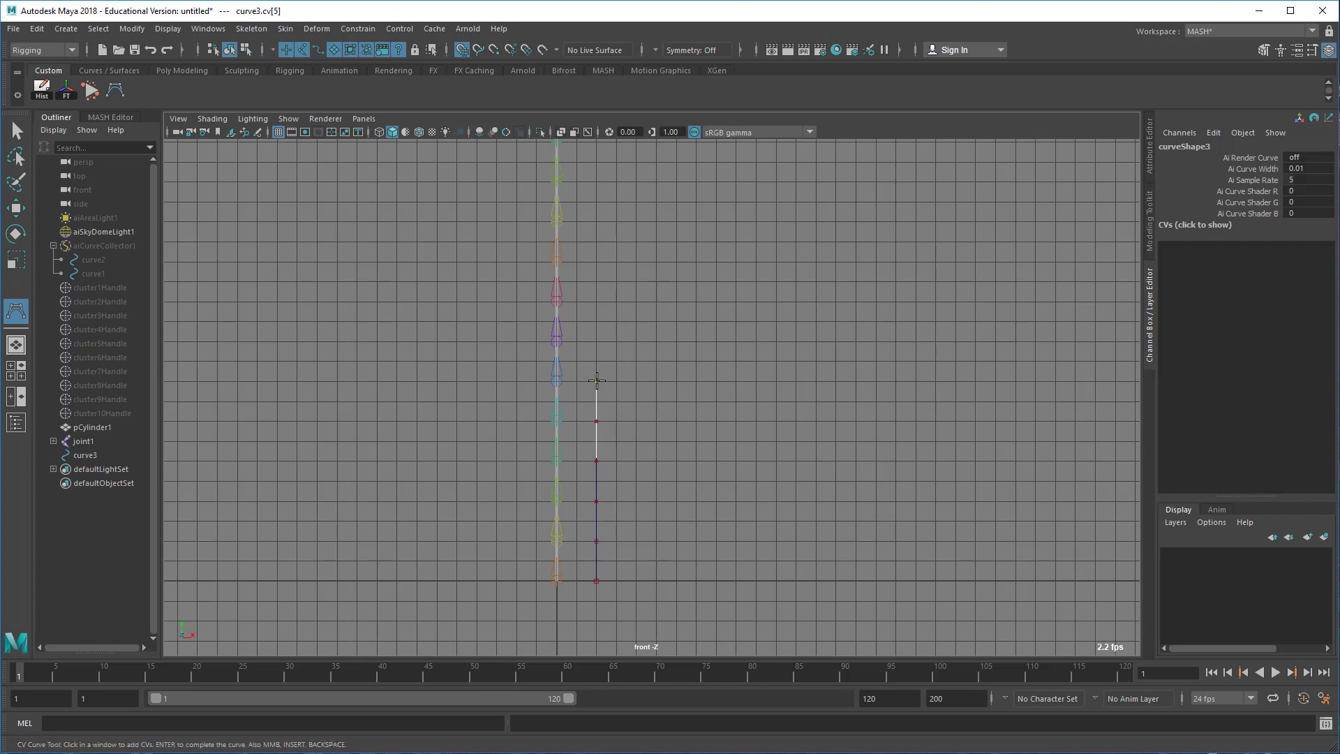
click(597, 342)
key(ctrl+z)
key(ctrl+z)
key(ctrl+z)
key(ctrl+z)
key(ctrl+z)
Continue the curve straight up with grid-snapped CVs every 4 units, ending level with the tip joint, and finish it.
key(x)
click(596, 501)
click(595, 422)
click(596, 342)
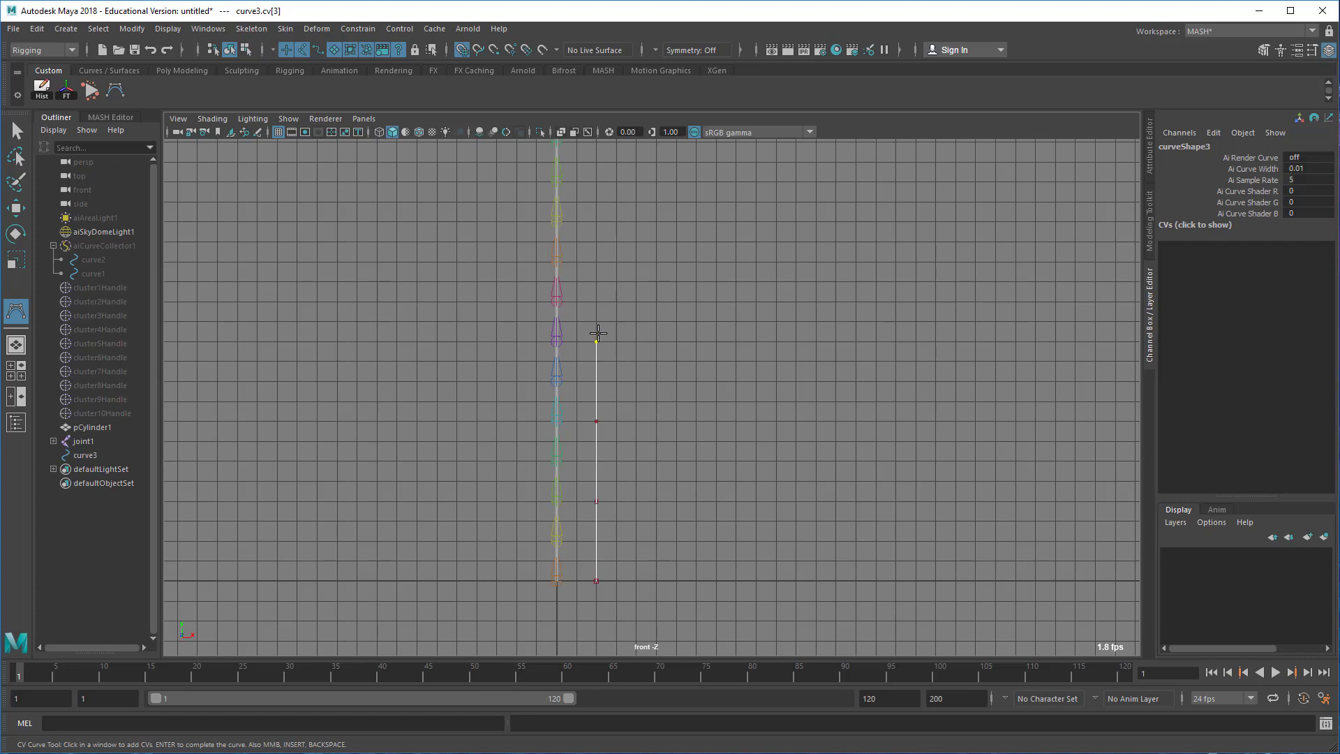
click(596, 262)
click(597, 181)
alt+middle_drag(614, 200, 613, 361)
click(592, 289)
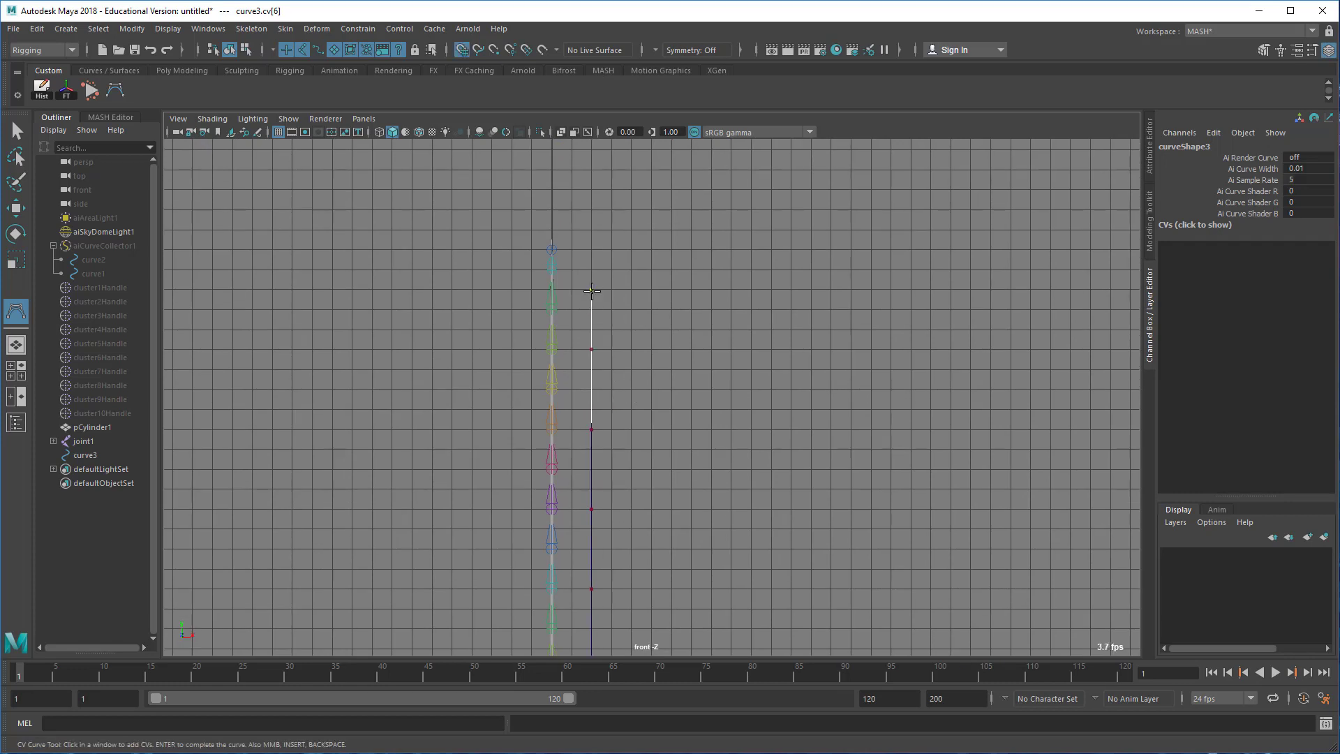
click(591, 250)
key(Return)
Snap the pivot of curve3 to the curve's bottom end point.
key(e)
alt+middle_drag(712, 464, 749, 250)
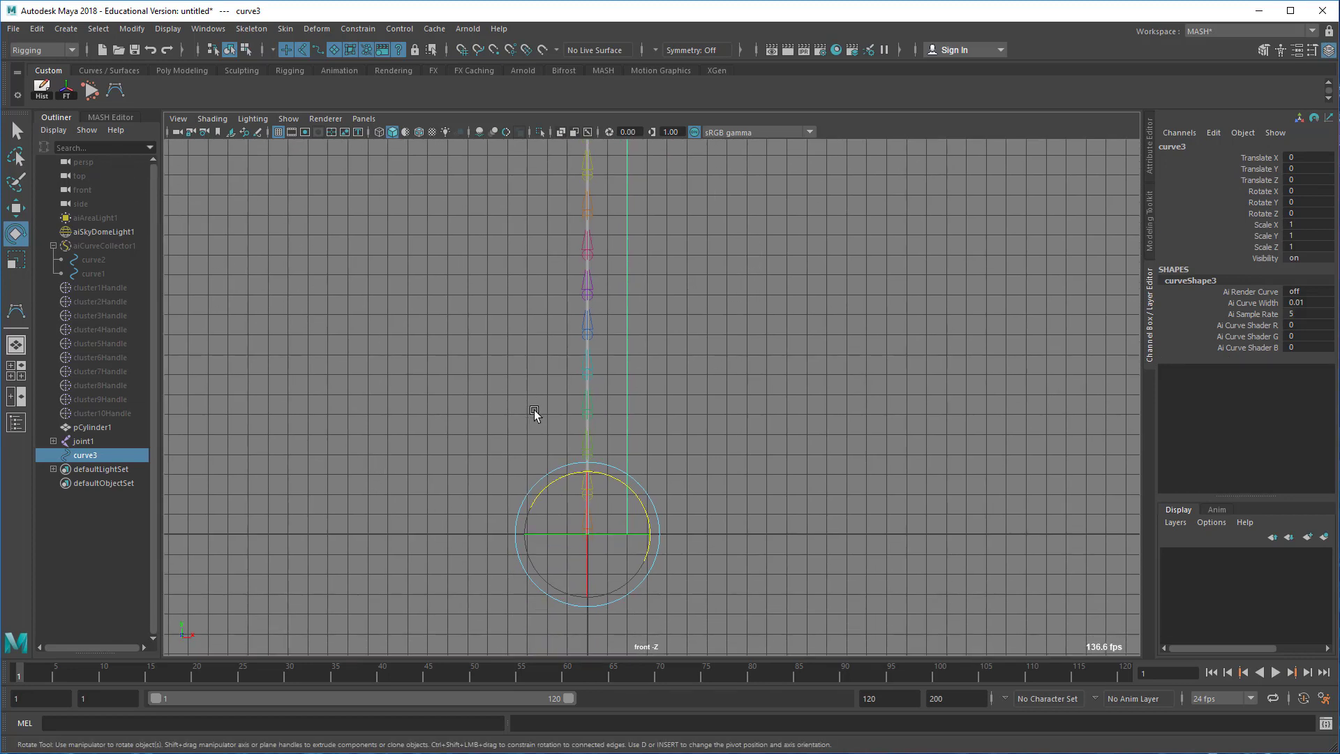
key(d)
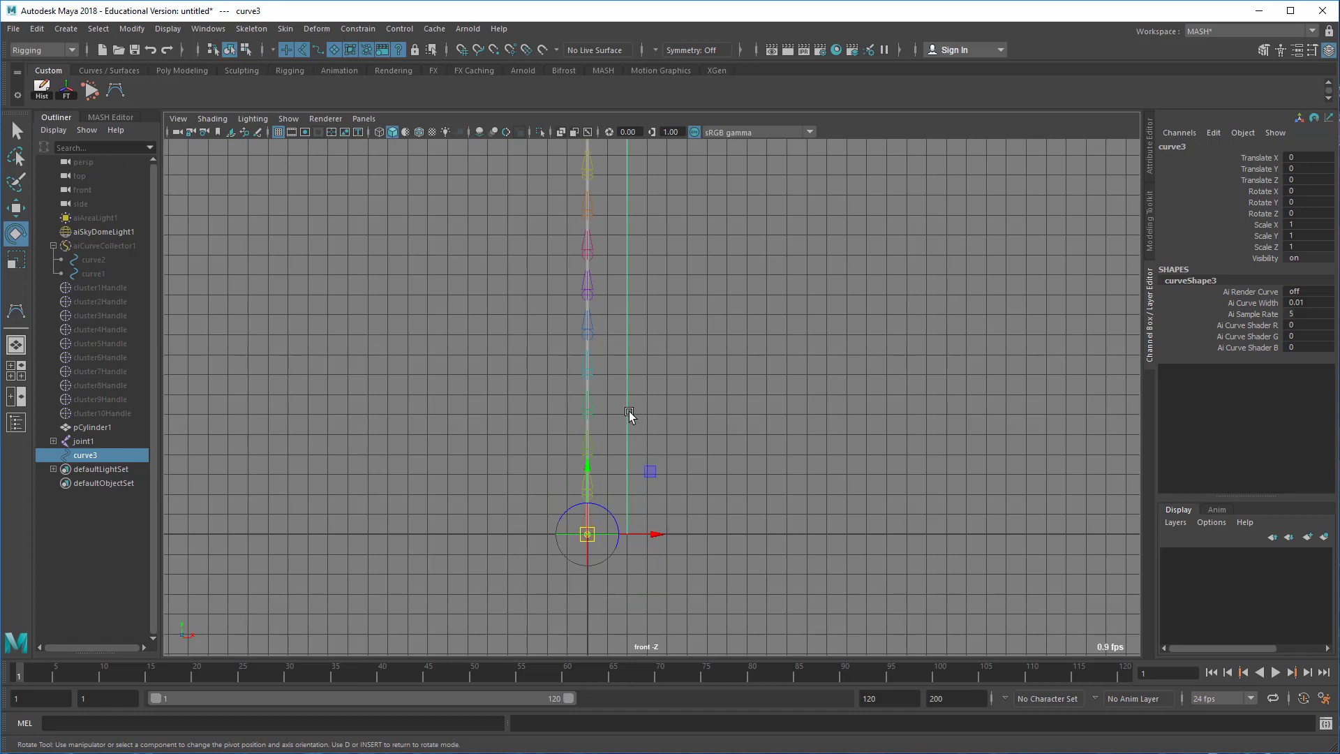
key(c)
middle_drag(629, 410, 572, 723)
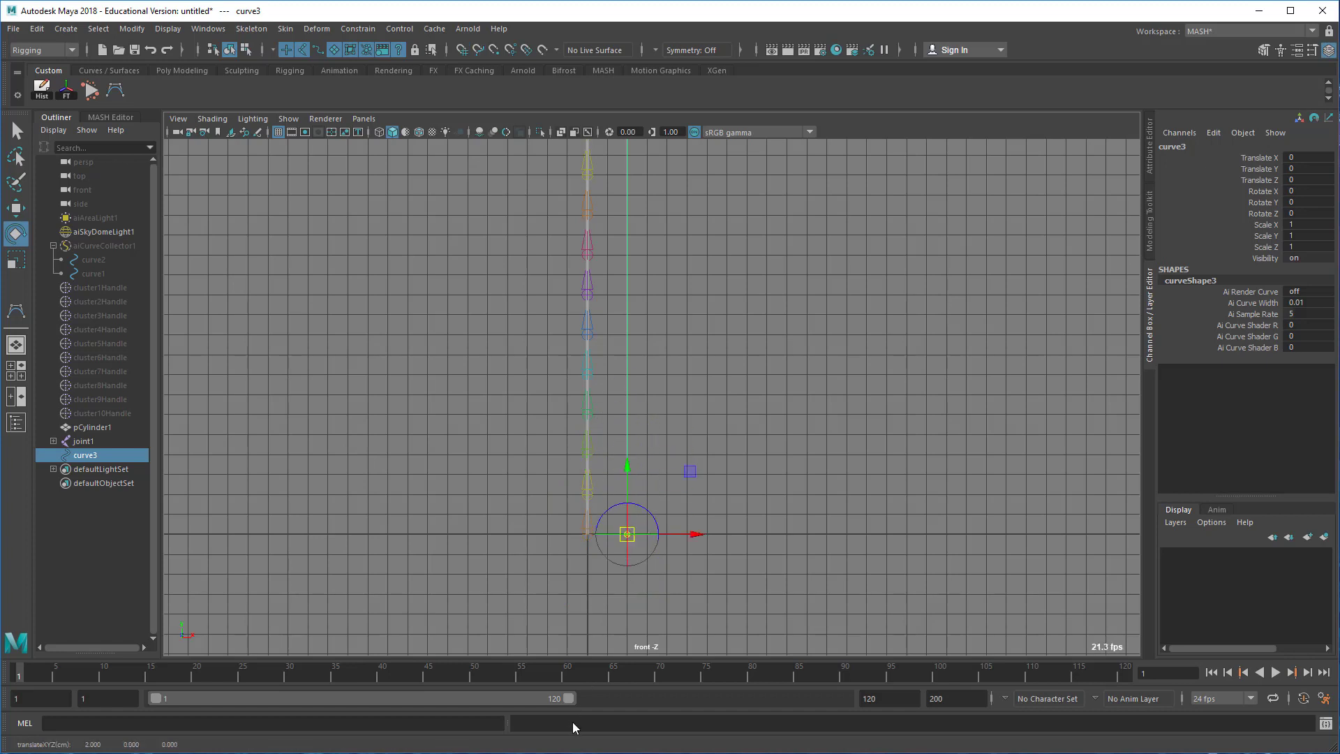
key(d)
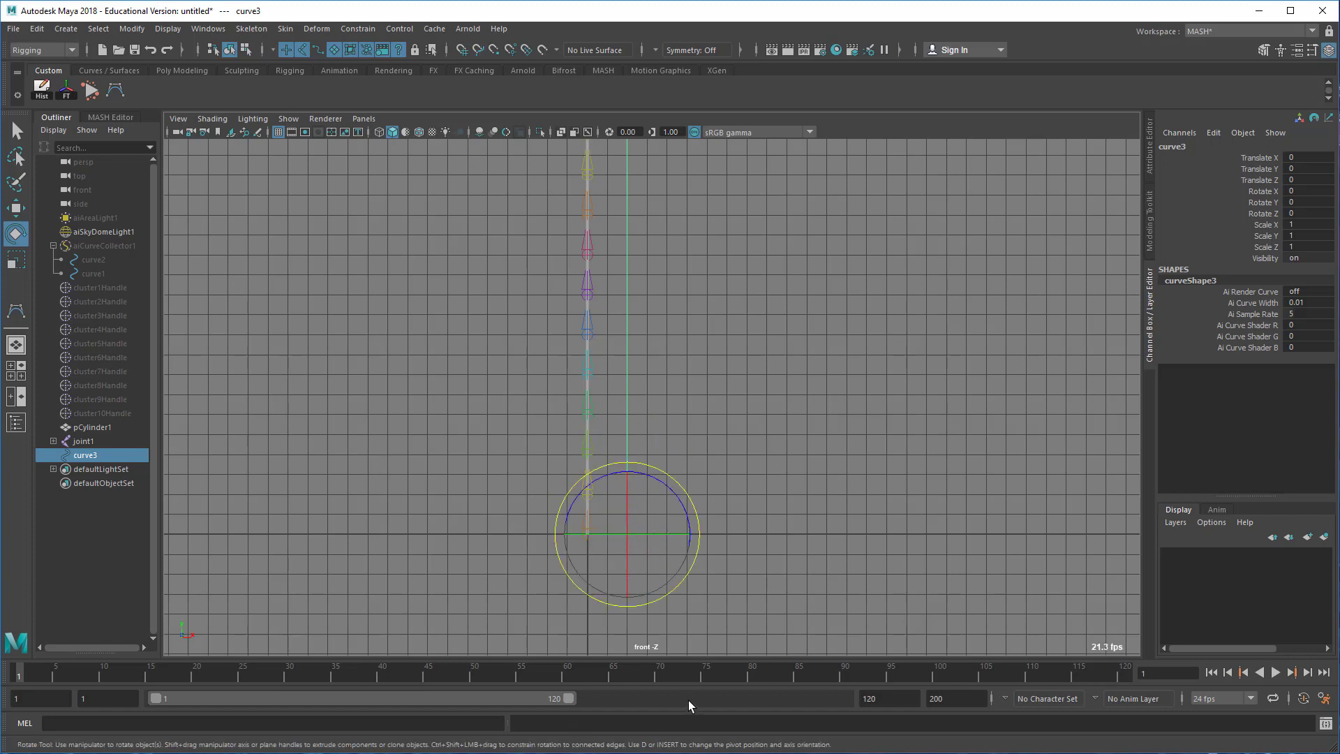
Move curve3 onto the joint chain with grid snapping, to Translate X -2, and check its alignment along the chain.
key(w)
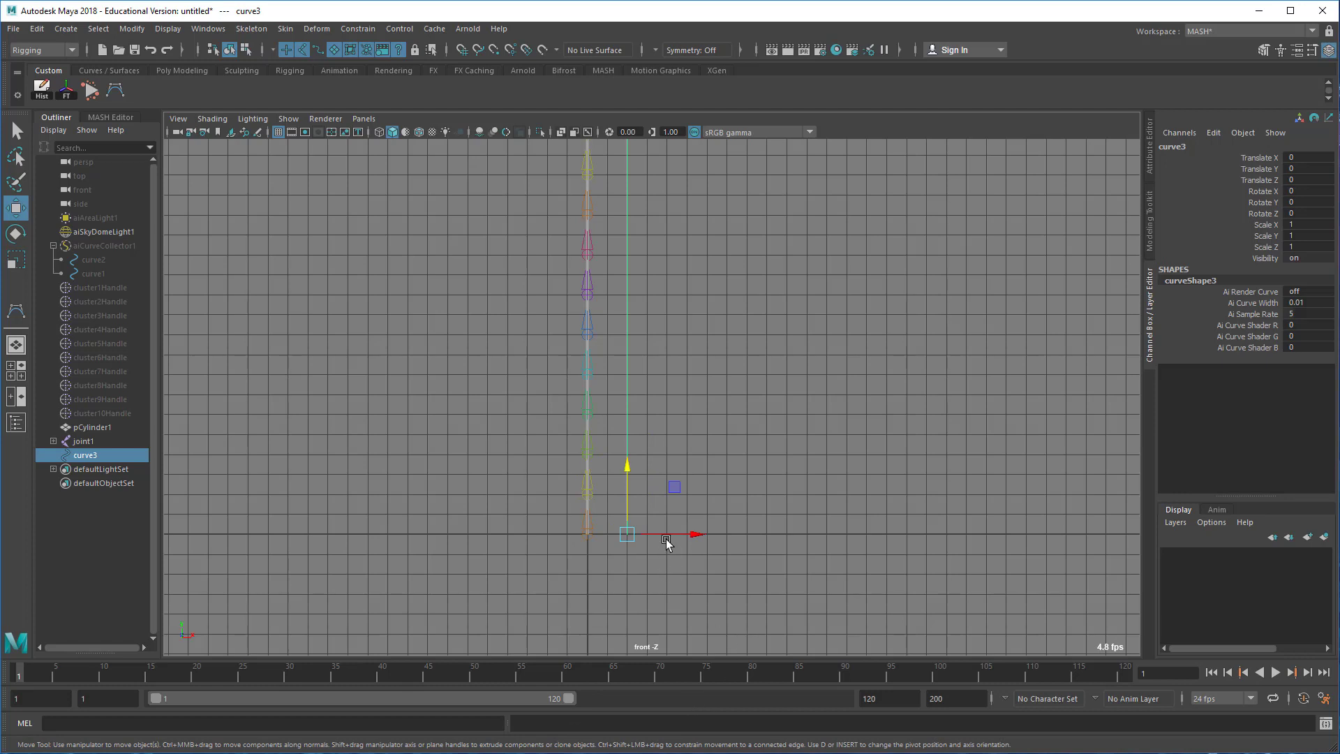
key(x)
drag(666, 538, 580, 534)
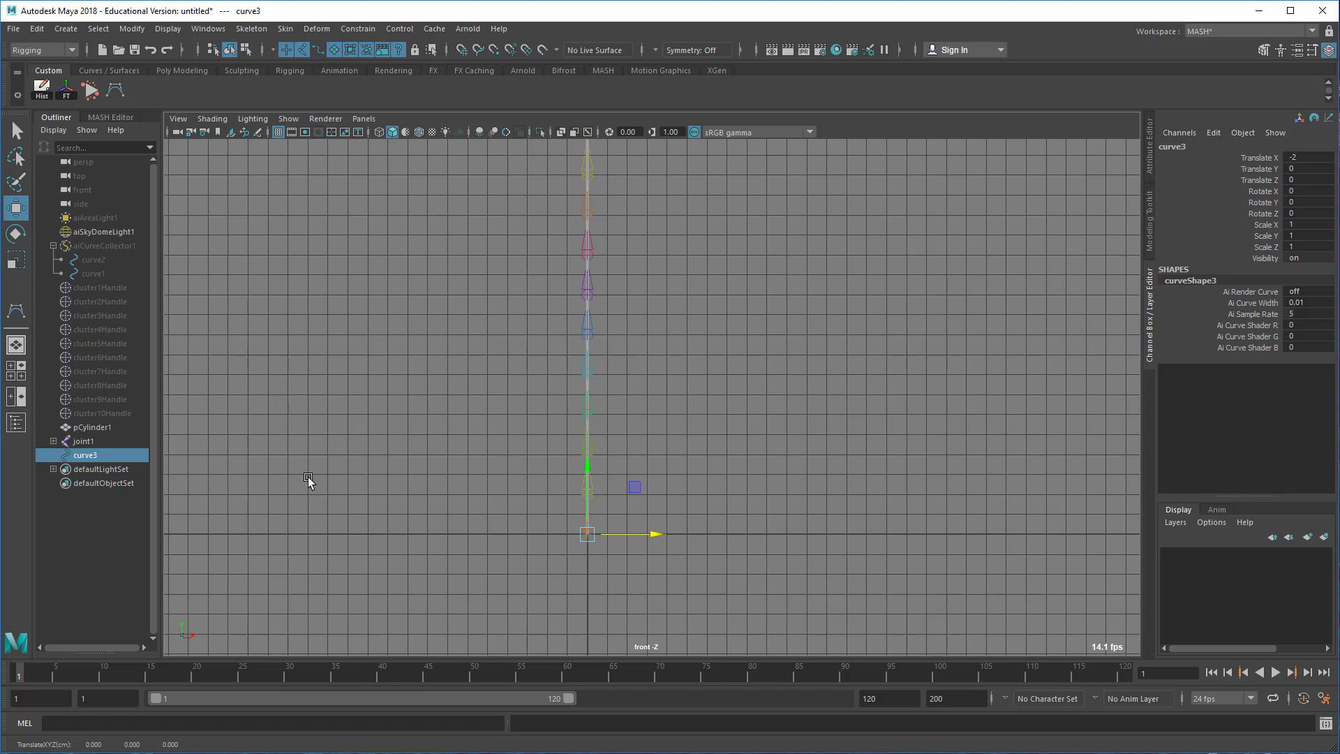
alt+right_drag(427, 379, 851, 391)
alt+middle_drag(704, 223, 794, 626)
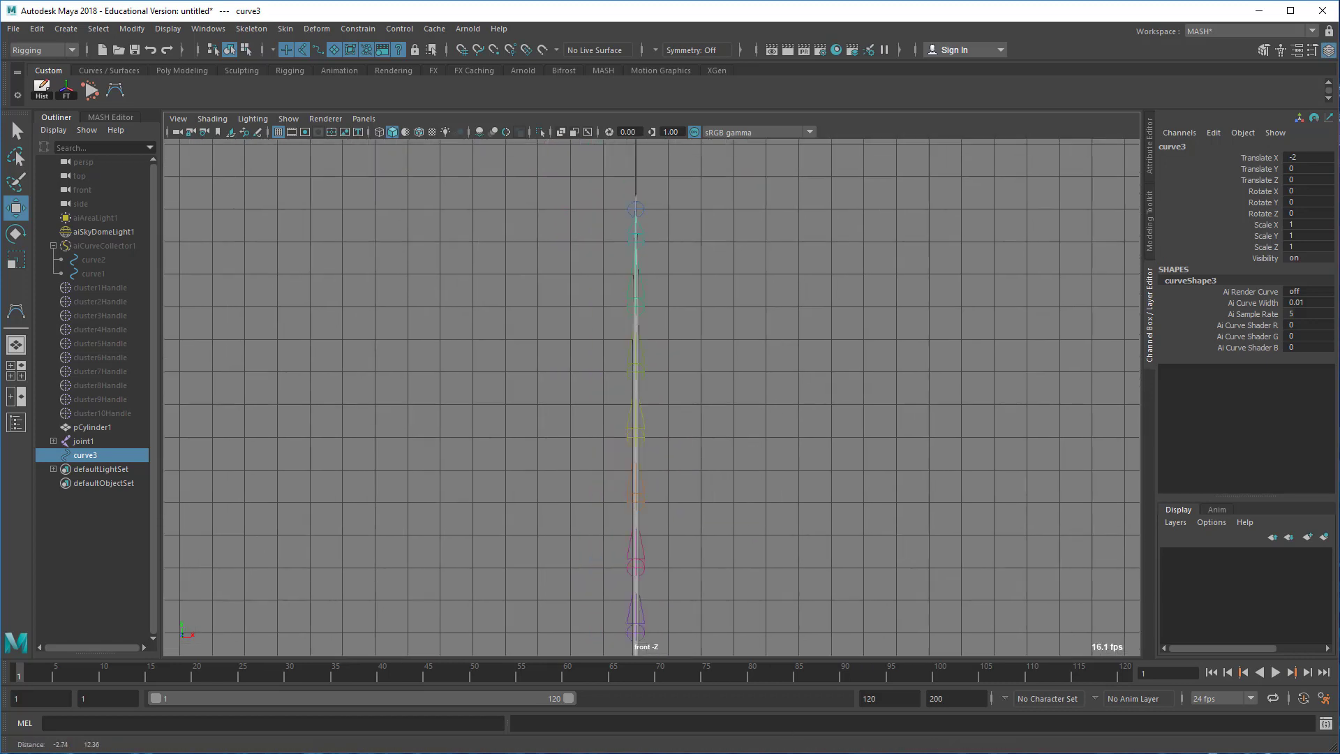
alt+middle_drag(687, 293, 727, 323)
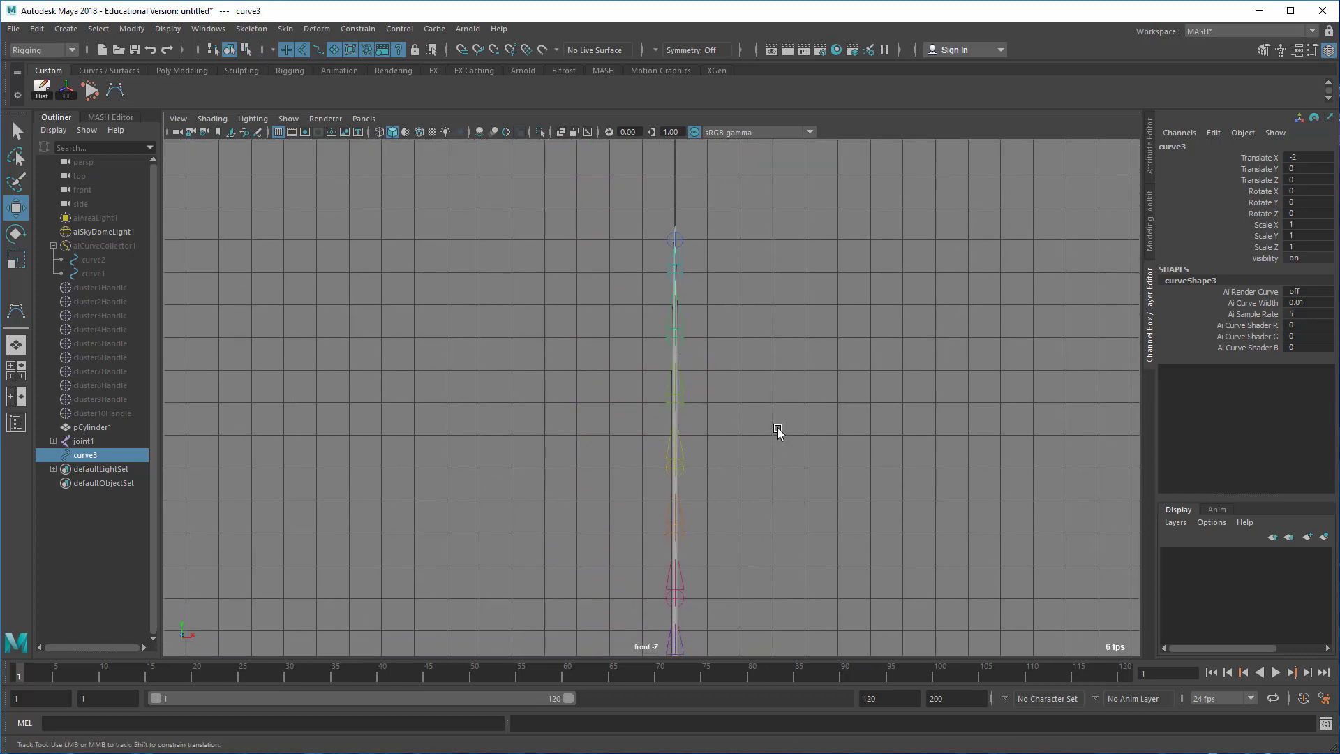
alt+middle_drag(778, 428, 762, 132)
alt+right_drag(783, 420, 700, 564)
alt+middle_drag(696, 504, 661, 375)
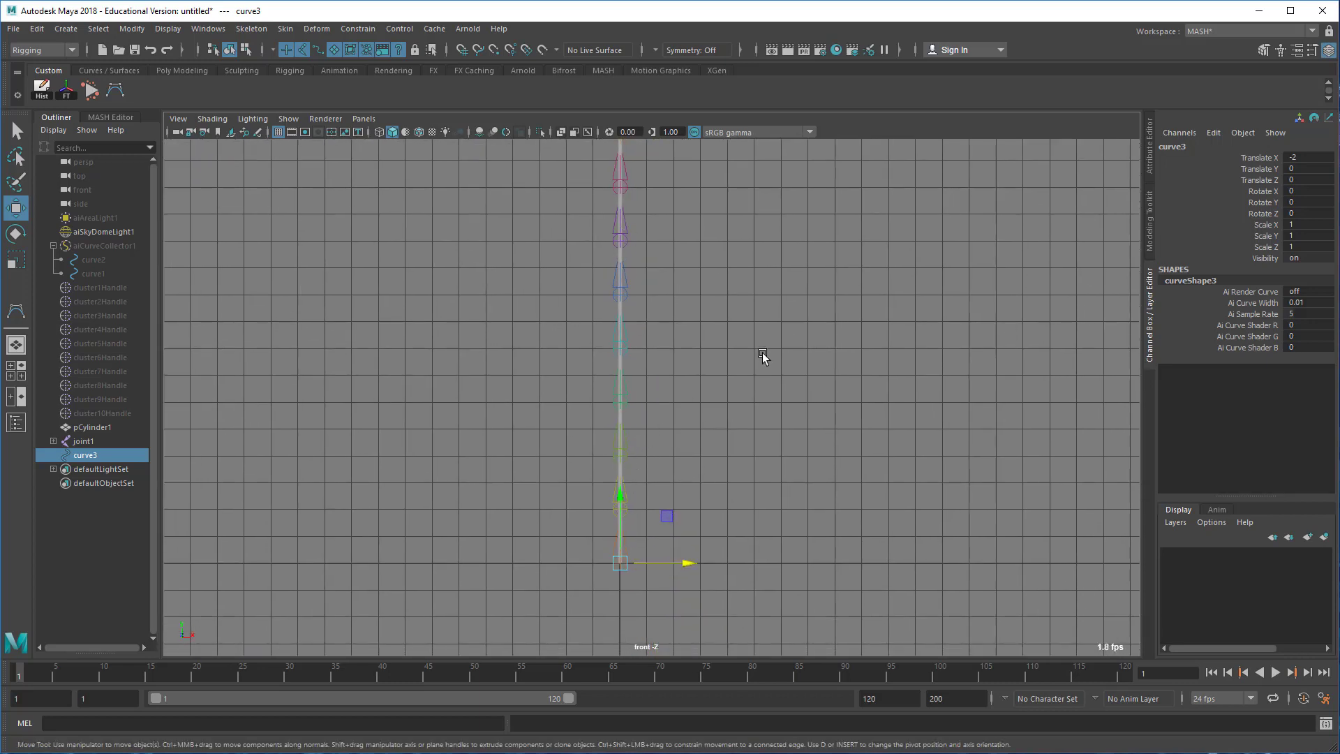
alt+middle_drag(762, 353, 765, 370)
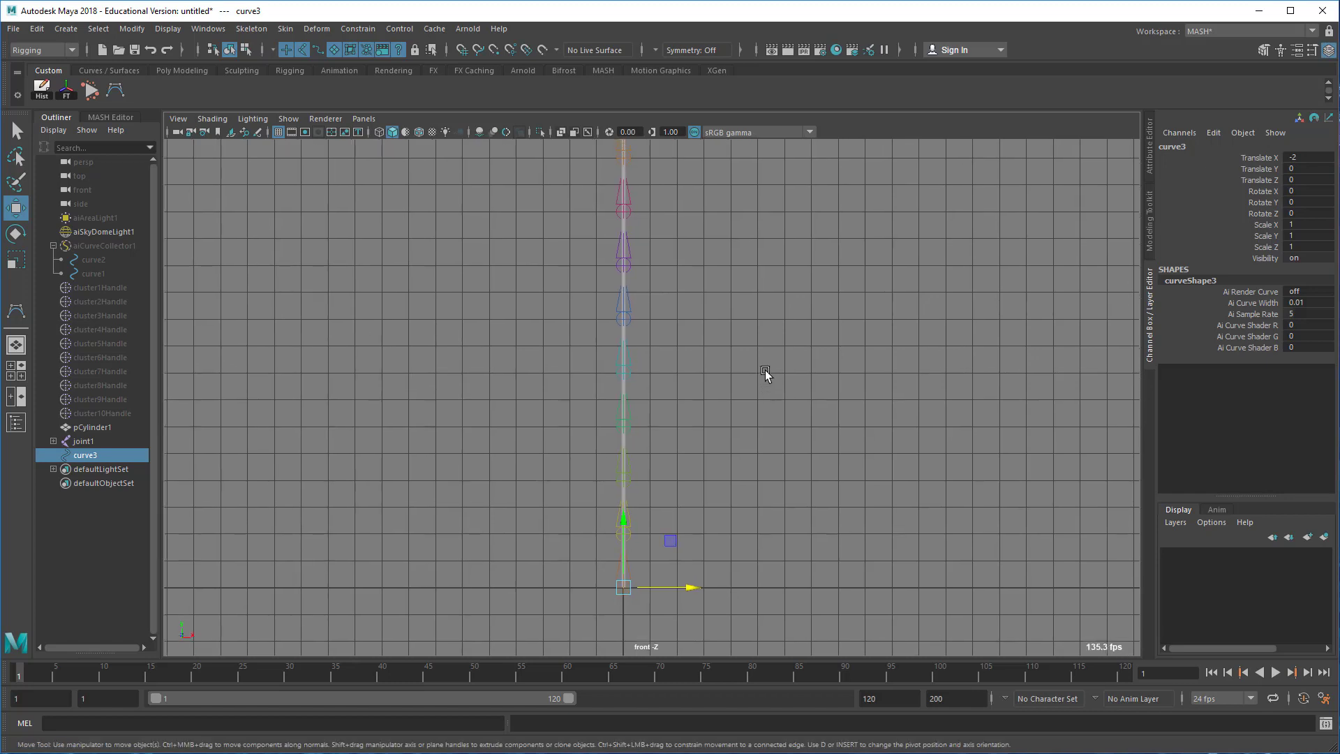
Start the IK Spline Handle tool with Auto create curve turned off.
click(377, 463)
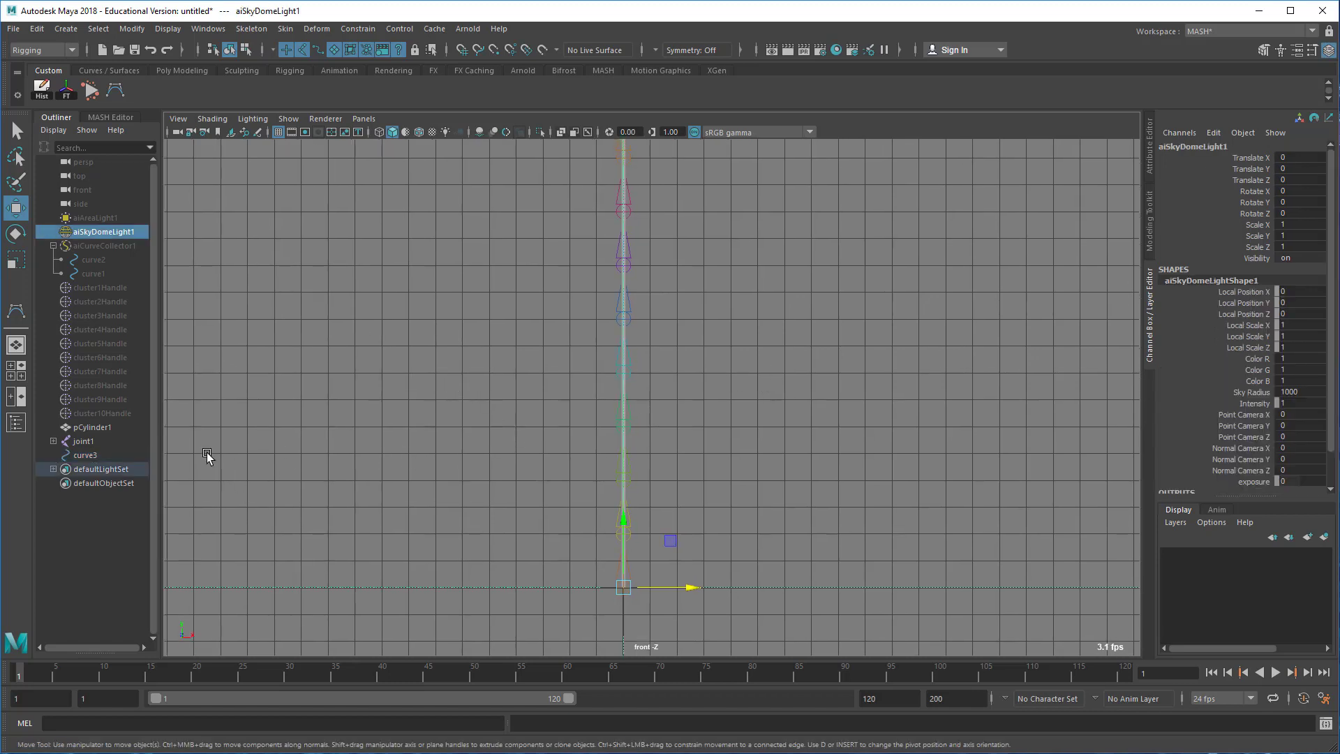
click(261, 32)
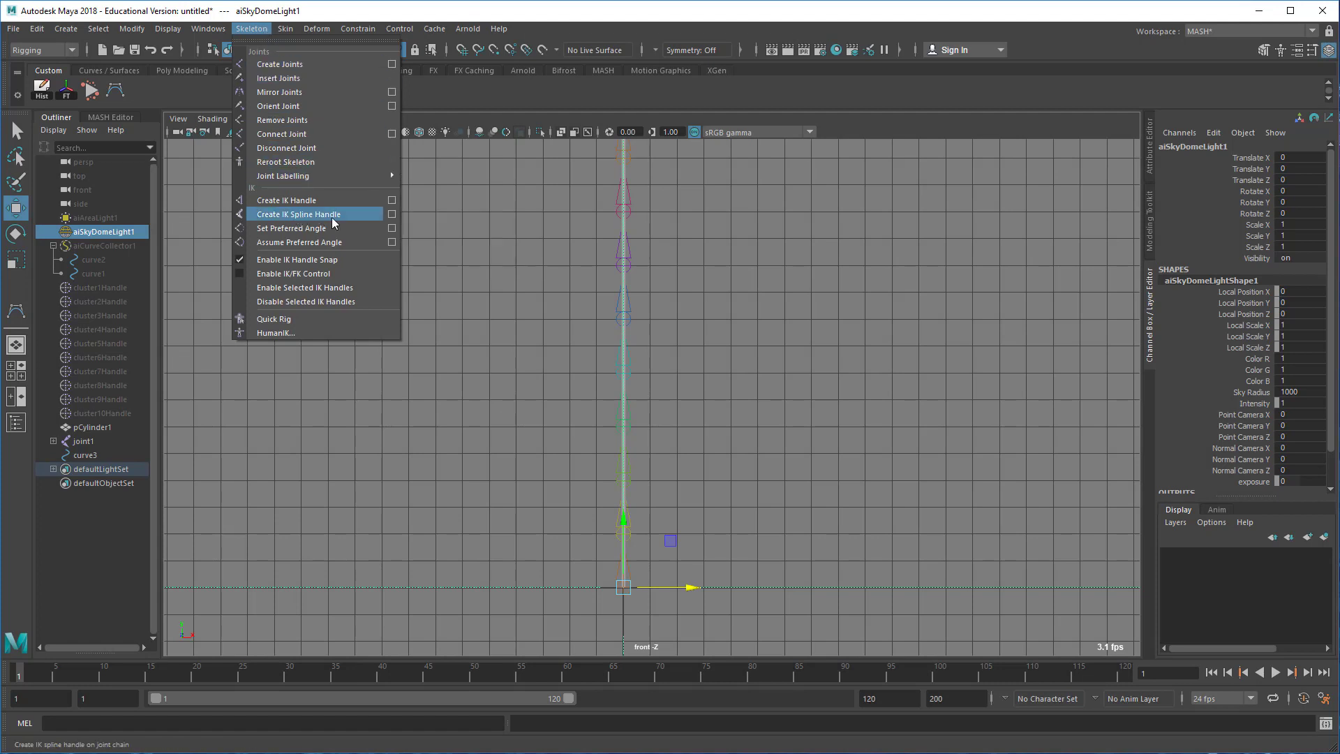
click(393, 215)
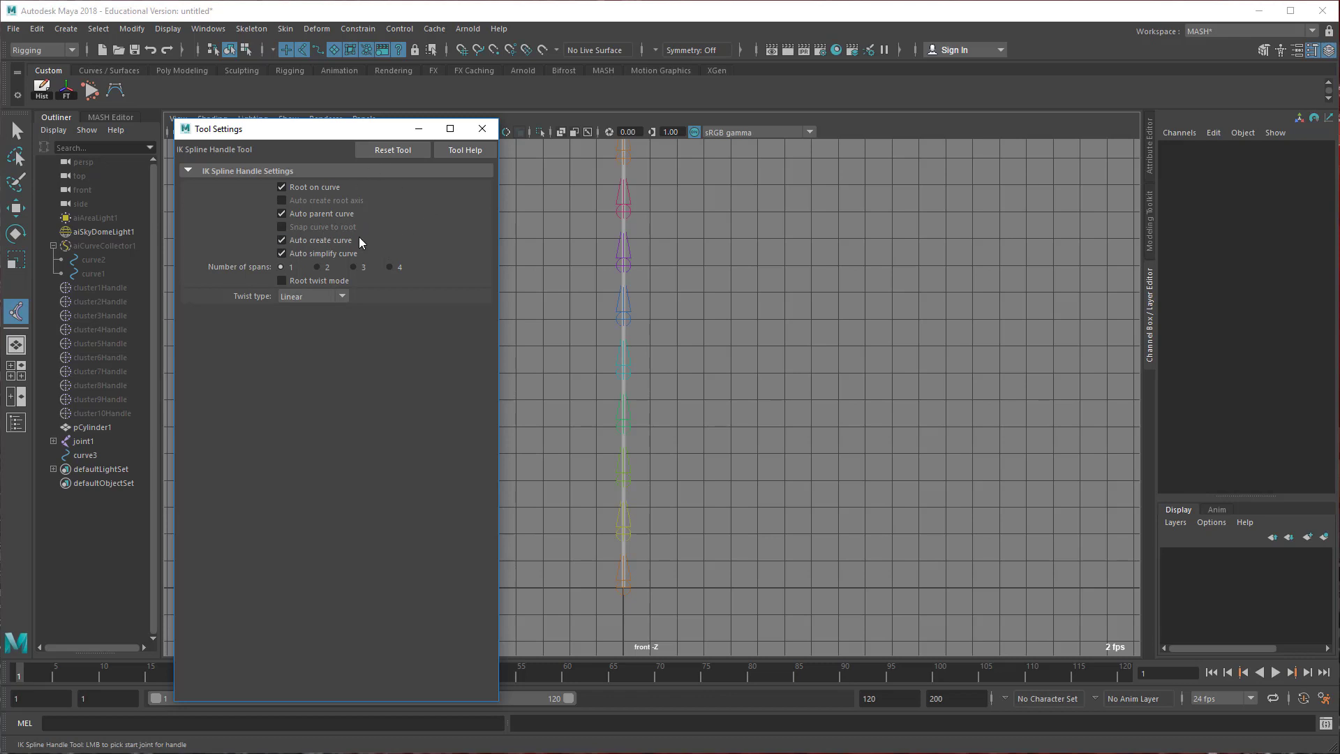
click(341, 241)
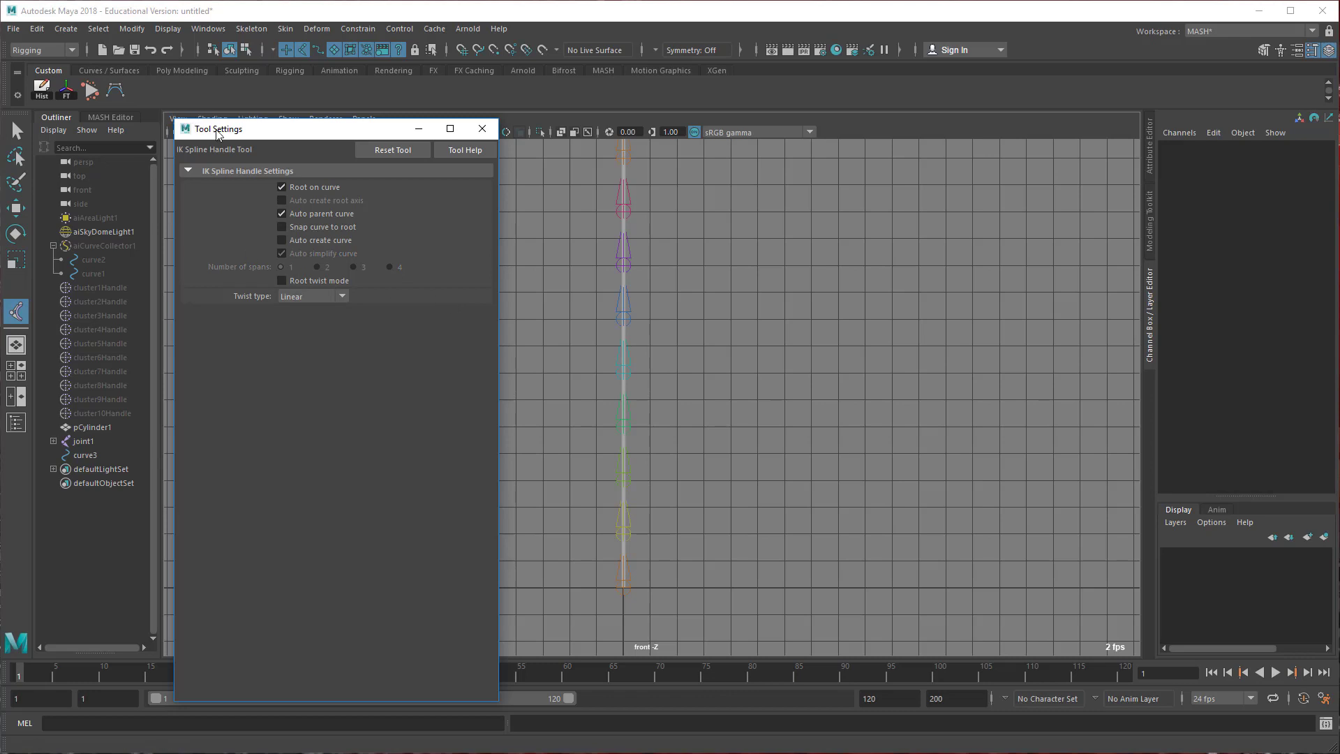
drag(214, 130, 722, 125)
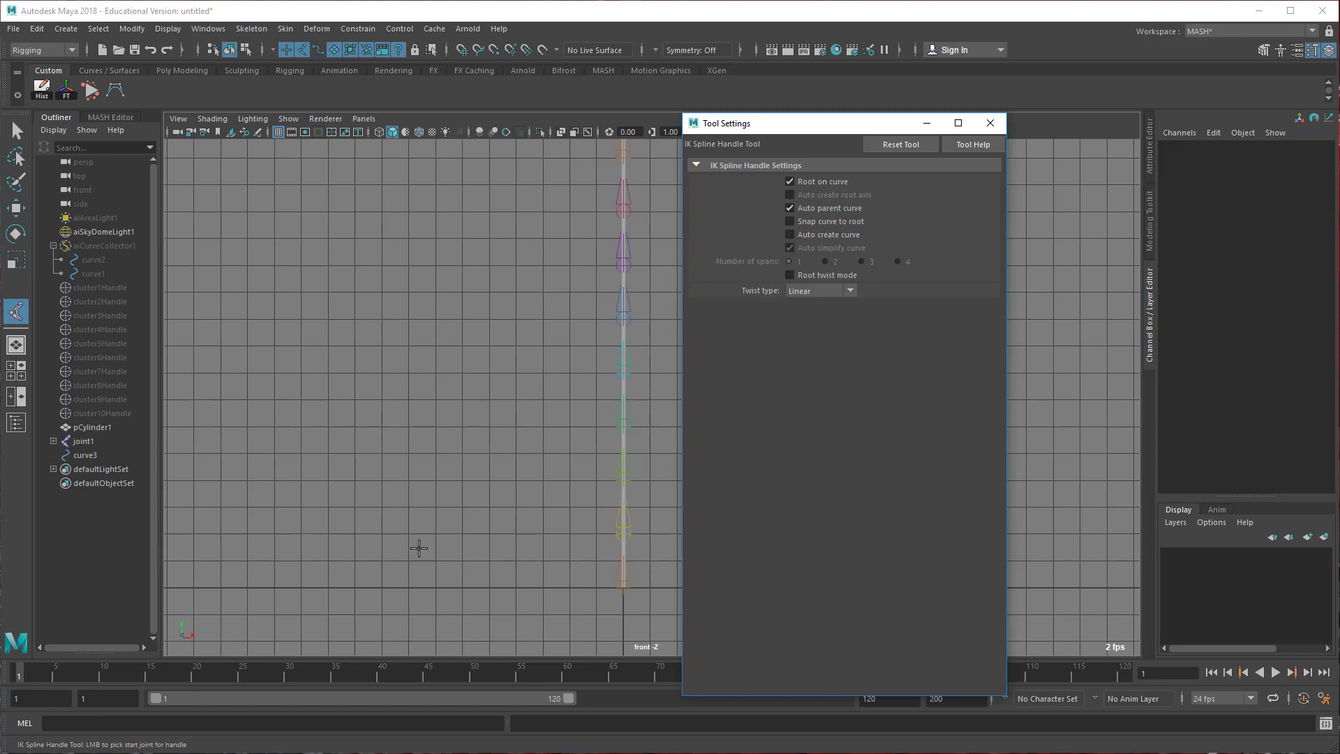
Pick joint1 at the base as the start joint and the tip joint, joint14, as the end joint of the spline handle.
click(621, 589)
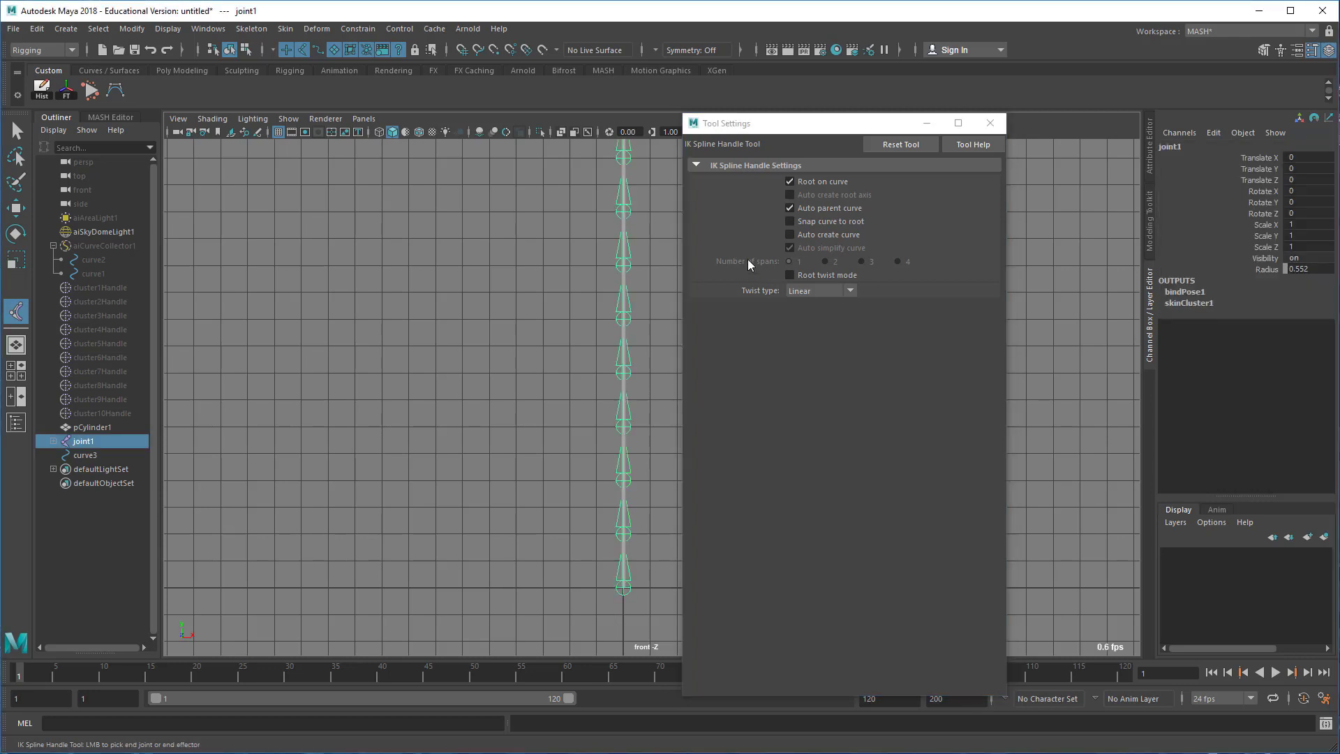
drag(768, 127, 1059, 211)
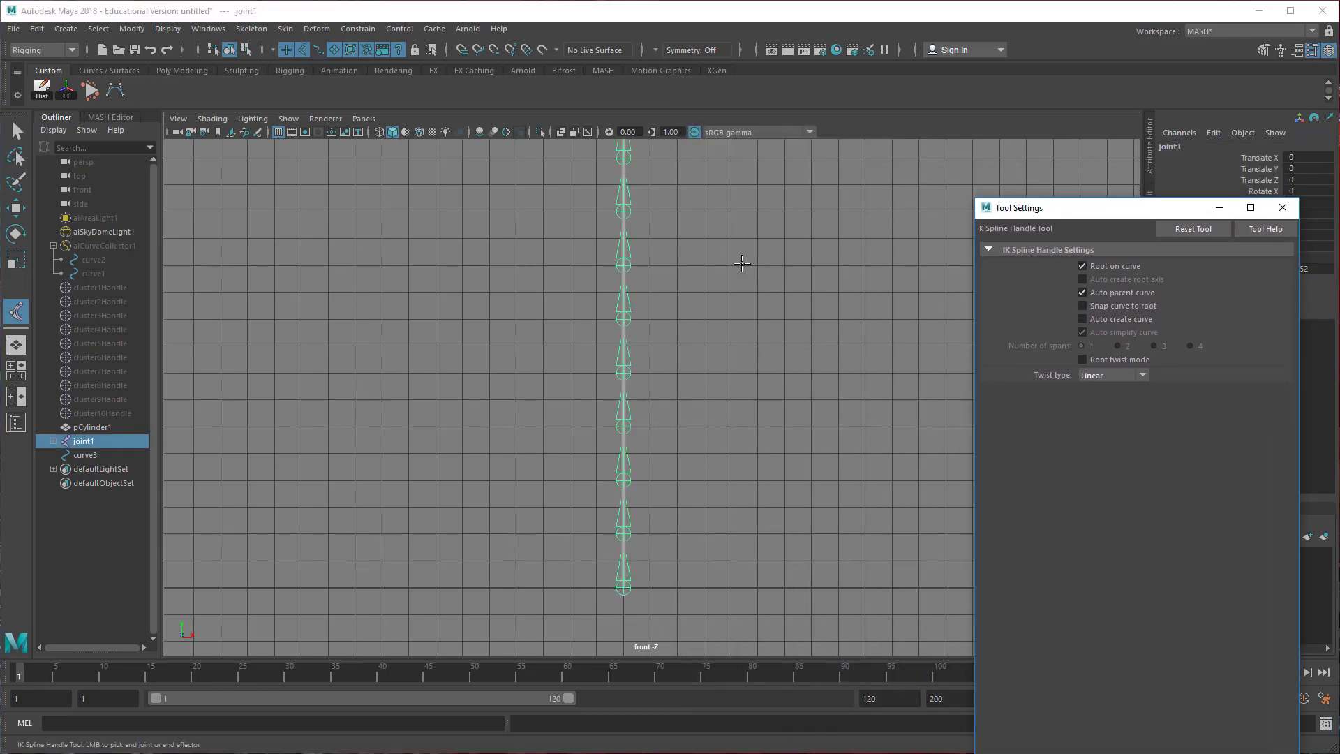
alt+middle_drag(729, 387, 709, 569)
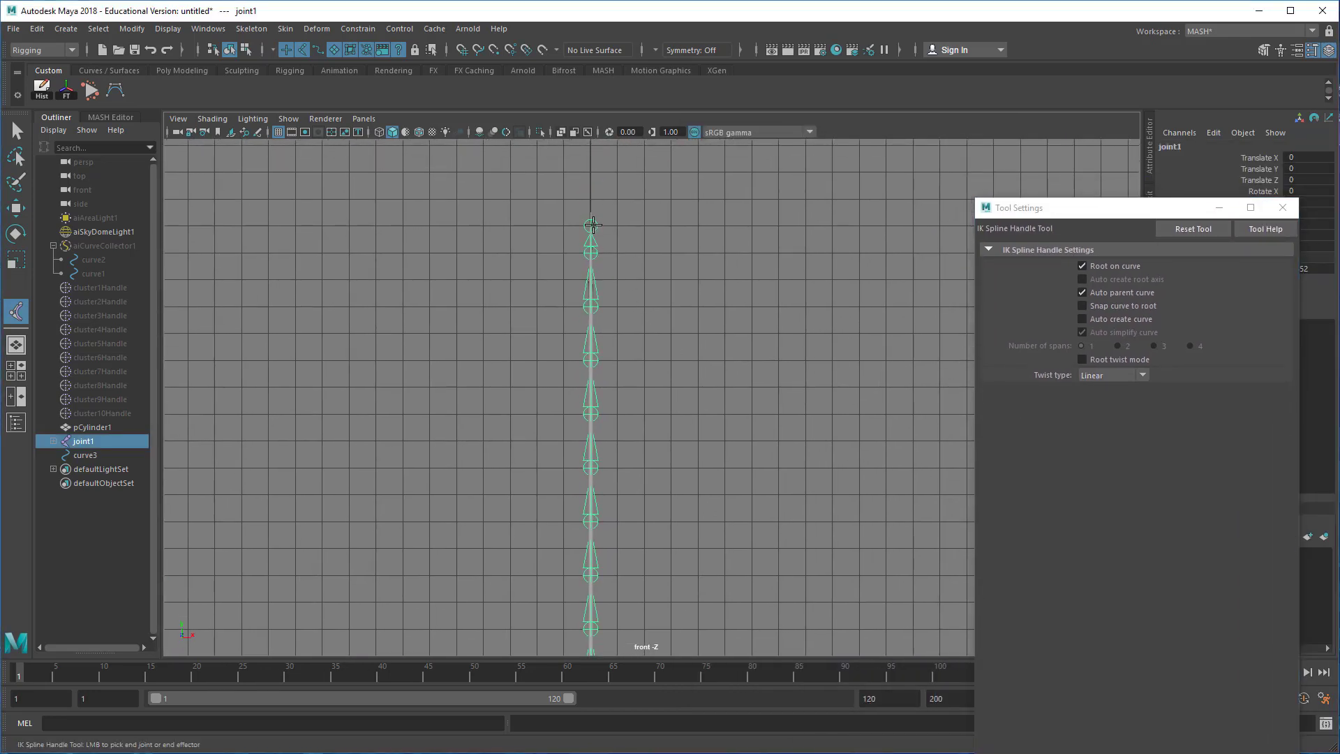
click(592, 226)
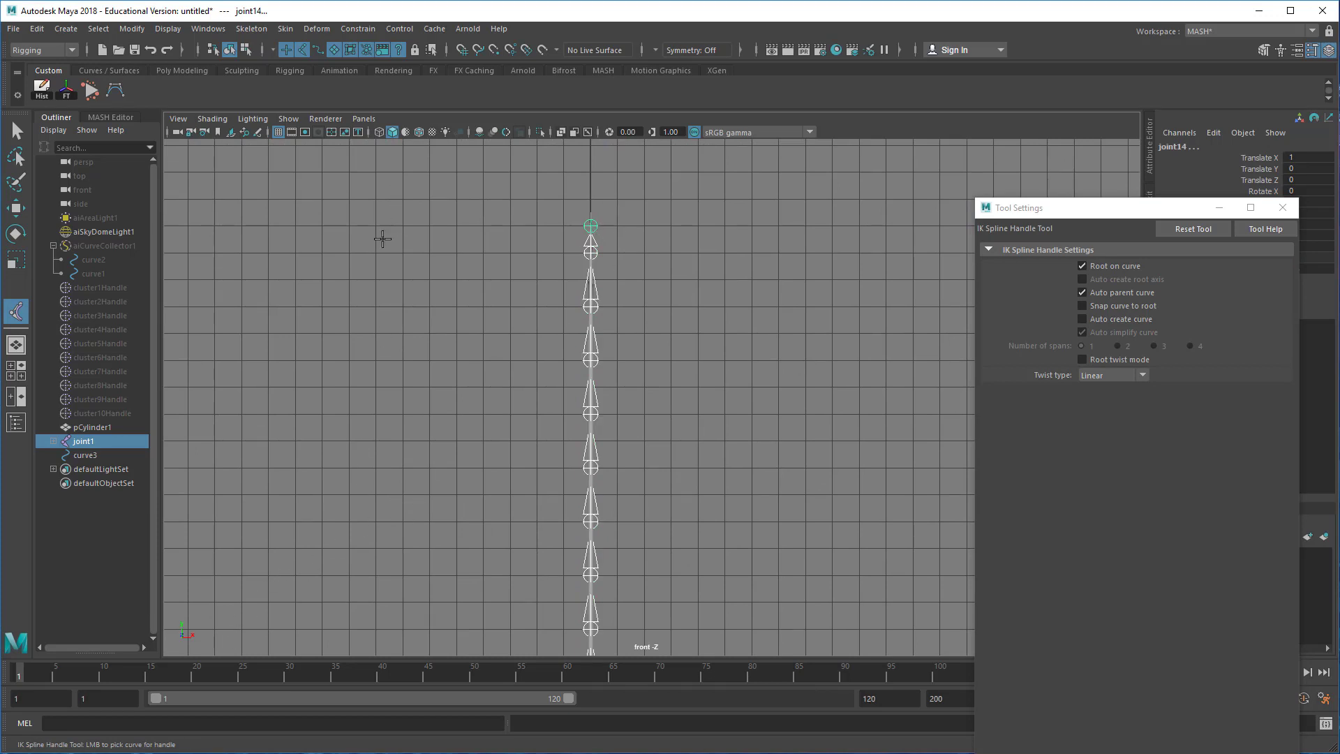
Hide polygons and joints in the viewport and pick curve3 to complete the IK spline handle.
click(302, 120)
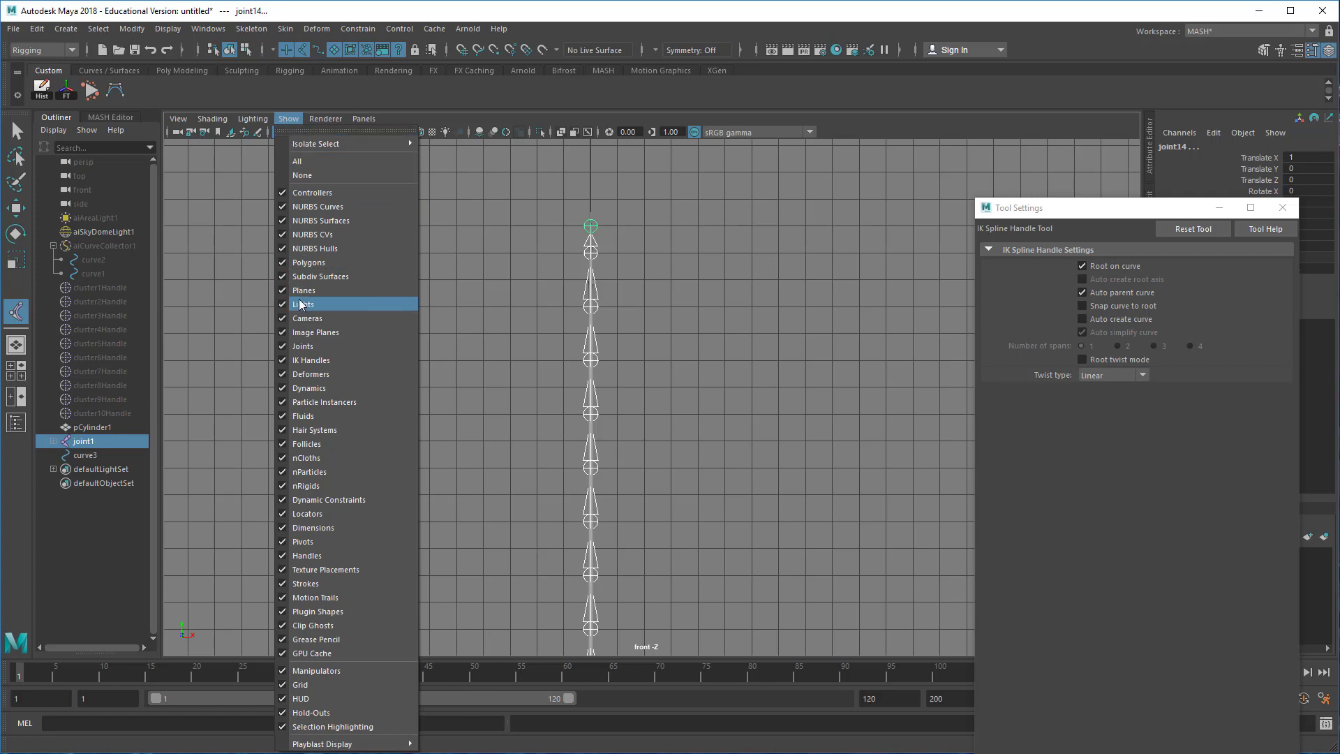
click(306, 263)
click(287, 121)
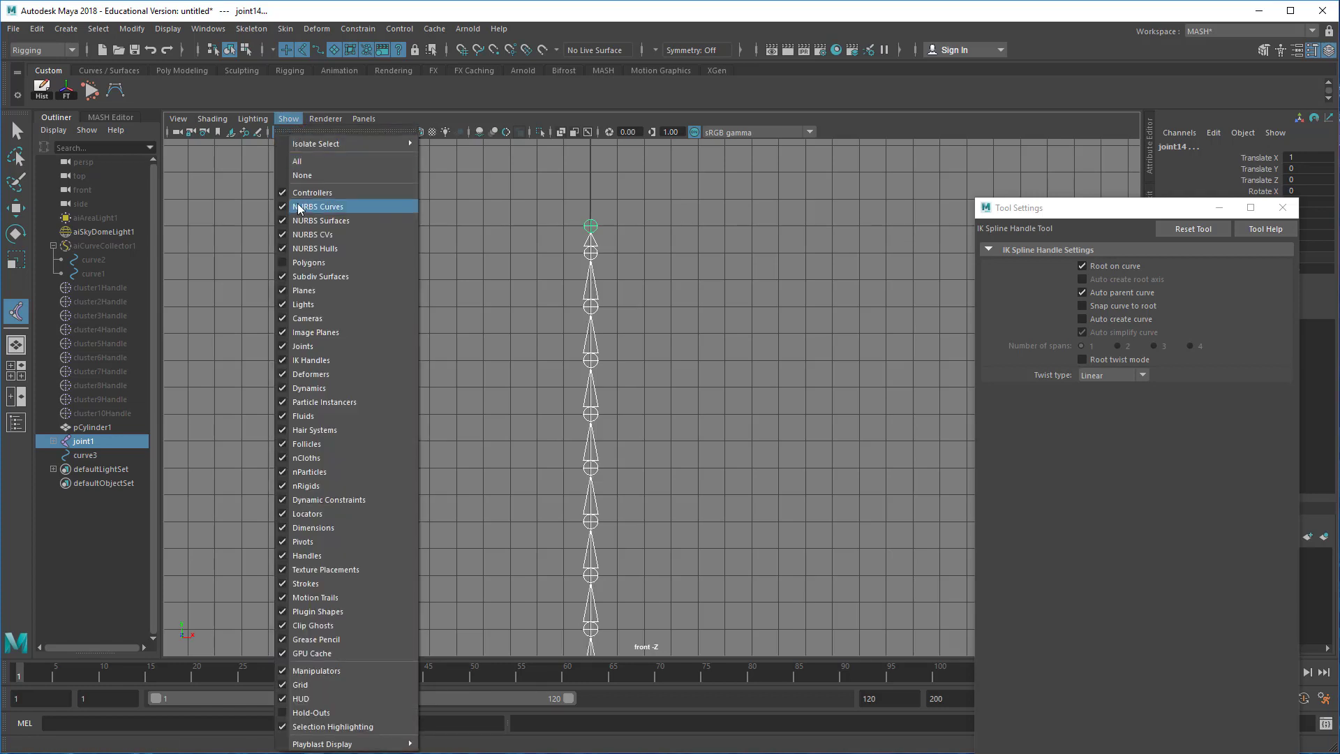
click(313, 346)
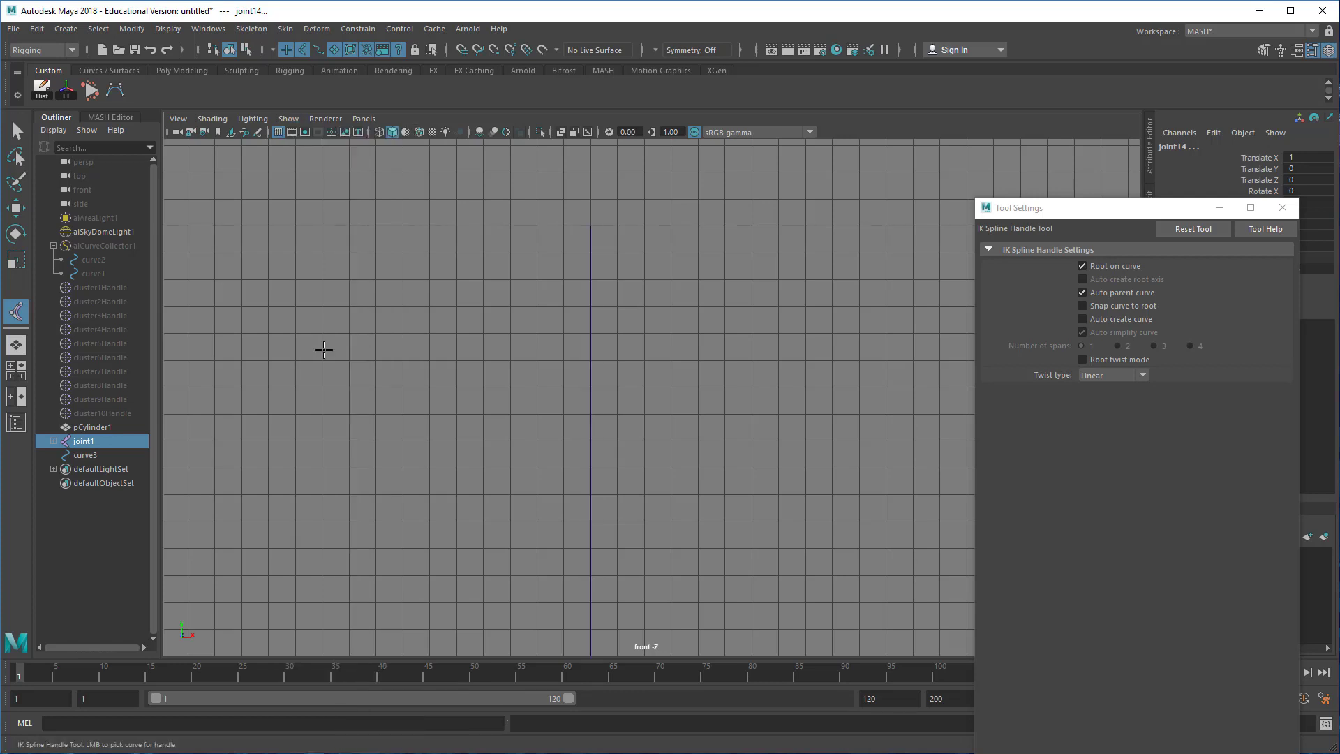
click(590, 404)
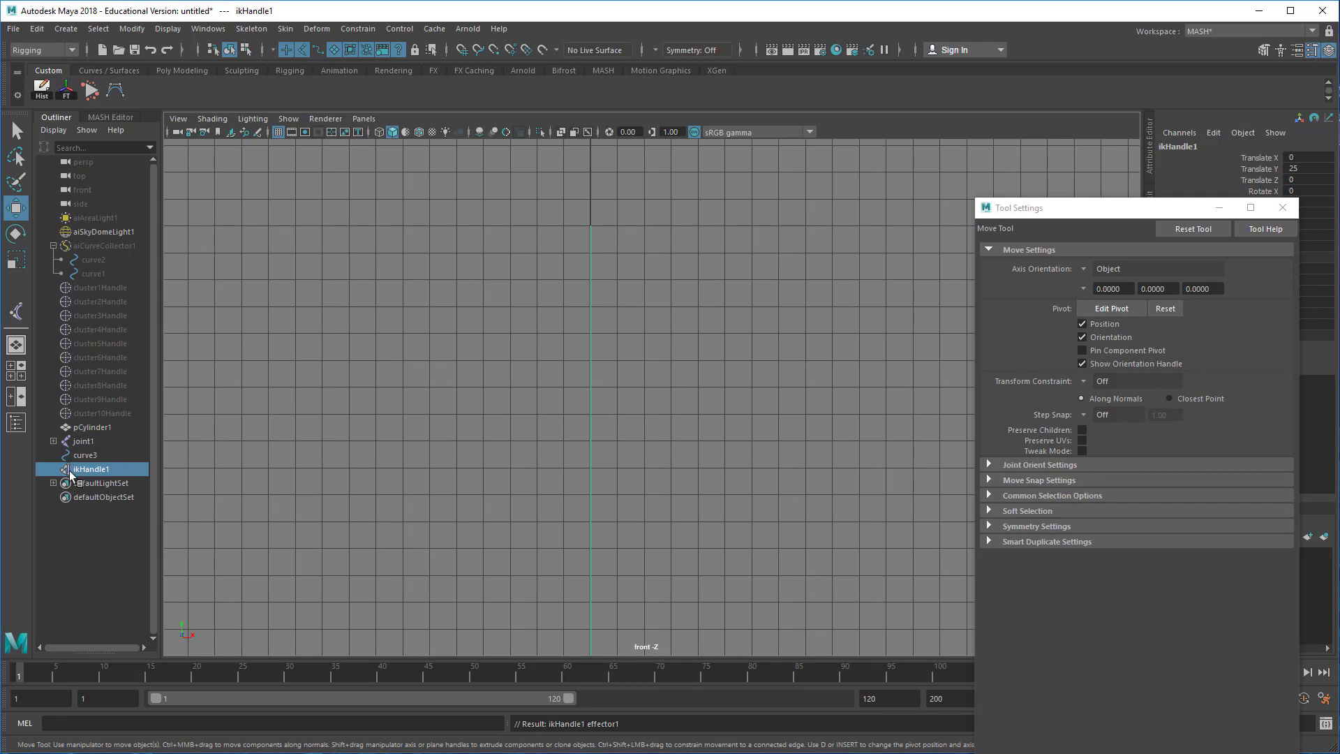
Show polygons and joints in the front viewport again.
click(296, 122)
click(317, 265)
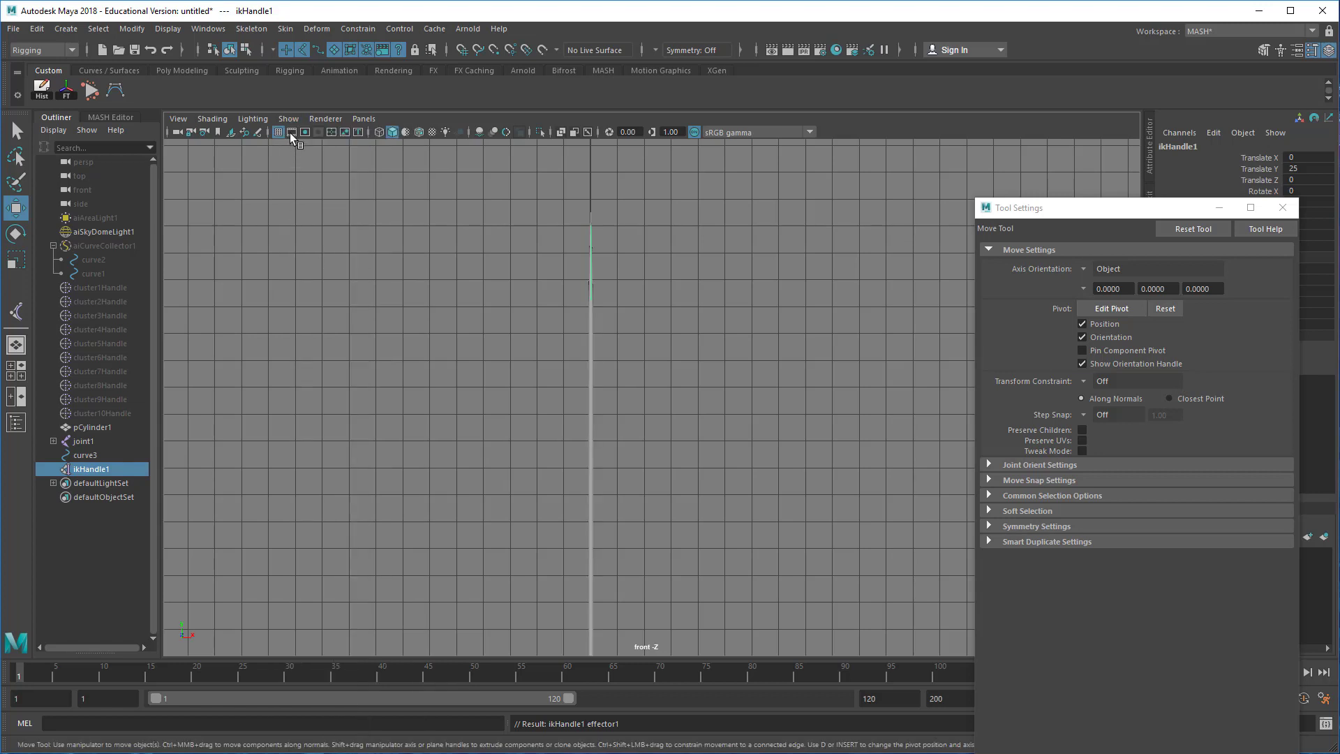
click(289, 119)
click(310, 342)
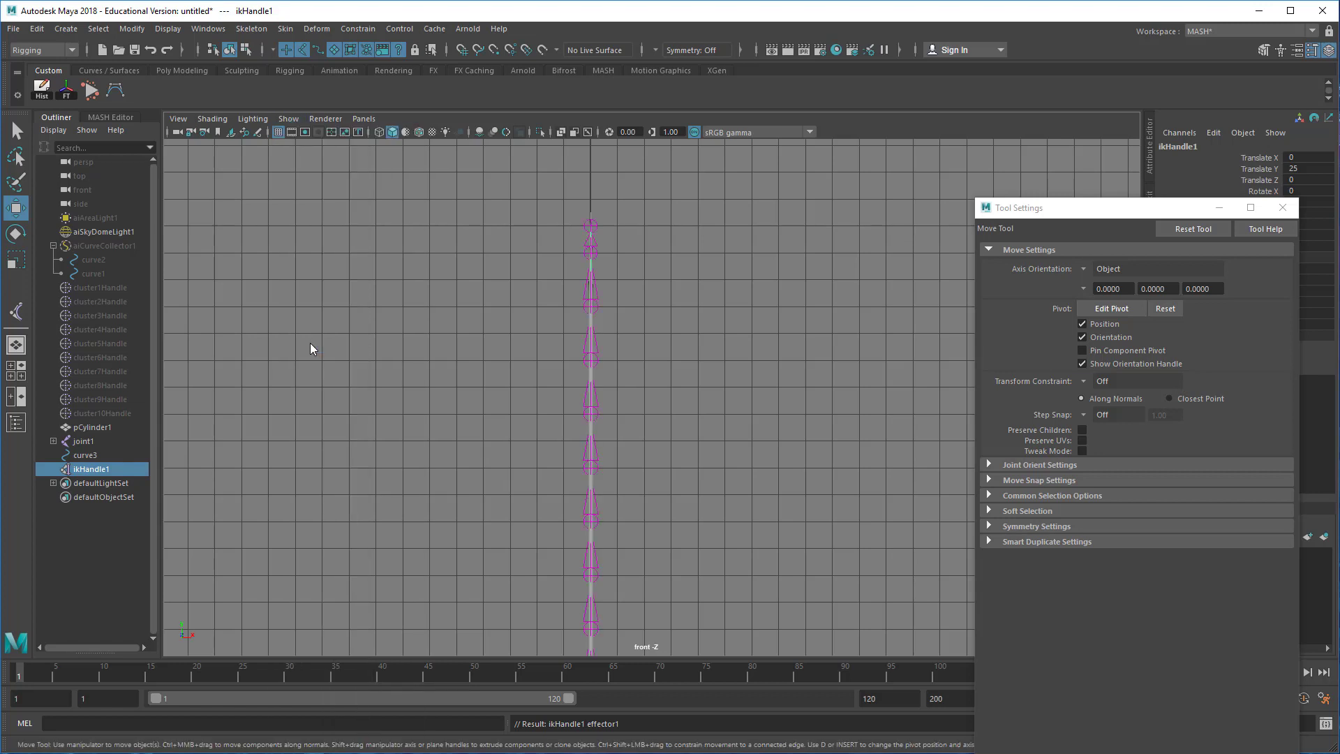
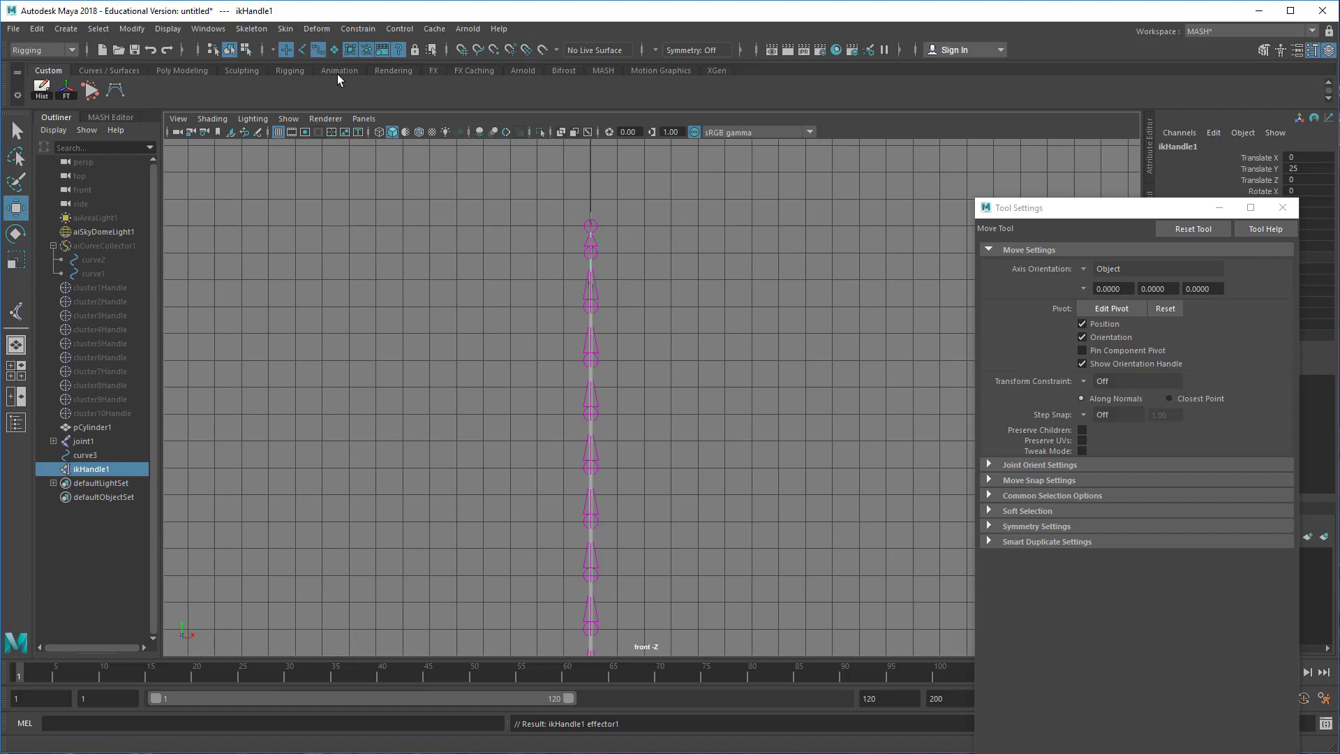
scroll(726, 367, up, 5)
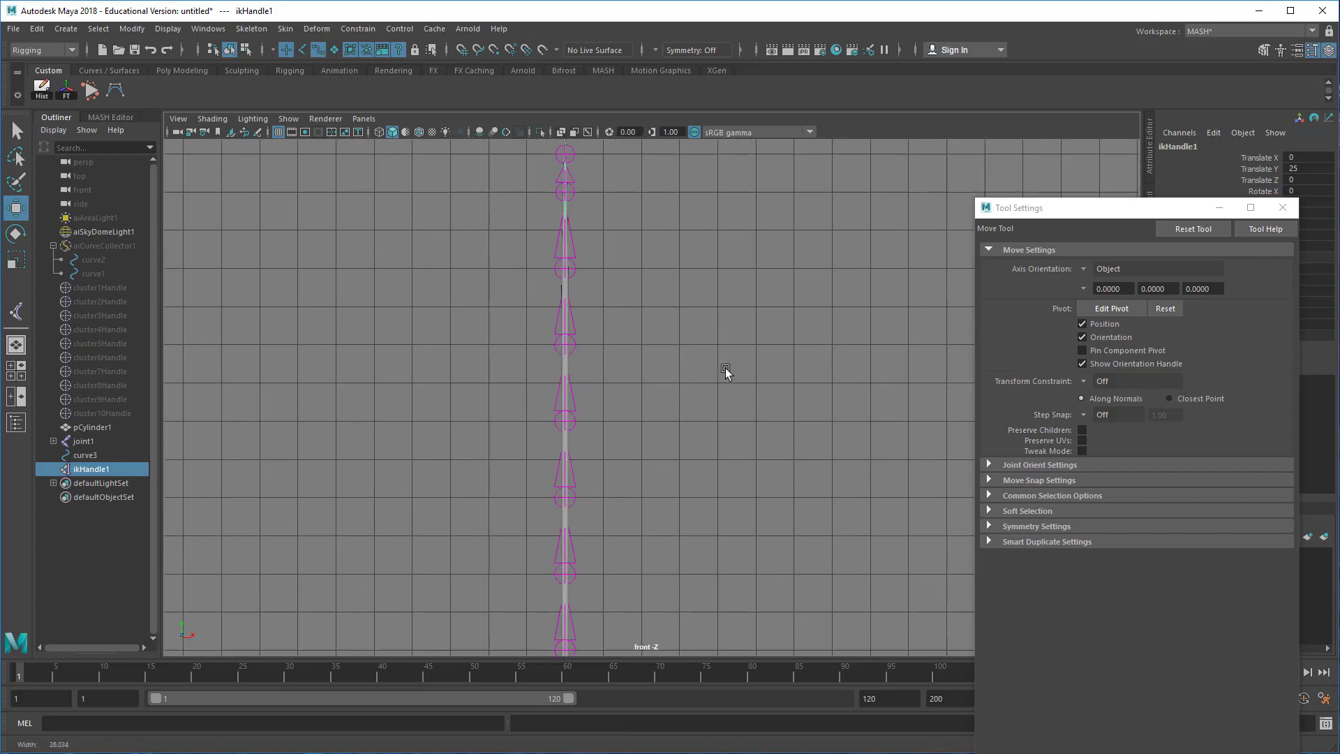
Bend the joint chain by moving curve3's cv[5] toward negative X and cv[4] out to about X 3.2.
click(98, 455)
right_drag(696, 374, 518, 404)
click(556, 339)
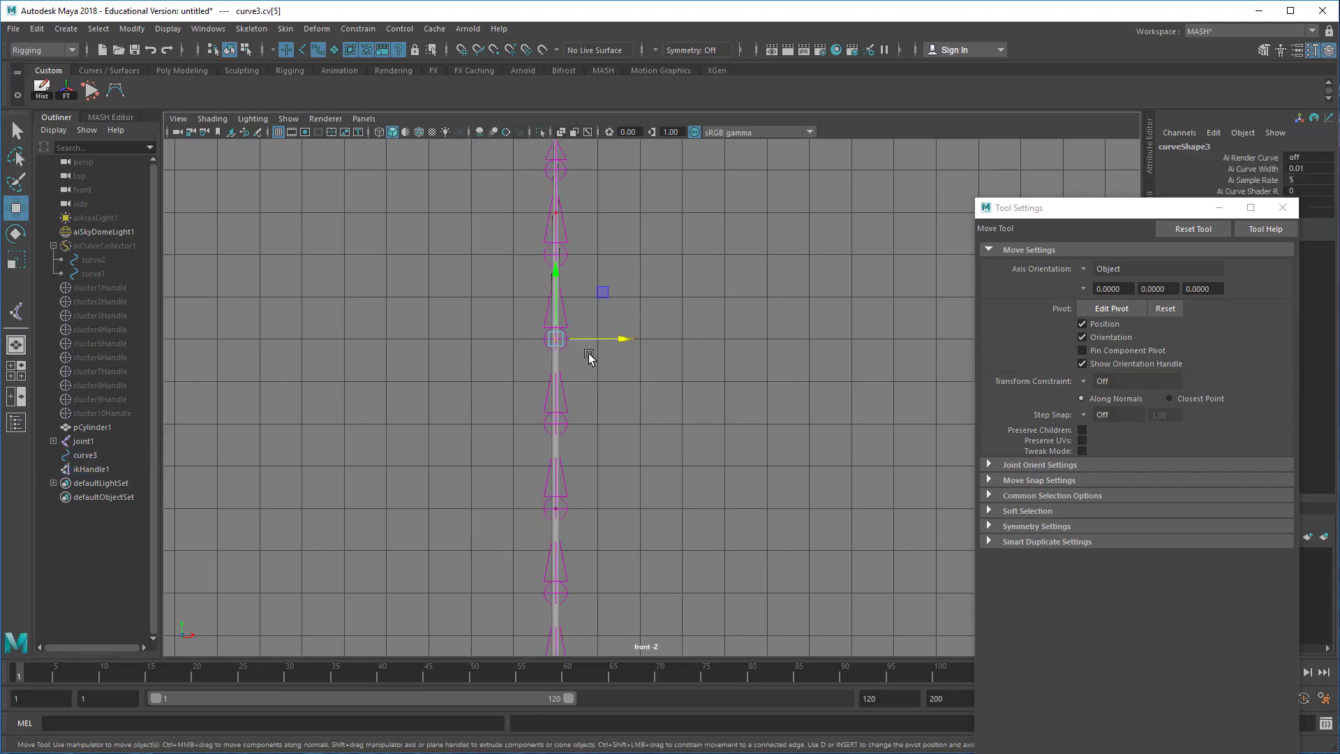
drag(600, 340, 436, 338)
drag(522, 490, 737, 540)
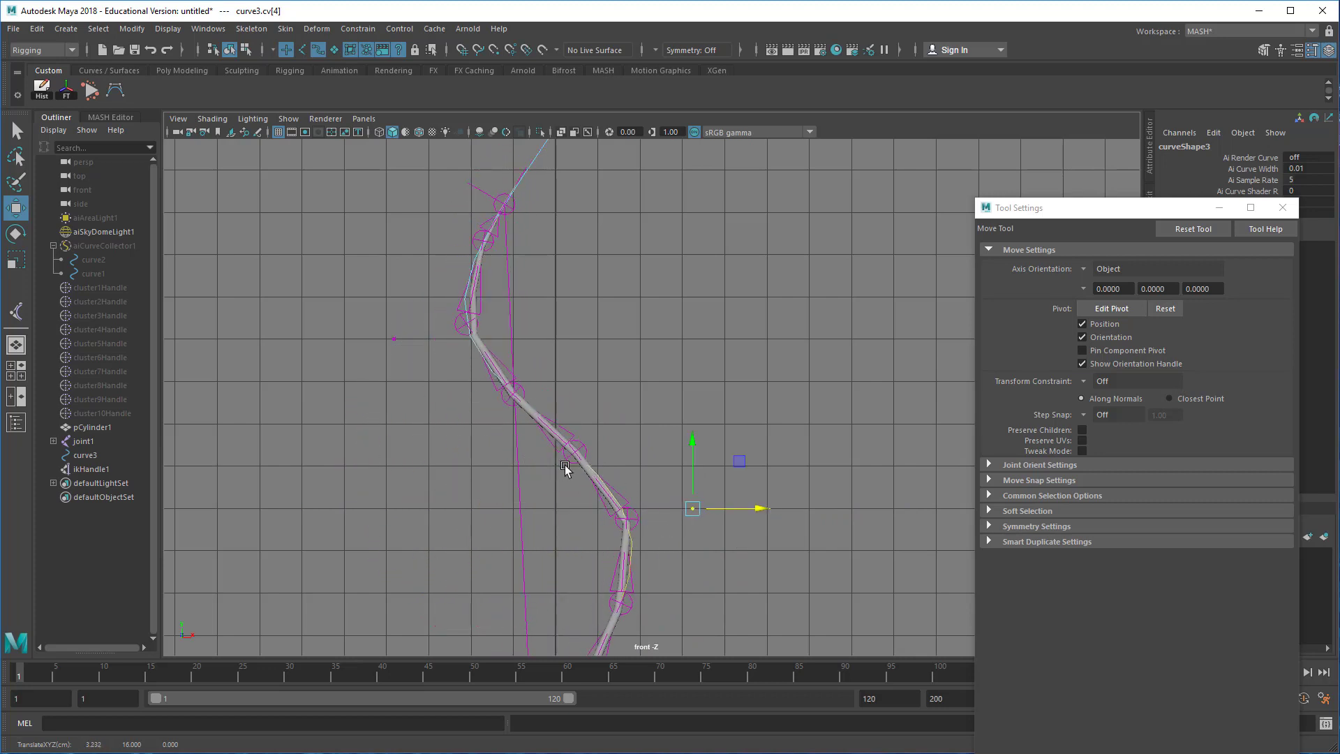
alt+right_drag(469, 457, 886, 466)
alt+middle_drag(575, 610, 772, 426)
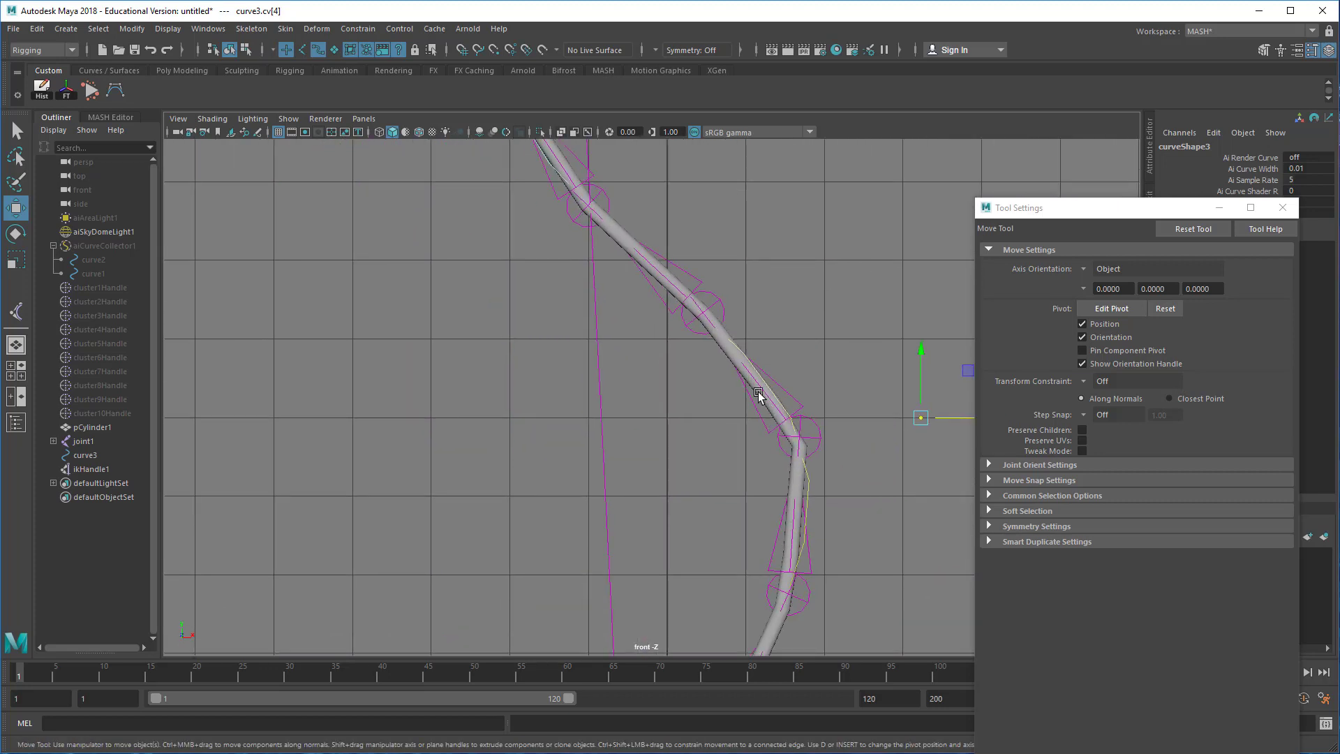
Select pCylinder1 and turn on smooth mesh preview for the skinned cylinder.
click(623, 220)
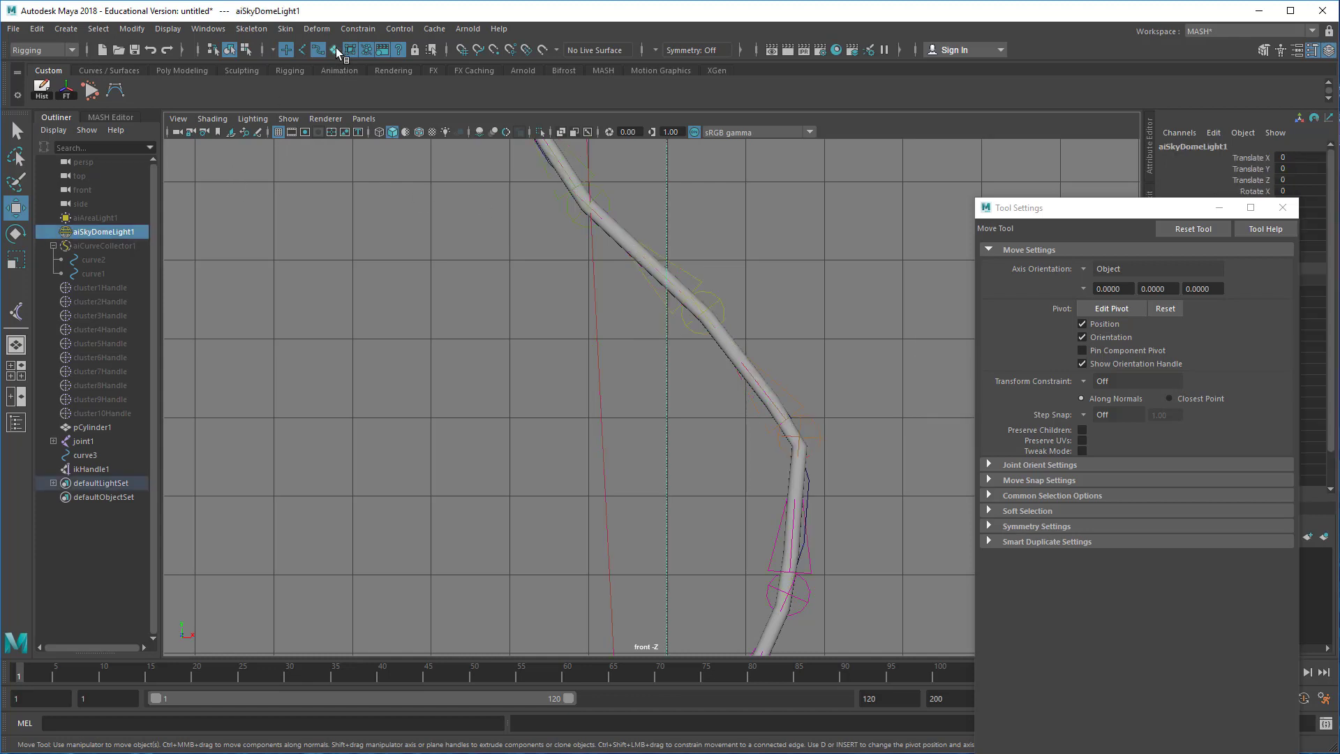
click(630, 229)
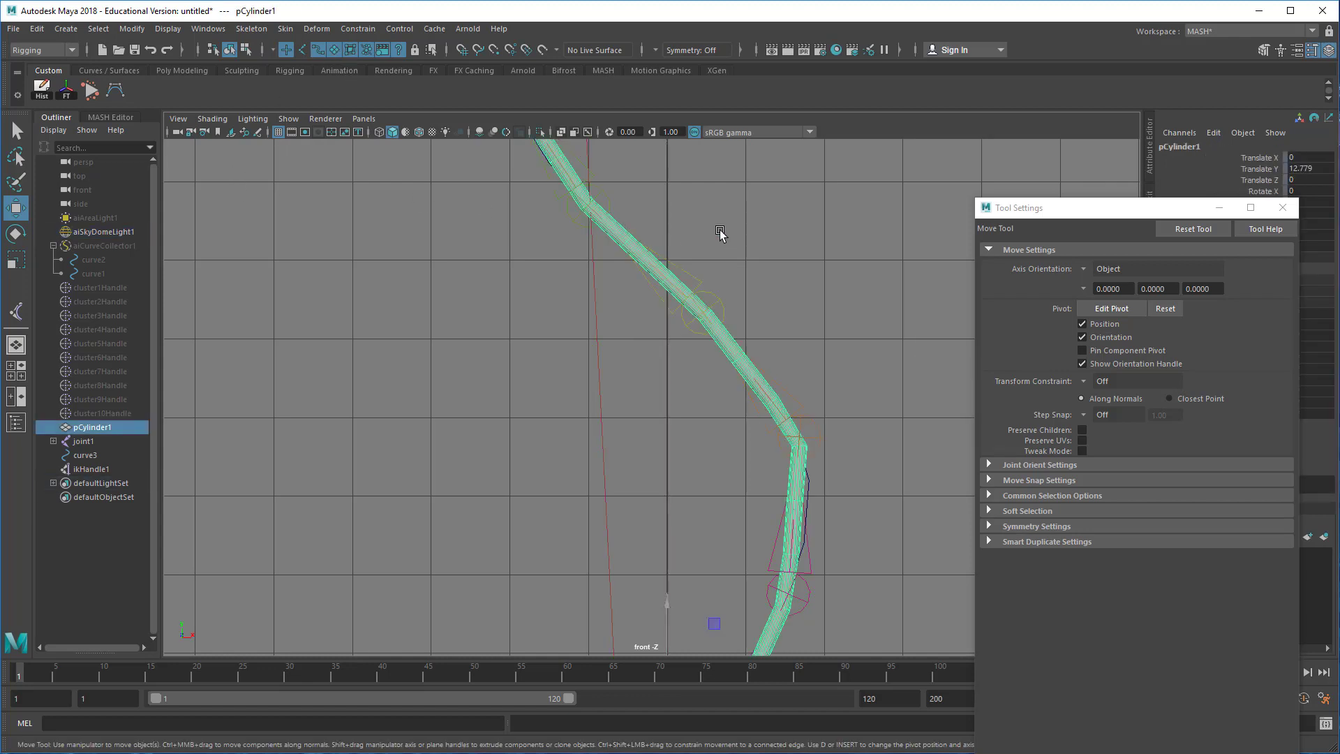
key(3)
alt+right_drag(903, 414, 593, 374)
alt+middle_drag(593, 527, 580, 362)
alt+right_drag(580, 362, 612, 364)
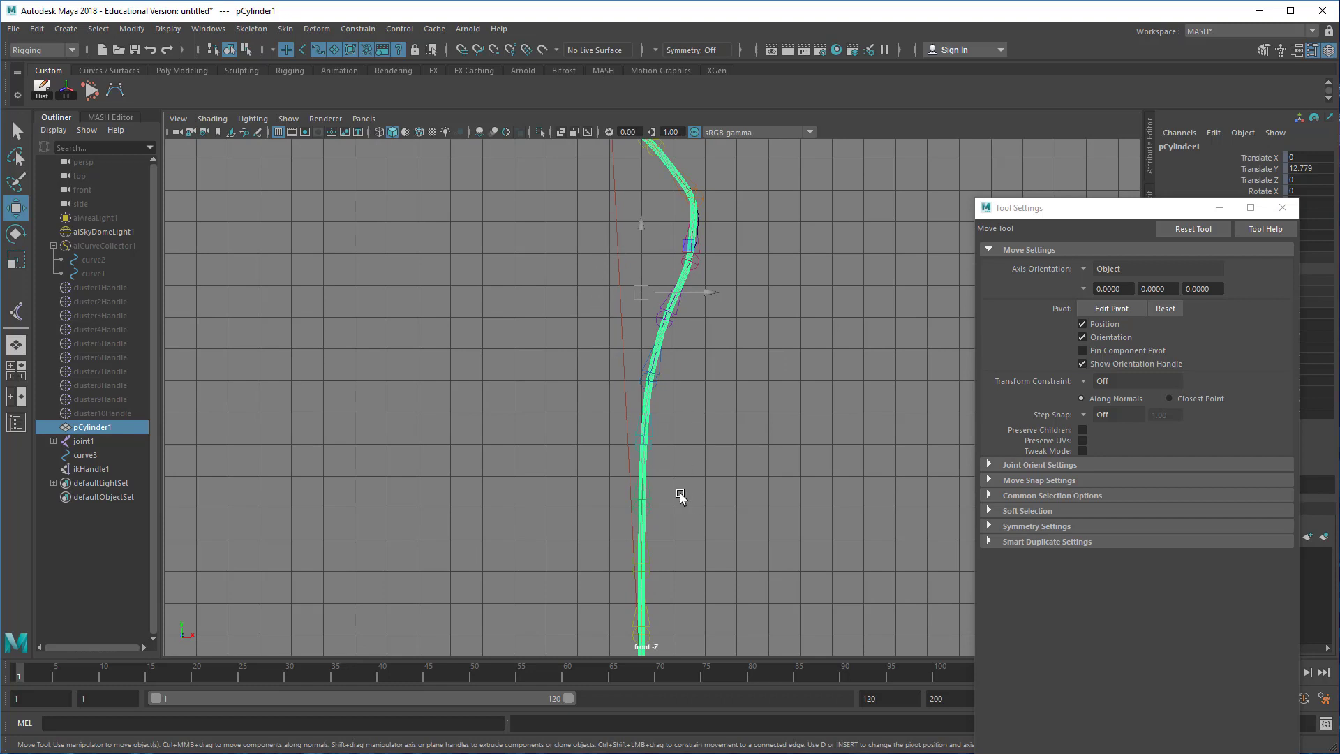
Move curve3's control vertex just above cv[1] toward negative X, and try shifting cv[1] sideways near the base.
click(103, 454)
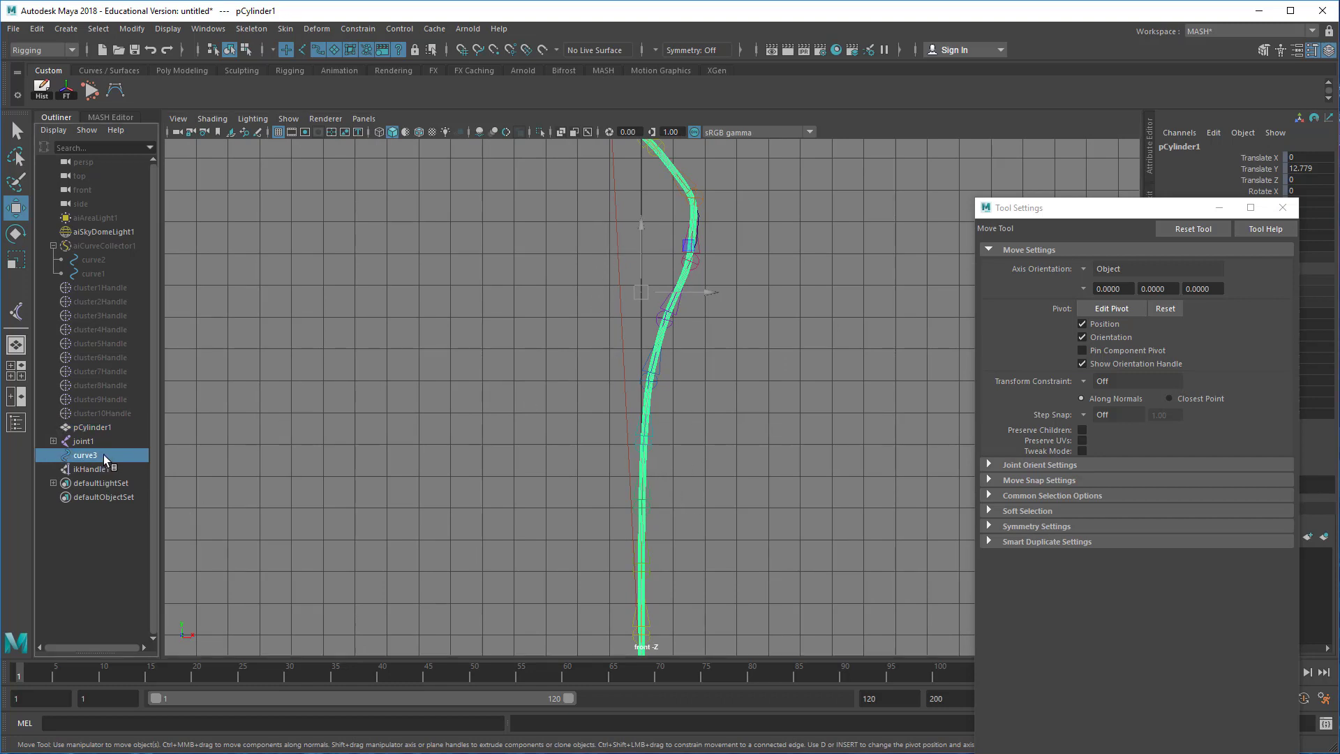
click(582, 471)
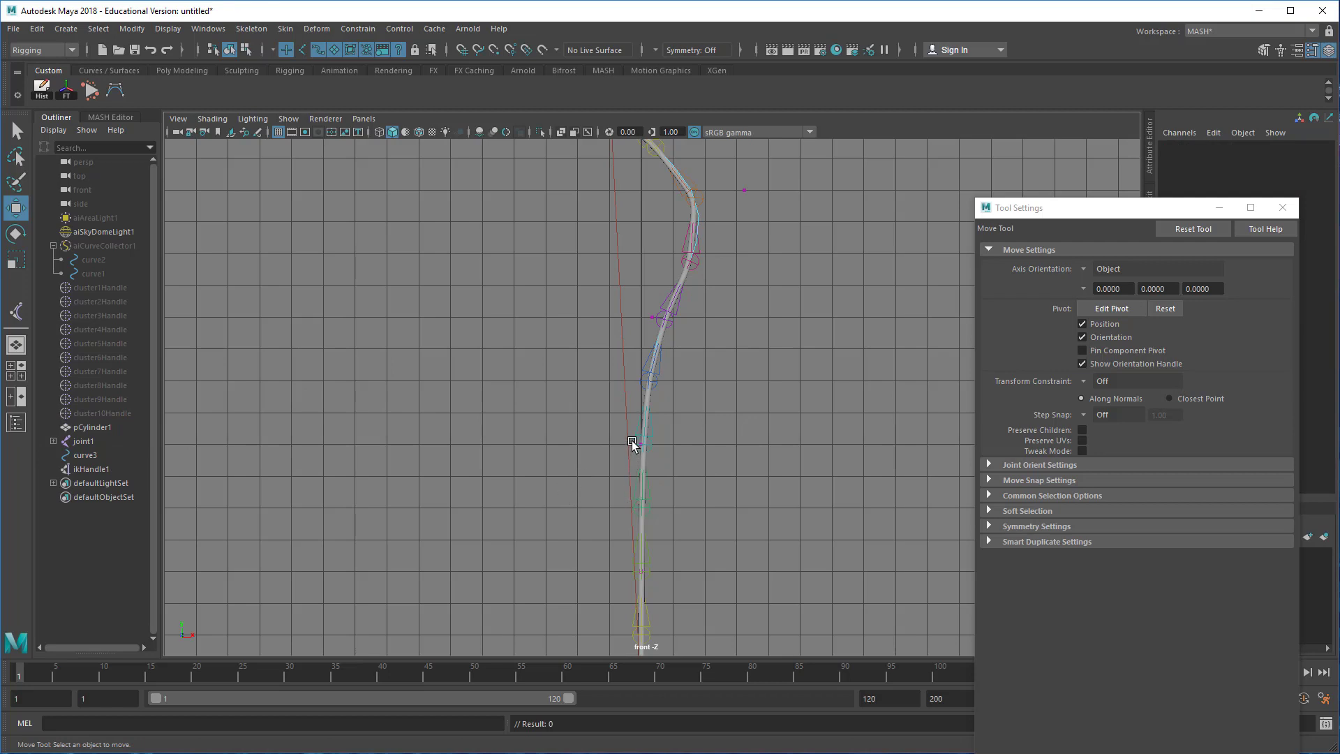
drag(633, 444, 562, 444)
alt+middle_drag(635, 531, 607, 409)
drag(589, 484, 588, 483)
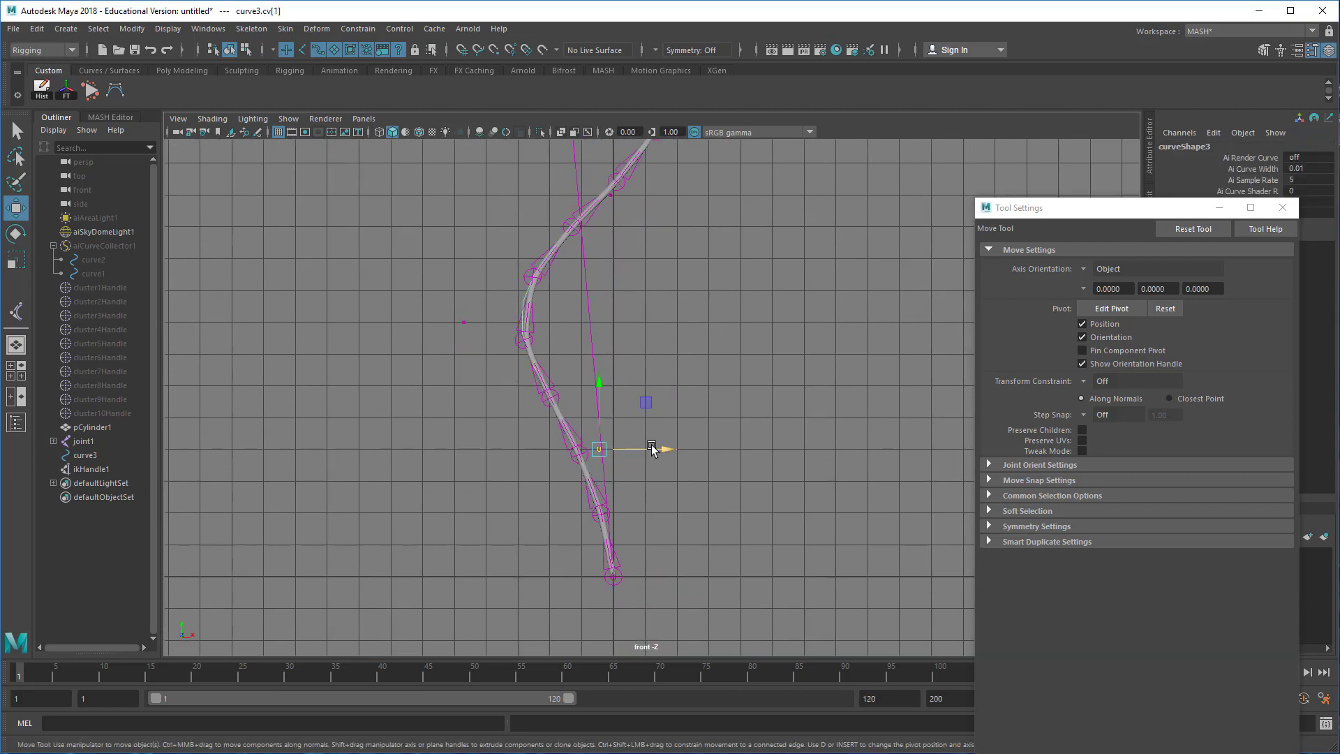
drag(653, 450, 623, 466)
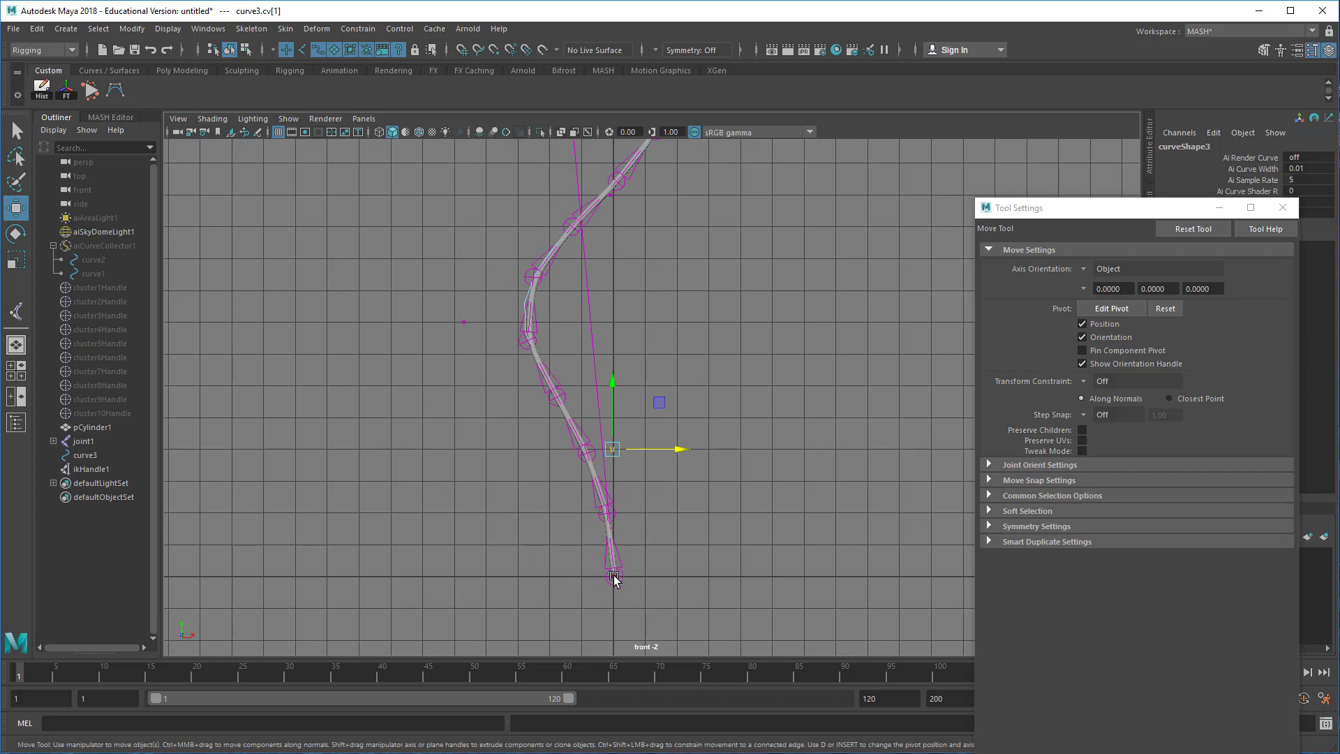
alt+middle_drag(742, 252, 733, 478)
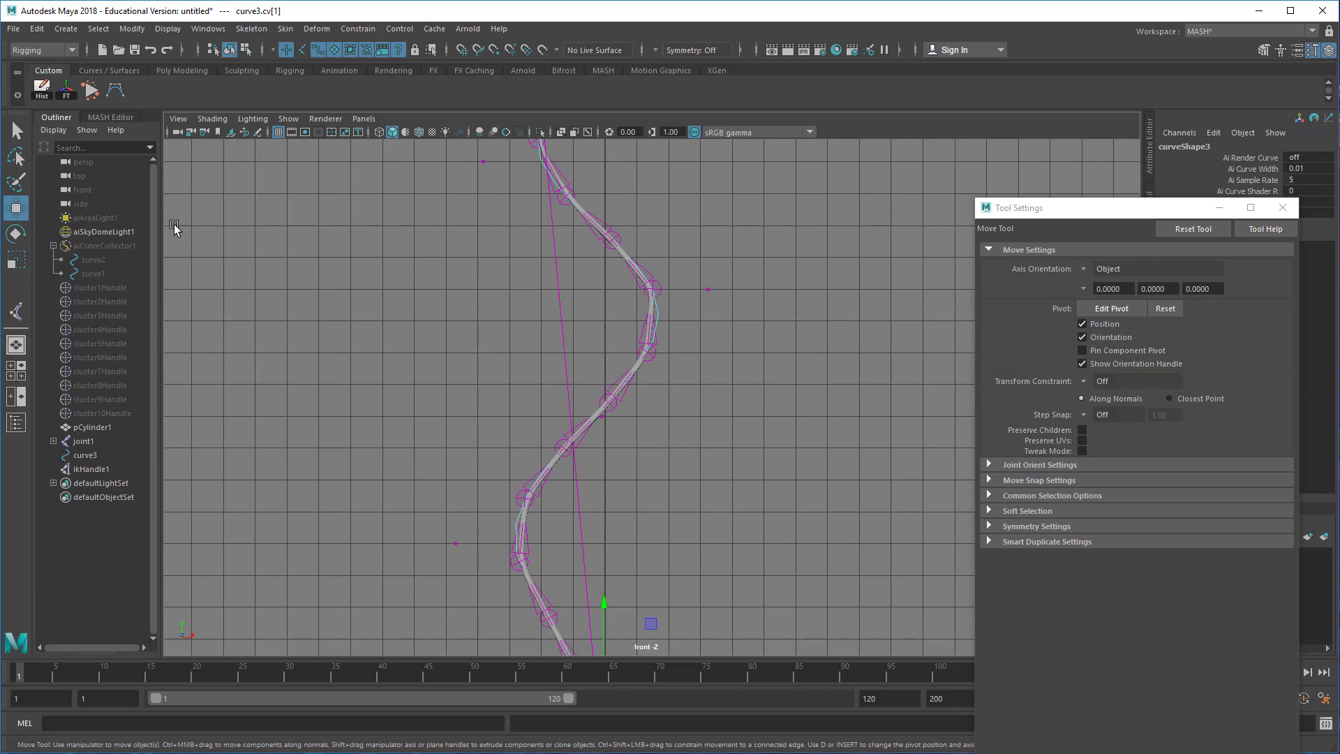
Restrict selection so the joints can be picked and select the whole chain from joint13 near the tip down to joint1.
click(16, 131)
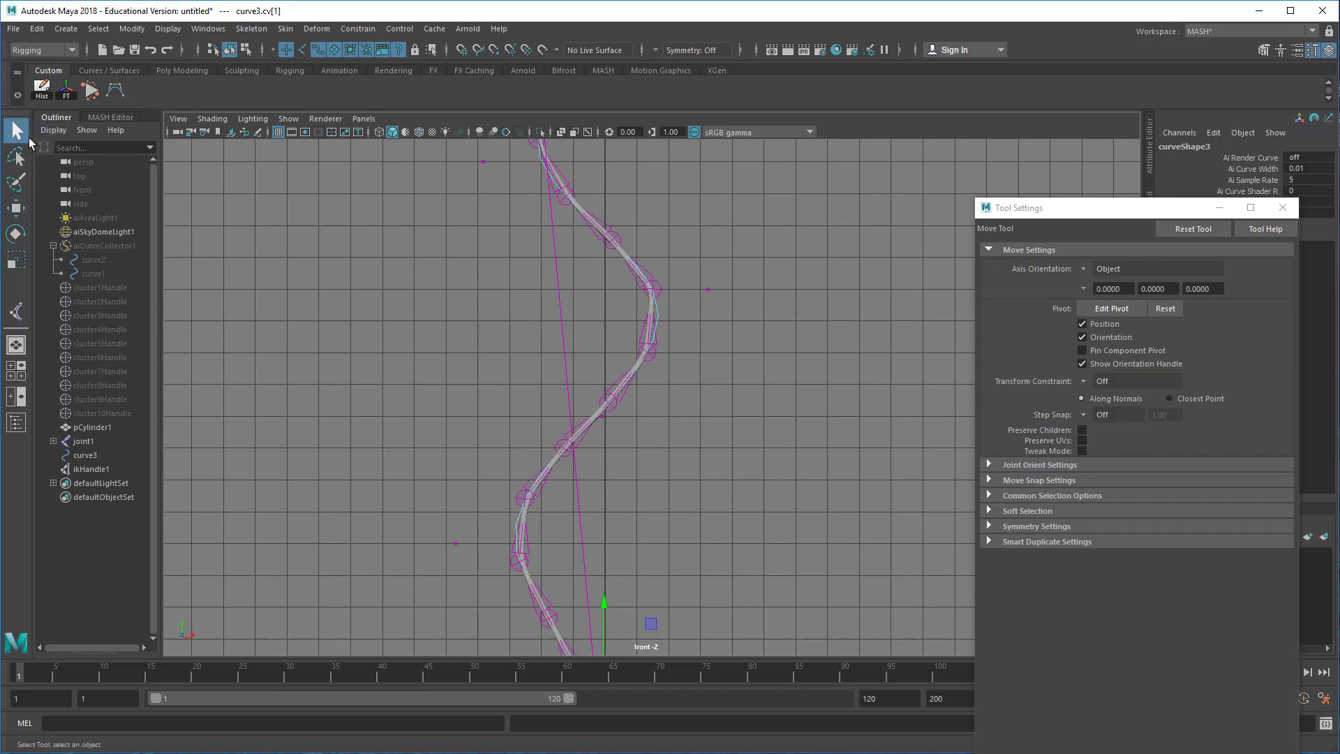
alt+middle_drag(412, 314, 413, 479)
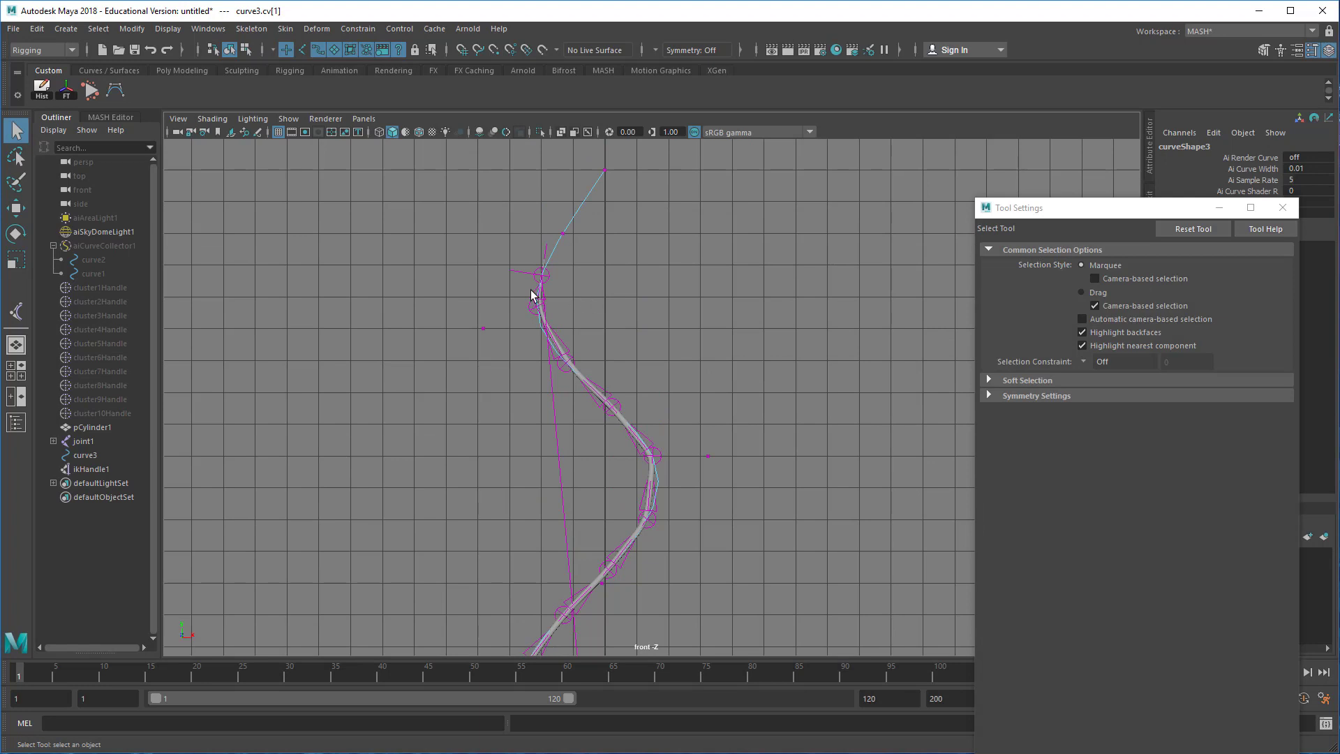
click(301, 51)
click(537, 300)
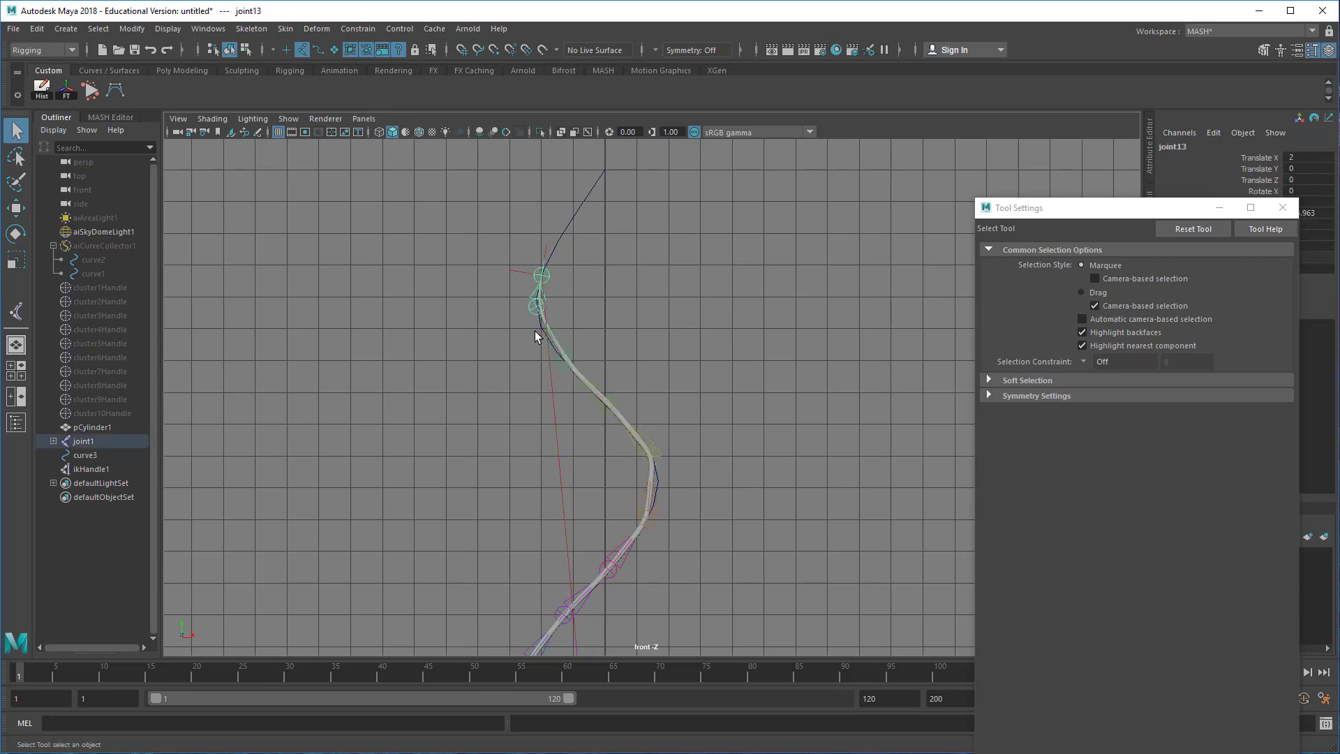
click(634, 428)
click(647, 514)
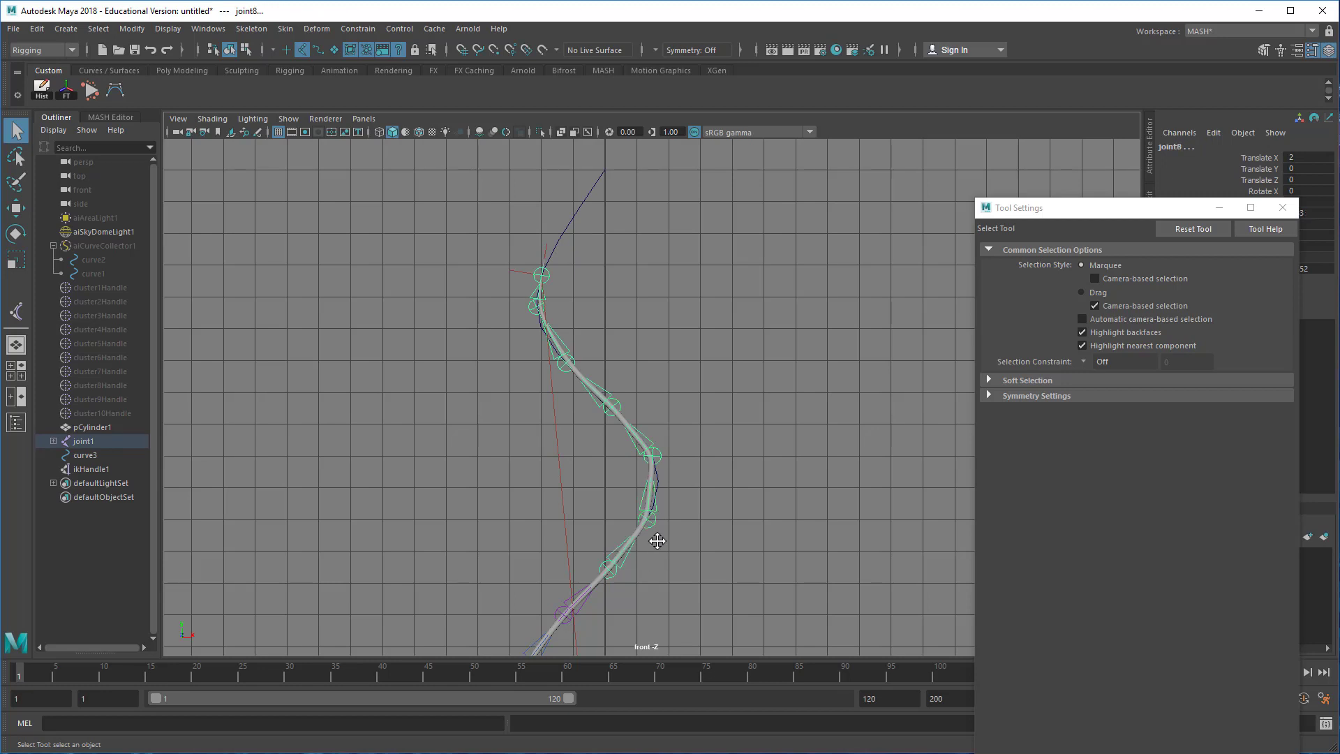
alt+middle_drag(657, 540, 632, 286)
click(546, 317)
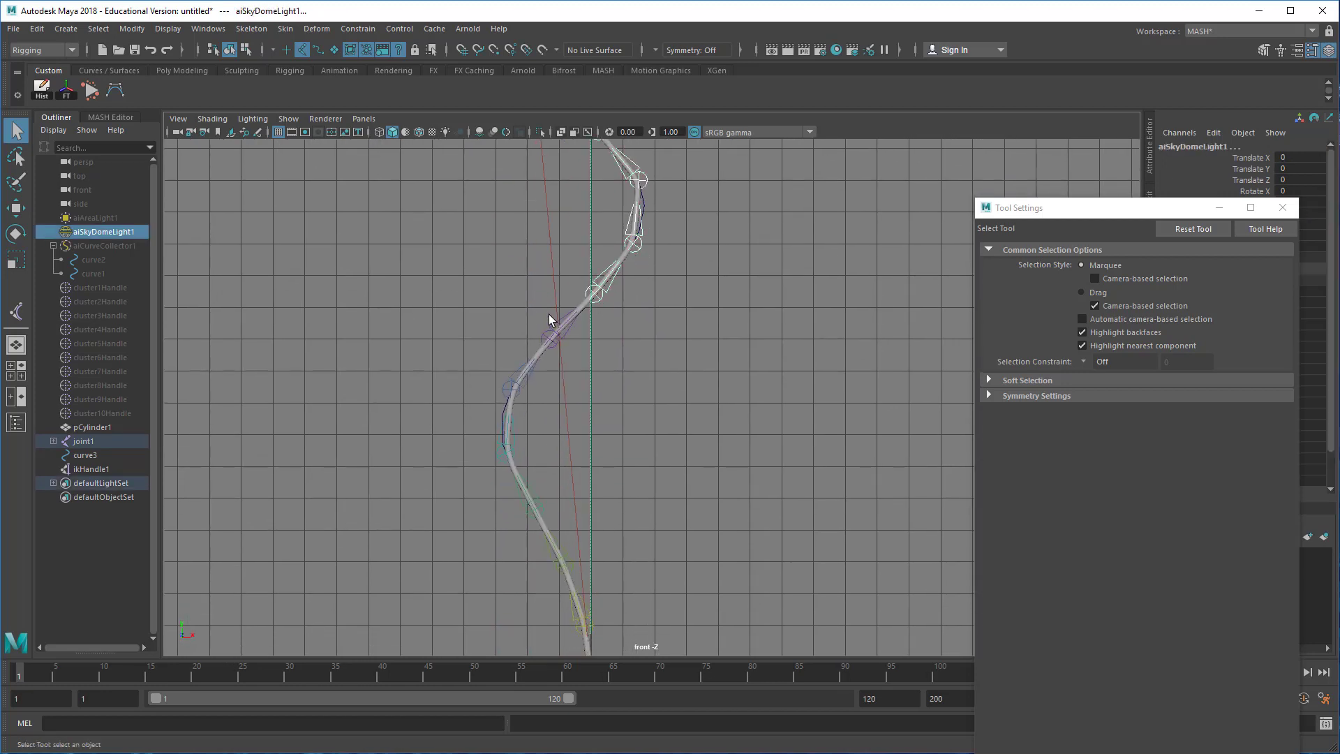
click(560, 326)
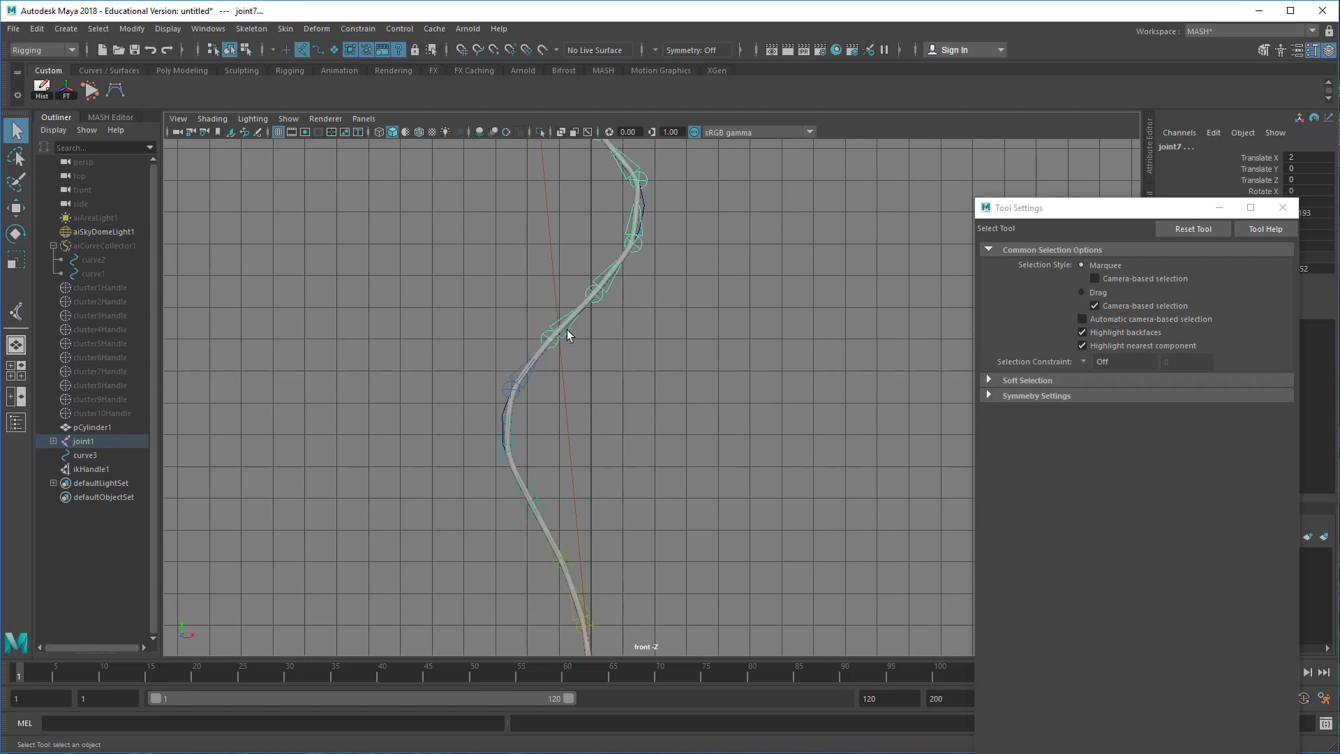
click(533, 508)
alt+middle_drag(563, 492, 577, 311)
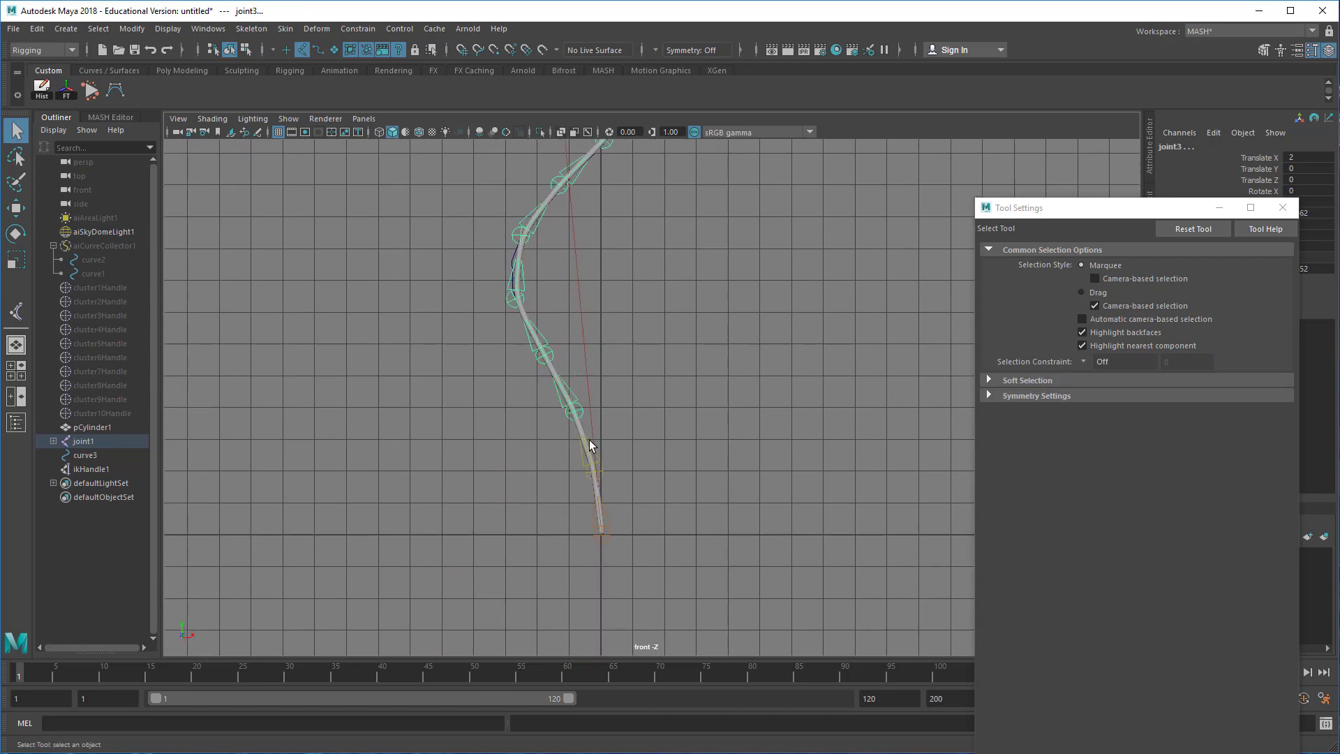
click(608, 516)
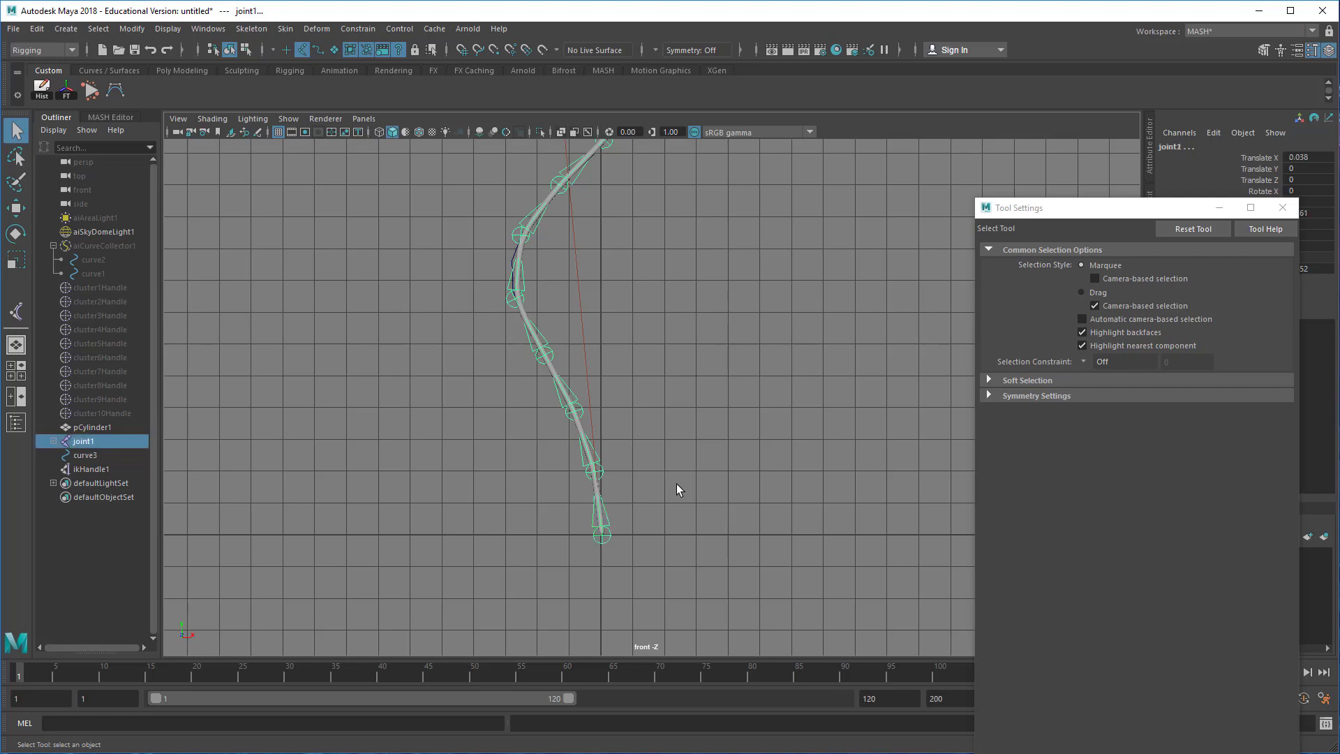
Hide the grid and scale the selected joints along their X axis to about 0.4 to shorten the chain.
key(r)
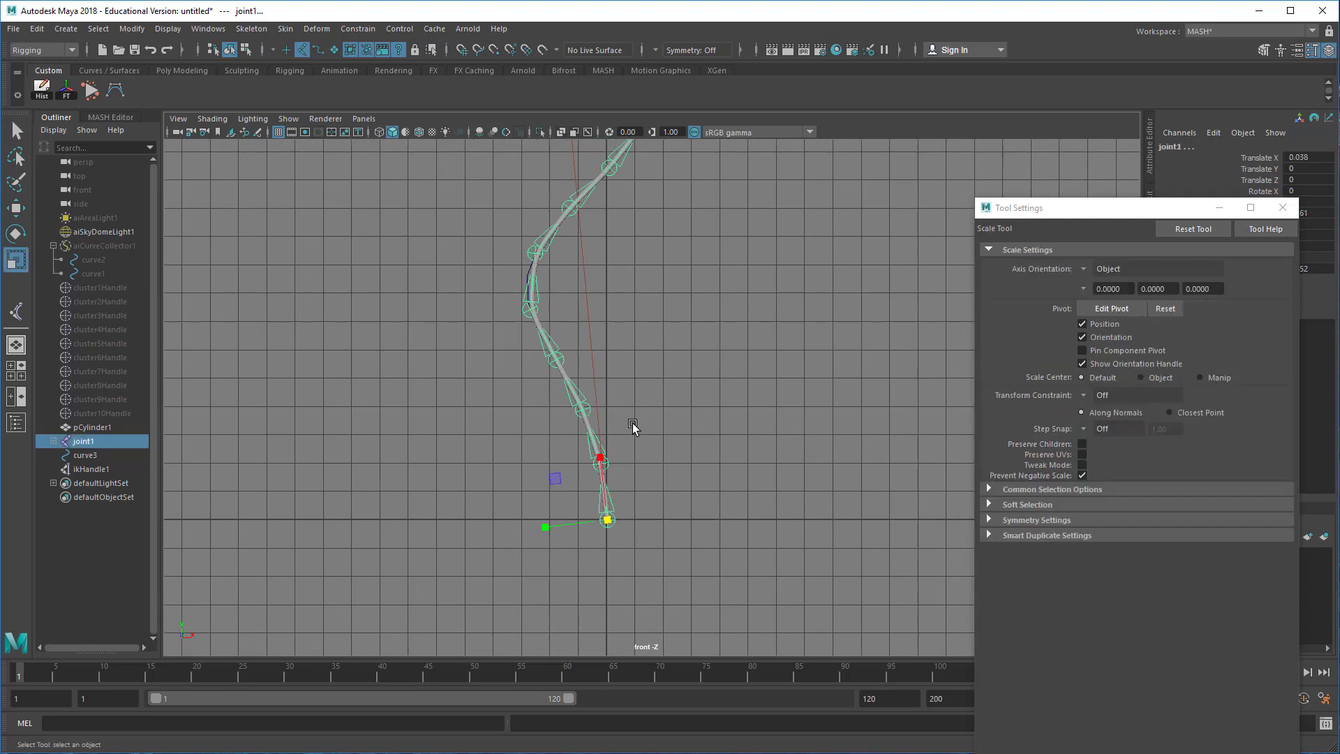
alt+right_drag(666, 447, 208, 376)
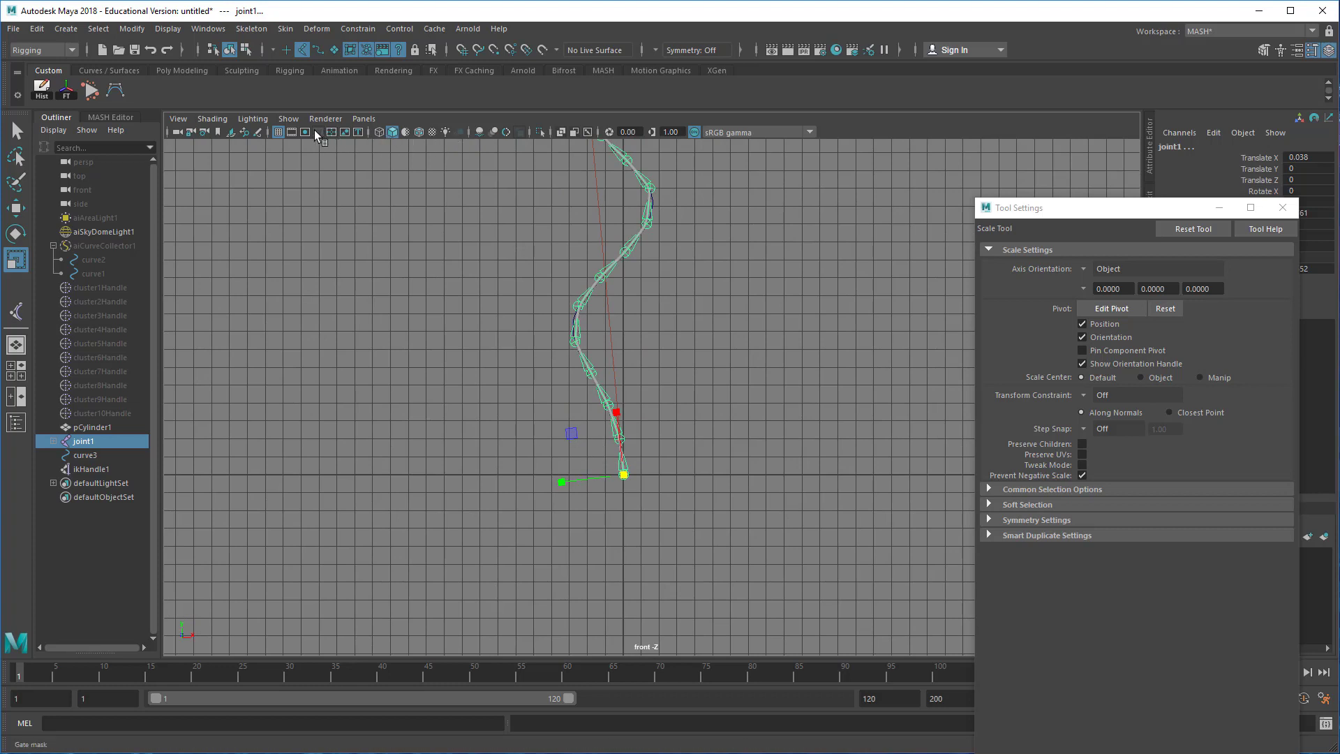
click(278, 131)
alt+middle_drag(654, 398, 537, 488)
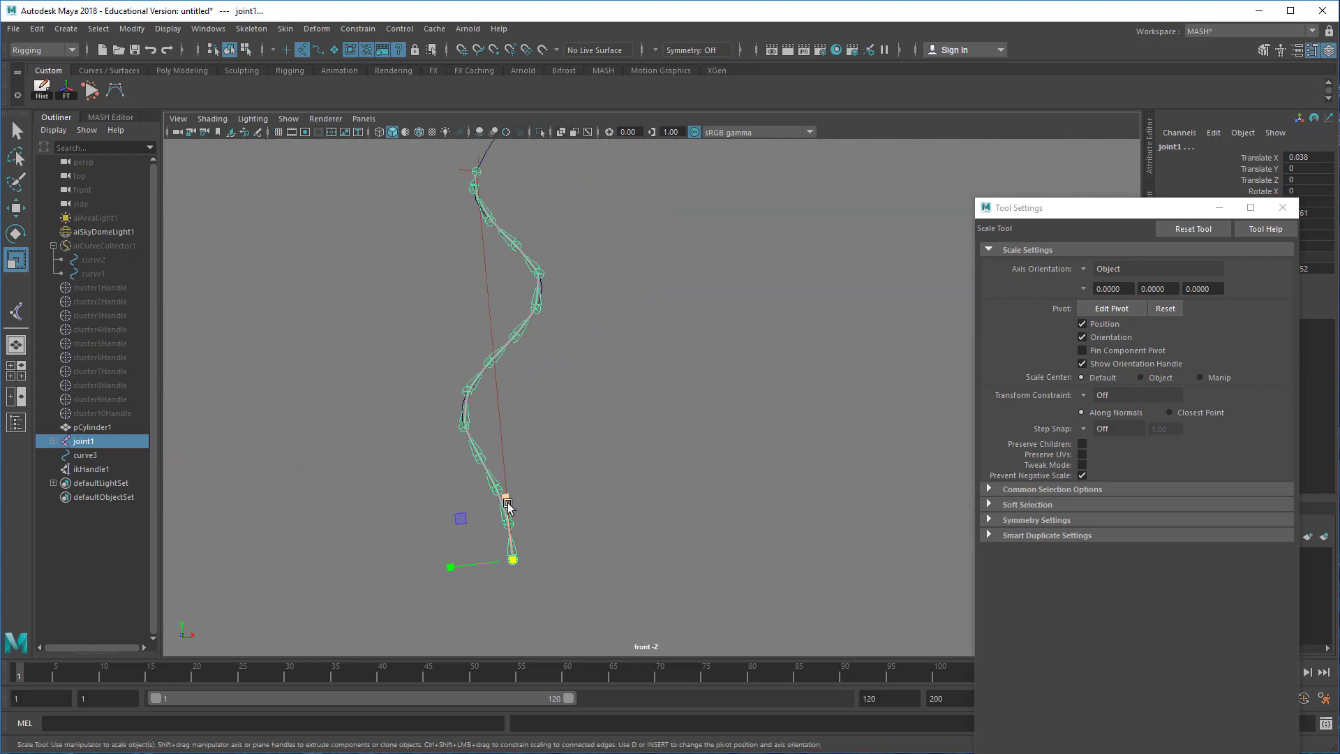
drag(506, 500, 510, 538)
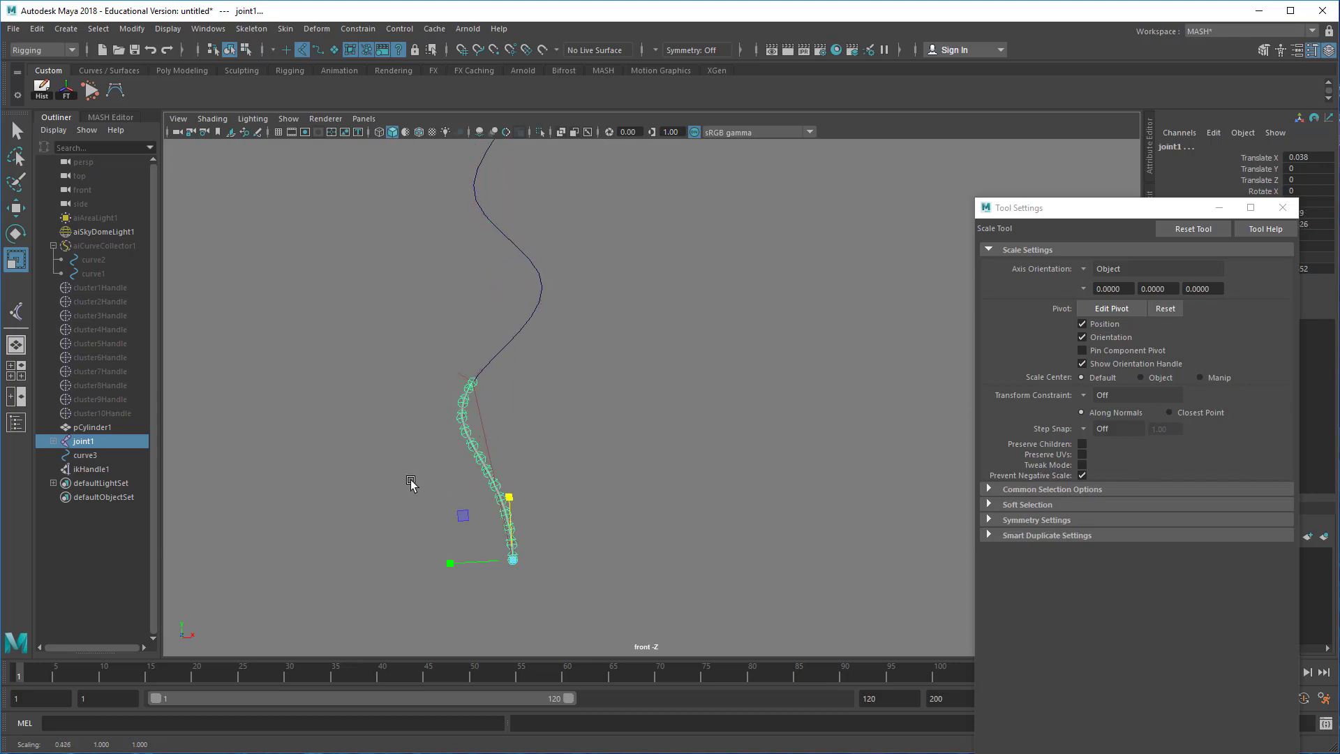
Scale the selected joints further down along their X axis to about 0.1.
alt+right_drag(384, 462, 1012, 503)
alt+middle_drag(447, 391, 918, 186)
alt+right_drag(464, 540, 443, 467)
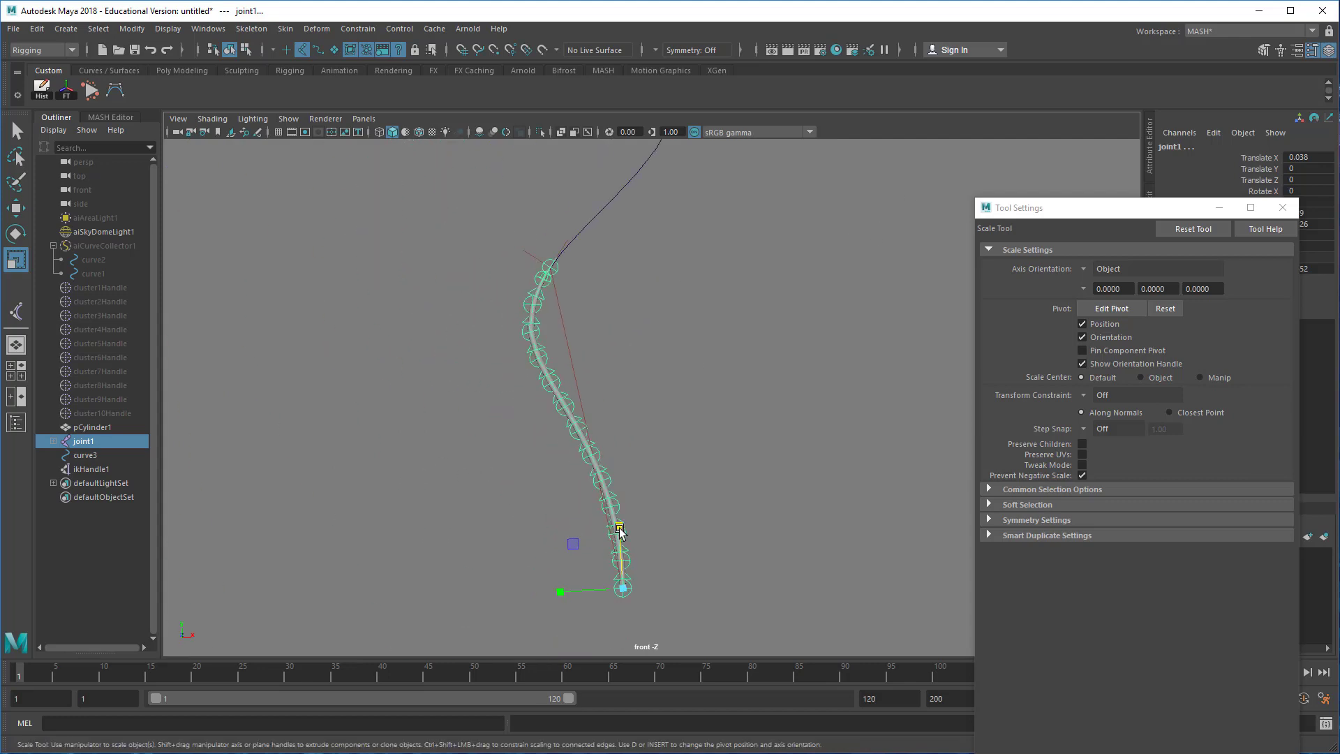
drag(619, 526, 630, 580)
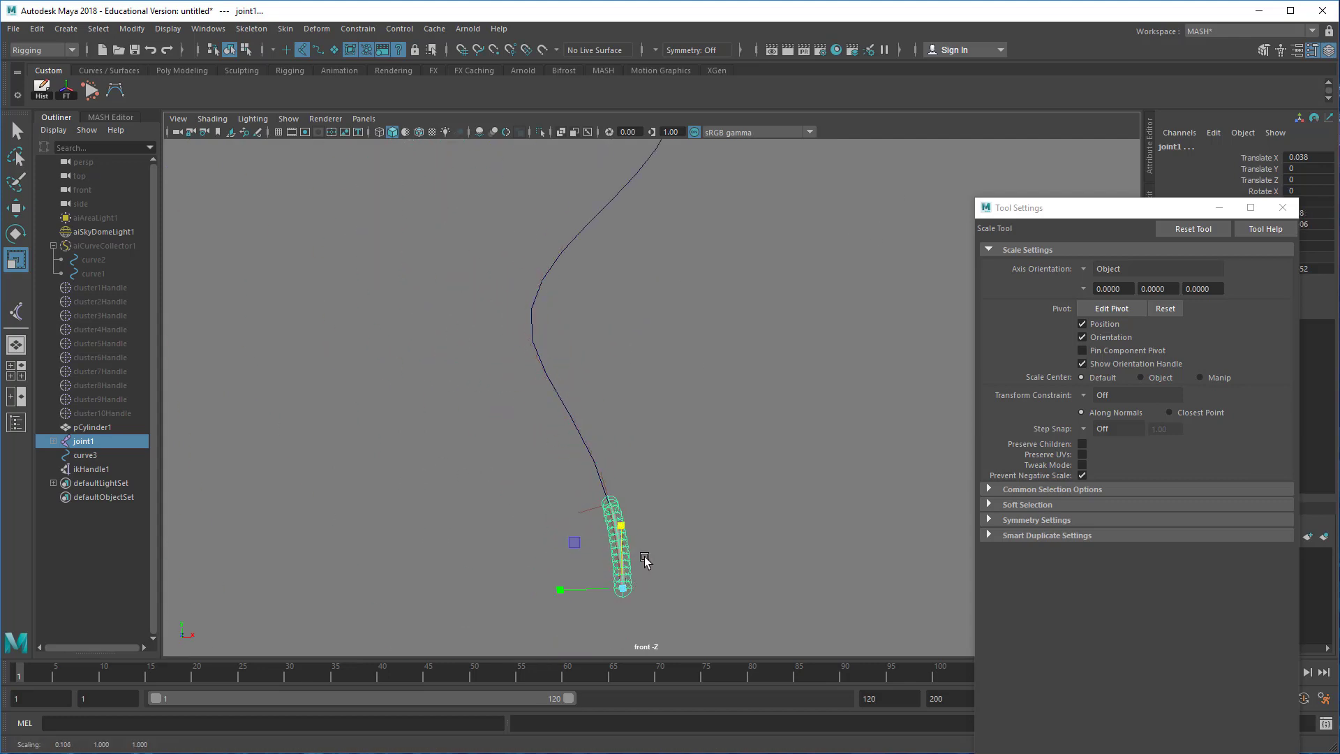
Scale the selected joints back up along their X axis so the chain stretches along most of curve3.
alt+right_drag(458, 534, 991, 562)
alt+middle_drag(712, 531, 776, 292)
alt+right_drag(582, 376, 1004, 377)
alt+right_drag(745, 508, 577, 488)
drag(656, 457, 632, 201)
alt+middle_drag(726, 257, 726, 385)
drag(647, 532, 649, 494)
mouse_move(716, 411)
alt+middle_down()
mouse_move(696, 580)
mouse_move(714, 421)
alt+middle_up()
alt+right_drag(714, 421, 551, 440)
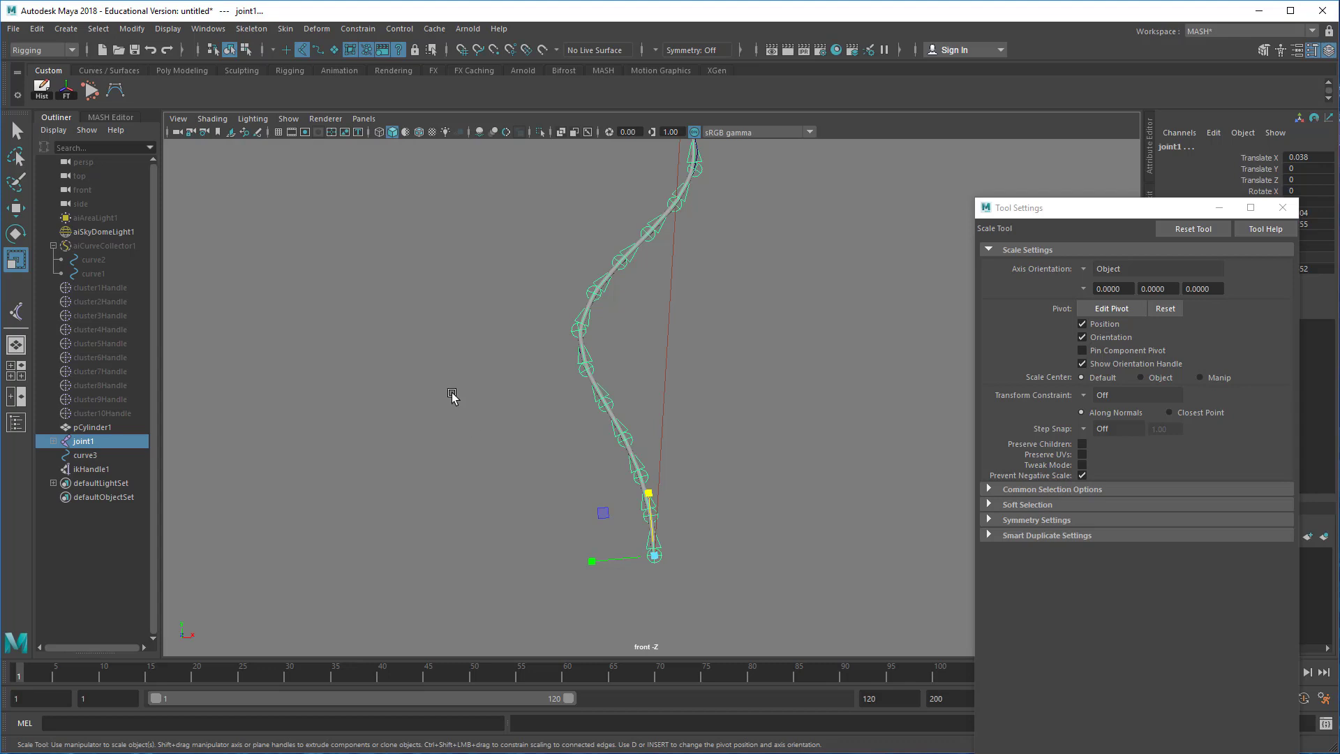
alt+right_drag(756, 479, 480, 453)
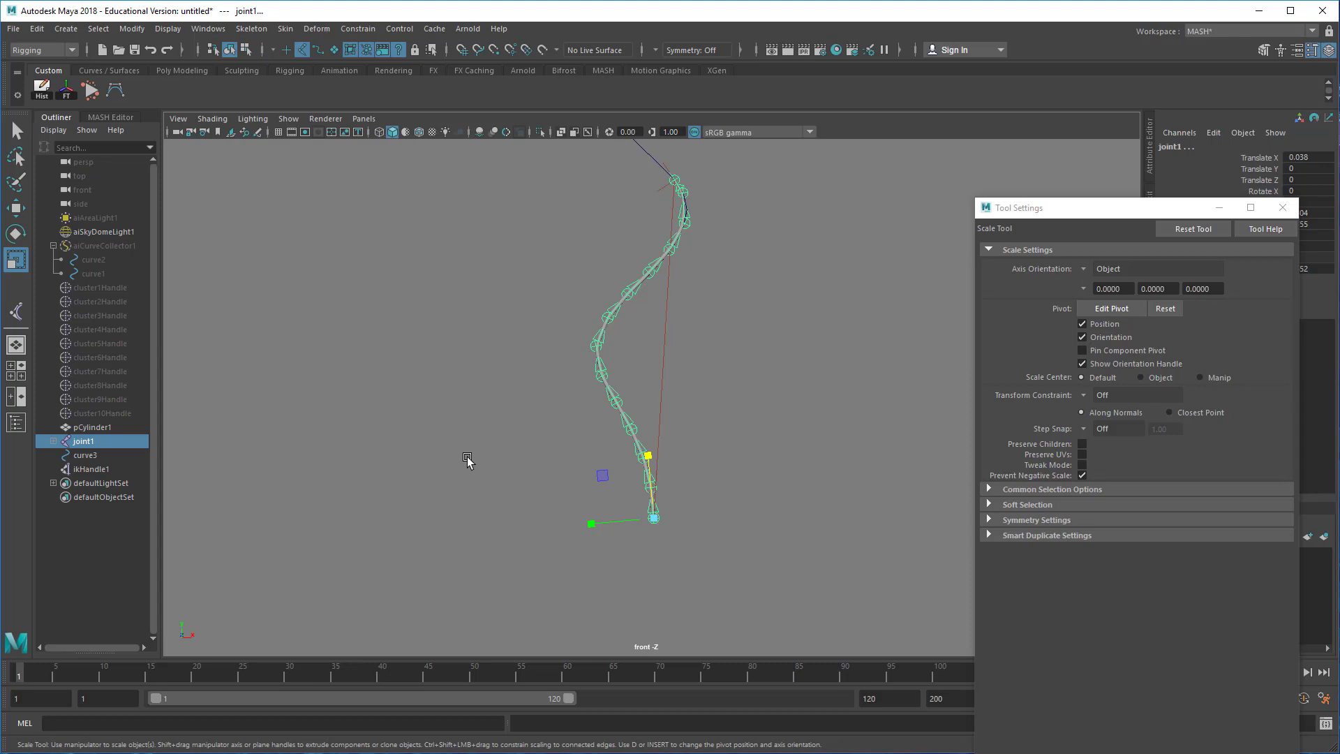
Hide joint1, curve3 and ikHandle1, and also hide pCylinder1.
shift+click(89, 469)
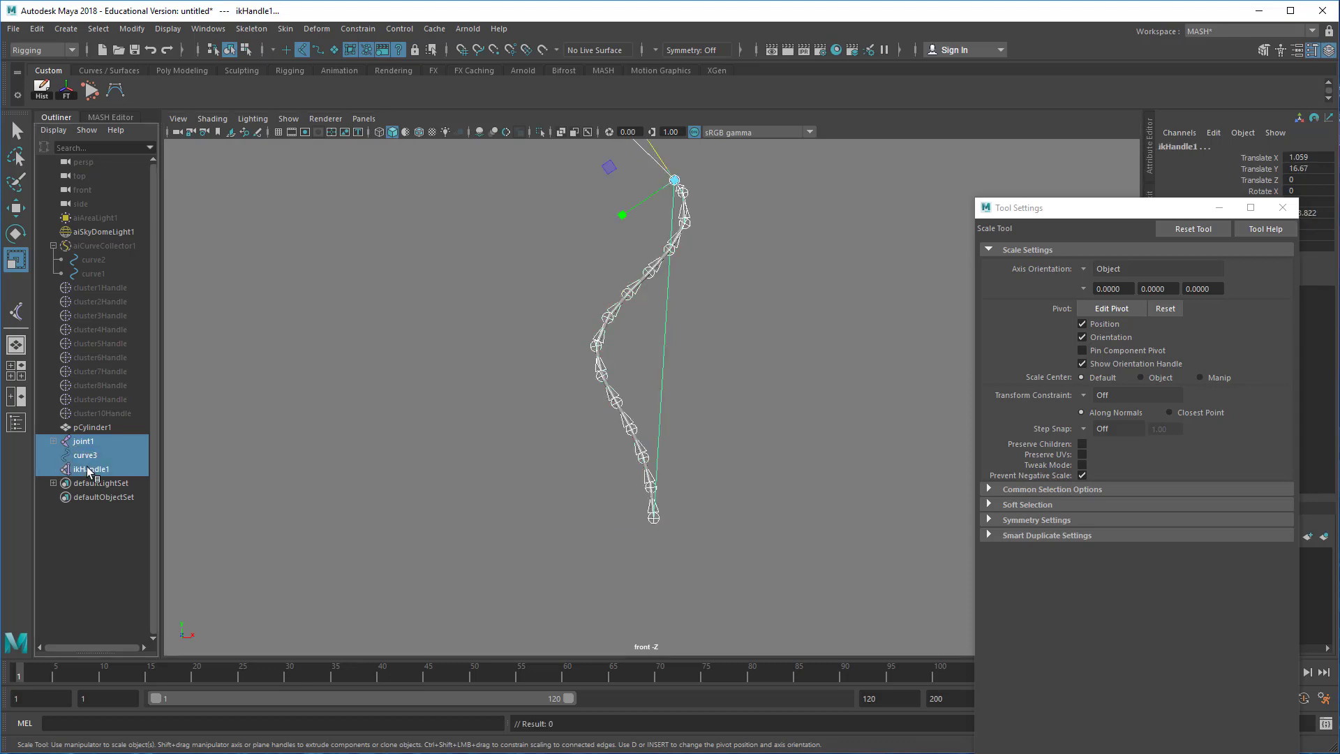
key(h)
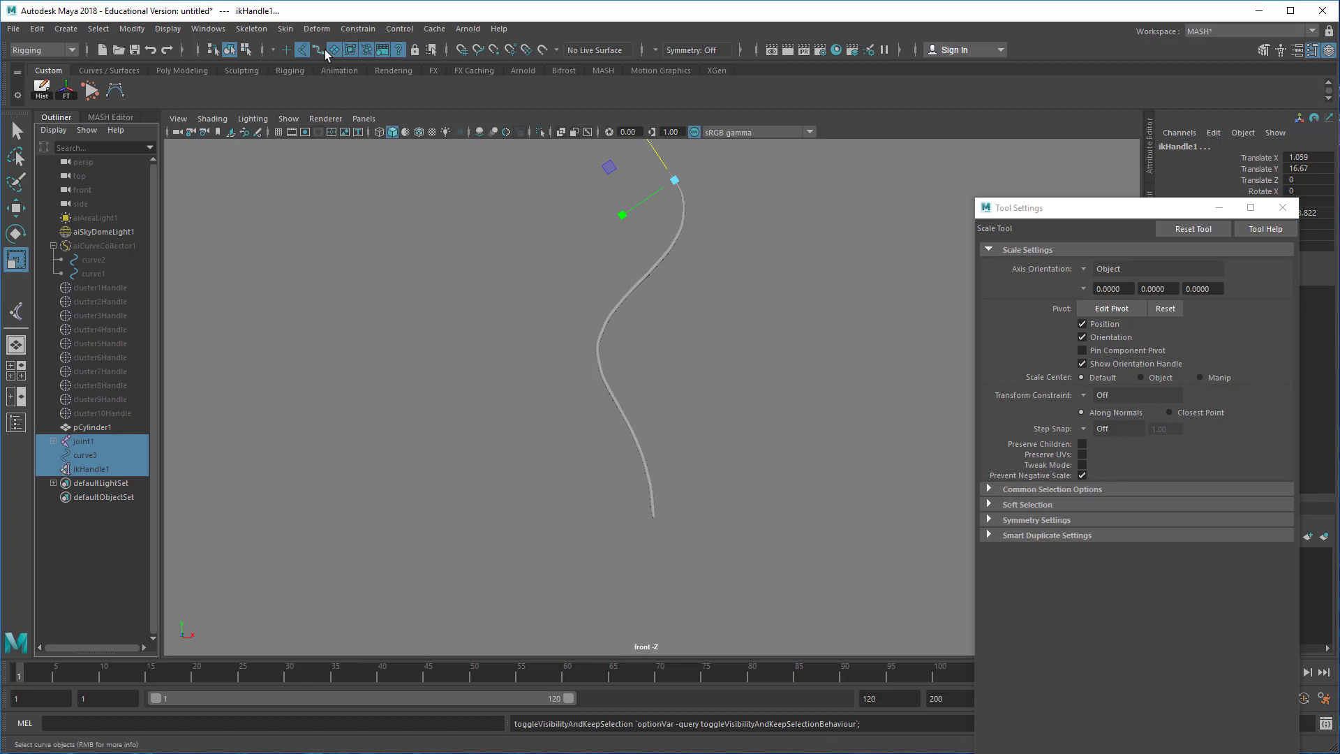
drag(458, 211, 802, 488)
key(h)
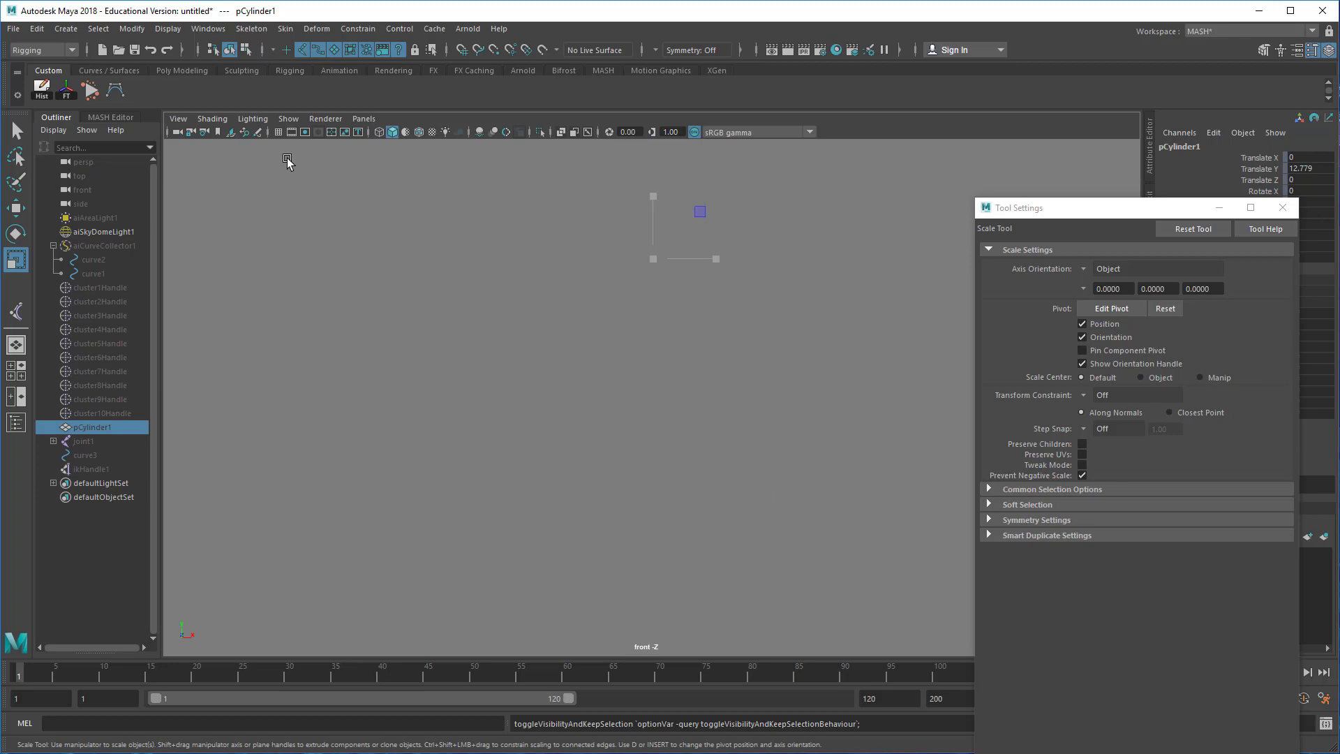
Show the grid again, switch to the full-size perspective view and close the Tool Settings window.
click(278, 132)
key(space)
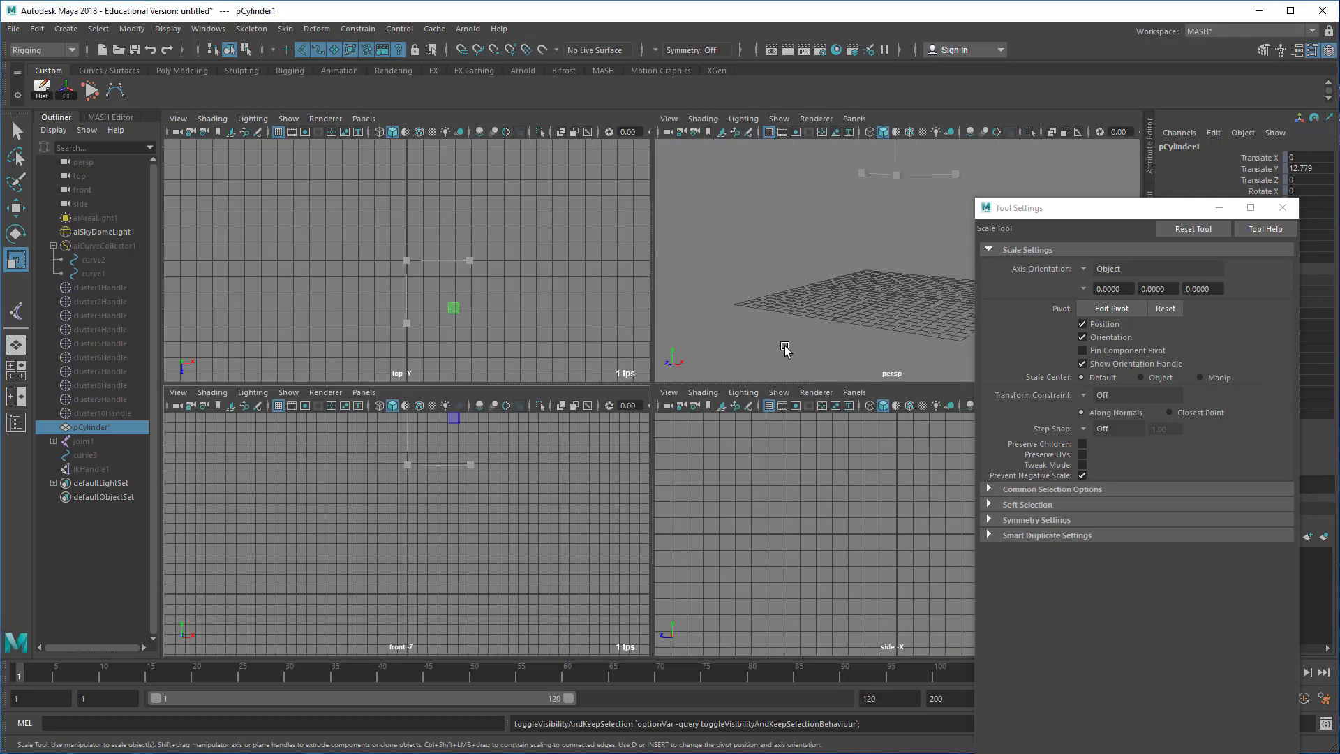
key(space)
alt+middle_drag(805, 322, 651, 412)
alt+right_drag(652, 412, 522, 412)
alt+middle_drag(522, 413, 597, 330)
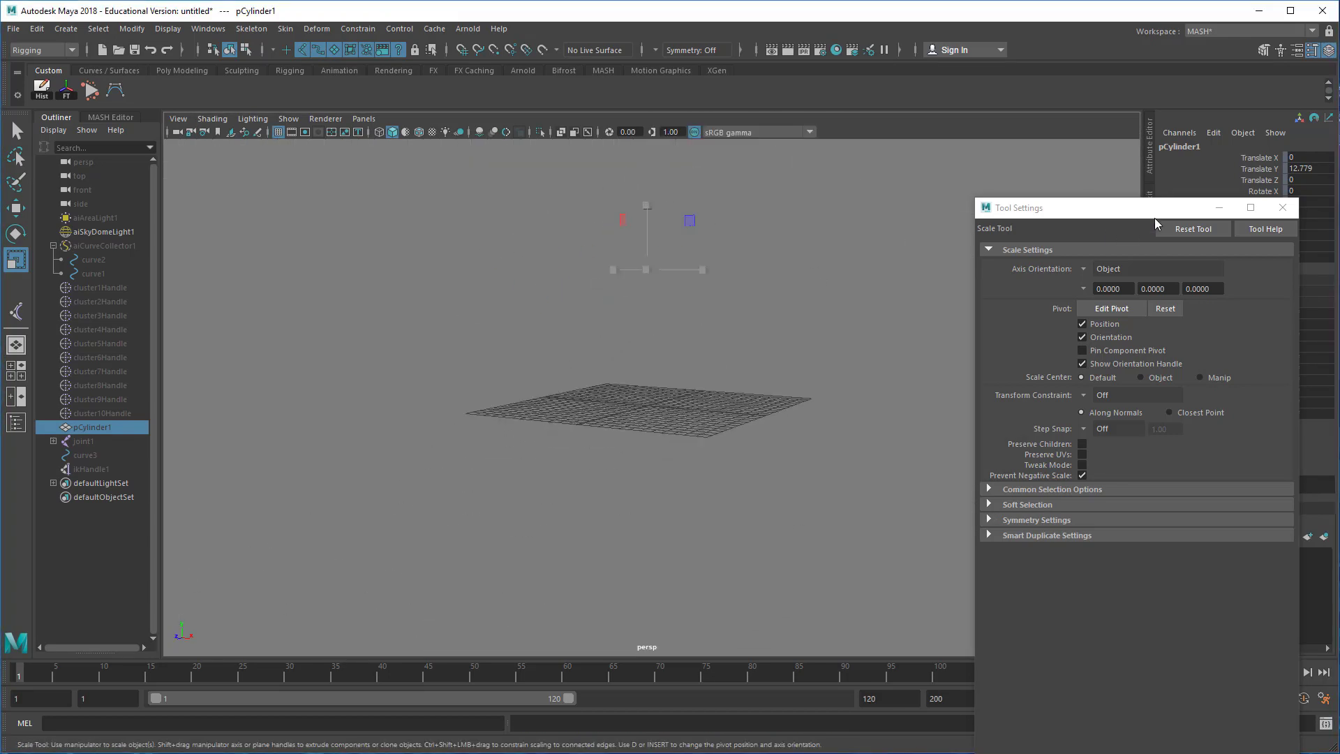
click(1283, 208)
alt+drag(663, 384, 692, 447)
alt+right_drag(693, 447, 752, 399)
scroll(752, 399, up, 2)
alt+middle_drag(737, 363, 736, 380)
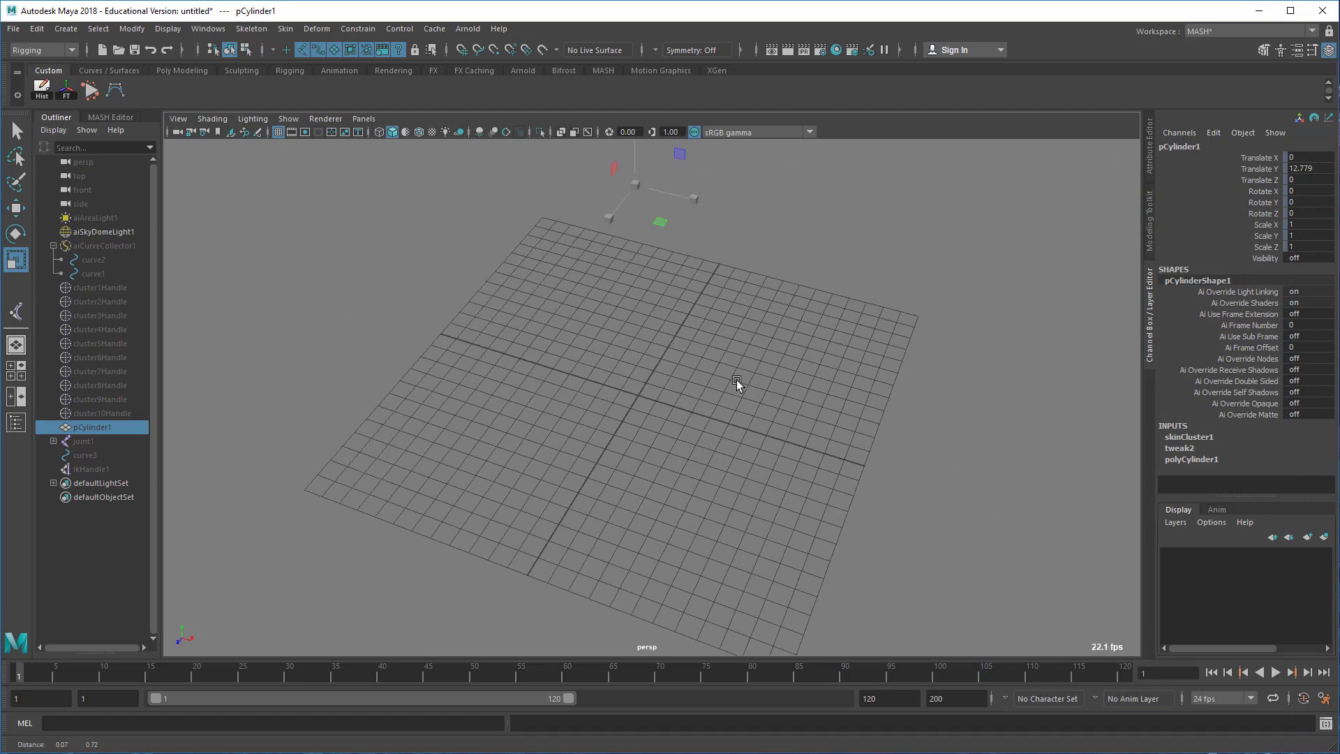
scroll(735, 379, down, 1)
Create a polygon plane centred on the origin and about 24 units wide, so it covers the grid.
click(182, 71)
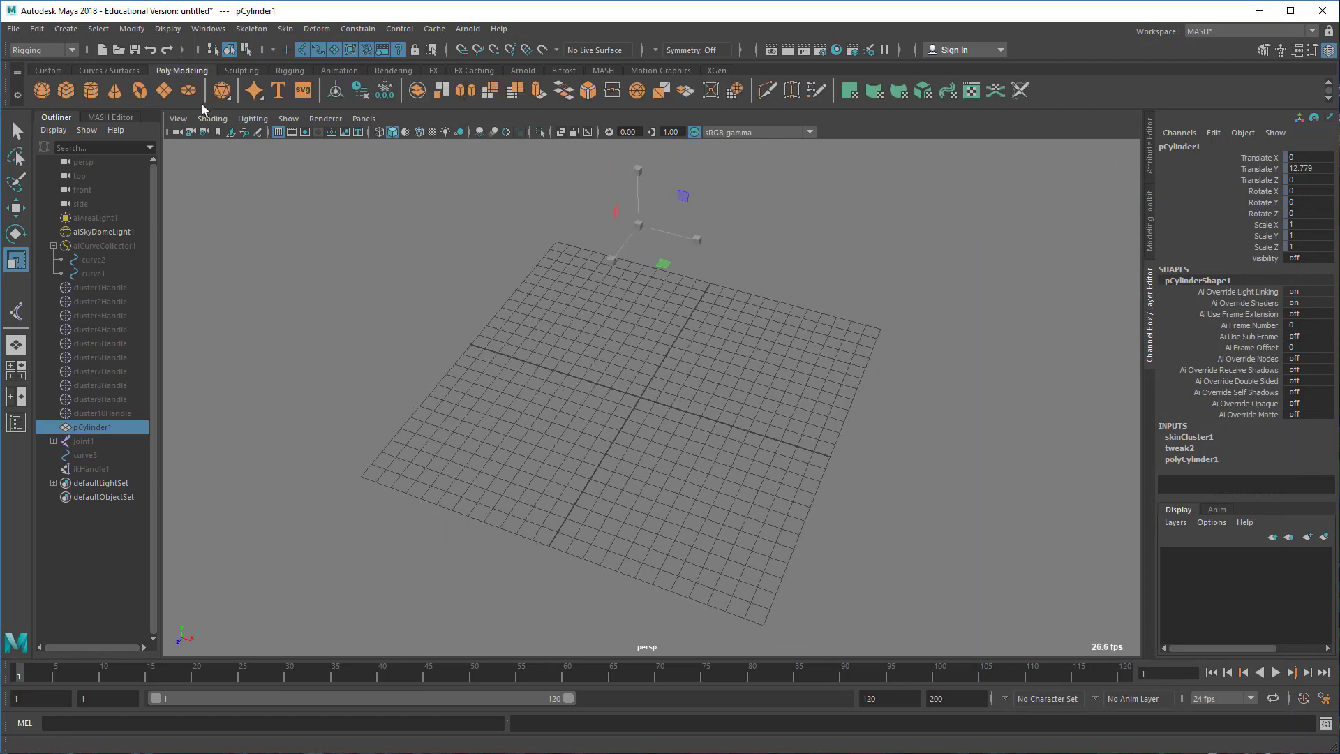
click(163, 93)
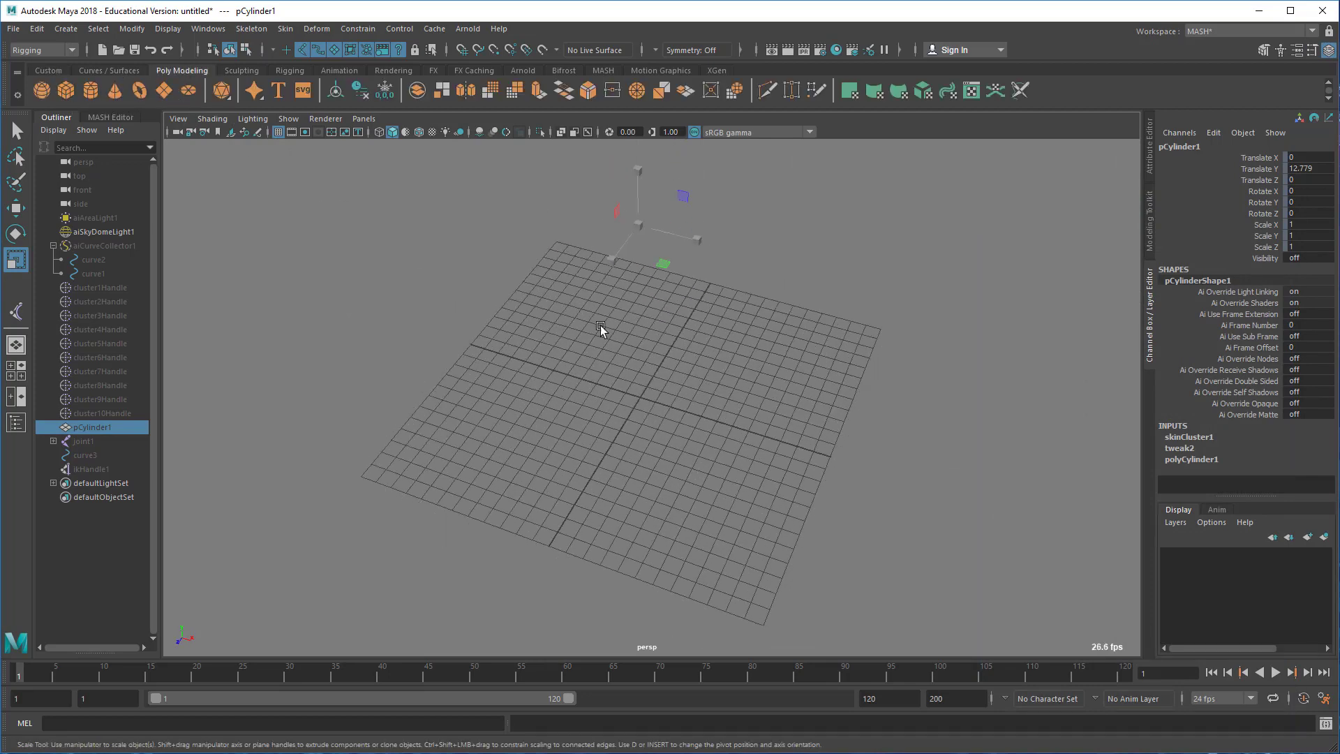
drag(636, 398, 907, 412)
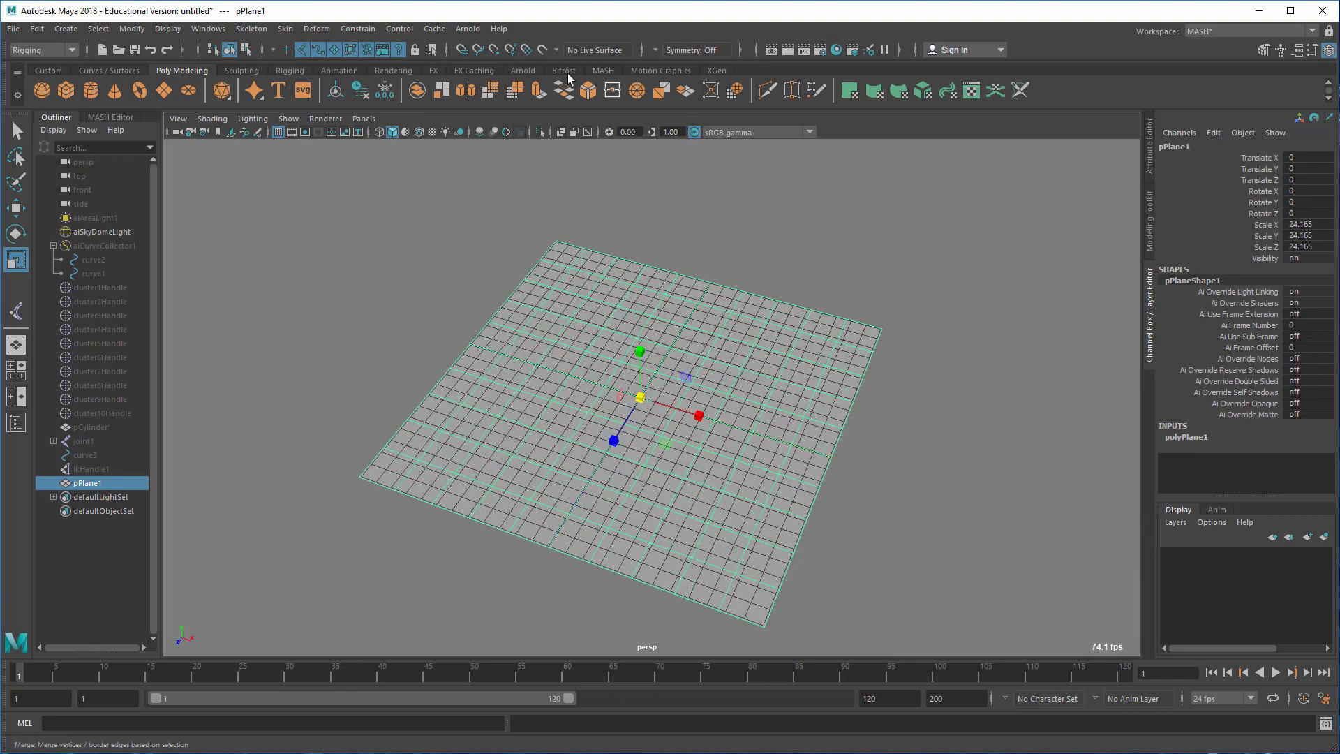
Switch to the Modeling menu set and check the plane's UV layout in the UV Editor, closing the editor when done.
click(48, 50)
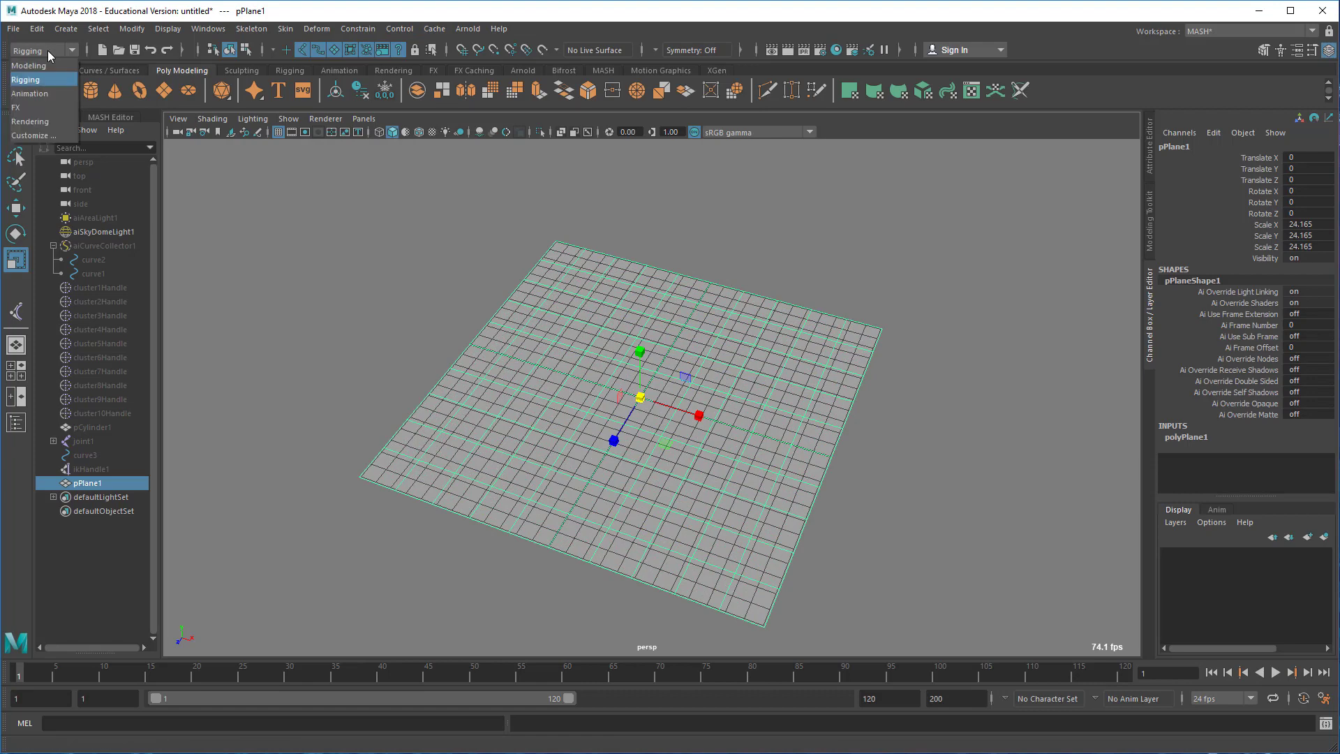
click(49, 67)
click(543, 32)
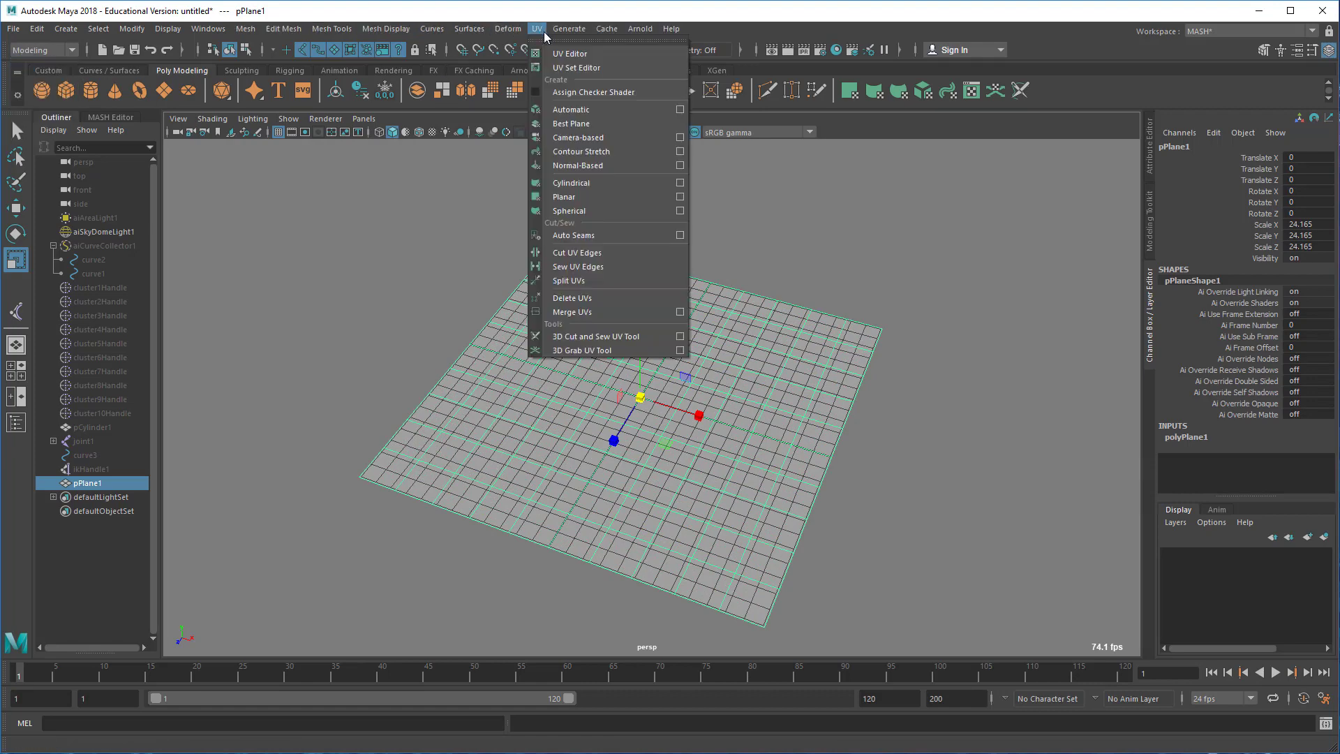
click(566, 51)
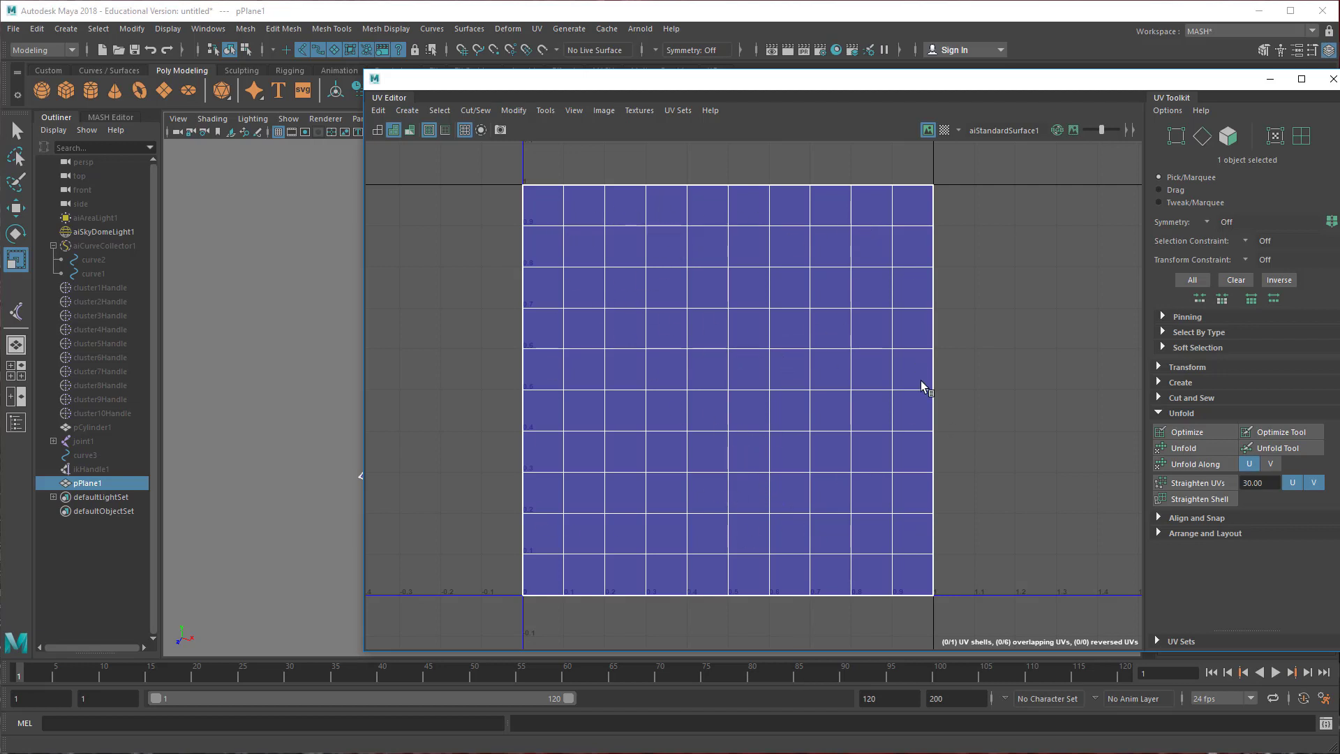
click(1333, 79)
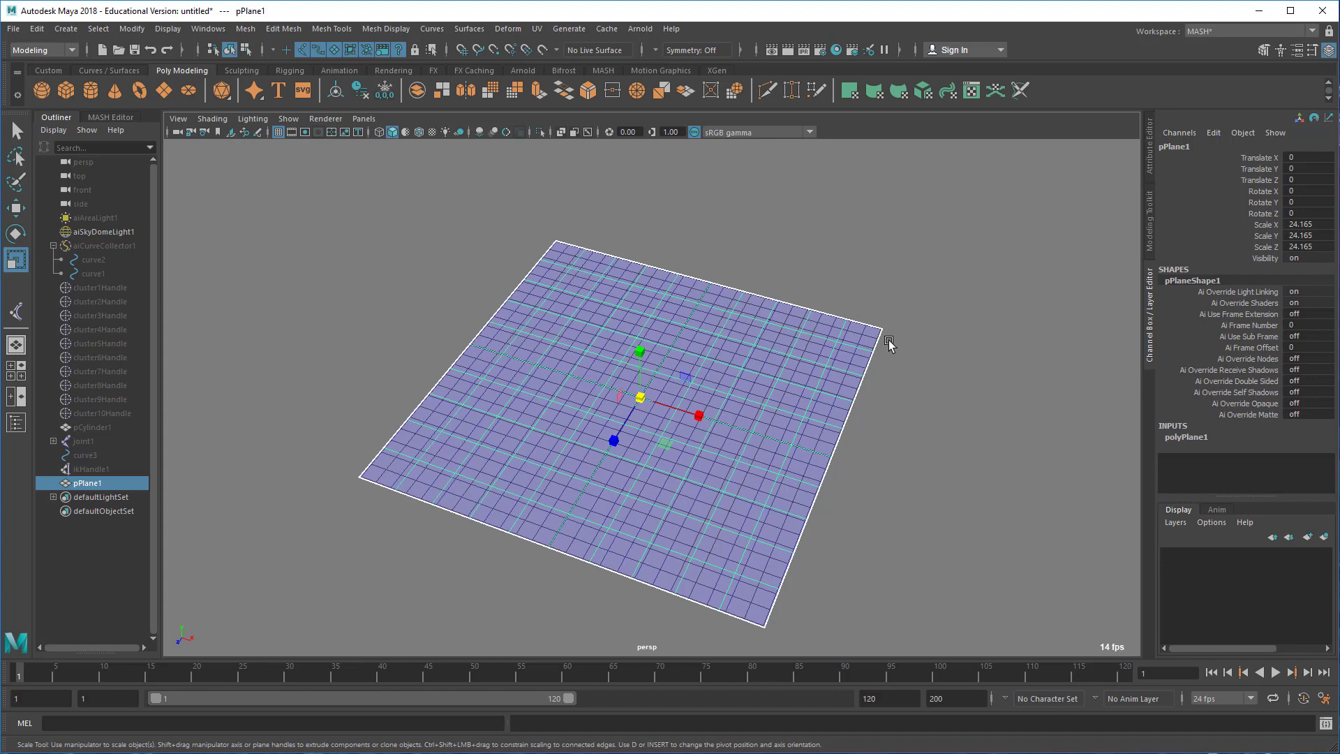
Hide the grid in the perspective view so only the plane remains on display.
mouse_move(794, 426)
alt+mouse_down()
mouse_move(873, 404)
mouse_move(696, 390)
mouse_move(802, 412)
alt+mouse_up()
drag(355, 340, 454, 400)
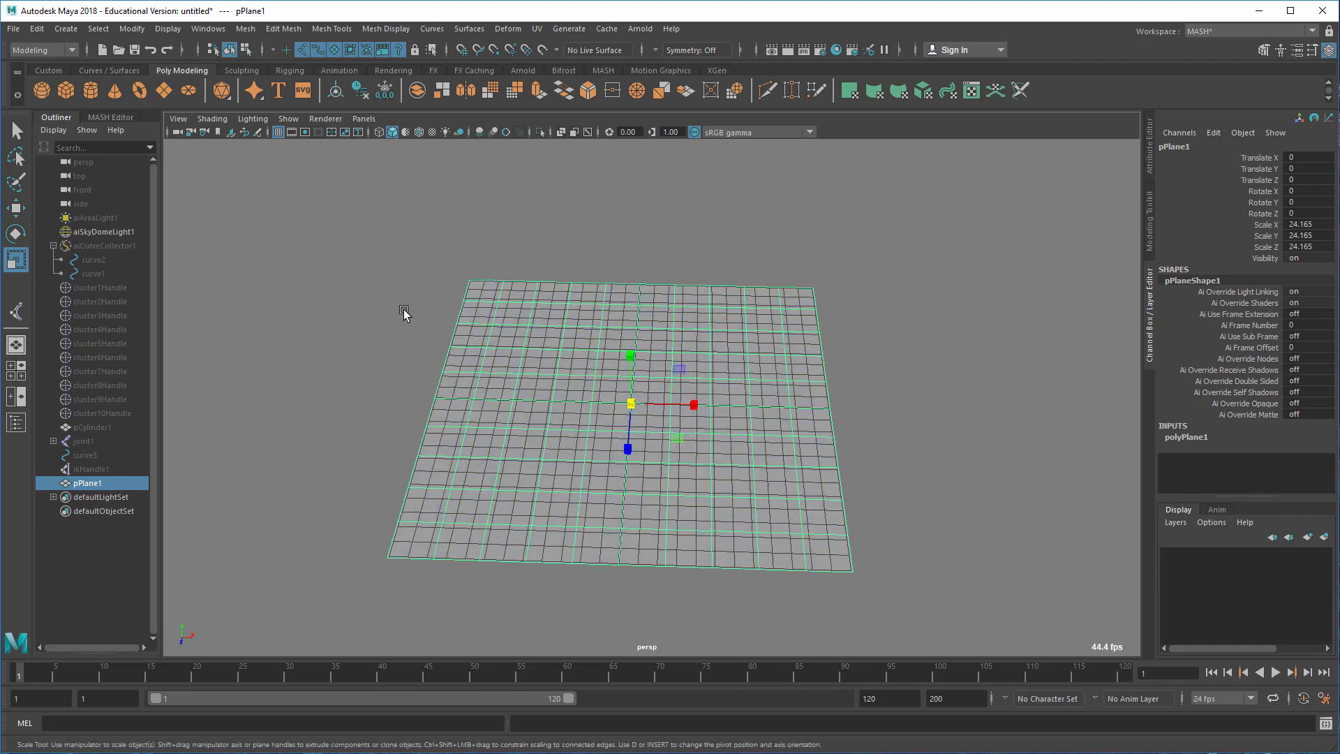
click(278, 132)
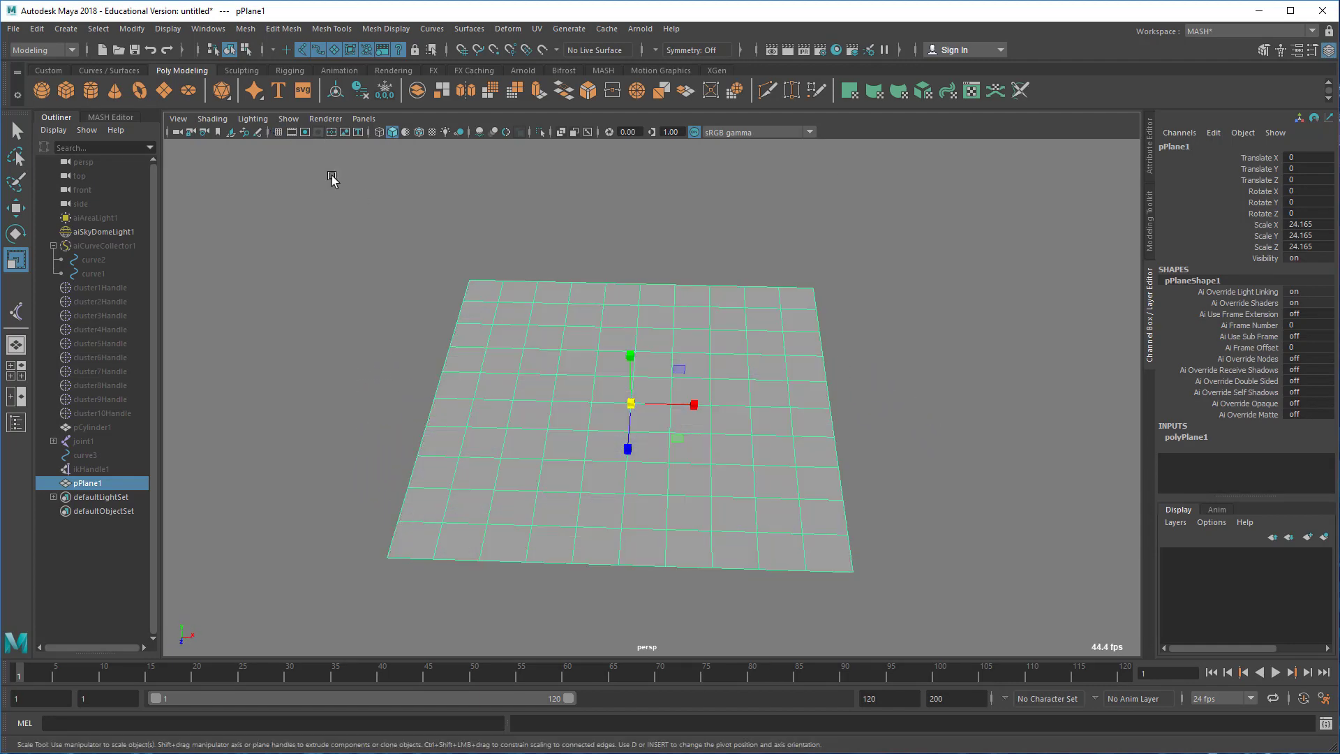
alt+drag(353, 272, 356, 234)
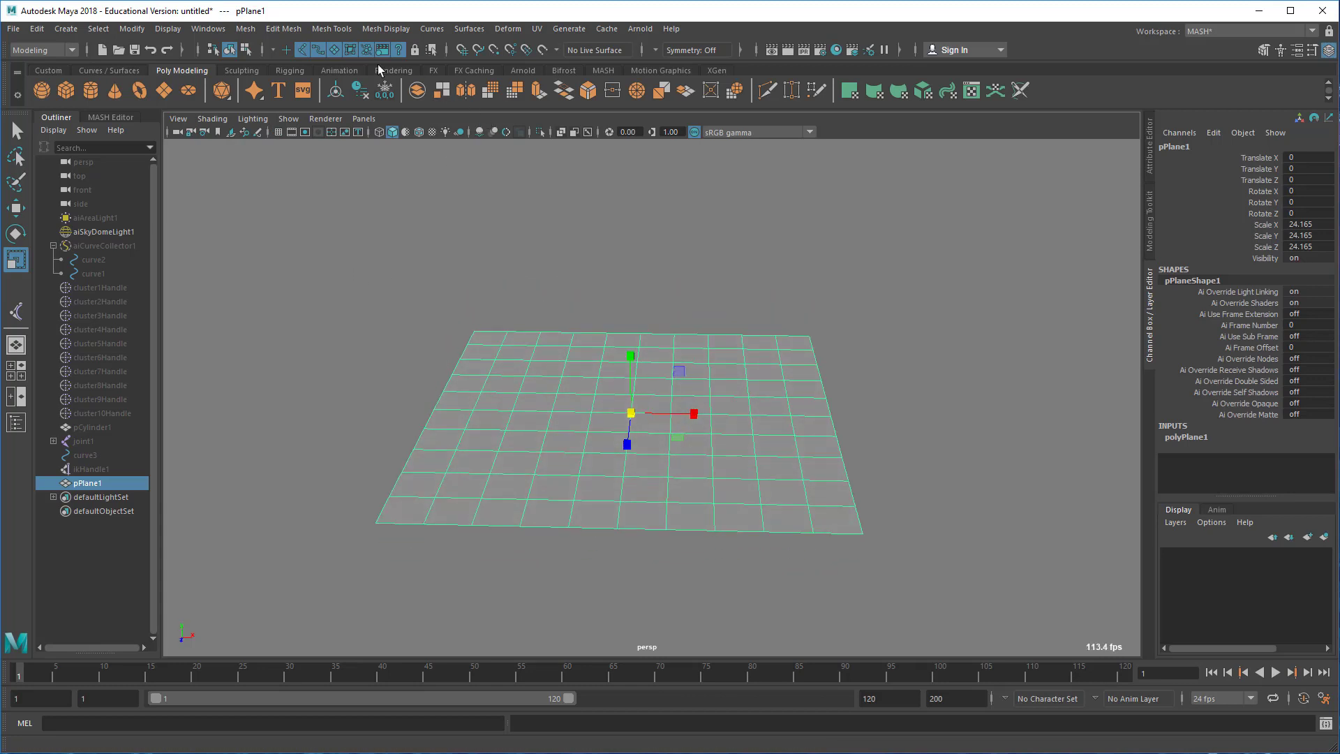
Switch to the FX menu set, open the Create Hair options for the plane and reset them to their defaults.
click(42, 51)
click(50, 108)
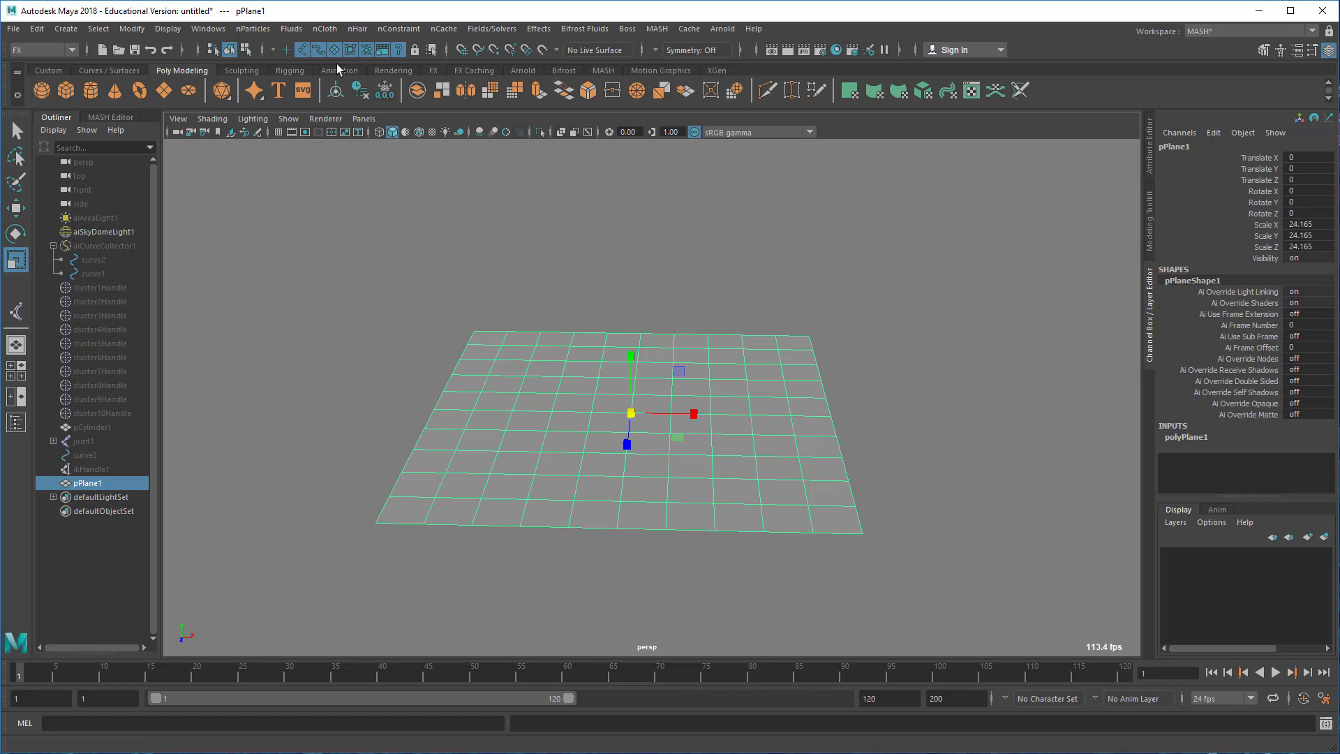
click(366, 32)
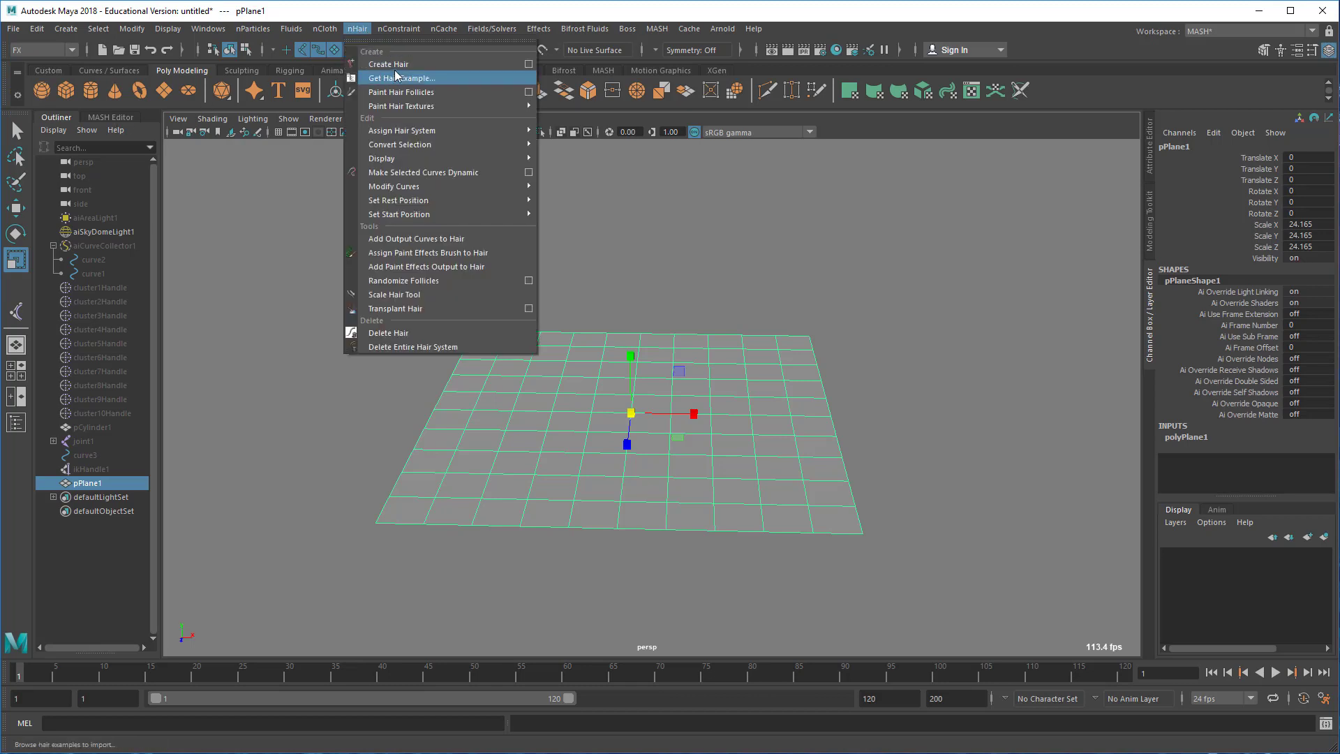
click(529, 64)
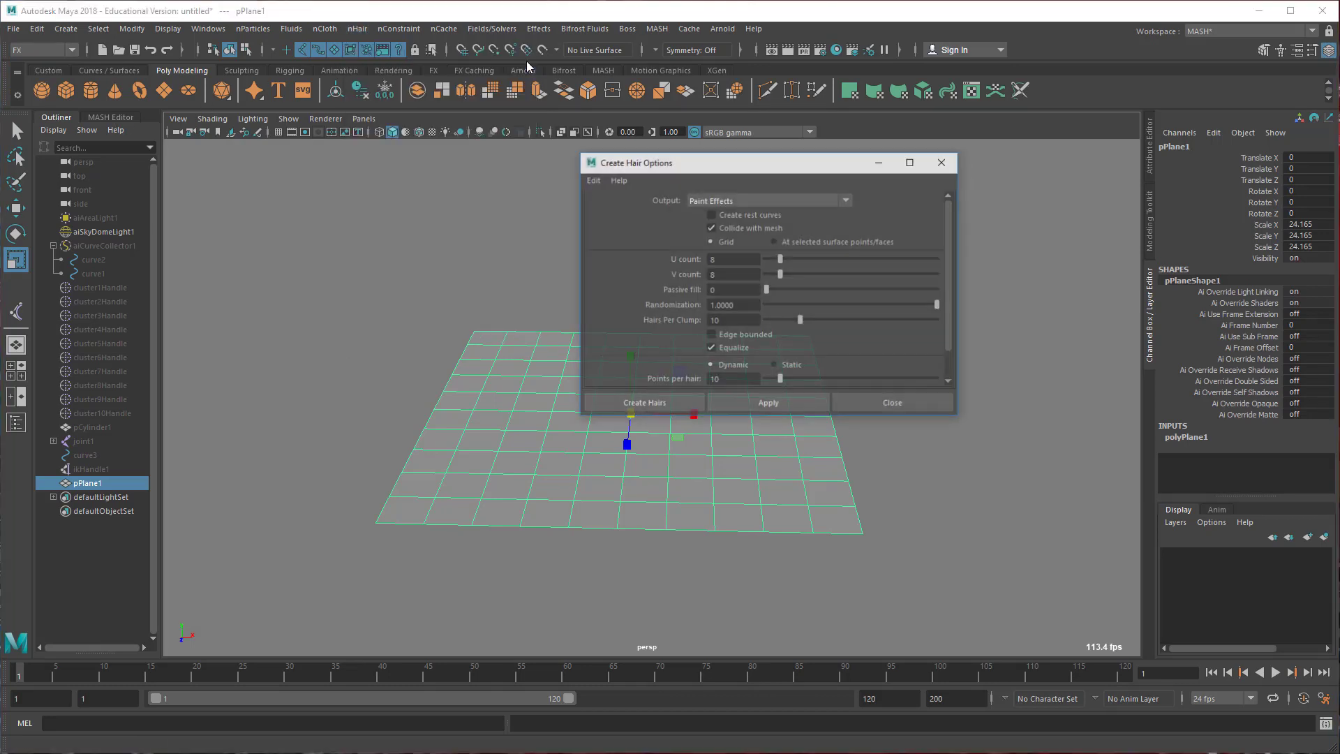
drag(783, 164, 922, 155)
click(726, 170)
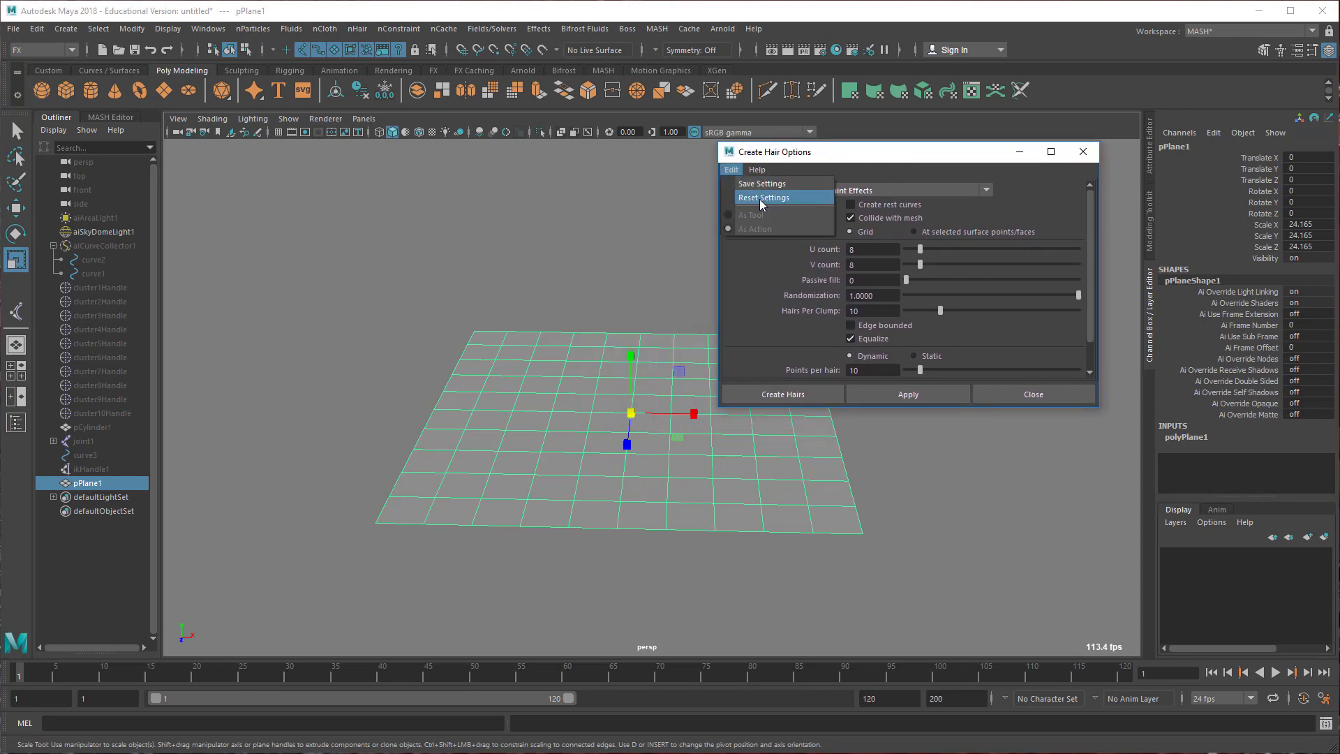
click(760, 199)
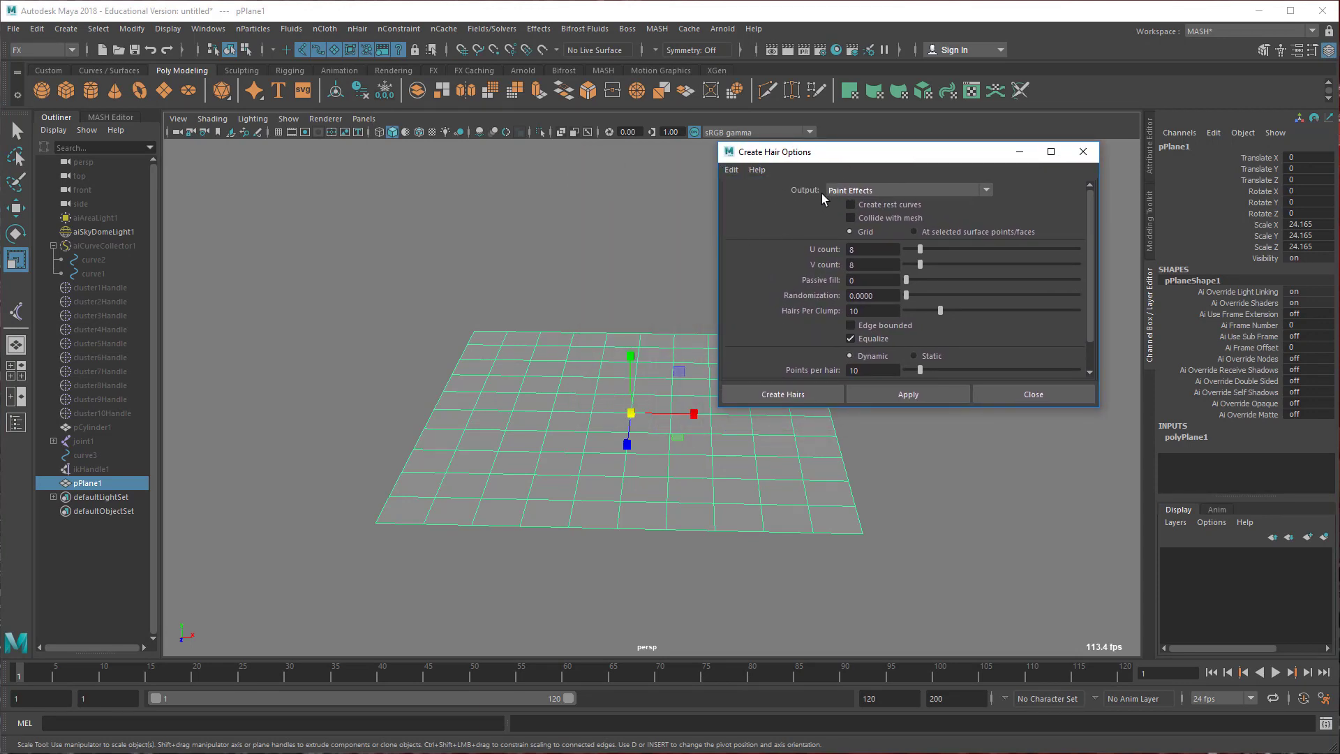
drag(1097, 406, 1092, 578)
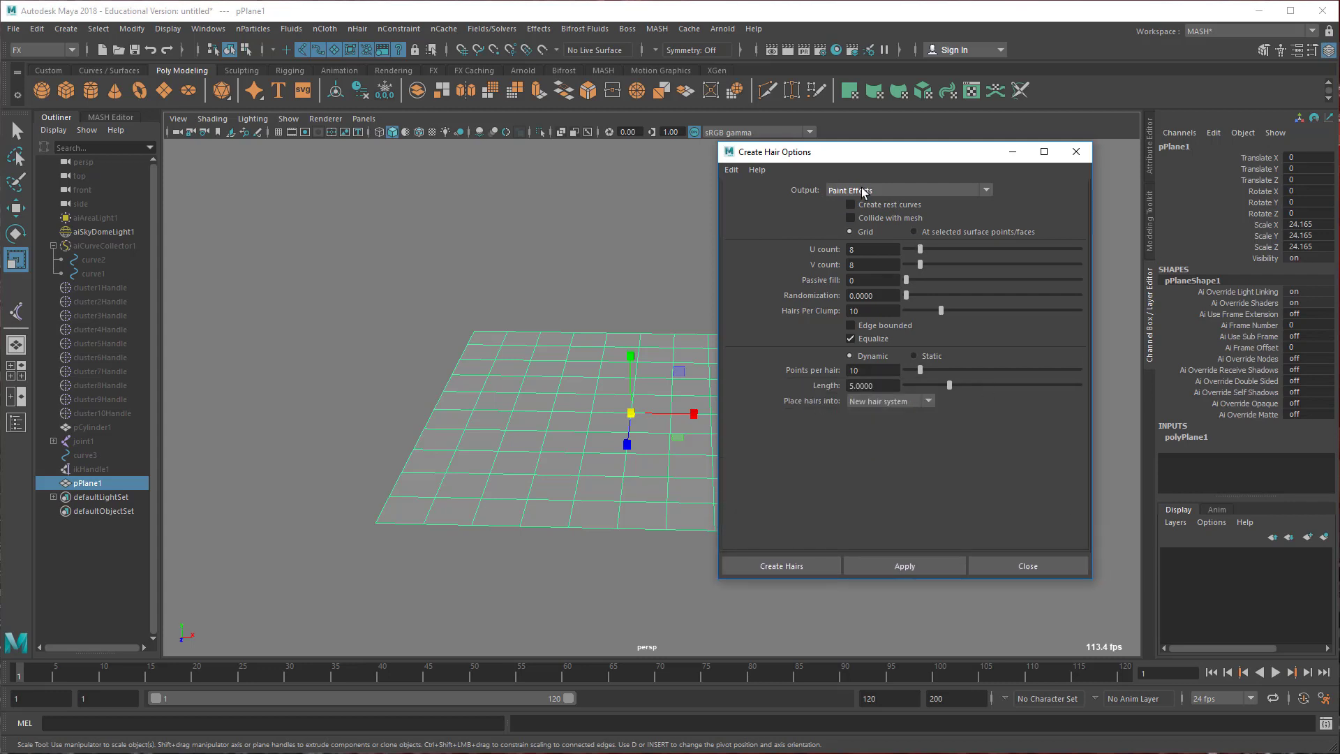
Keep Paint Effects as the hair output, enable Collide with mesh and set Randomization to 1.
click(863, 191)
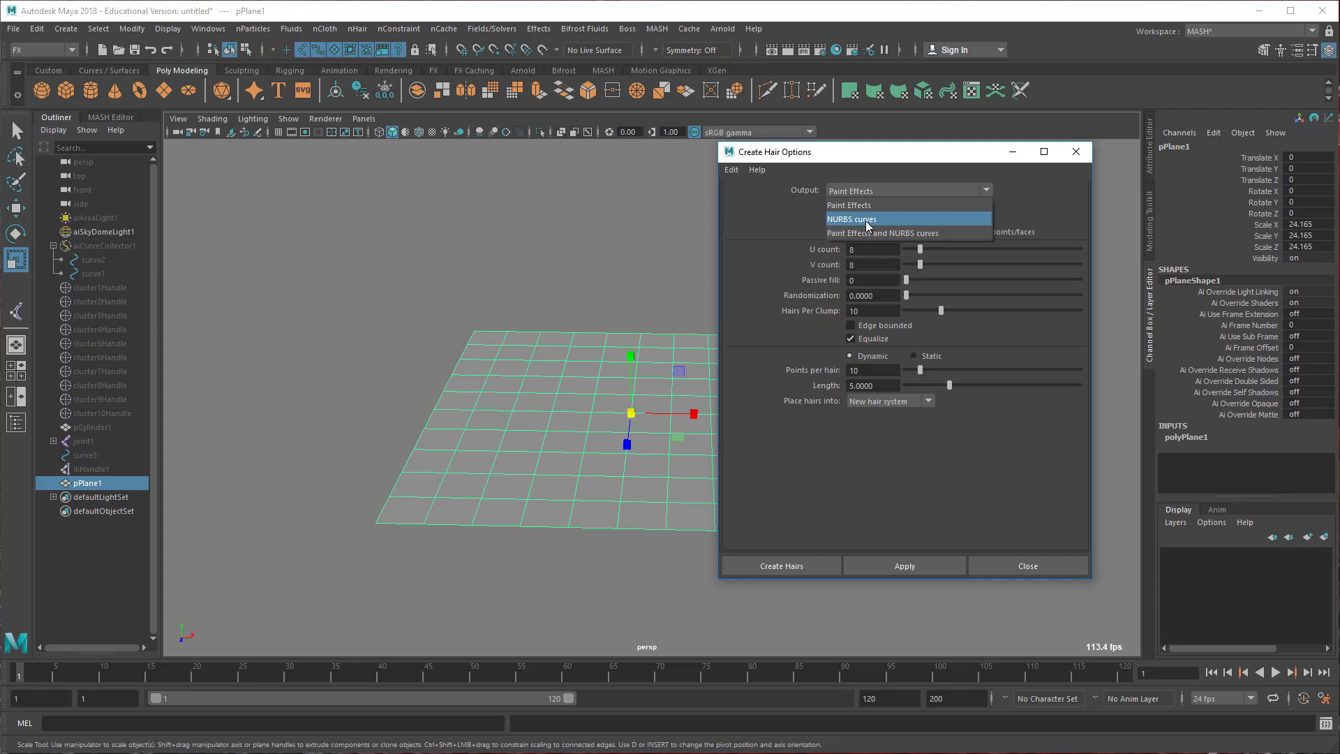
click(866, 209)
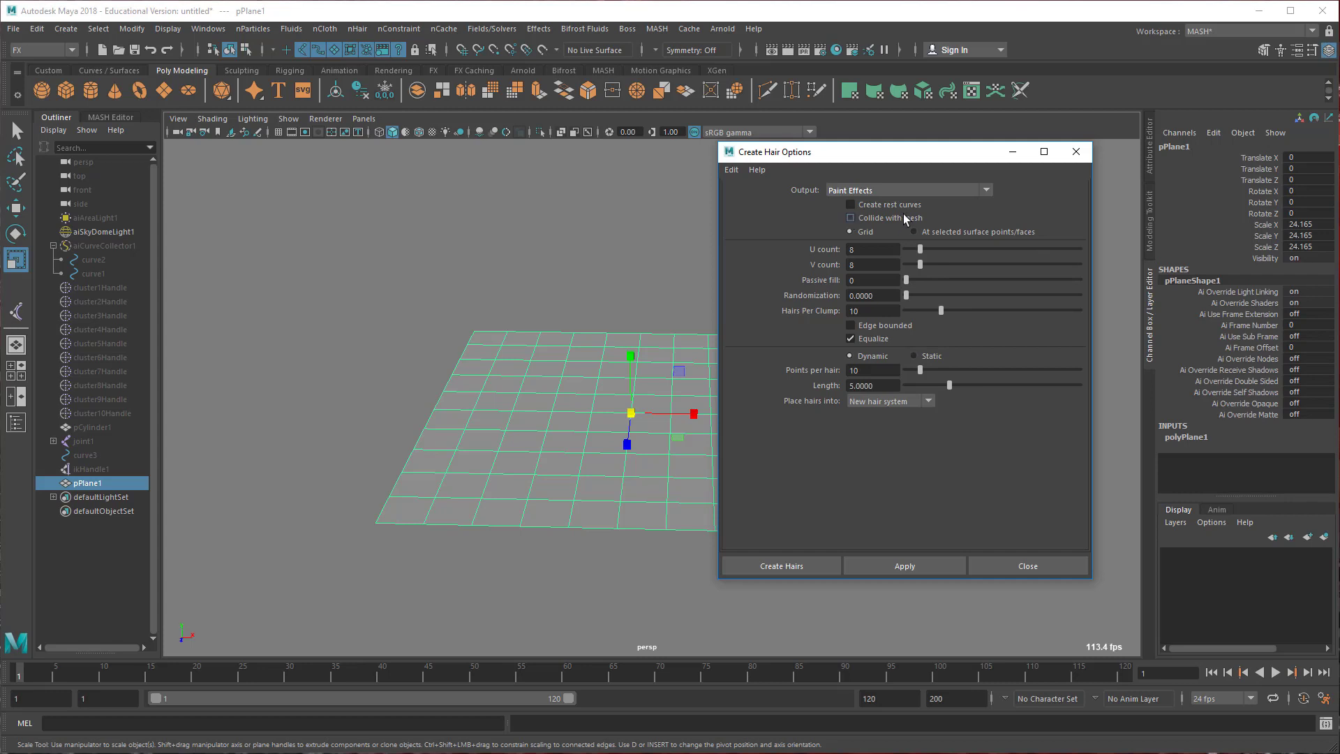
drag(842, 153, 868, 137)
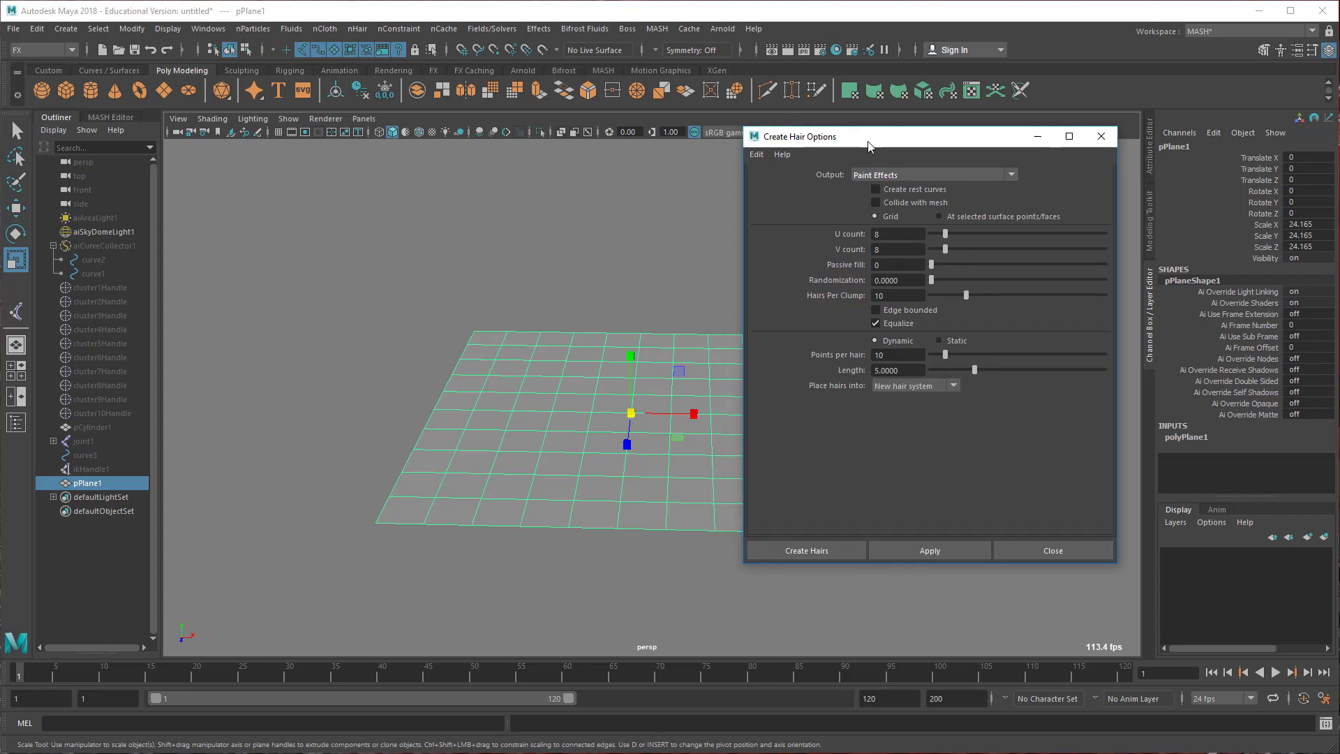
click(892, 203)
drag(935, 280, 1120, 303)
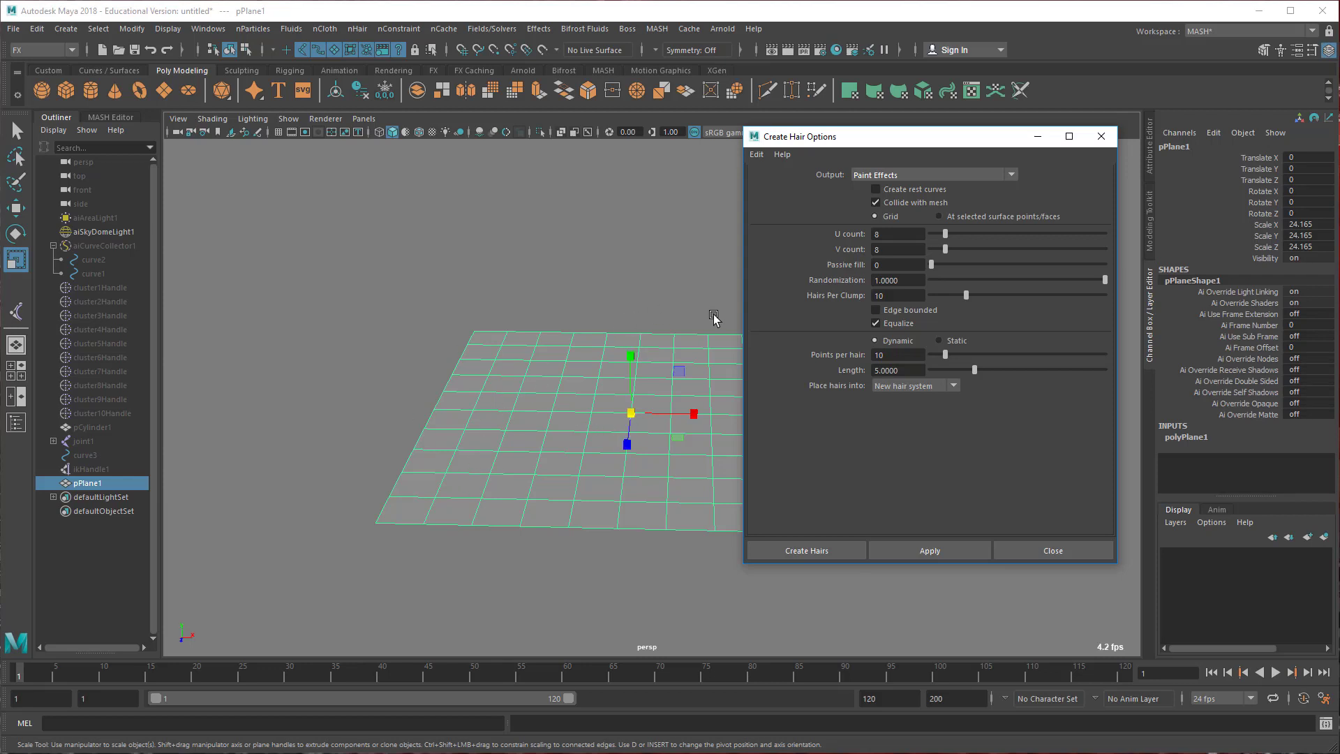
Set the hair length to 10 and create the hairs on the plane.
drag(855, 143, 957, 132)
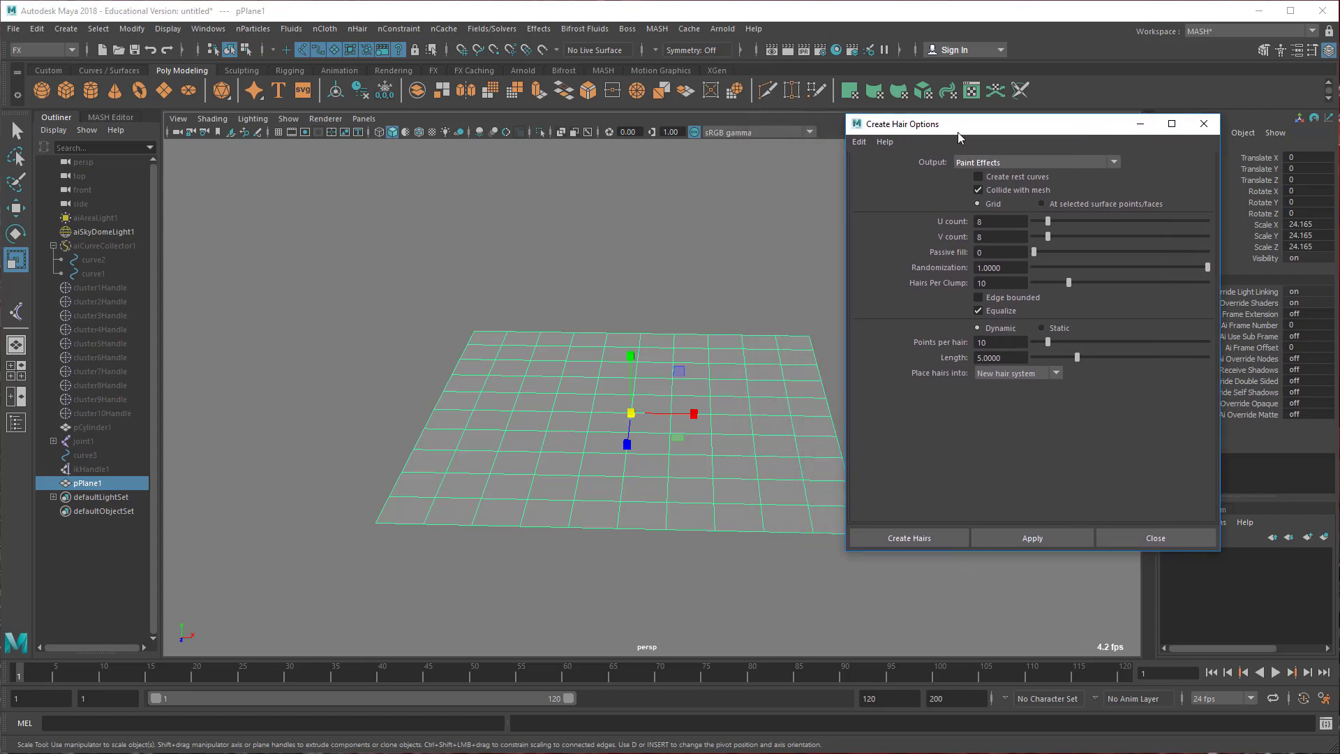
click(1014, 269)
click(990, 283)
drag(1012, 356, 938, 360)
text(10)
click(920, 541)
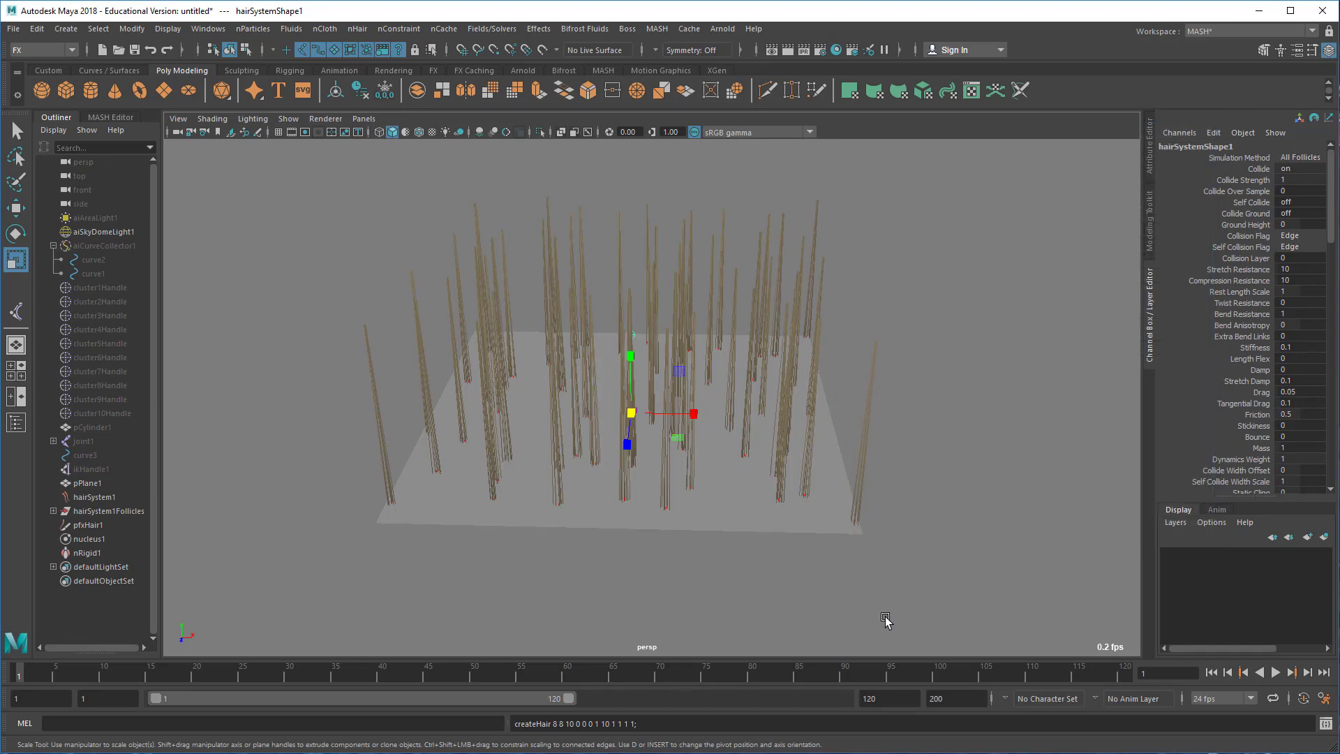
Examine the hair clumps on the plane from several angles and their follicle roots up close.
mouse_move(829, 491)
alt+mouse_down()
mouse_move(783, 458)
mouse_move(948, 458)
mouse_move(832, 467)
alt+mouse_up()
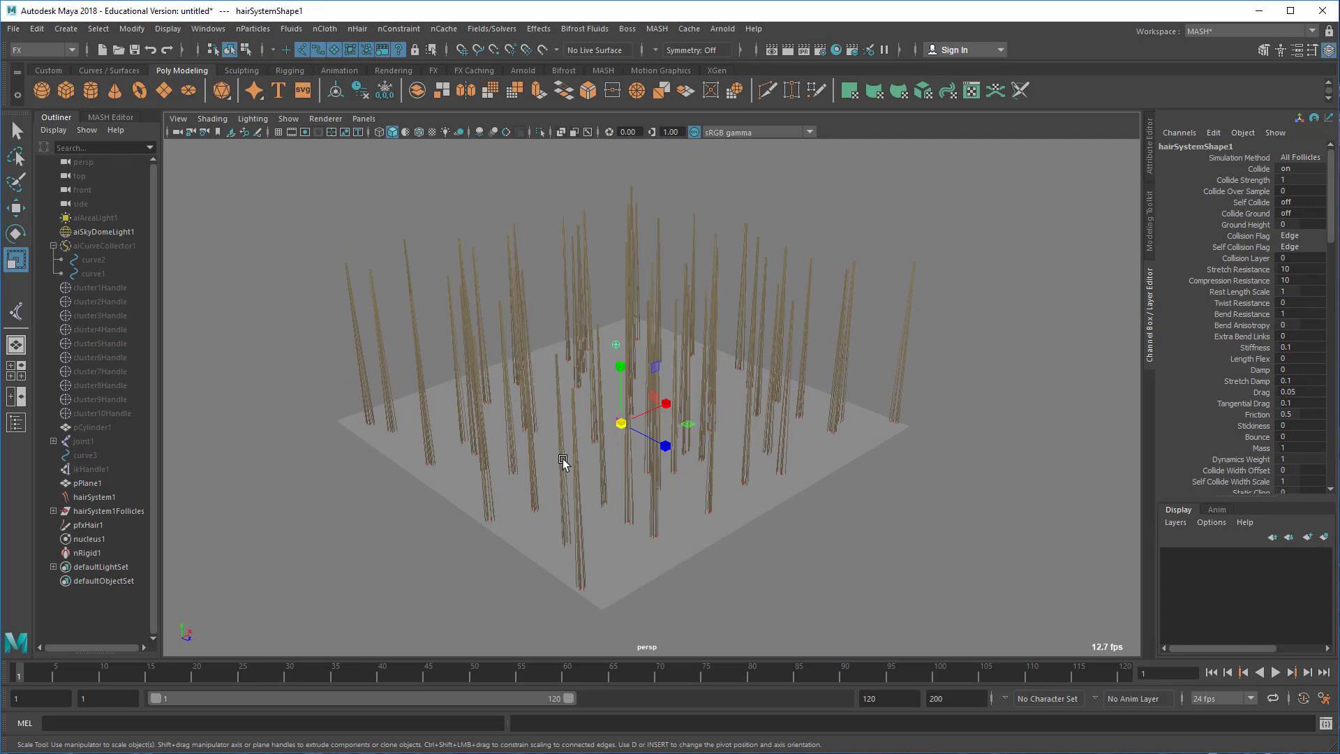
mouse_move(562, 458)
alt+mouse_down()
mouse_move(464, 454)
mouse_move(544, 458)
alt+mouse_up()
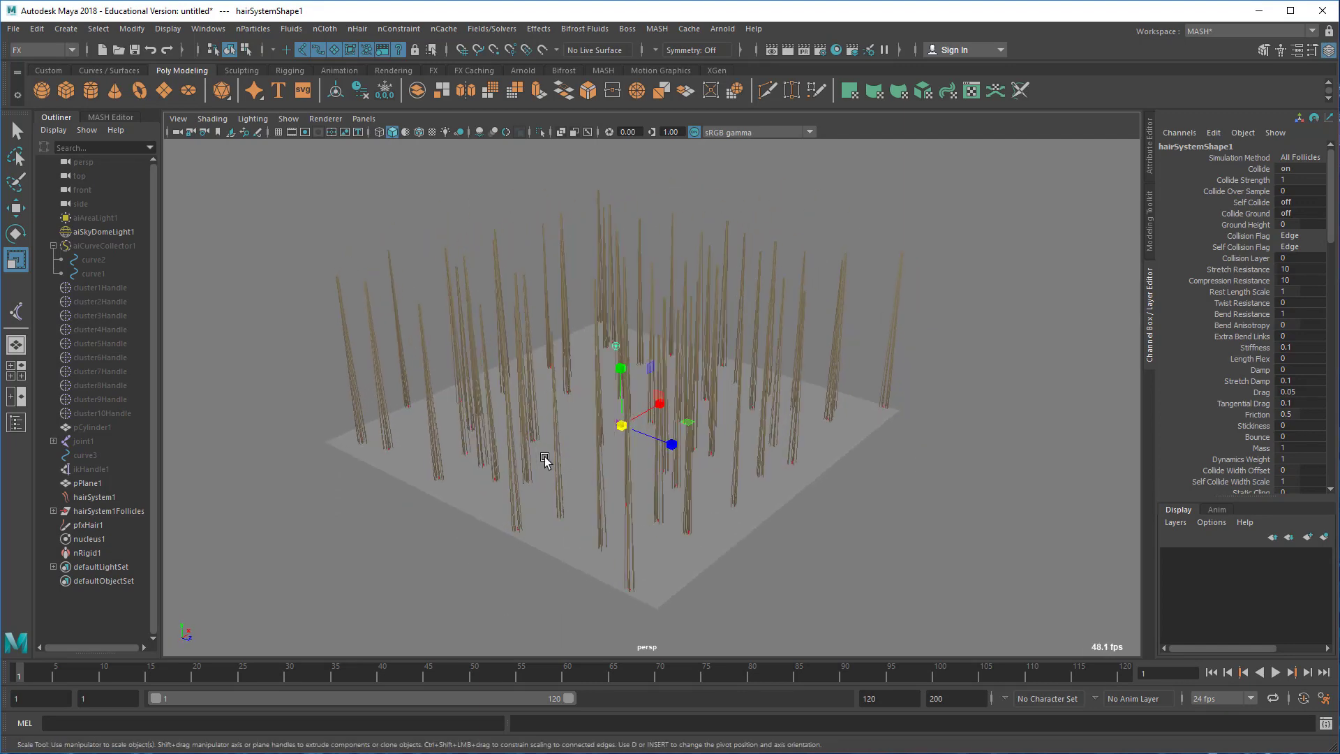
alt+right_drag(478, 455, 653, 452)
alt+drag(653, 452, 622, 461)
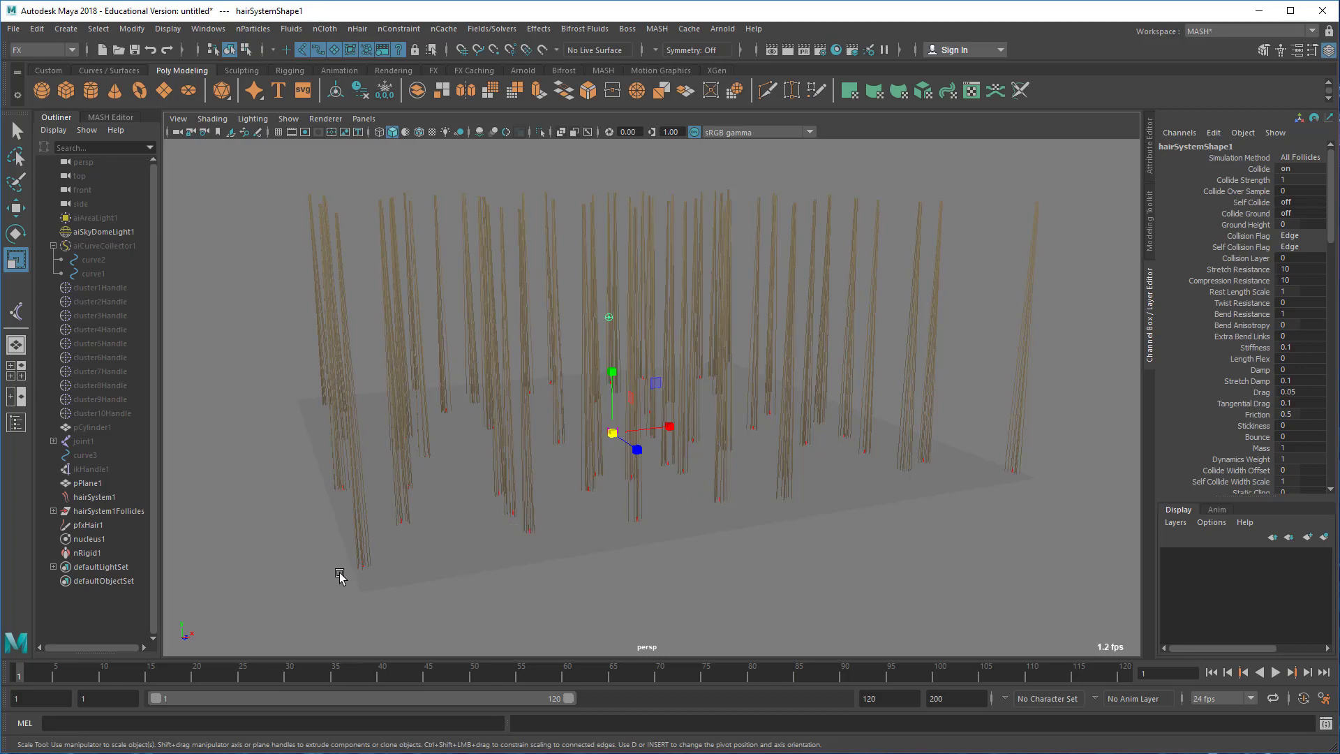
alt+right_drag(339, 573, 676, 514)
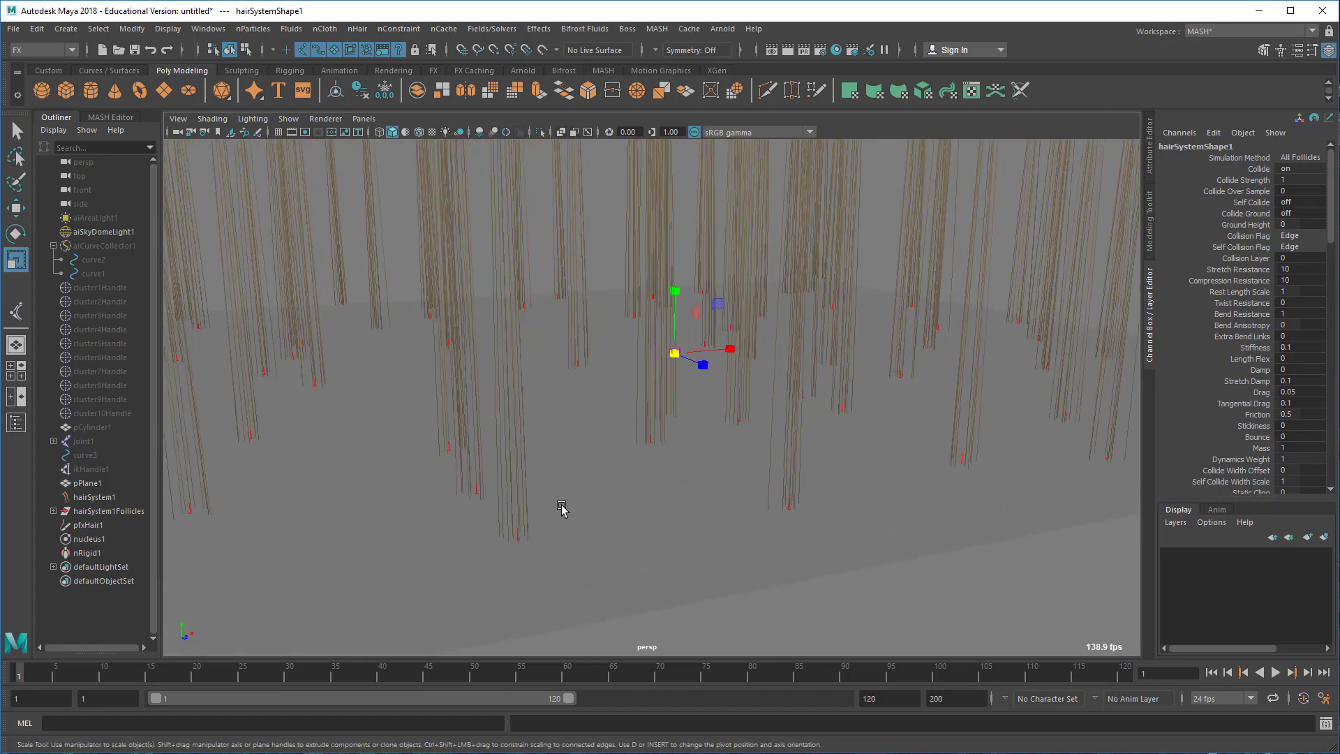
alt+drag(562, 510, 698, 538)
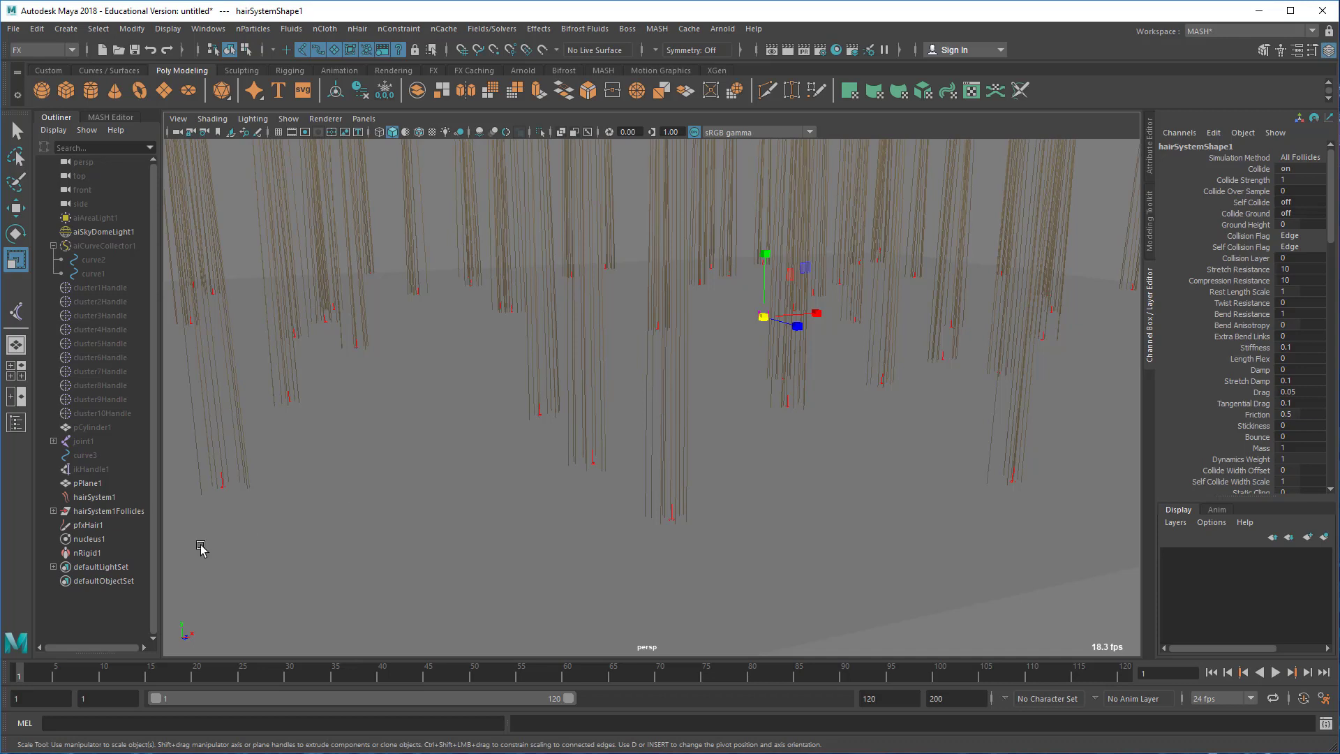
Expand the hairSystem1Follicles group and go through several of its individual follicles, ending with the group itself selected.
click(53, 511)
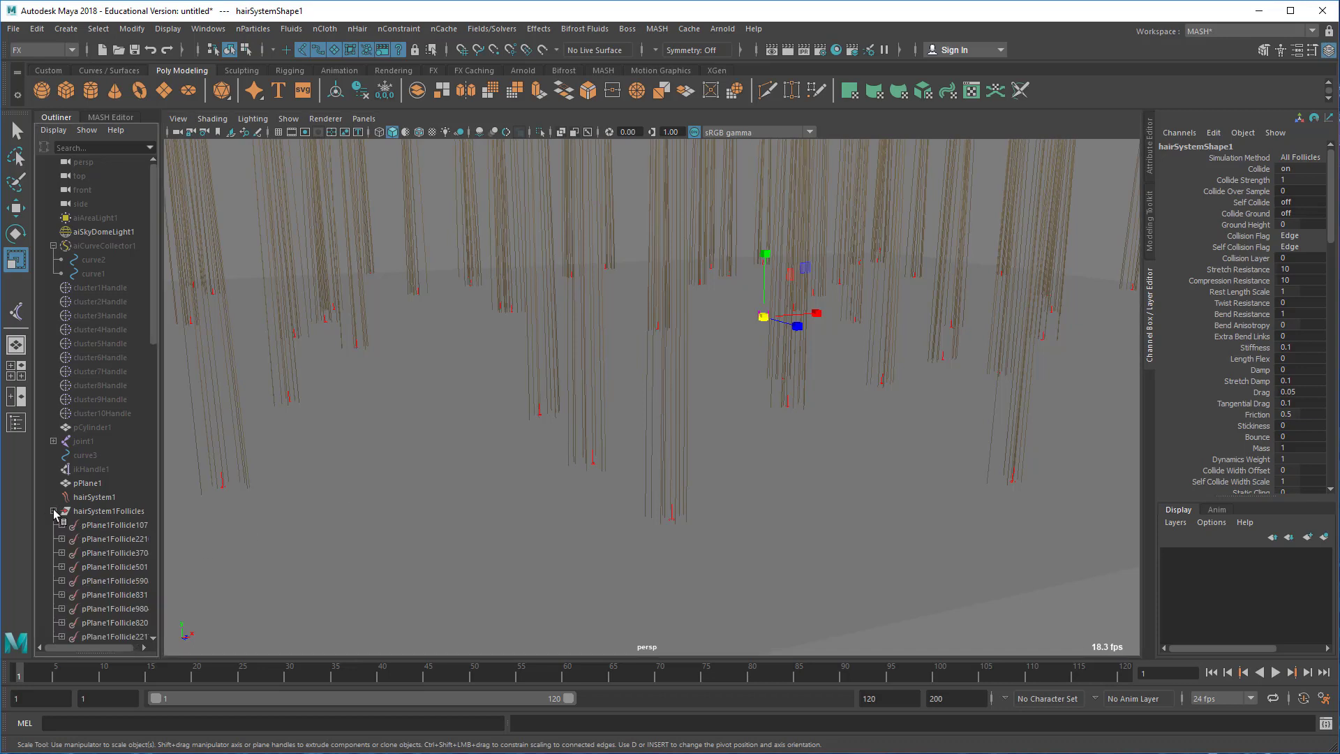
click(104, 527)
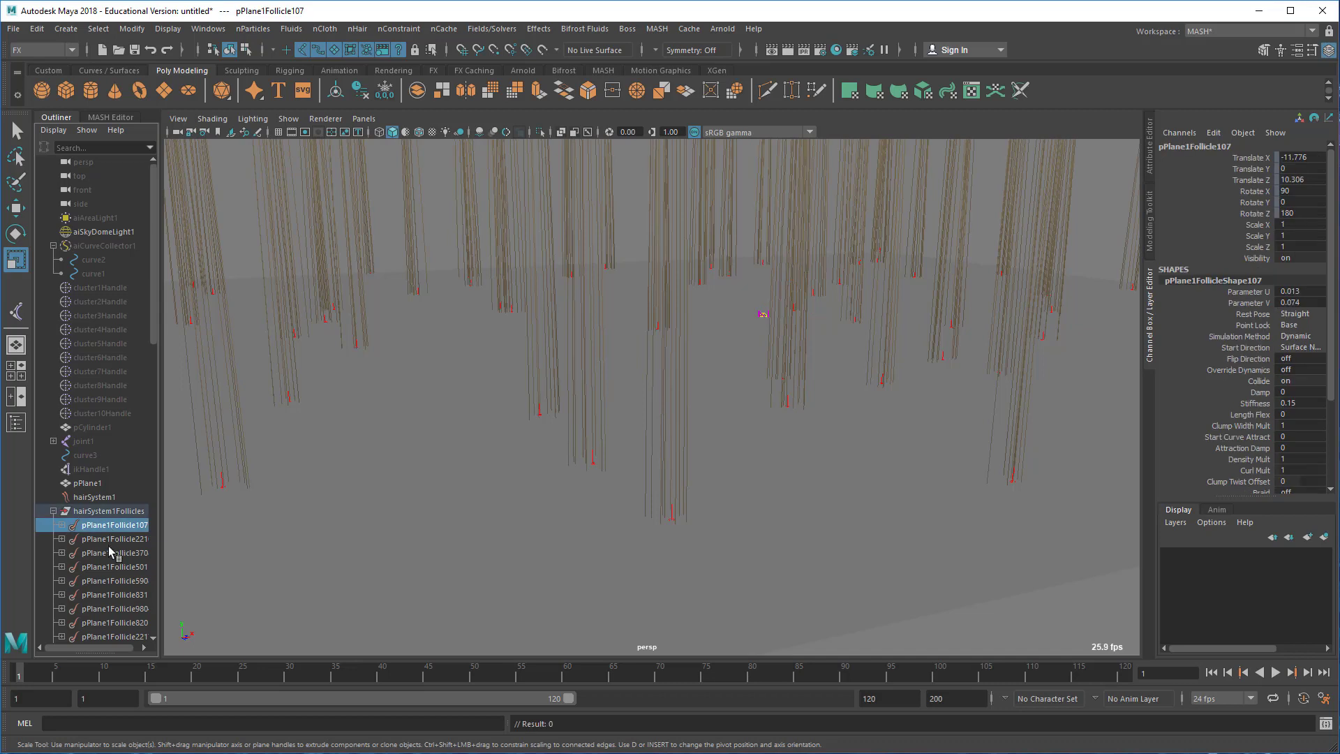
click(109, 552)
click(104, 582)
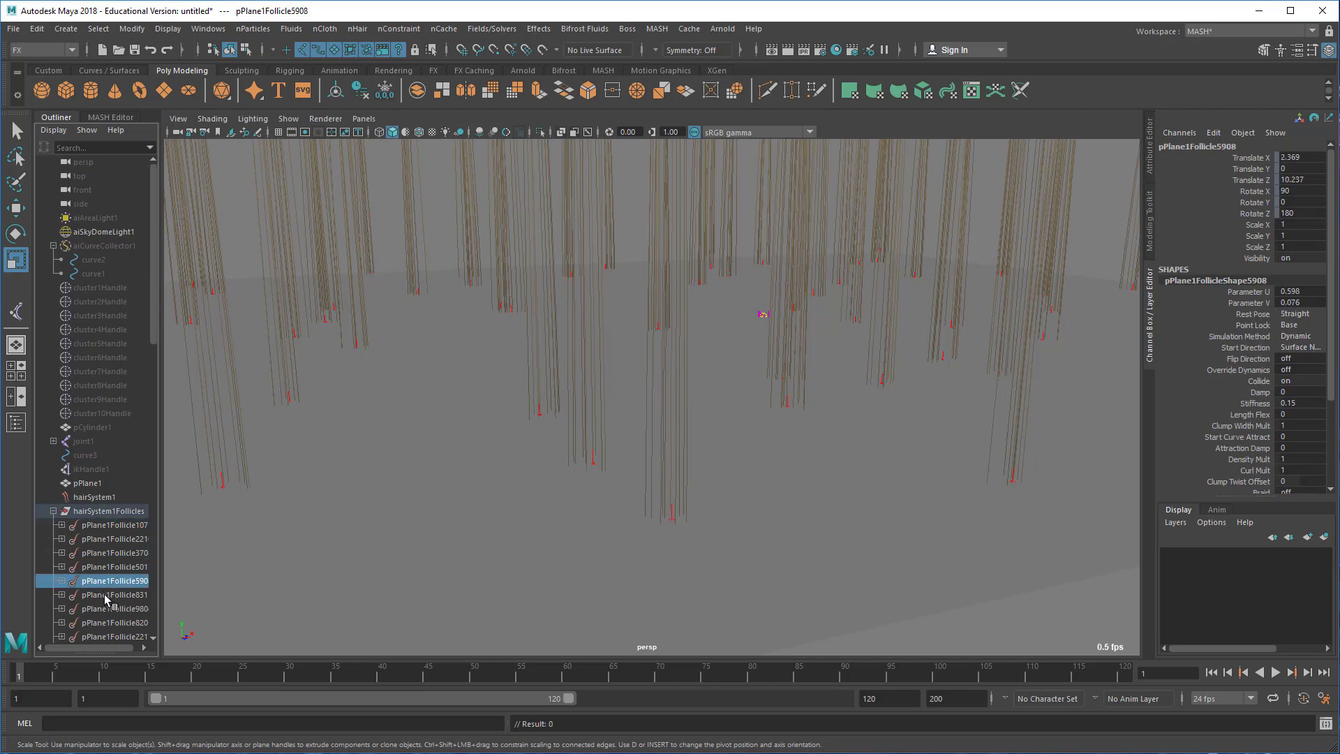
click(105, 609)
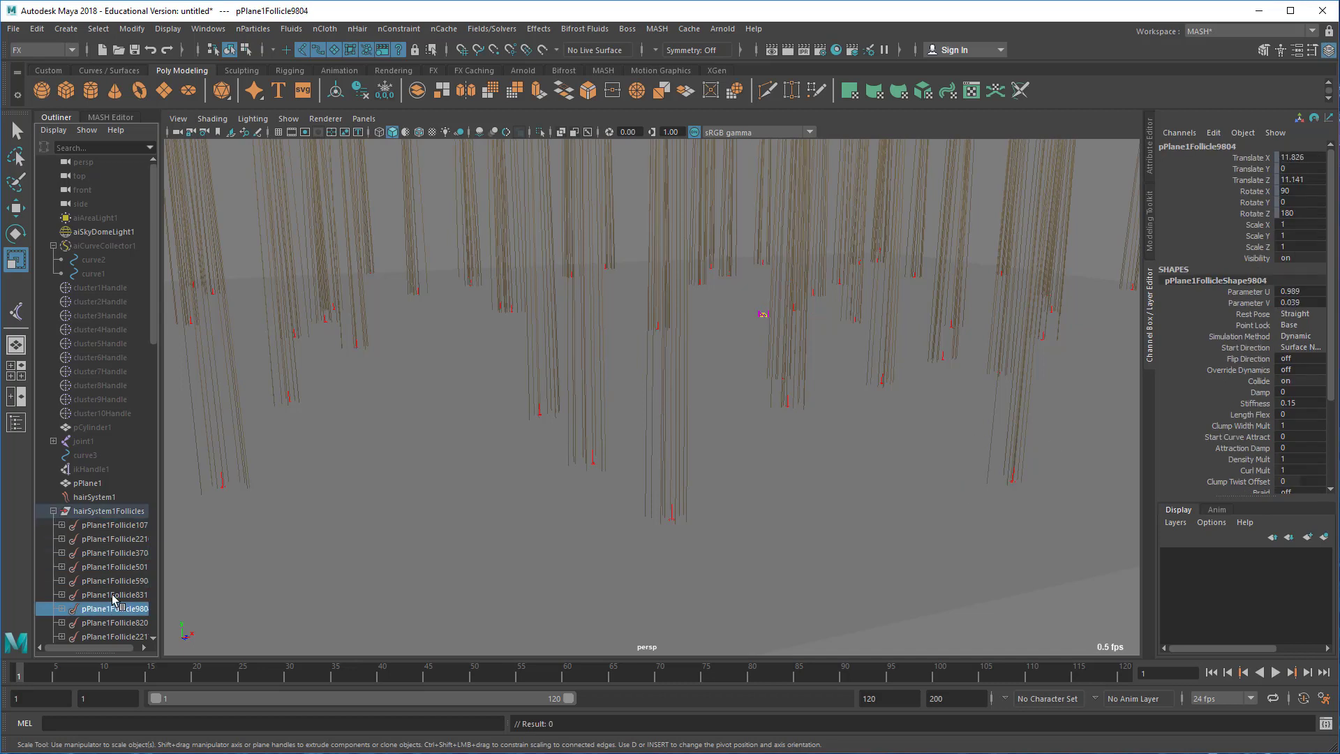
click(112, 582)
click(116, 568)
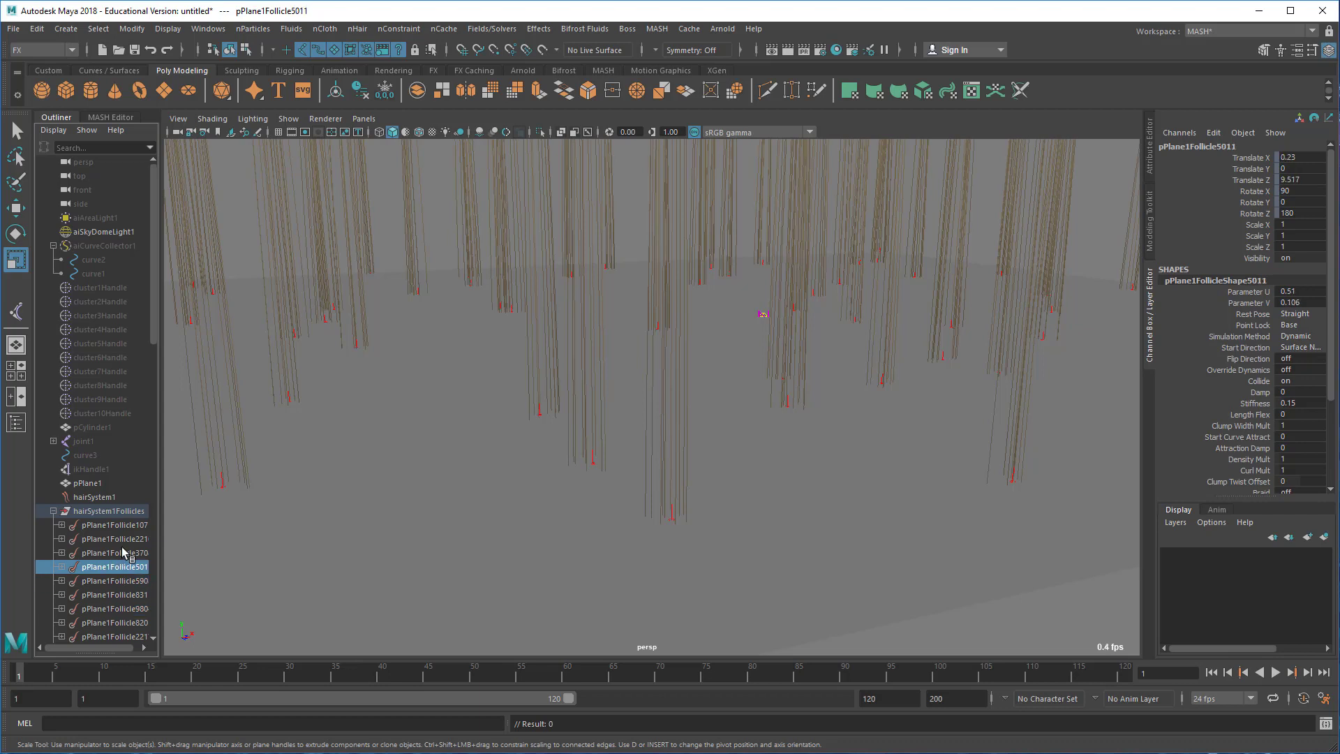
click(102, 512)
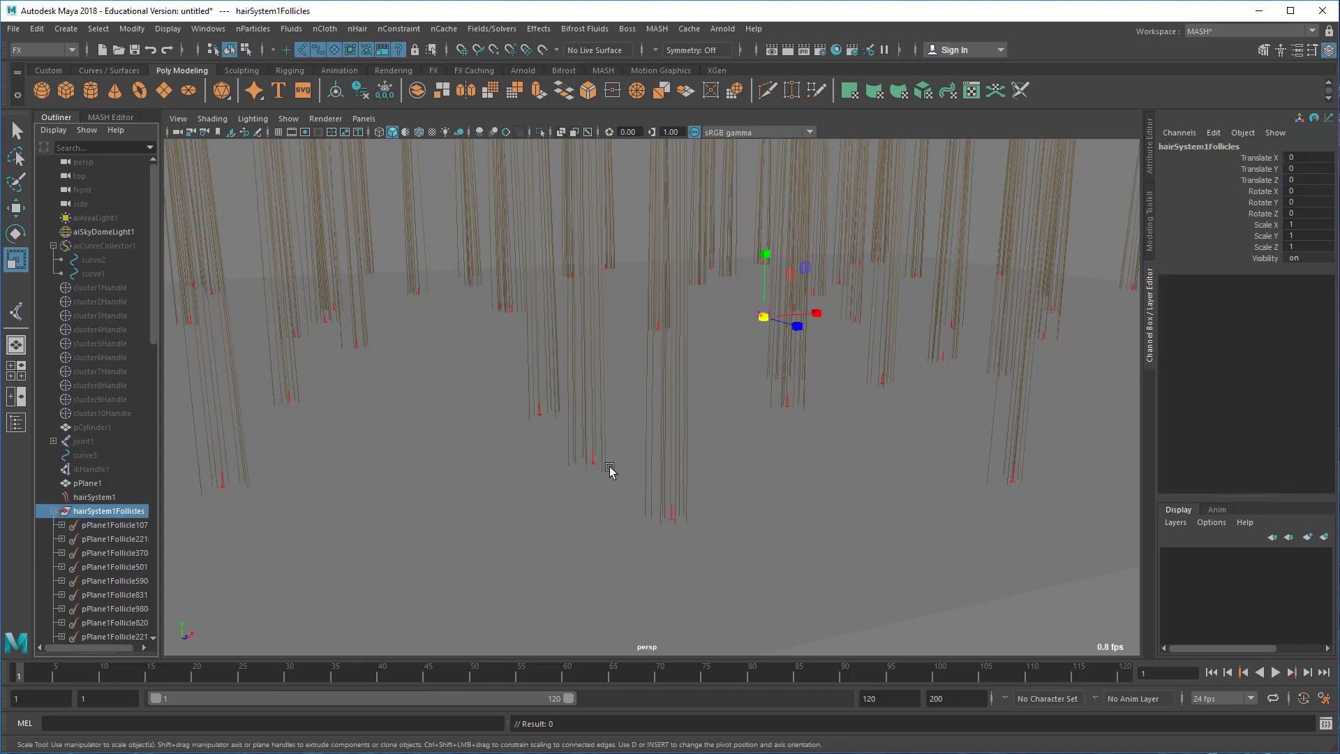
Select hairSystem1 and set the Gravity of its nucleus1 solver to 0.
click(94, 497)
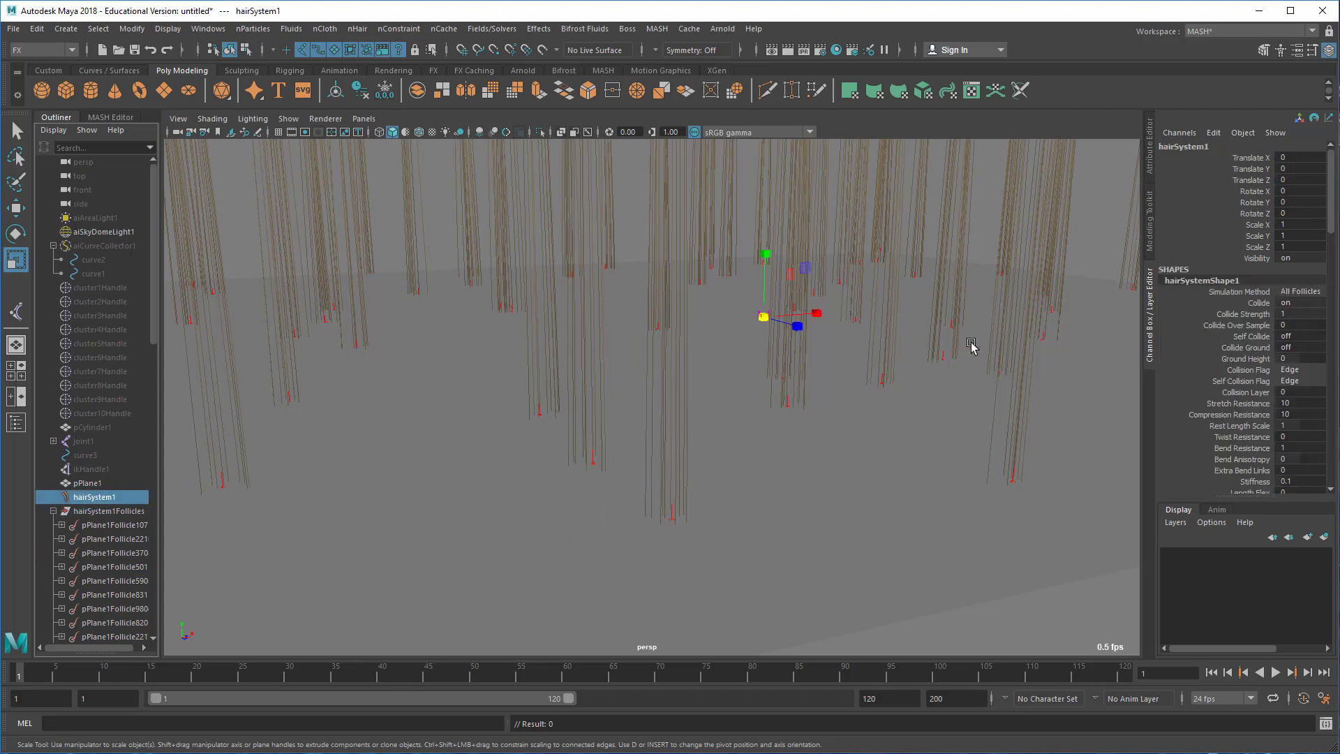
key(ctrl+a)
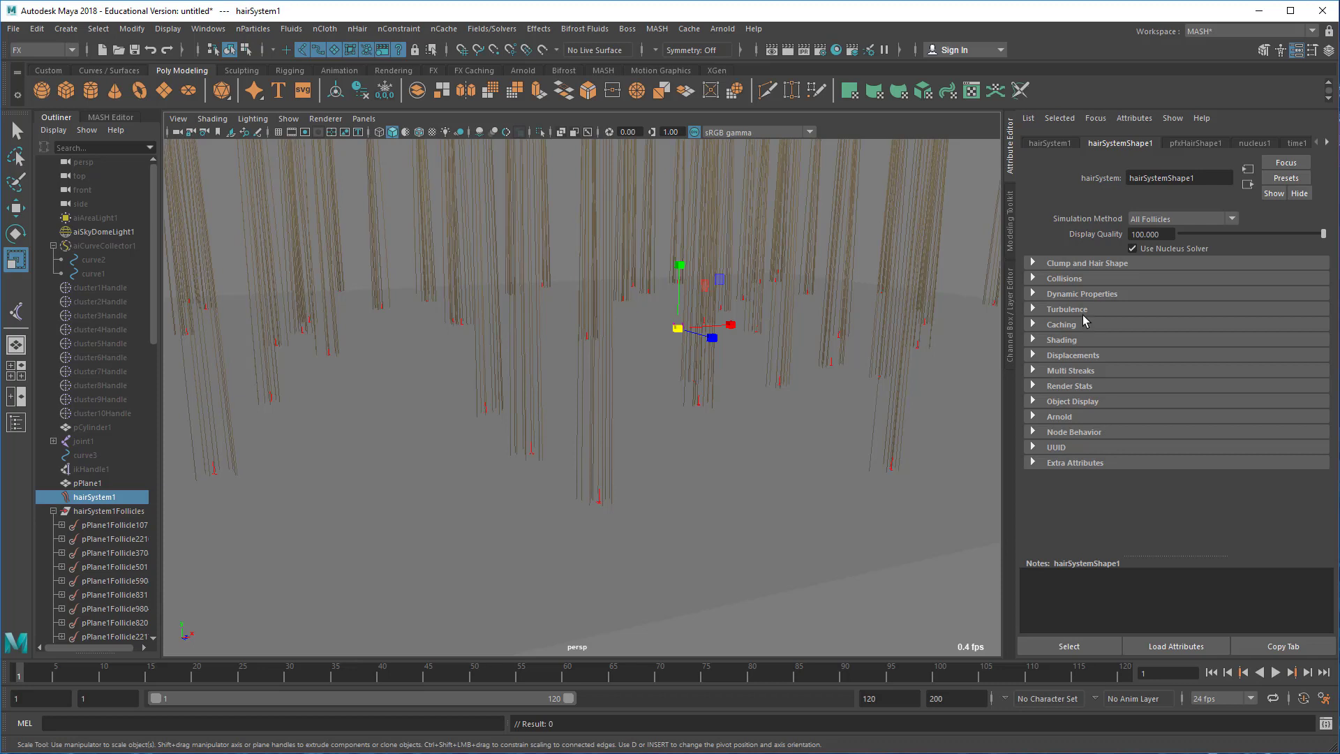
click(1255, 144)
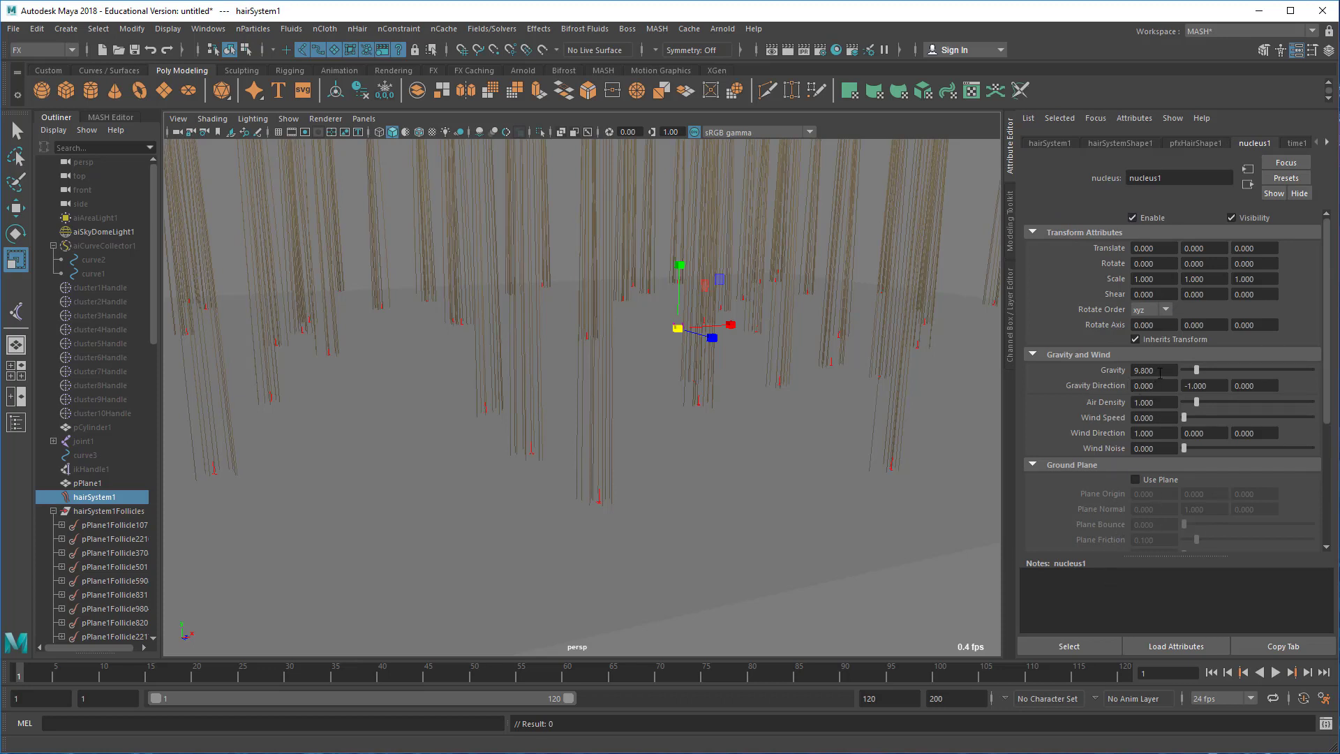
drag(1160, 374, 1099, 375)
text(0)
key(Return)
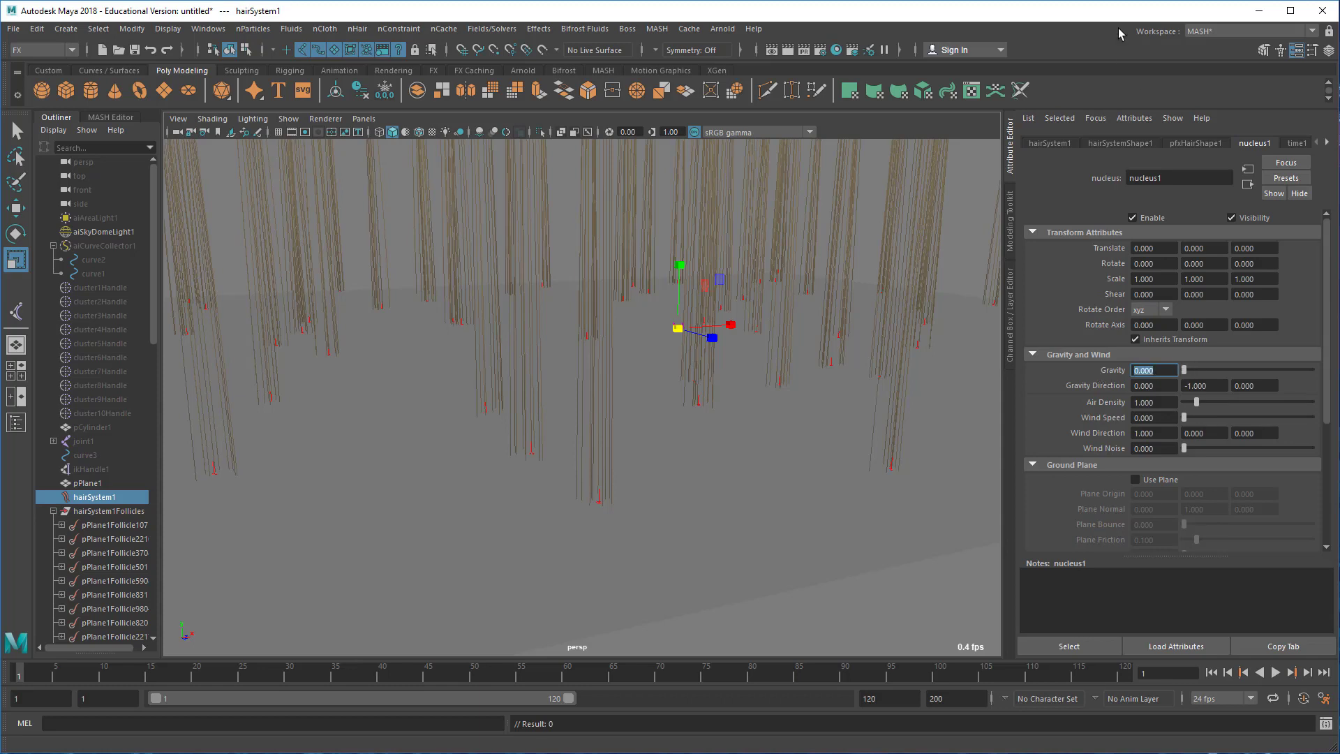
Try 2 Hairs Per Clump in hairSystemShape1's Clump and Hair Shape settings and restore the value to 10.
click(1103, 142)
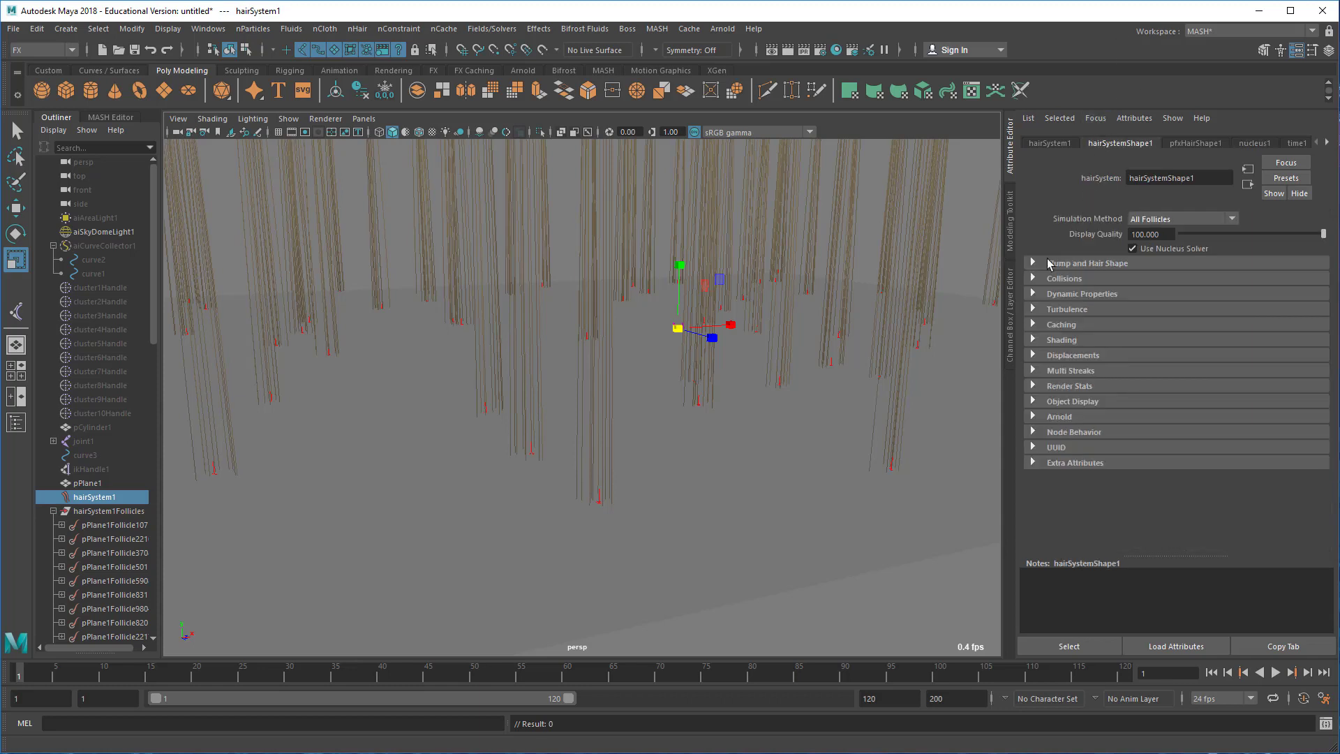
click(1061, 278)
click(1061, 278)
click(1080, 264)
click(1159, 279)
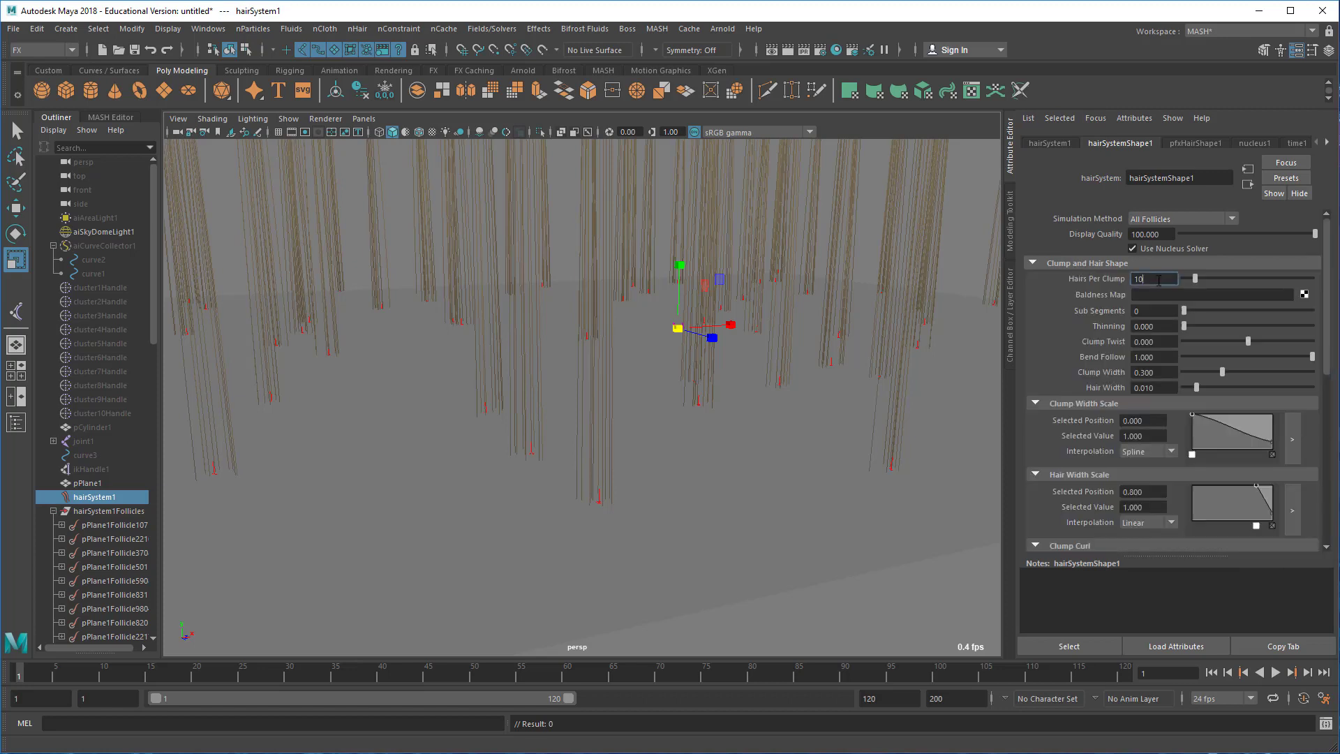
key(Return)
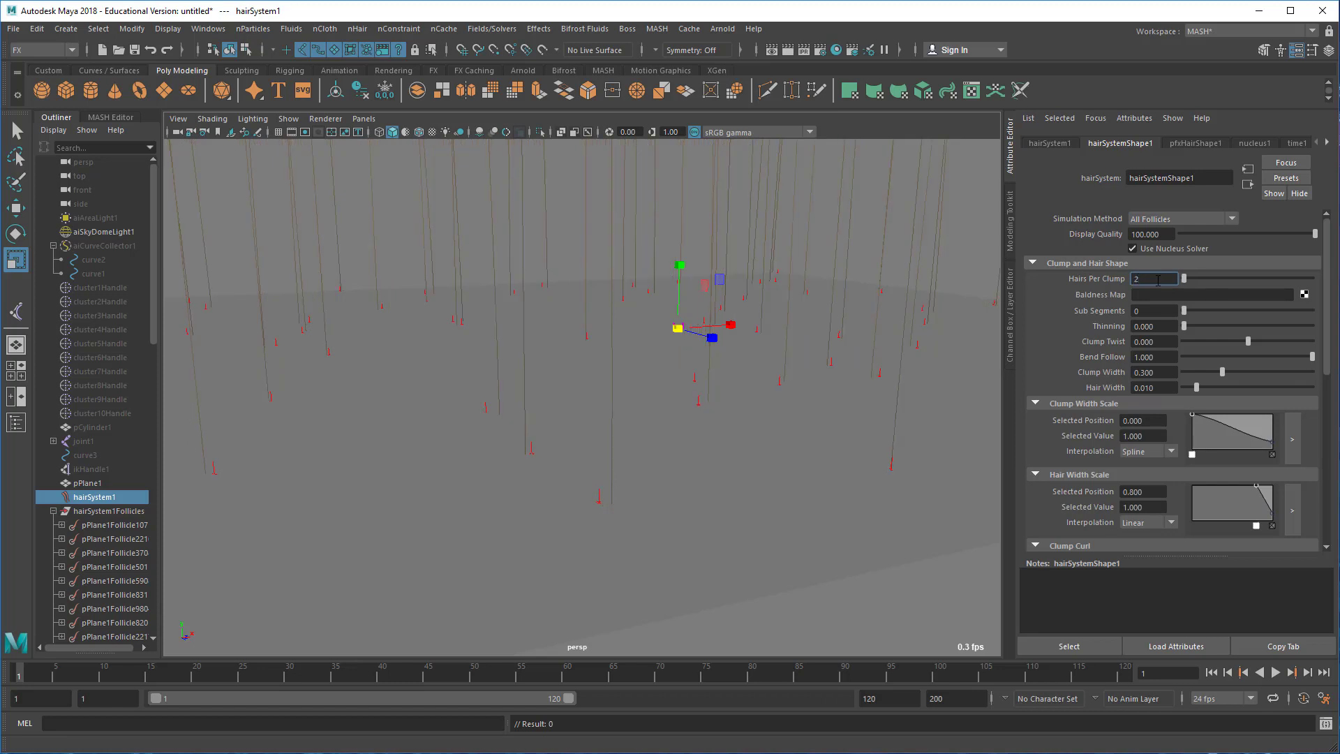
text(10)
key(Return)
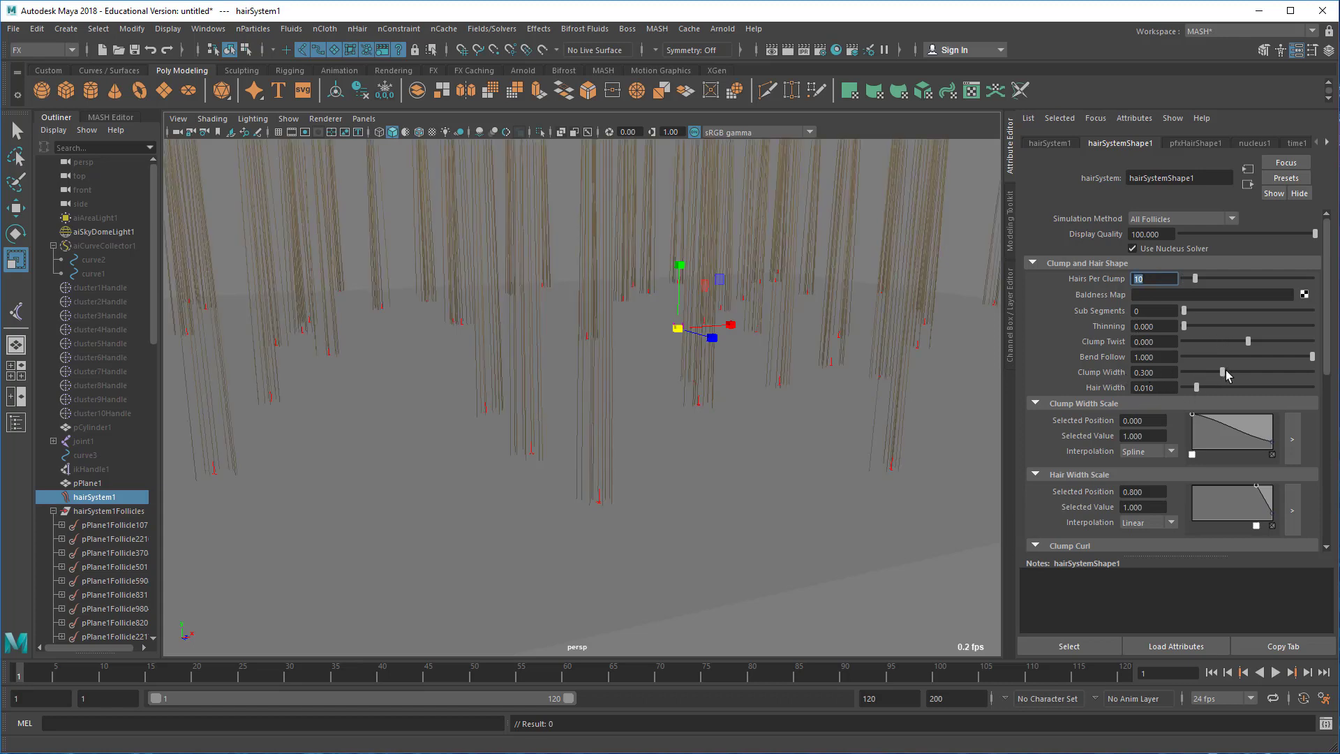
Reduce the hair system's Clump Width to about 0.121 and lower the end point of the Clump Width Scale curve to 0.1.
drag(1226, 370, 1129, 384)
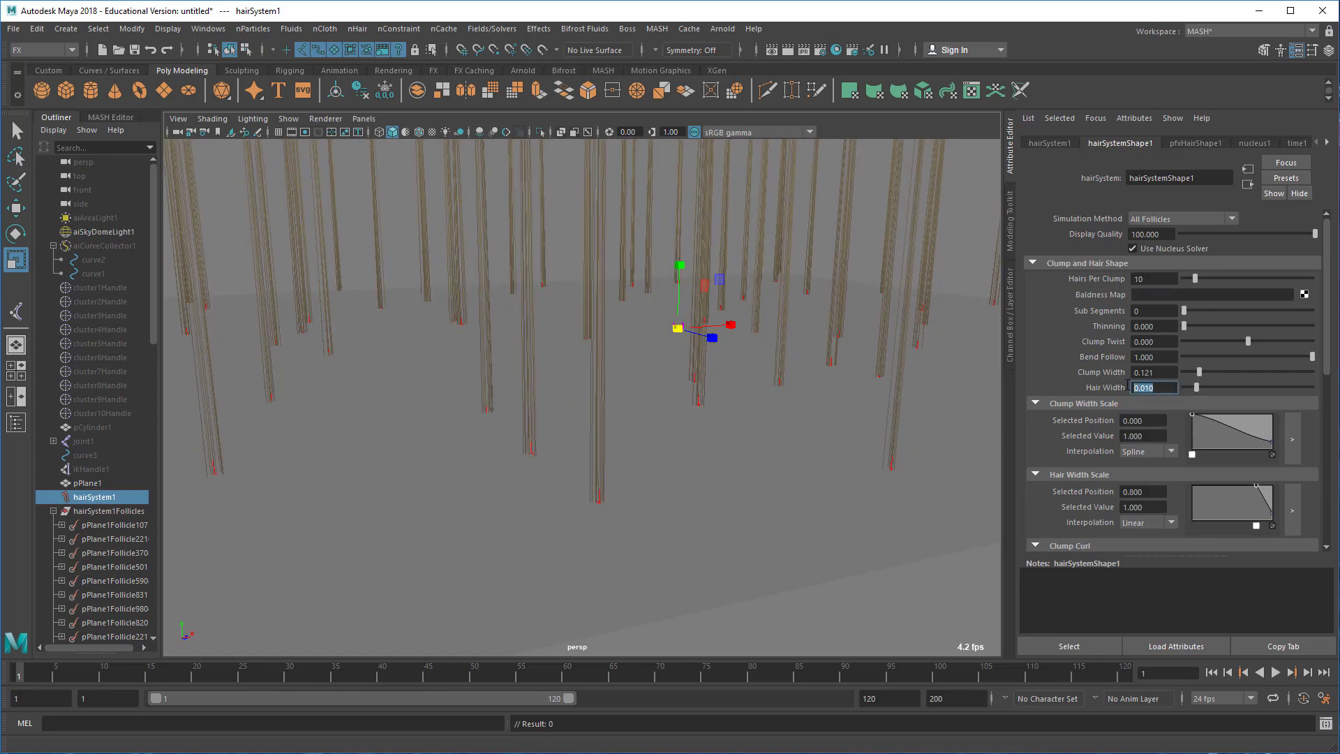
scroll(1145, 387, down, 2)
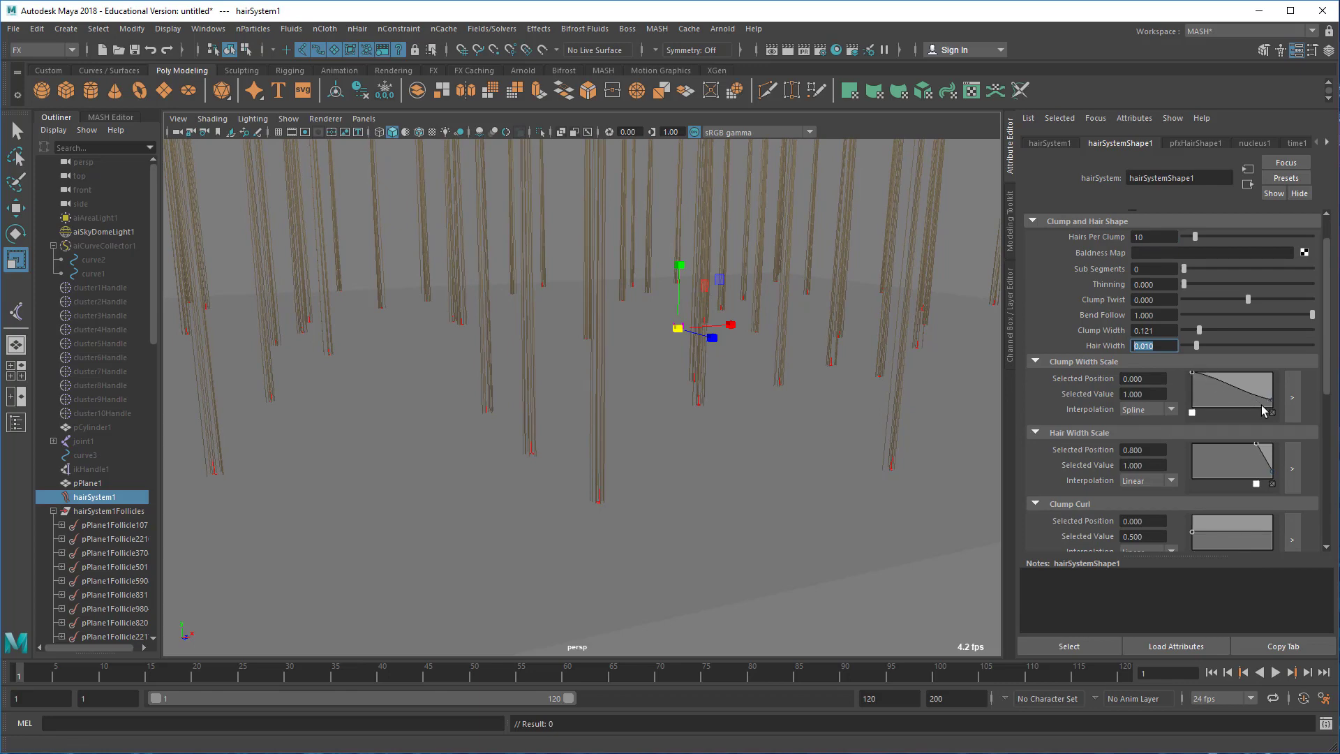
alt+middle_drag(905, 418, 877, 537)
alt+right_drag(877, 536, 658, 359)
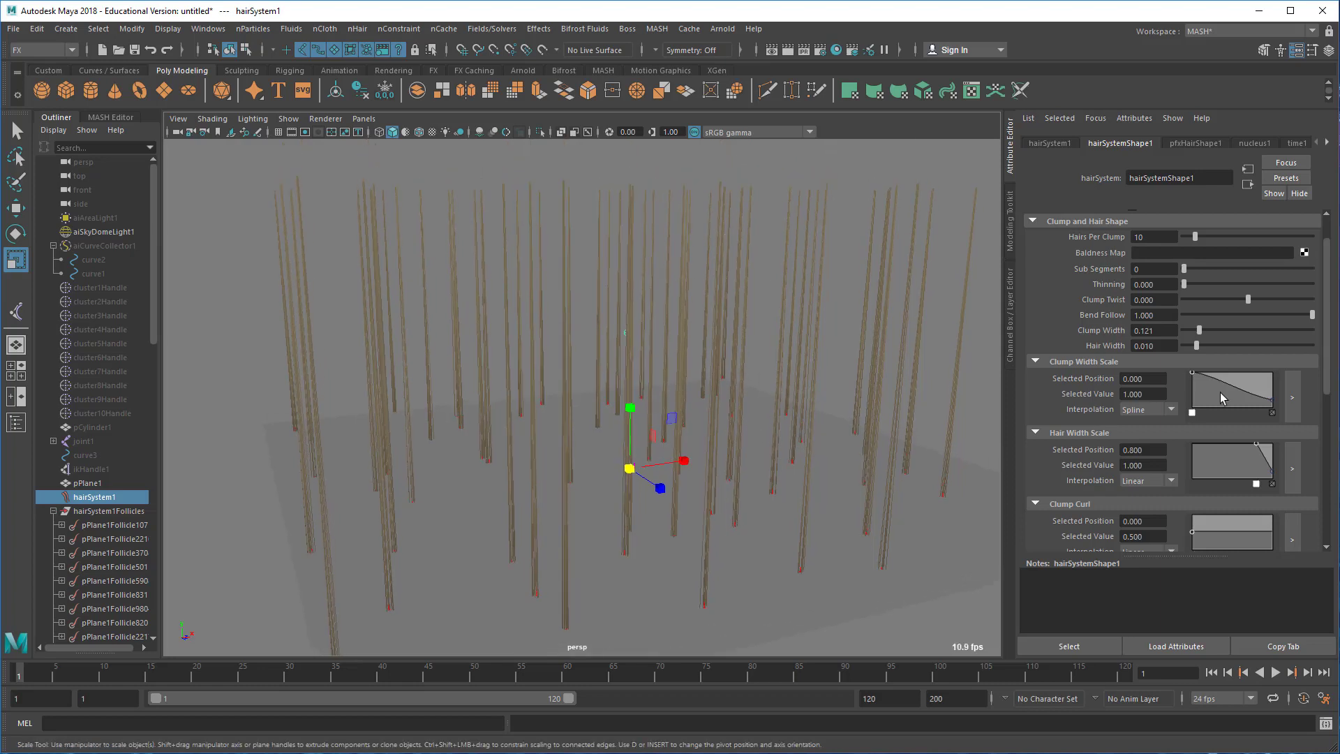
drag(1273, 405, 1280, 404)
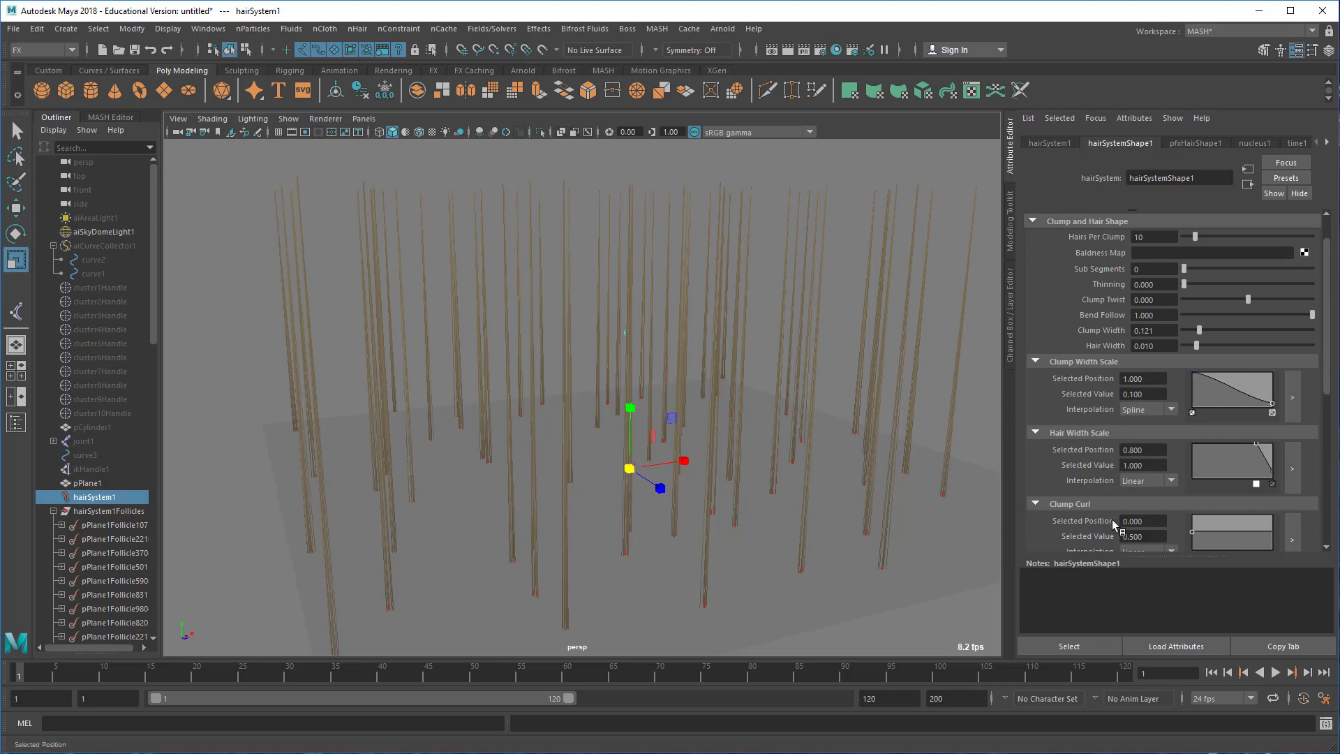
Raise the hair system's Turbulence Intensity to about 0.121.
scroll(1092, 480, down, 3)
scroll(1090, 467, down, 5)
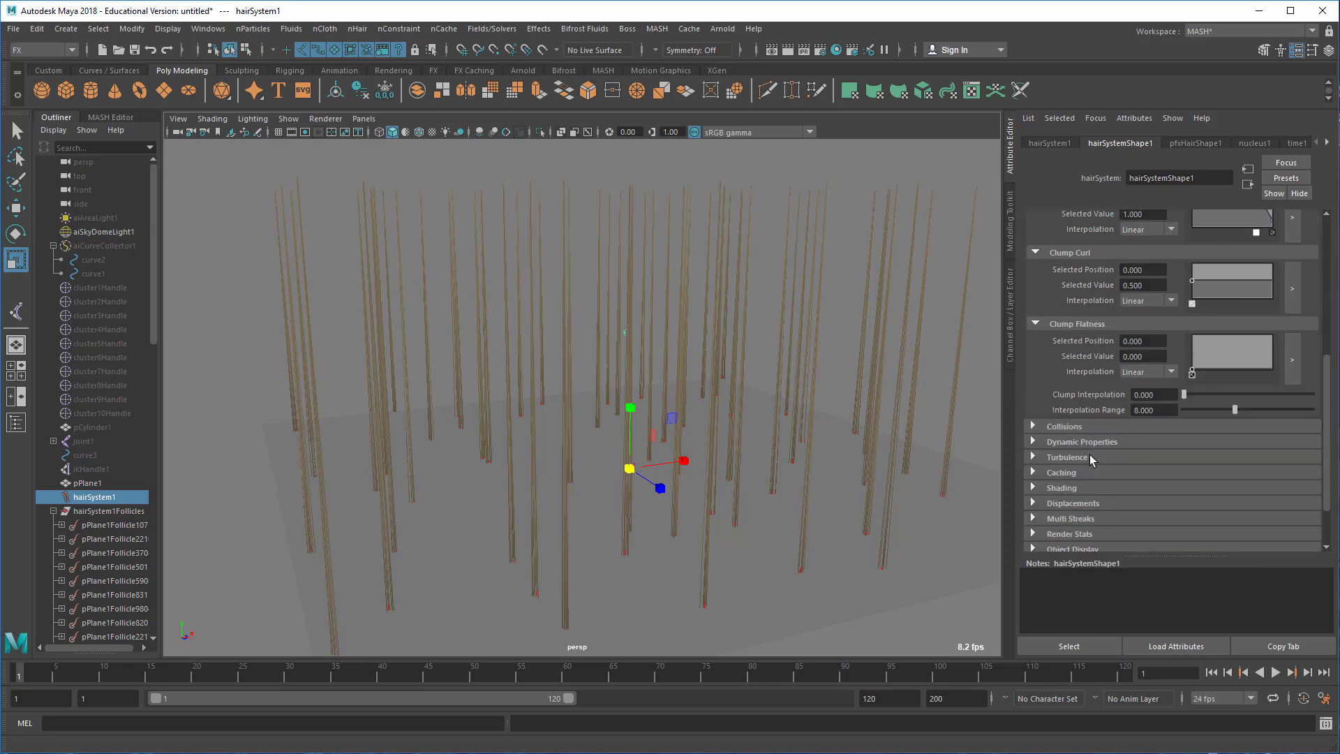
scroll(1090, 454, down, 2)
click(1070, 416)
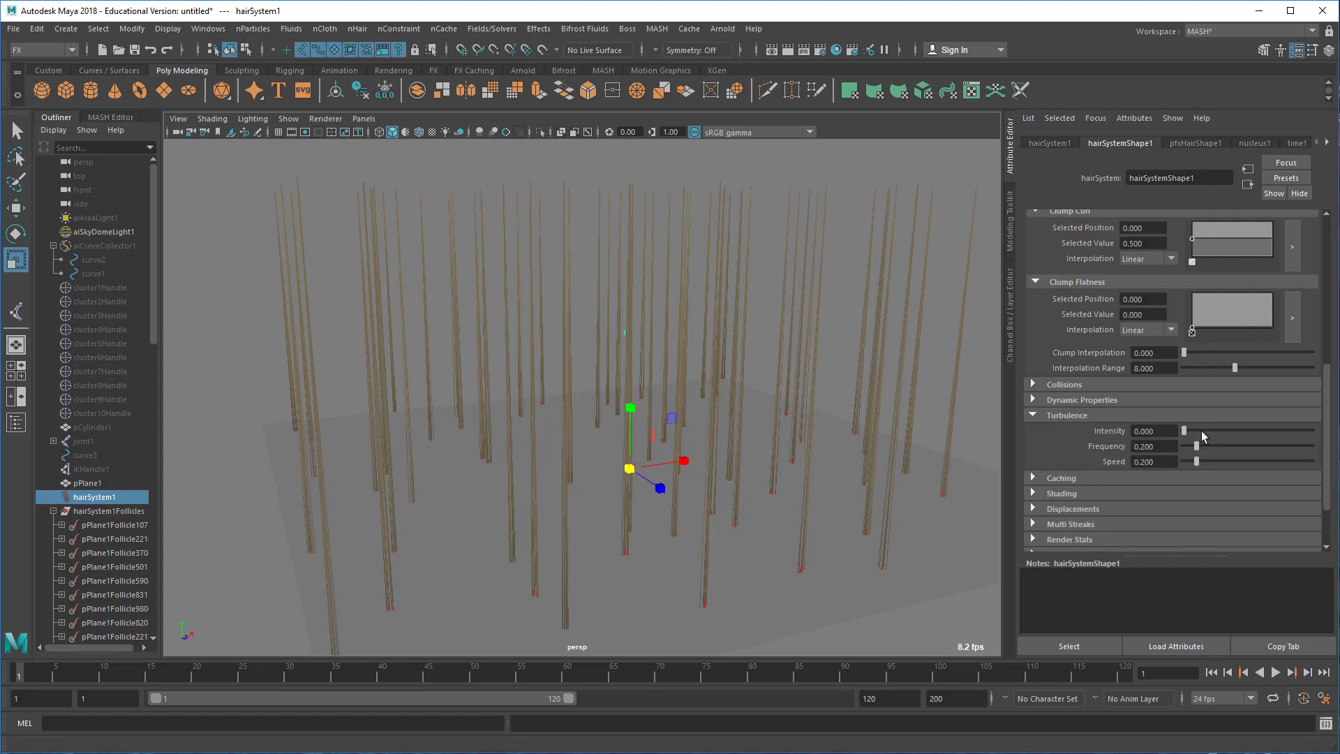
drag(1185, 431, 1200, 434)
alt+drag(963, 458, 721, 448)
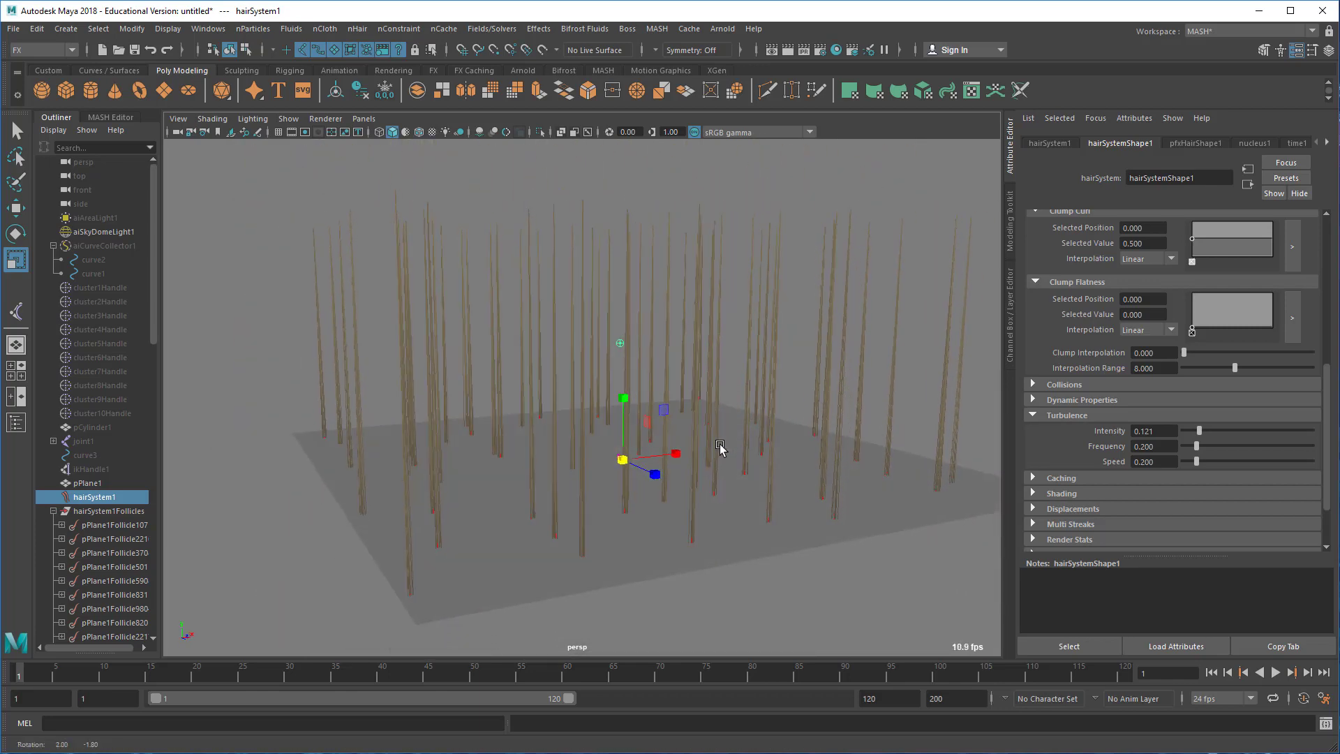
Set the playback range to end at frame 1000 and play the hair simulation, stopping around frame 271.
double_click(890, 697)
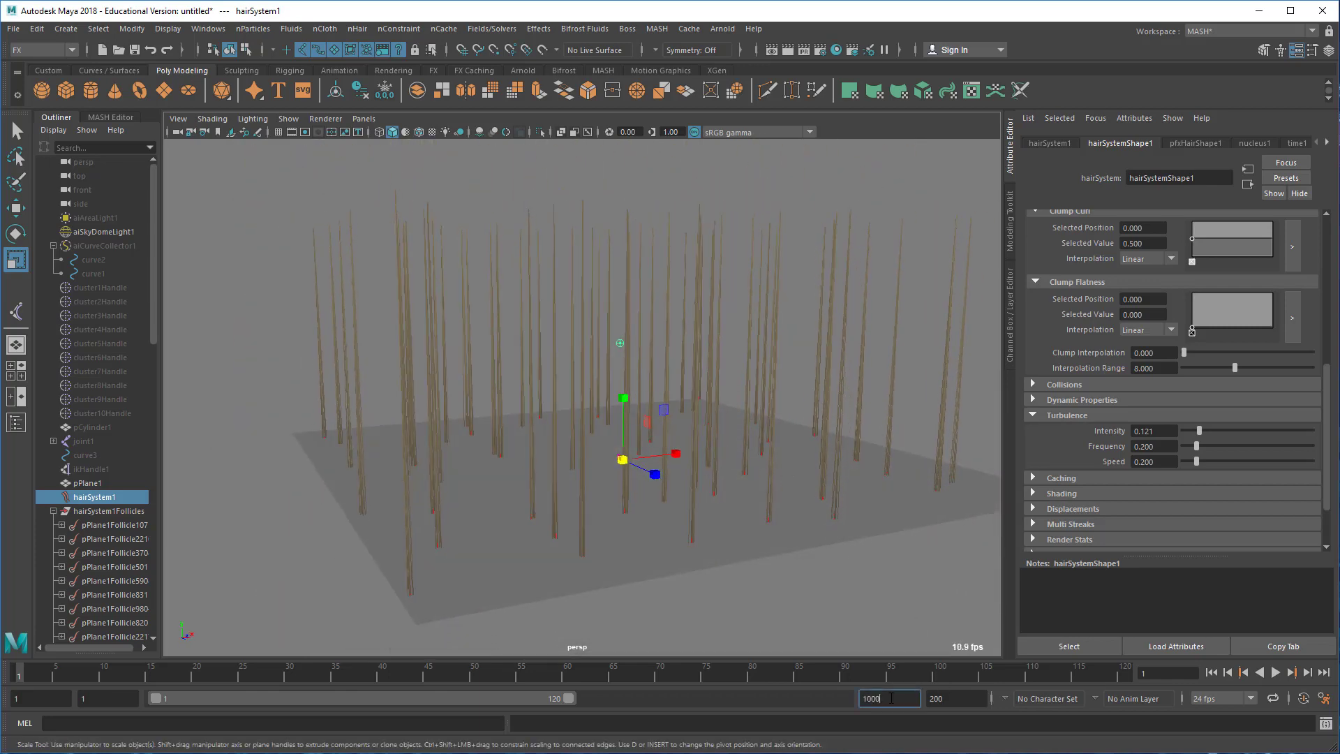
text(1000)
key(Return)
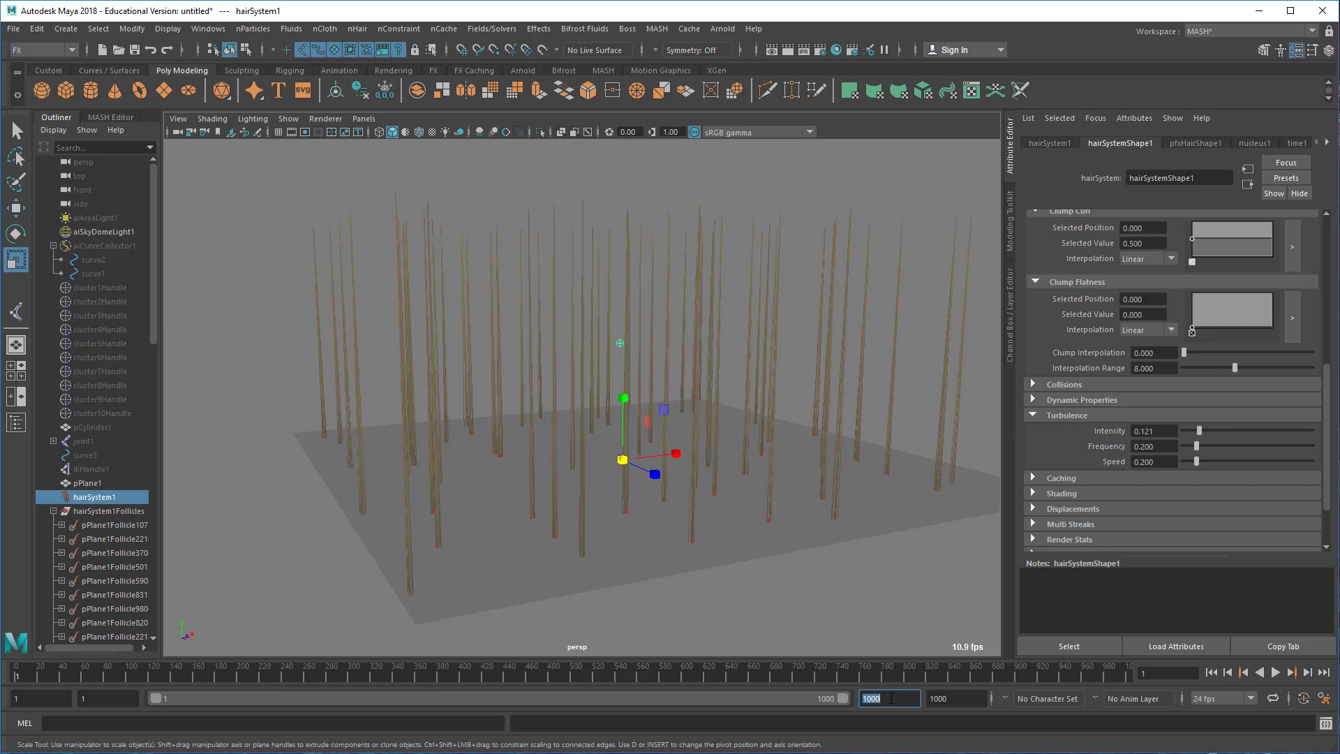
click(1275, 672)
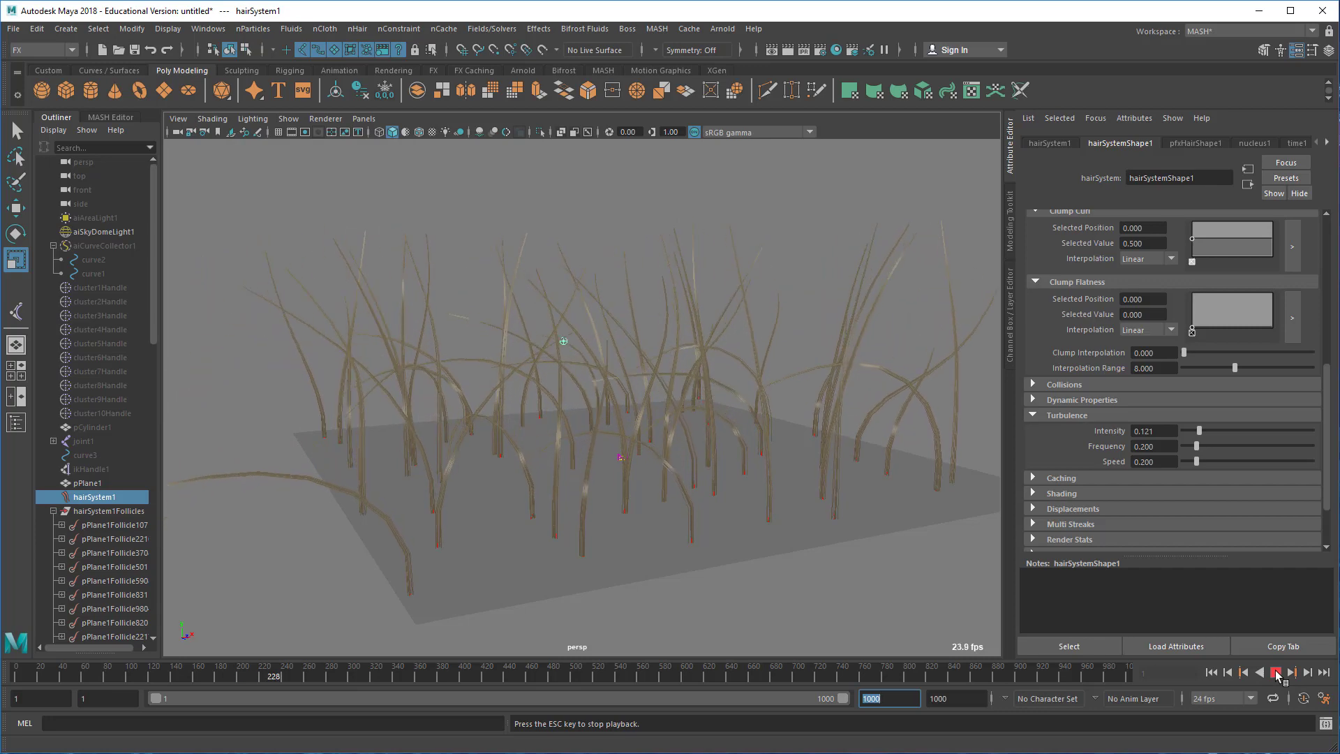
click(1276, 674)
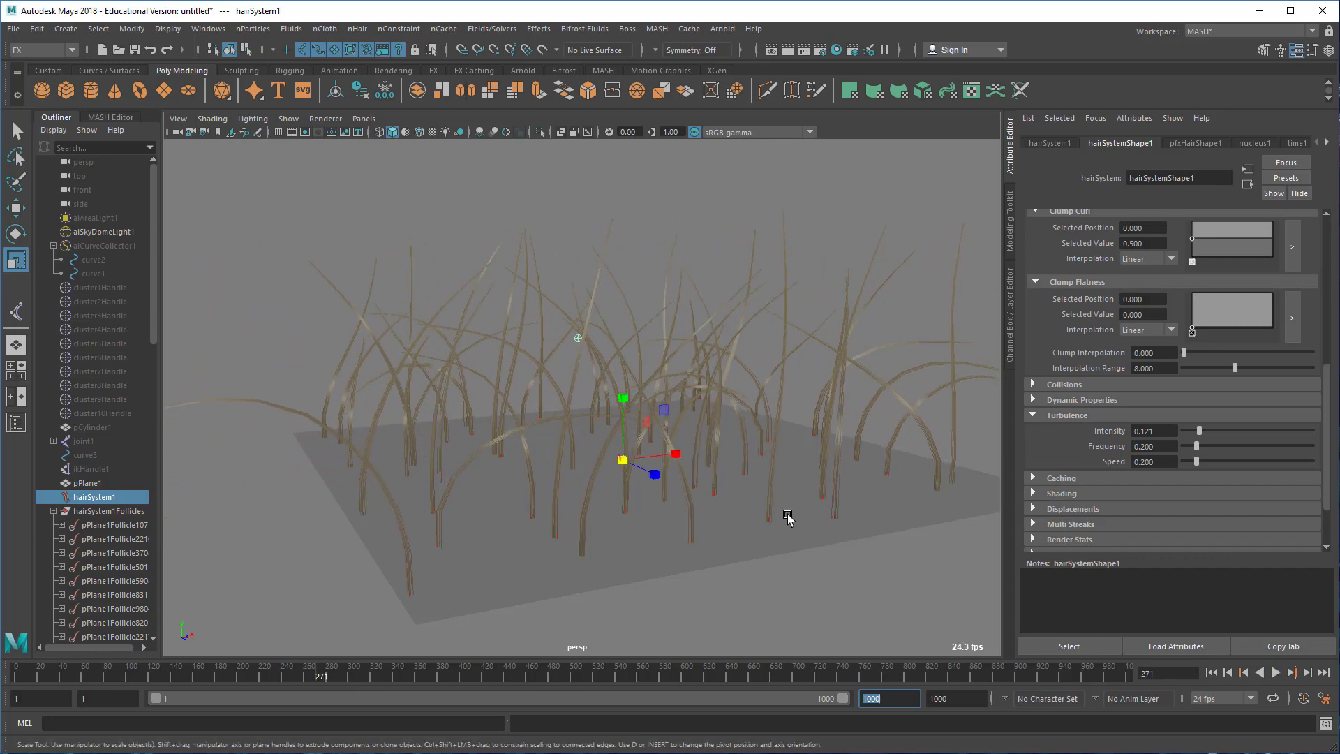
mouse_move(738, 515)
alt+mouse_down()
mouse_move(850, 514)
mouse_move(738, 517)
alt+mouse_up()
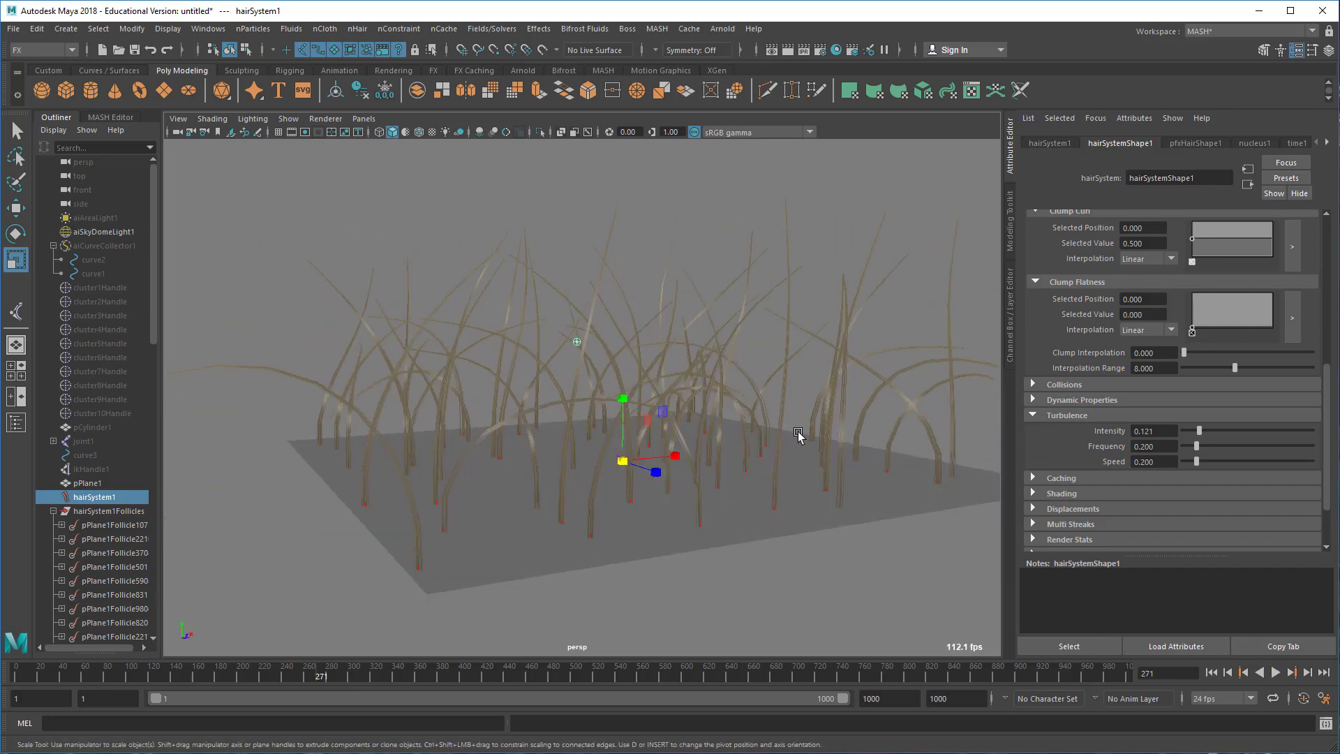
Look through the hair system's clump settings and expand its Collisions and Dynamic Properties sections to review the resistance and stiffness attributes.
scroll(1173, 400, up, 3)
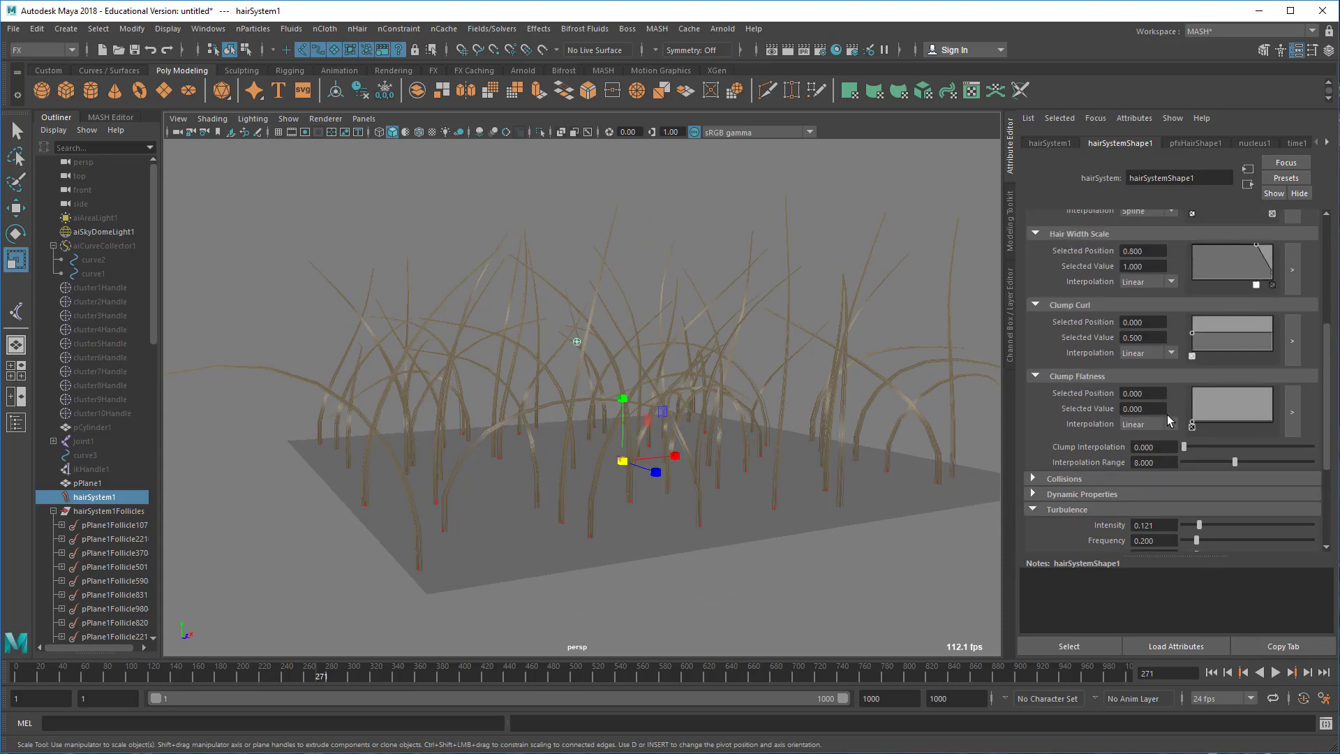
scroll(1170, 421, up, 2)
scroll(1145, 349, up, 2)
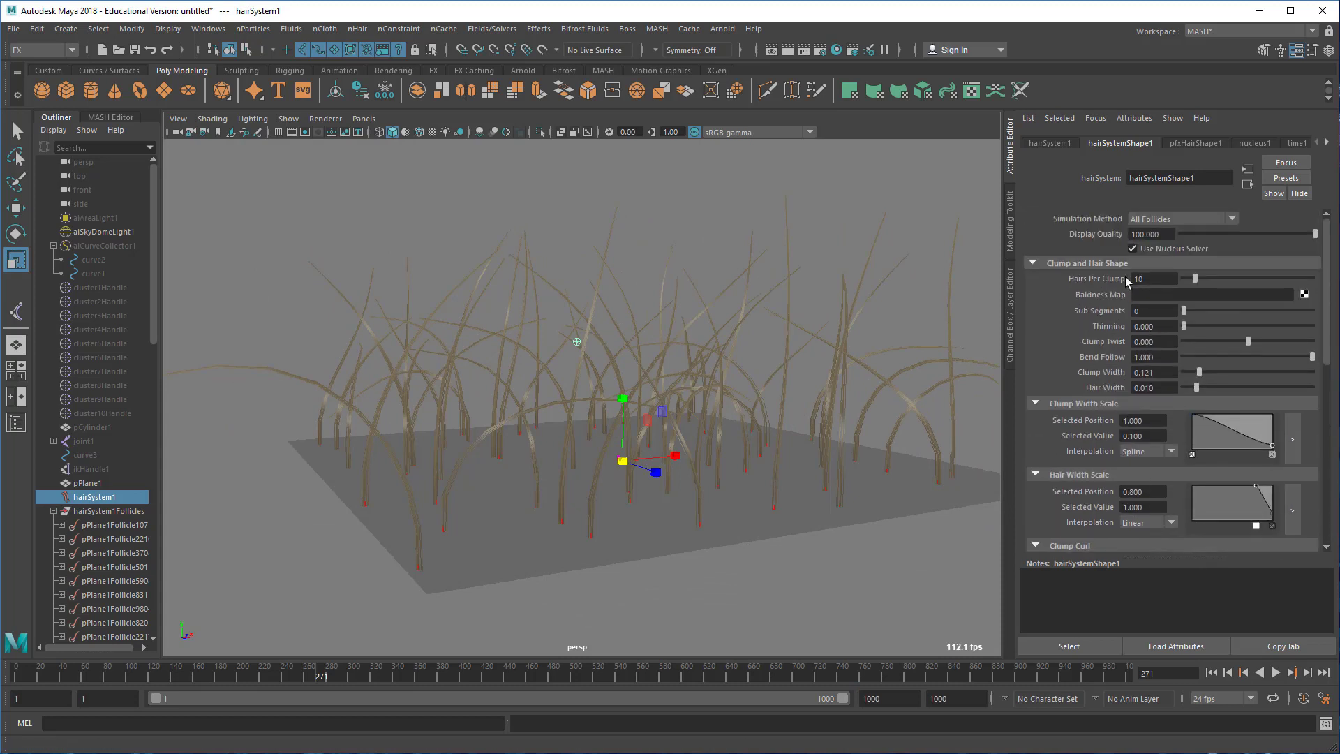
scroll(1093, 419, down, 7)
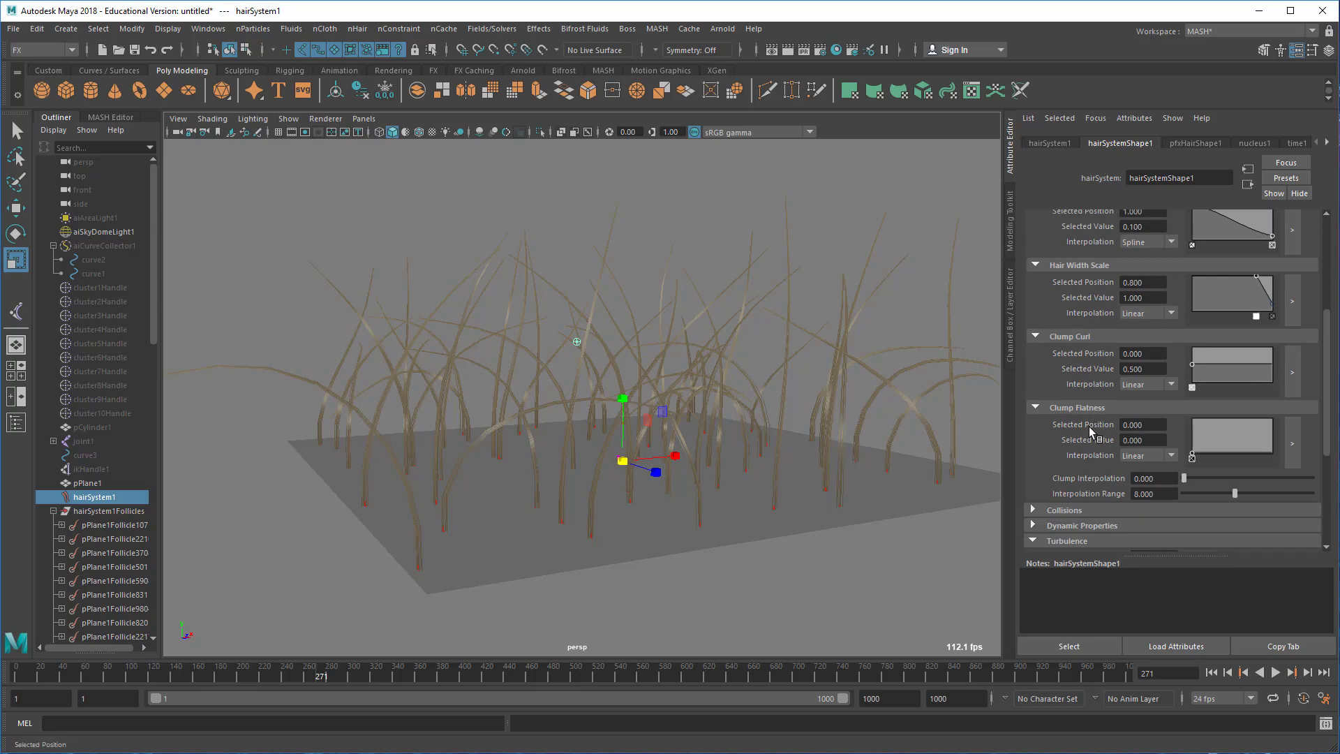
click(1079, 427)
scroll(1079, 427, down, 4)
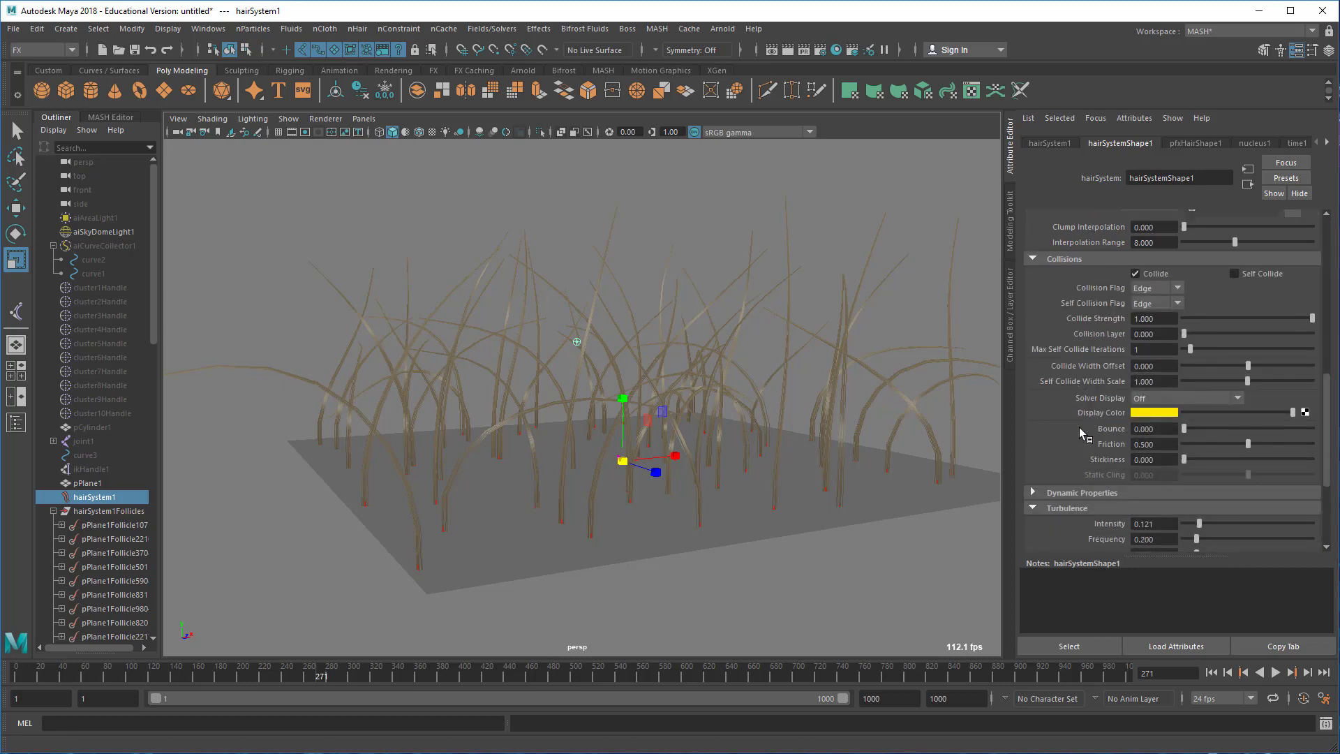
scroll(1094, 412, down, 3)
click(1087, 410)
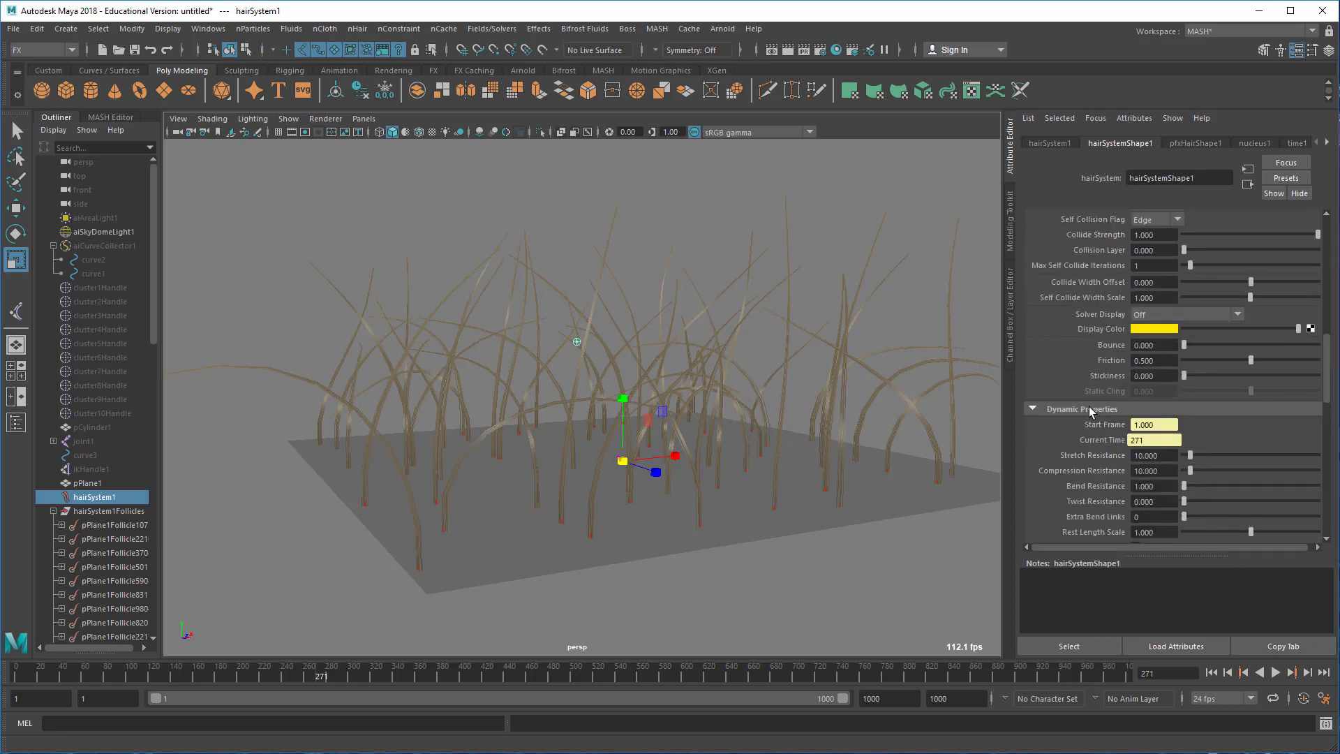
scroll(1090, 410, down, 3)
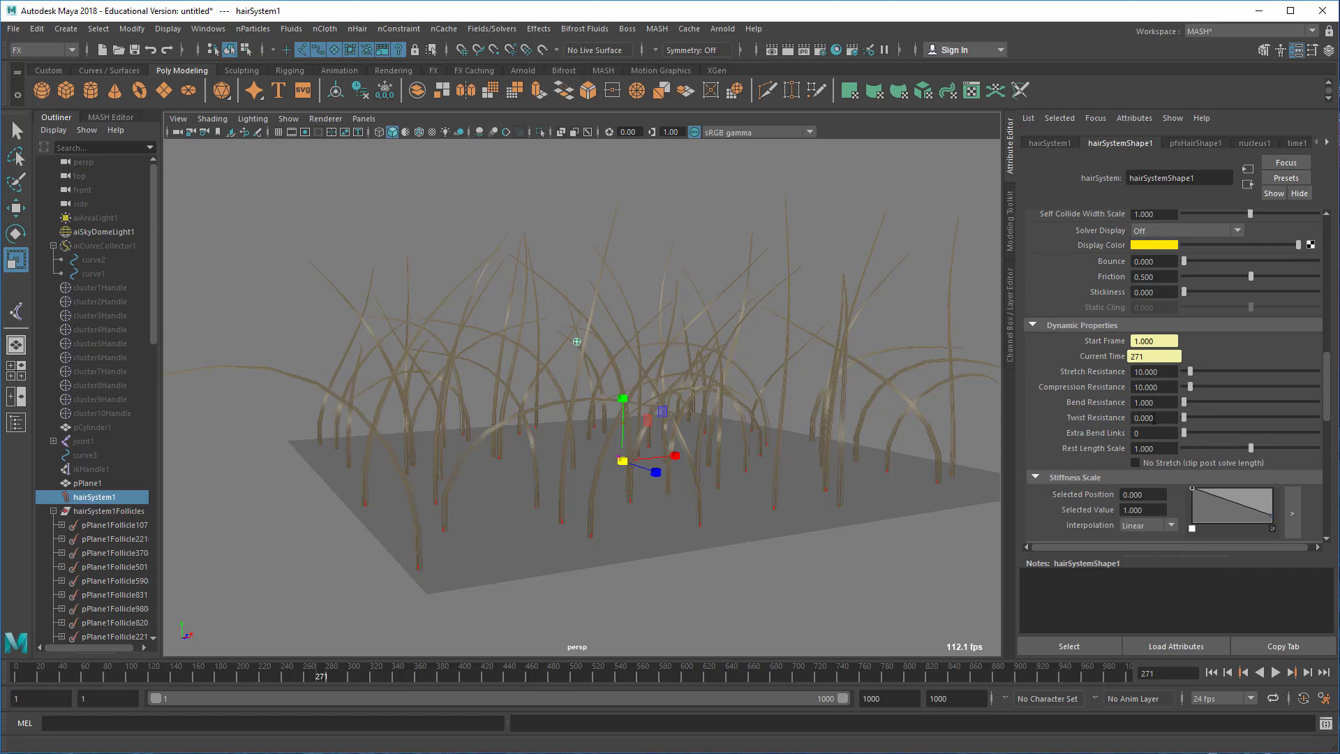
scroll(1111, 457, down, 2)
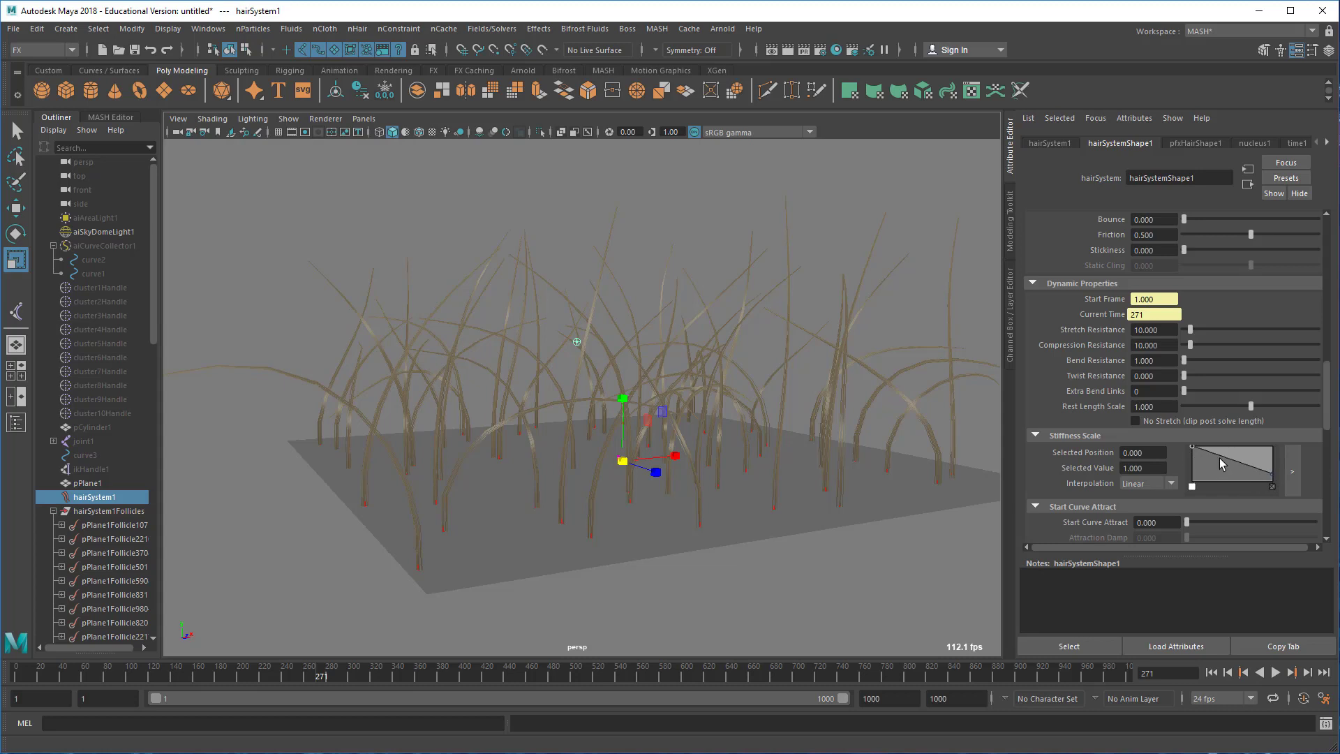
Try lowering the first Stiffness Scale point to about 0.12 and replay the simulation from the first frame to around frame 278.
drag(1192, 448, 1184, 480)
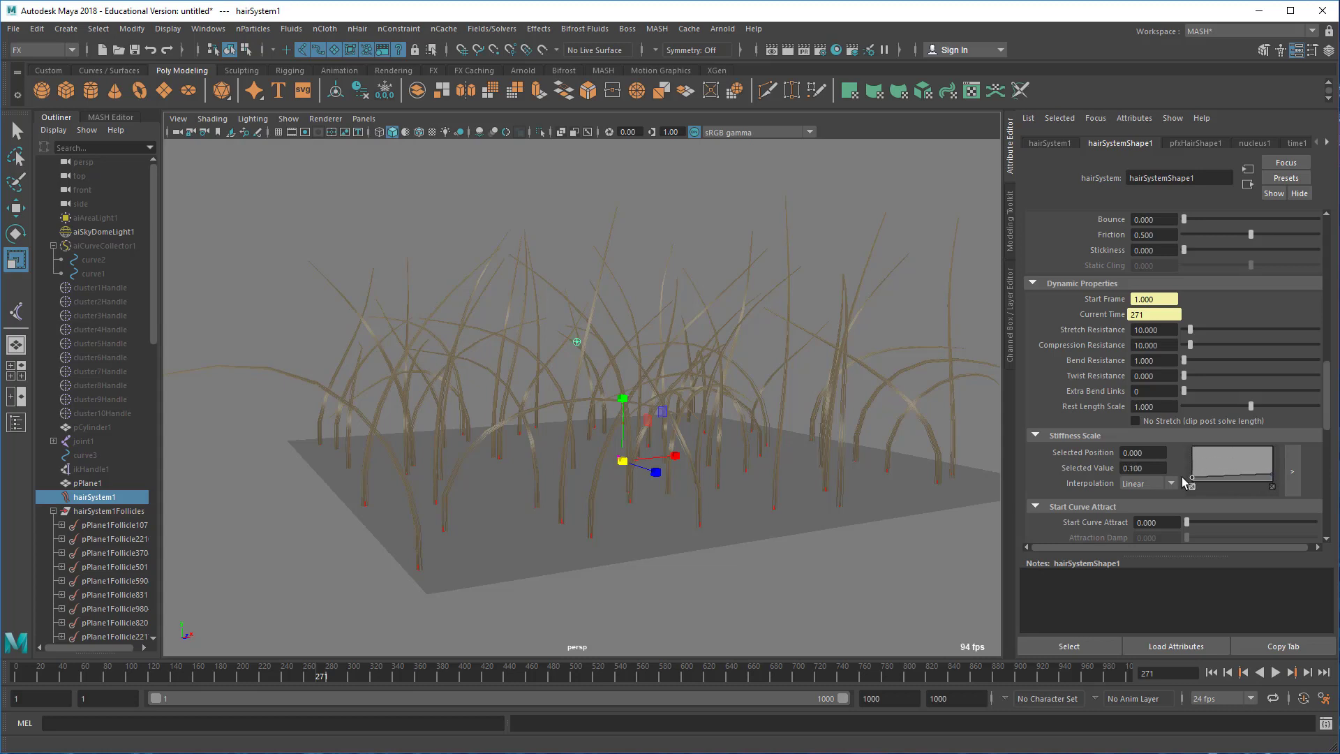
click(1212, 672)
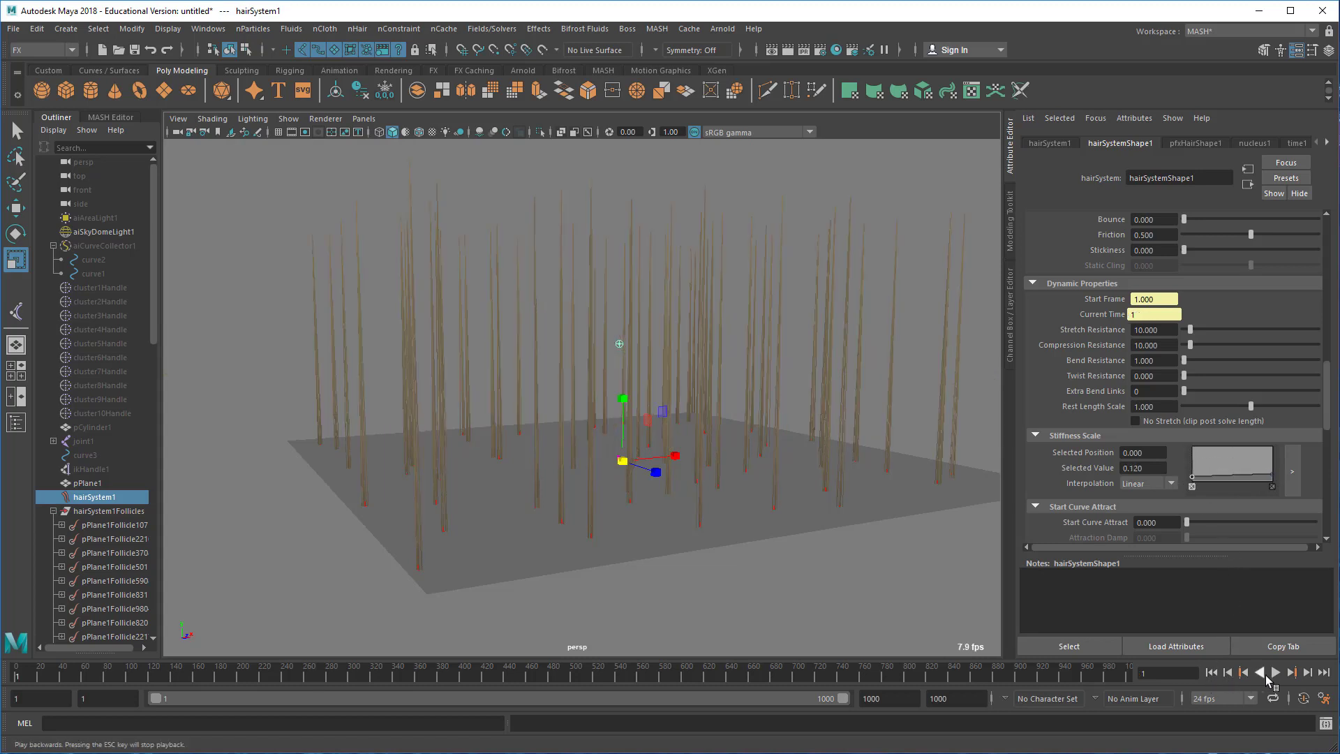
click(1276, 672)
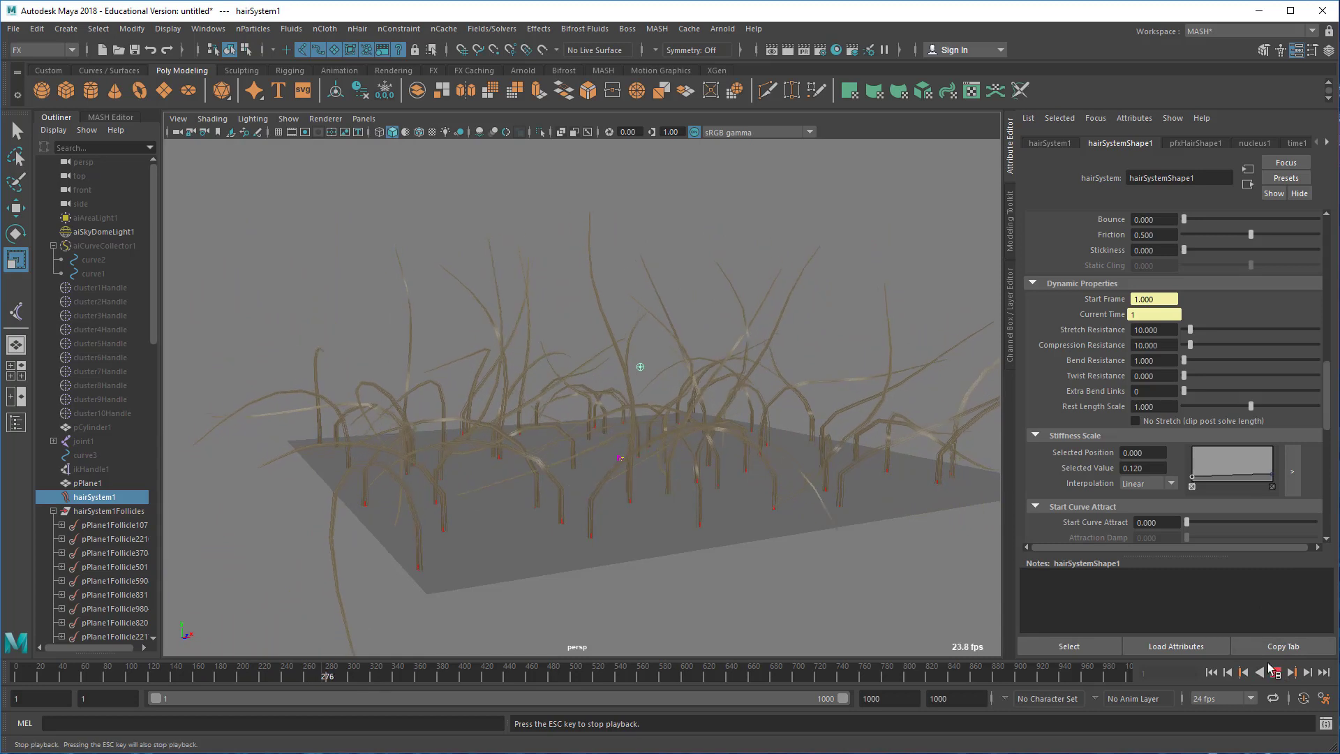
click(1268, 671)
Raise the first Stiffness Scale point to 1 at position 0.043 and replay the simulation from the start, stopping at frame 98.
drag(1194, 479, 1197, 433)
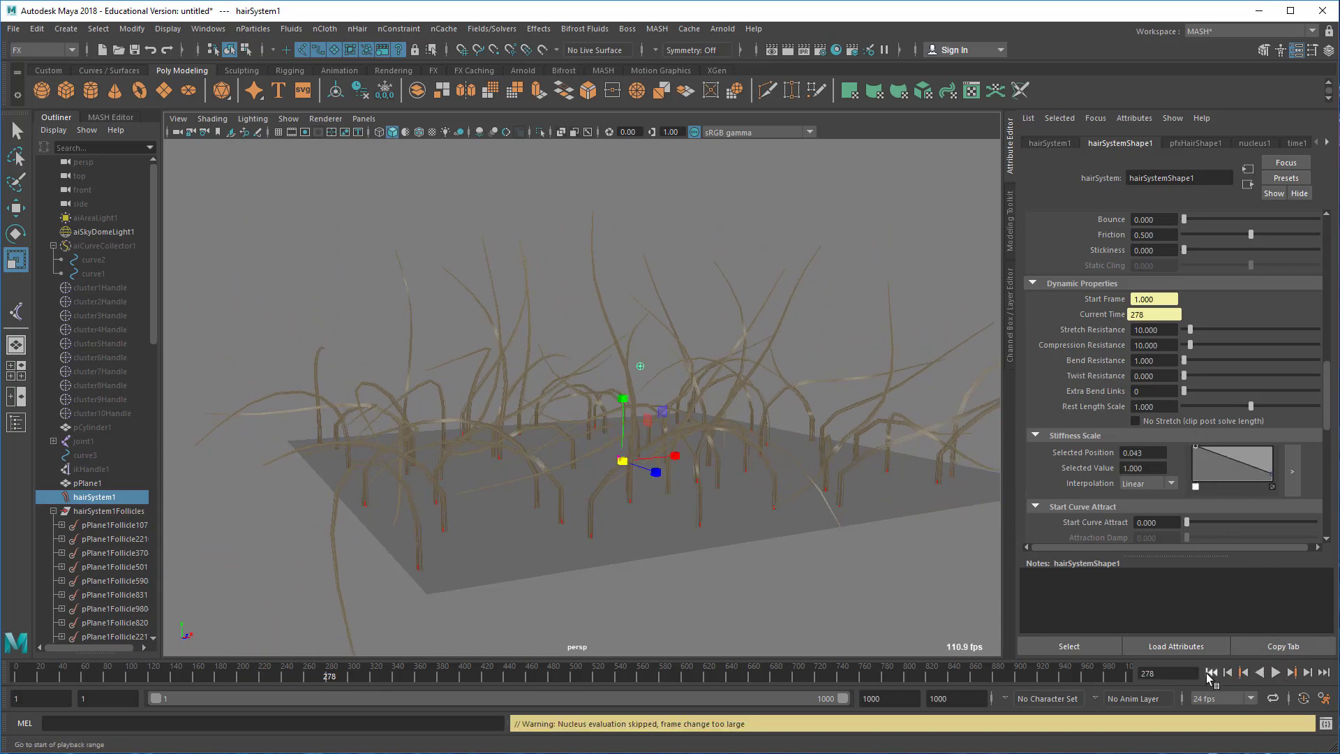
click(1212, 673)
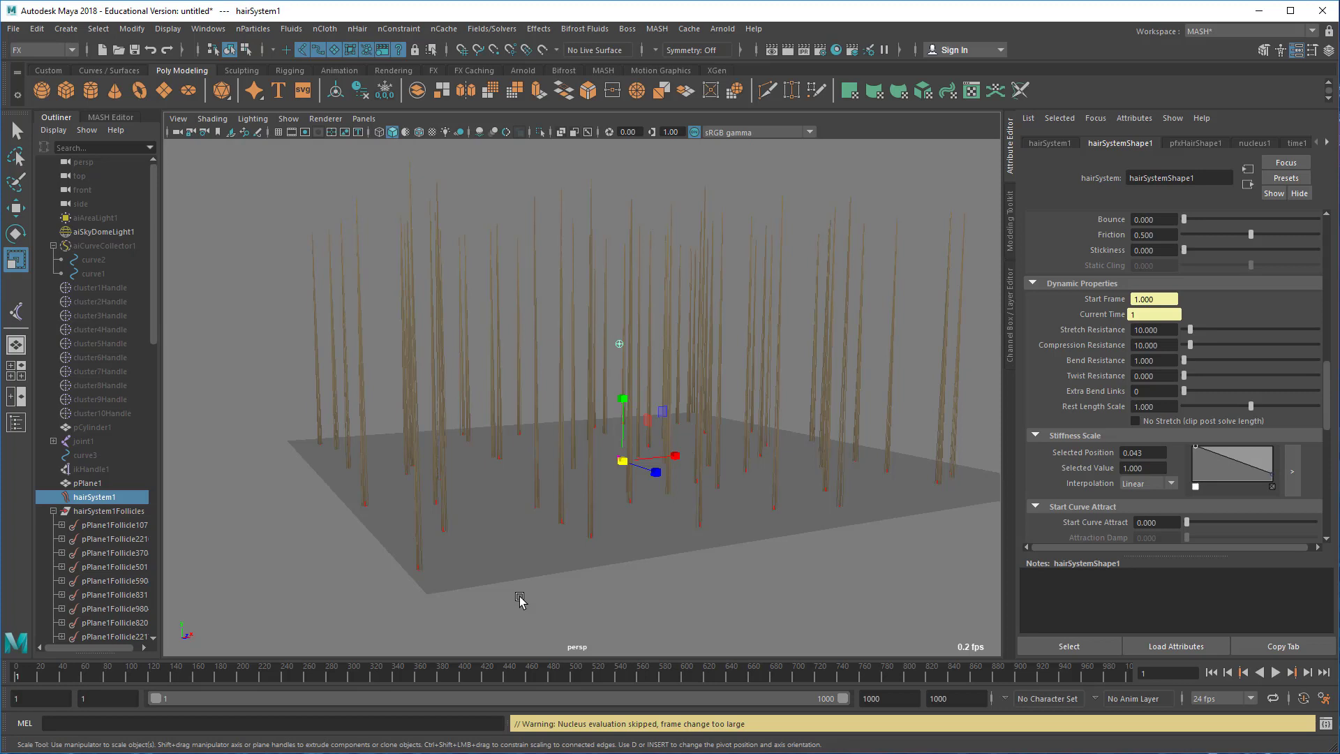
click(1275, 672)
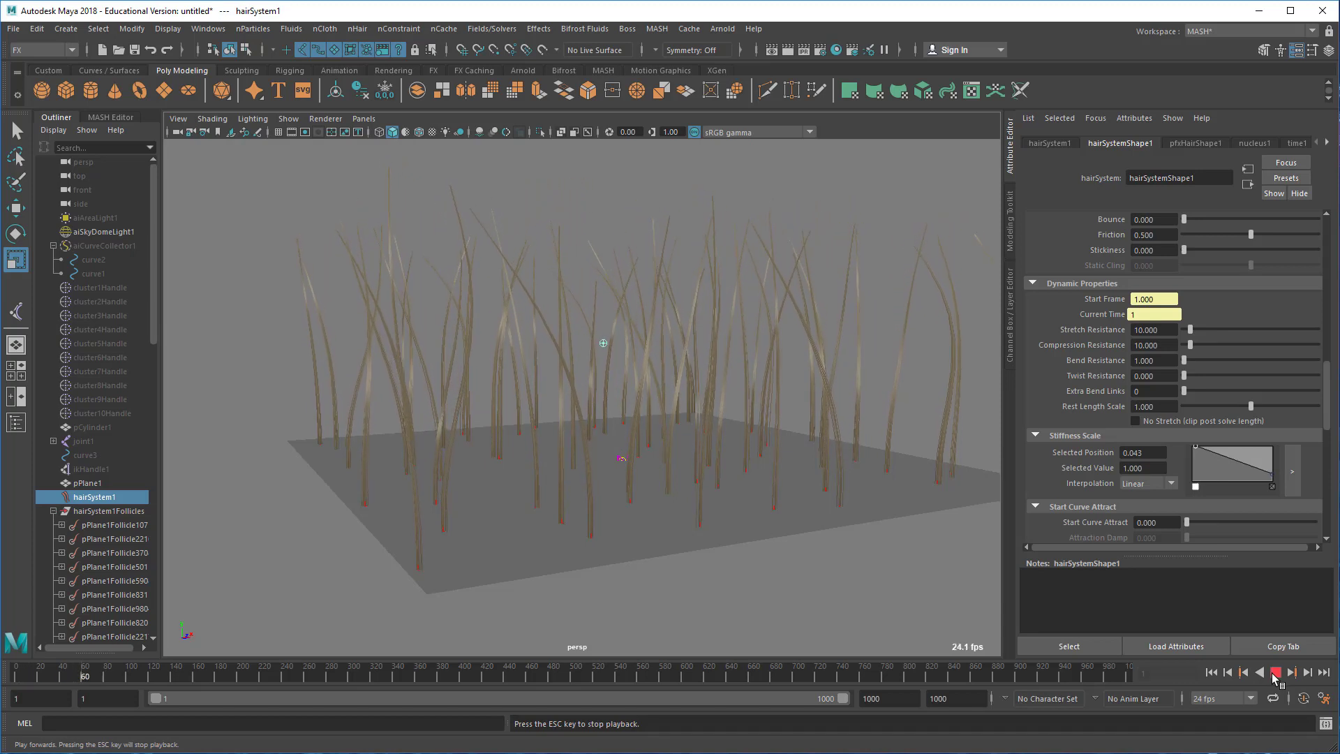
click(1275, 673)
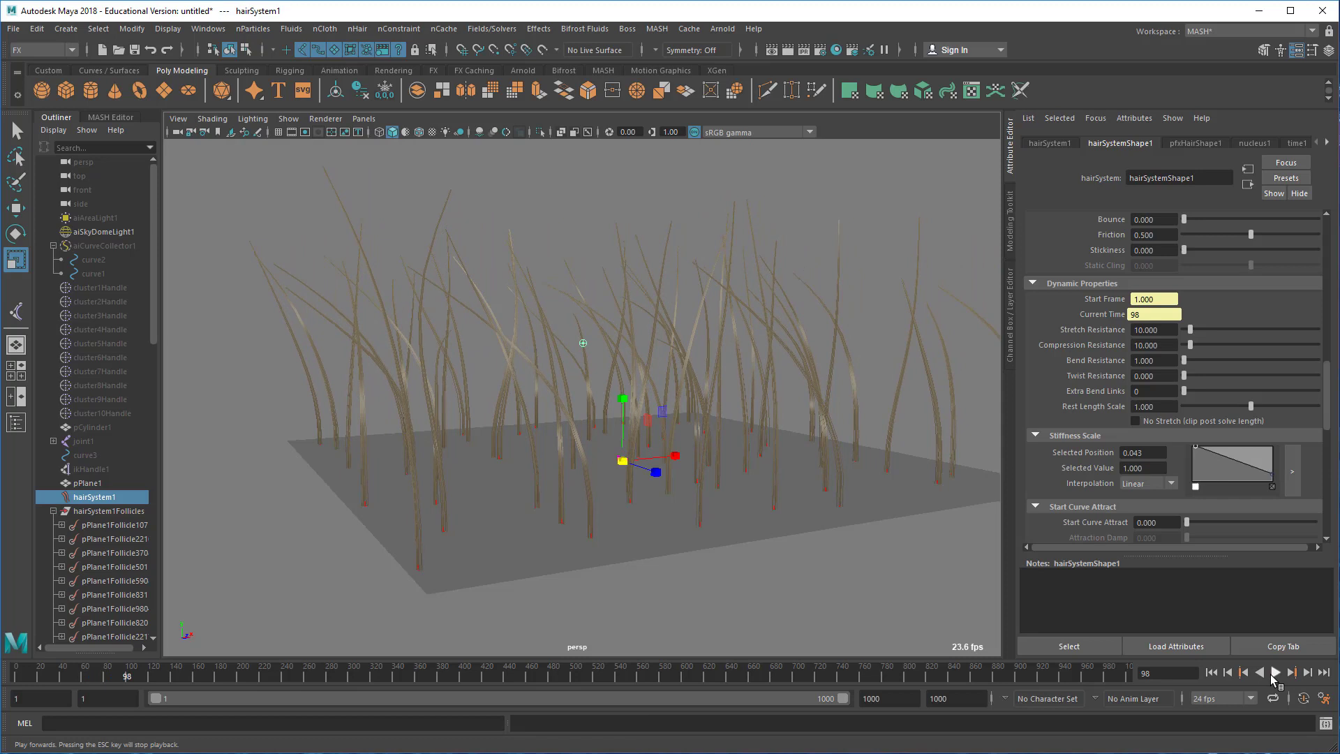
Save the scene as a Maya ASCII file named flagella_demo in the project's maya folder.
click(722, 29)
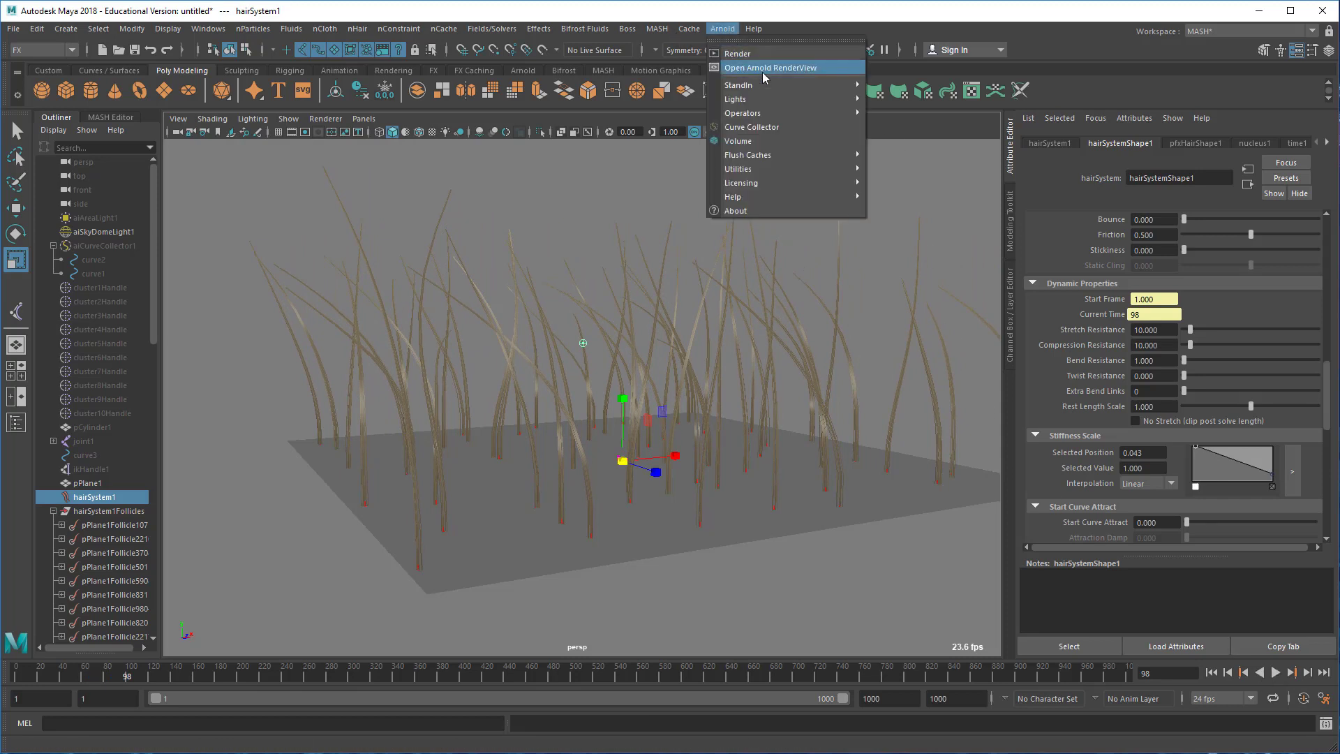
click(723, 29)
click(13, 28)
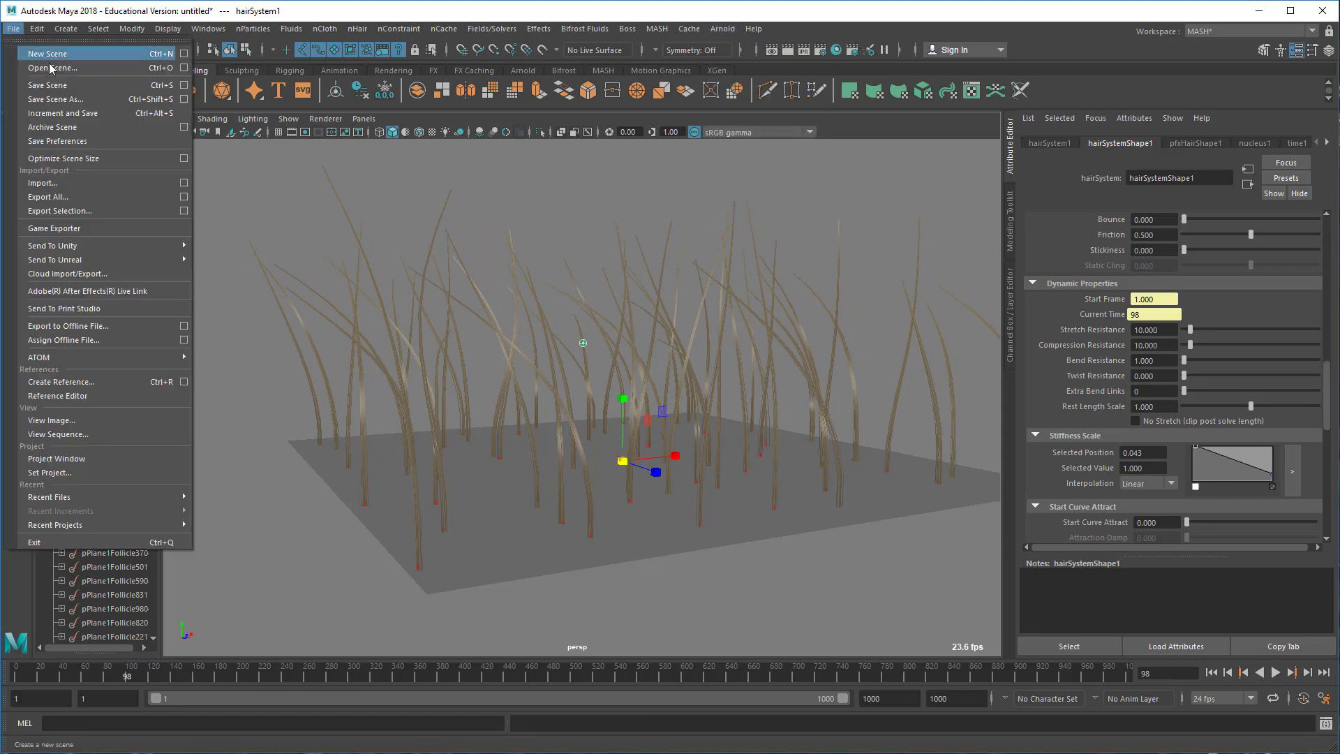
click(60, 85)
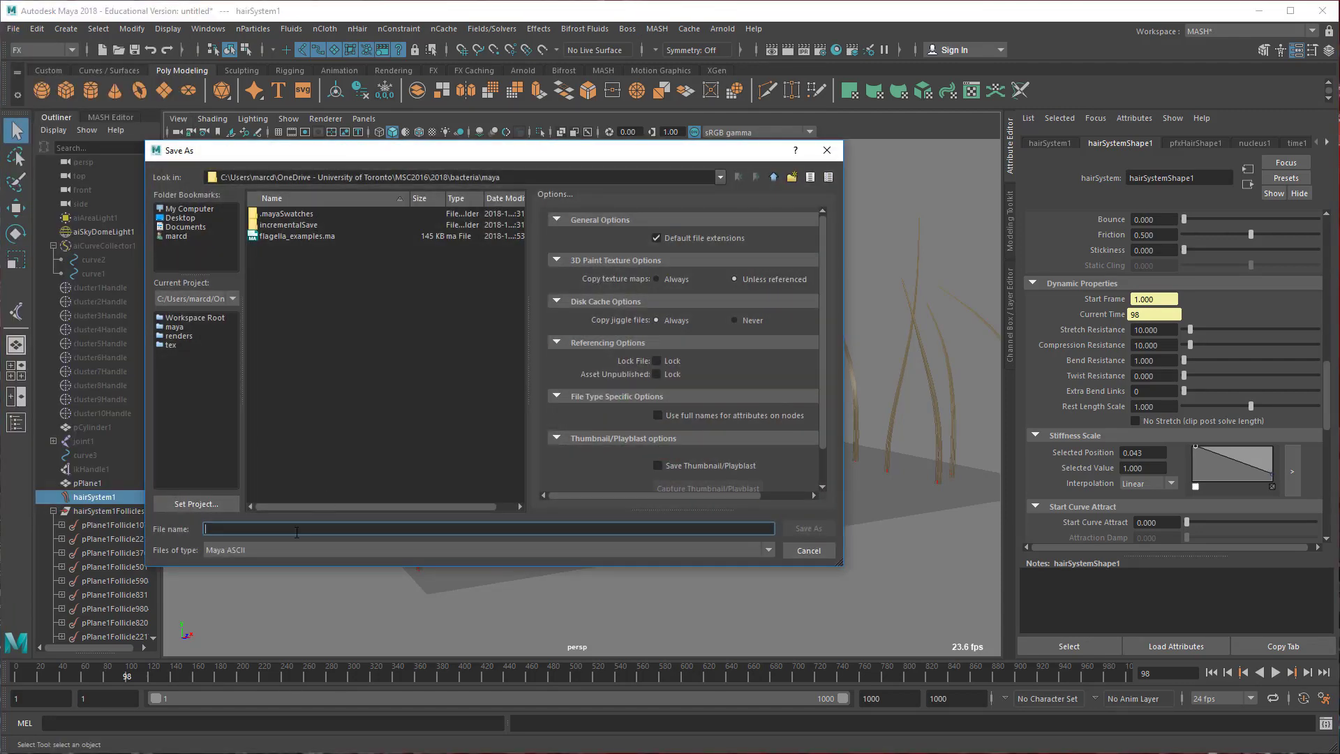
text(flage)
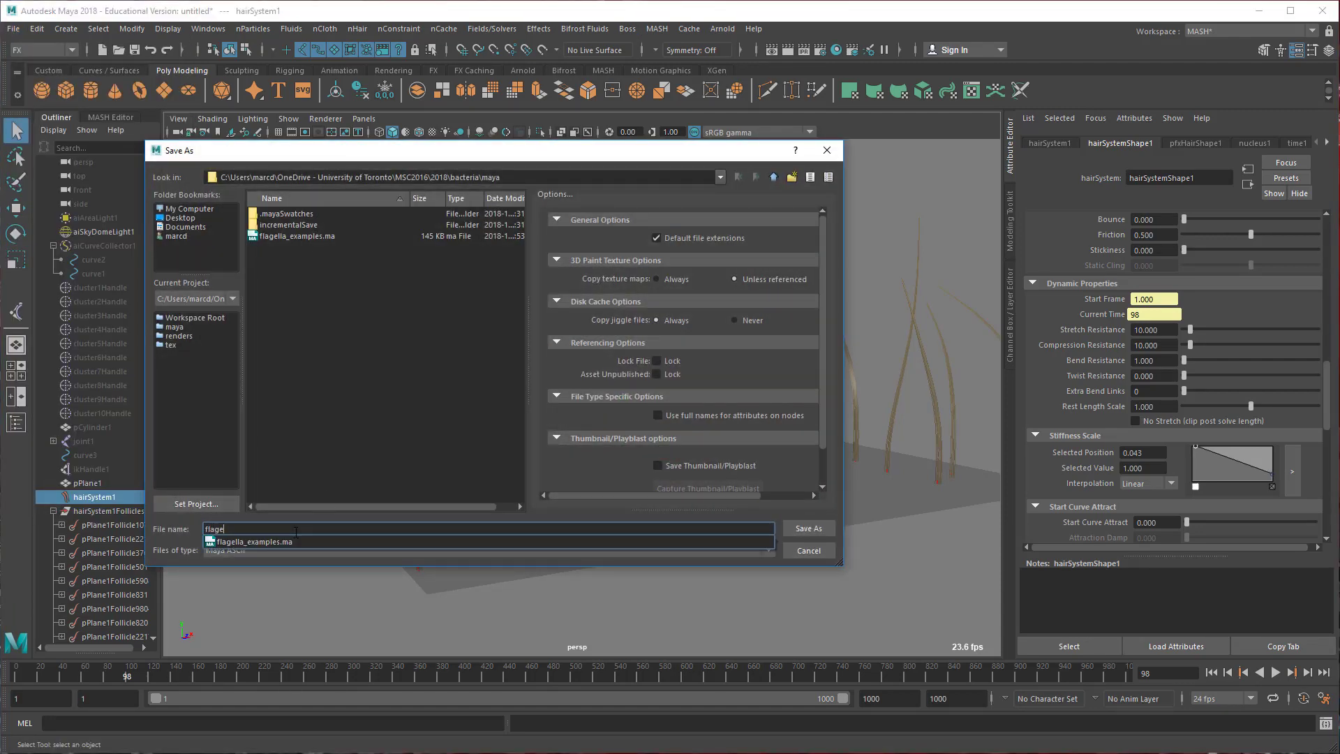
text(lla_demo)
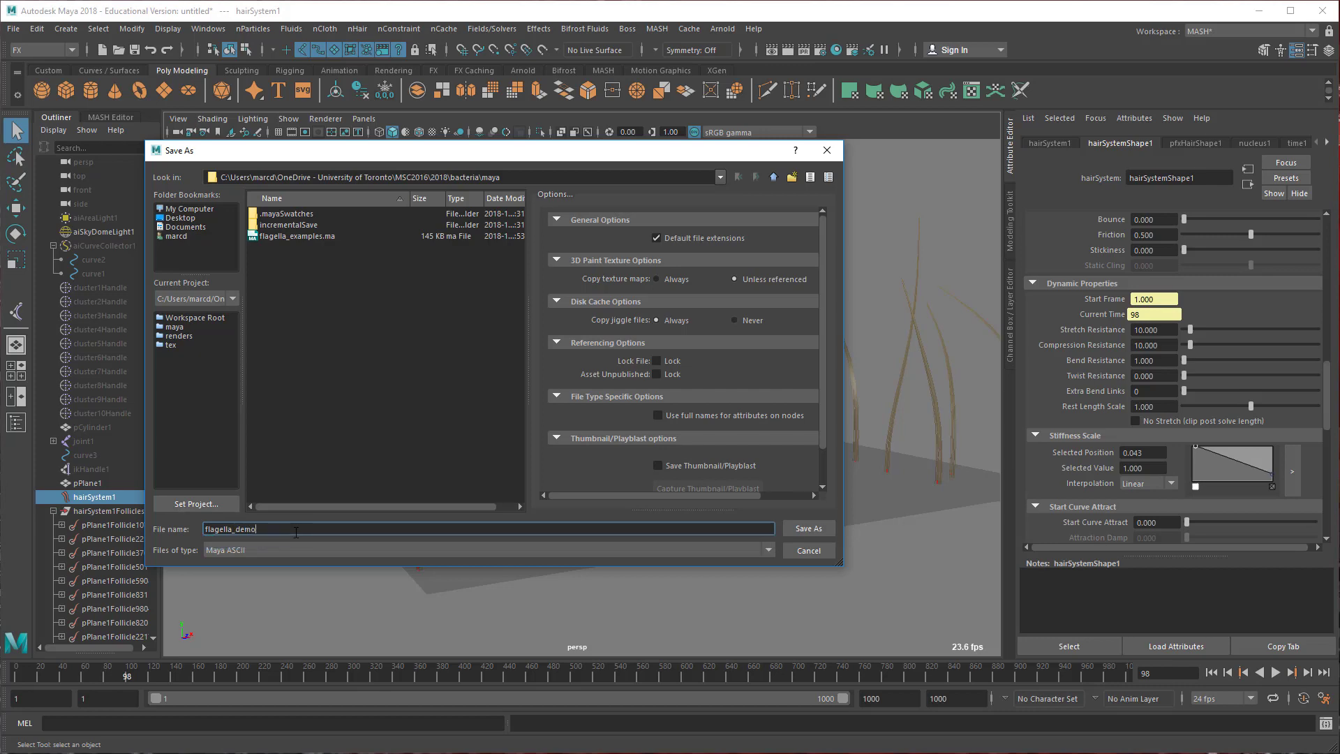
key(Return)
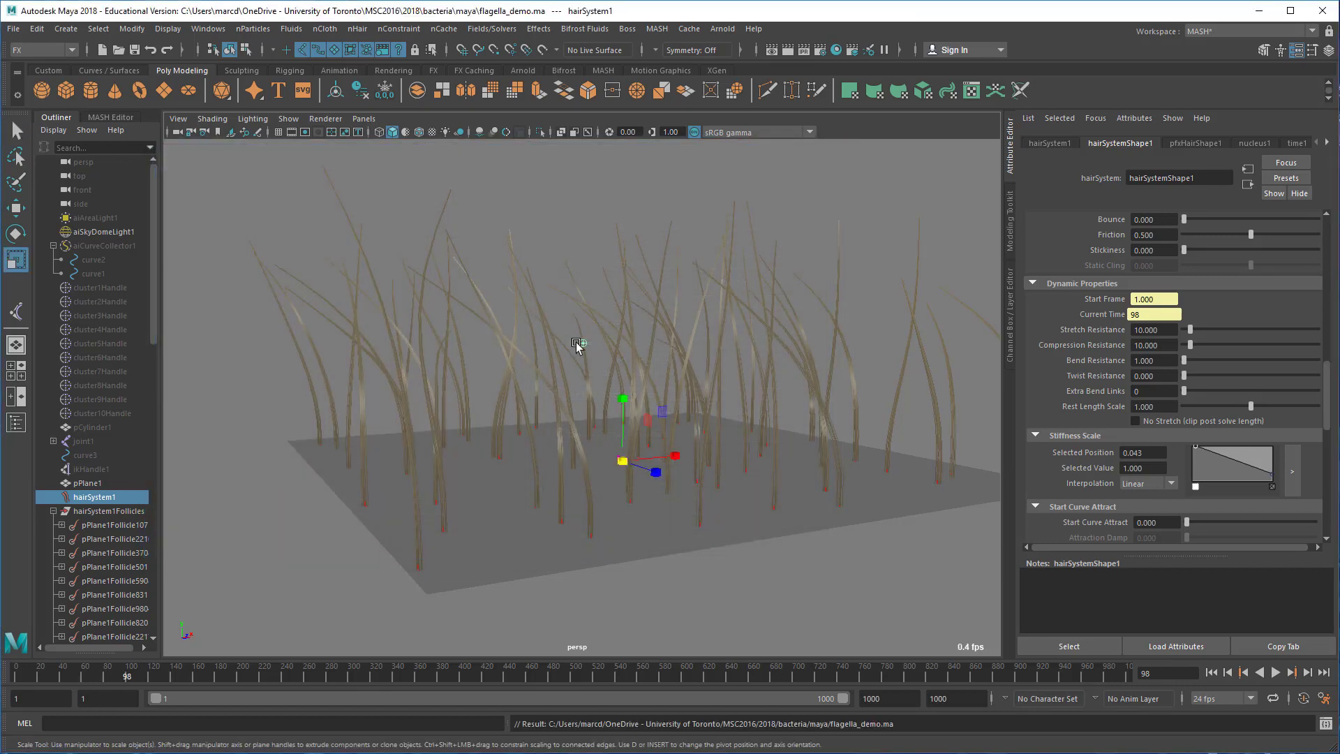
Render the perspective view in Arnold and set the sky dome light's intensity to 0.1.
click(725, 29)
click(743, 55)
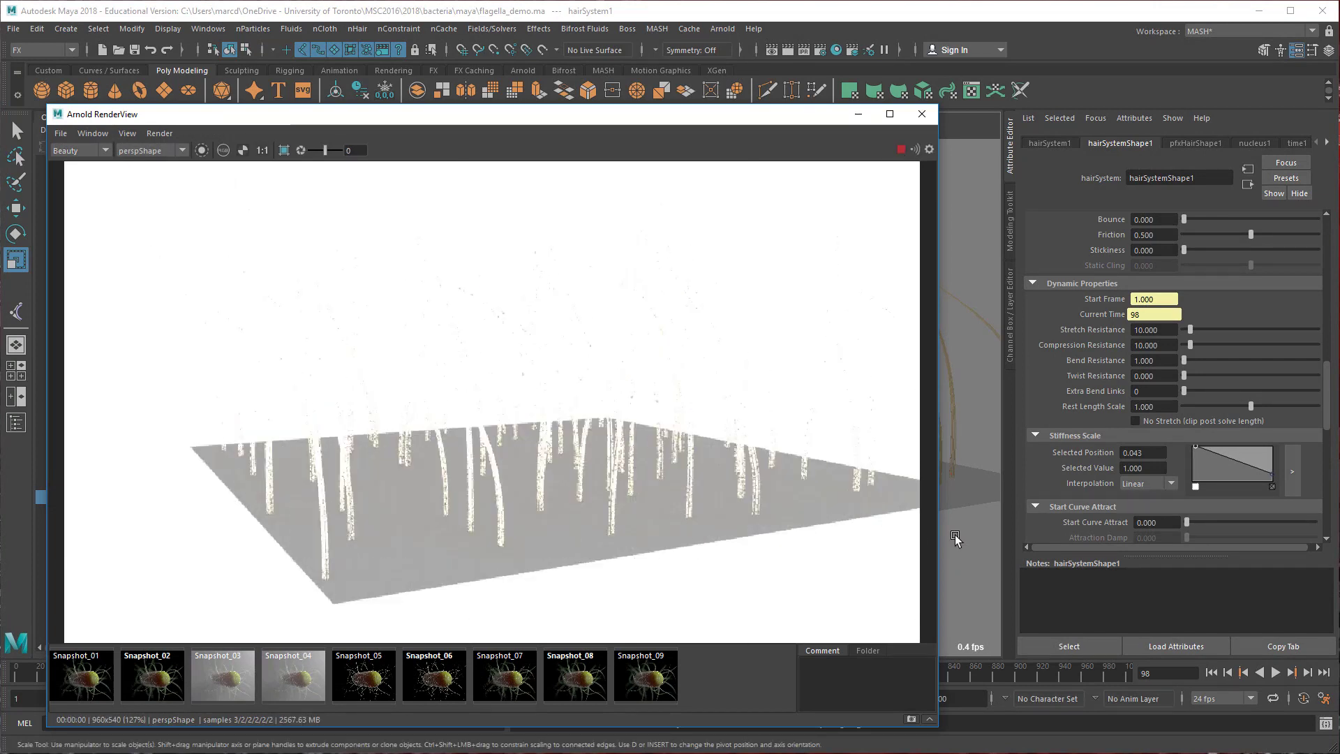
click(964, 551)
click(1166, 304)
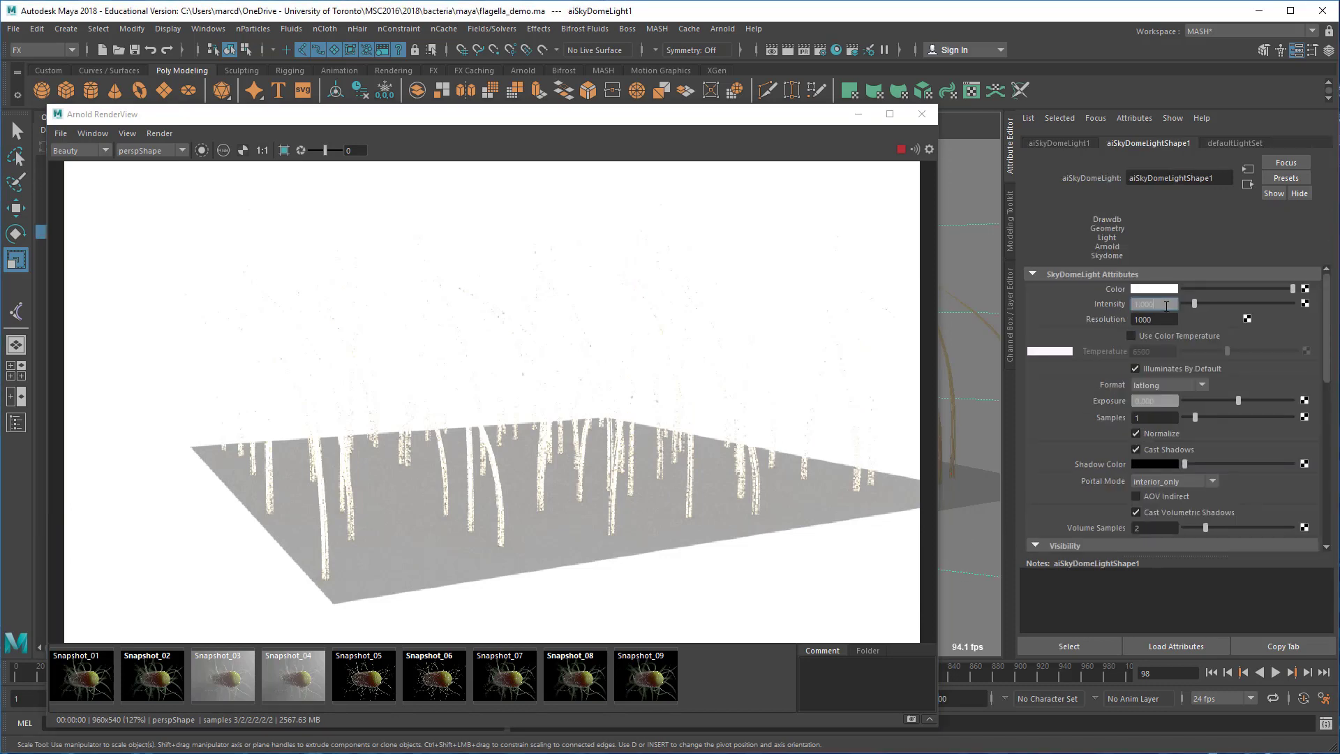
text(0.1)
key(Return)
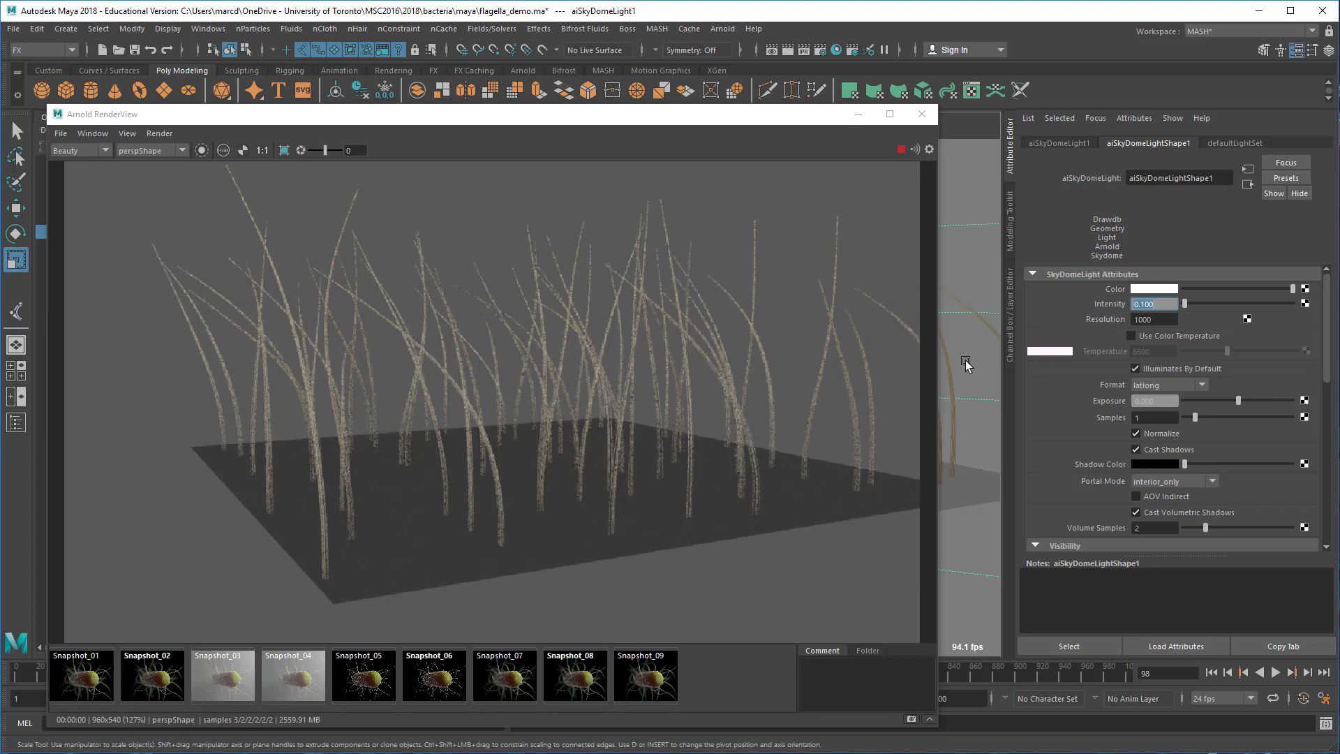
Select the hair and review the hair system's Arnold attributes, including visibility, hair shader and curve mode.
click(944, 379)
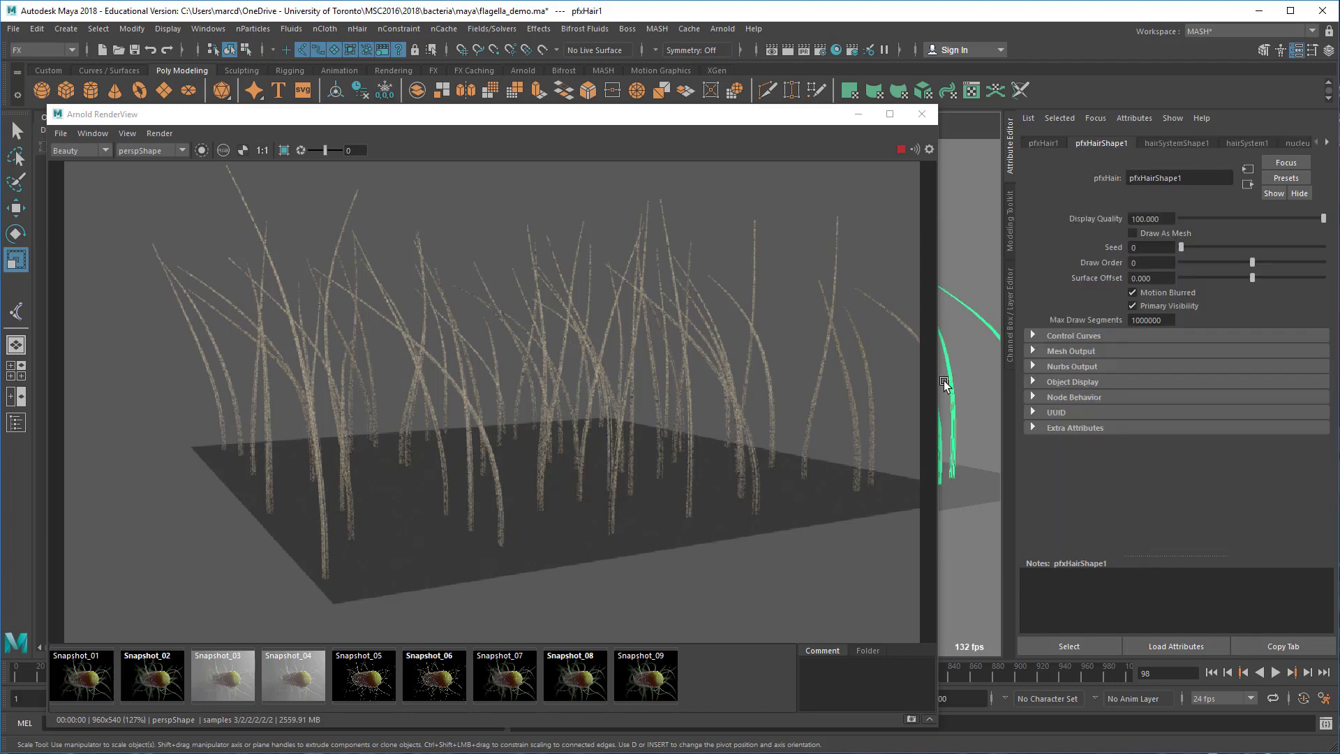
click(1167, 143)
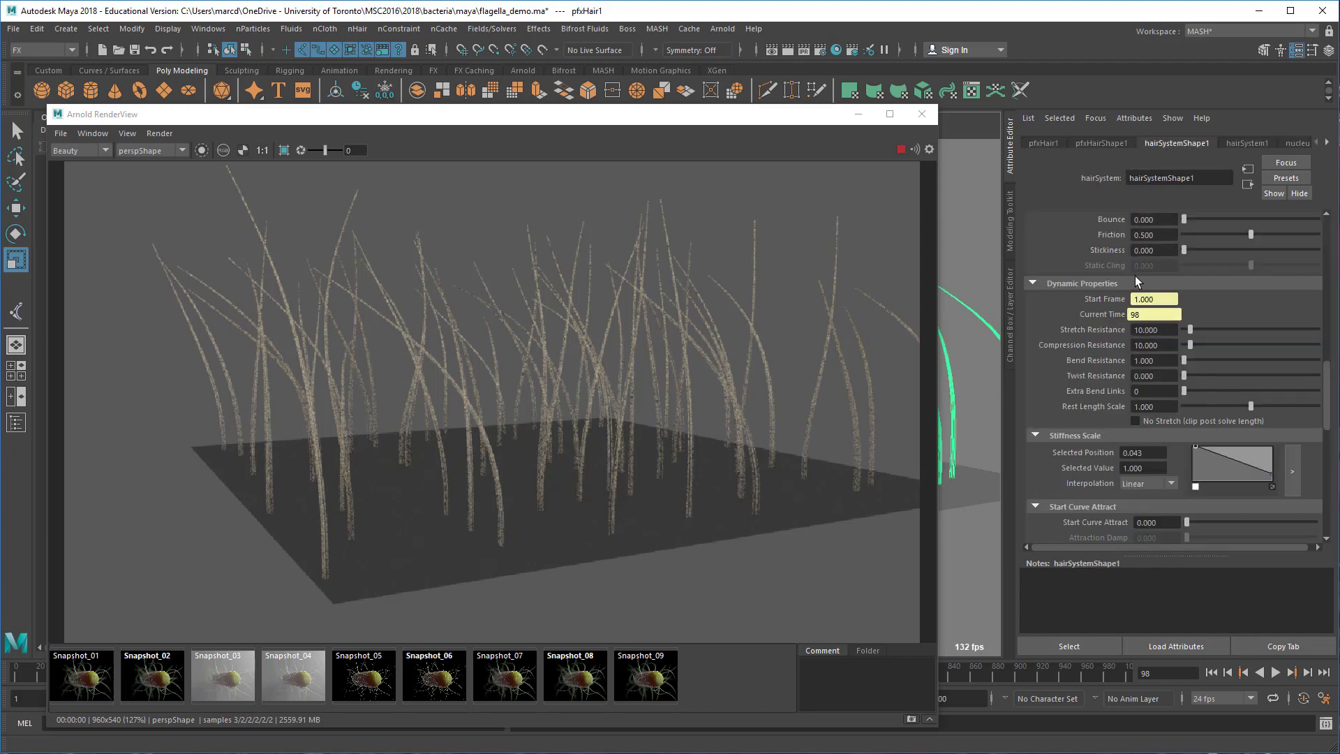
scroll(1082, 380, down, 10)
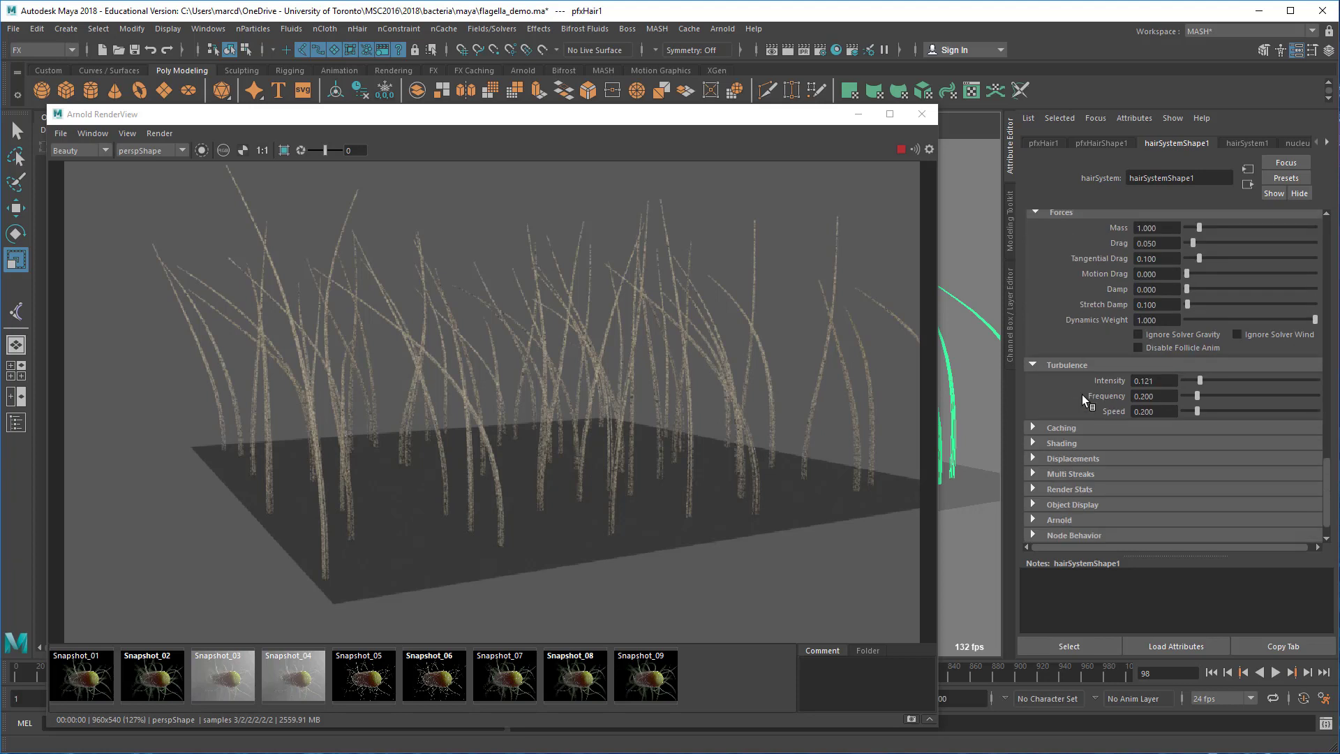
scroll(1082, 395, down, 1)
click(1064, 490)
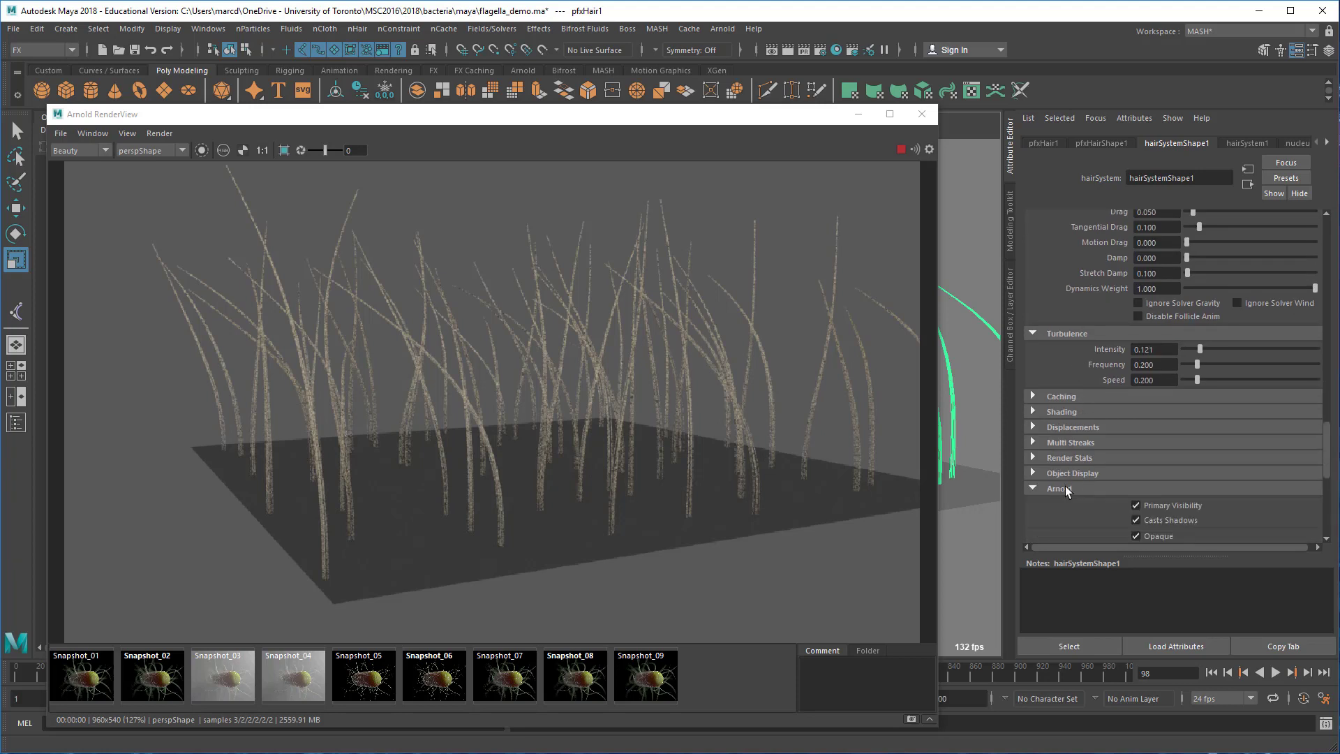
scroll(1076, 464, down, 8)
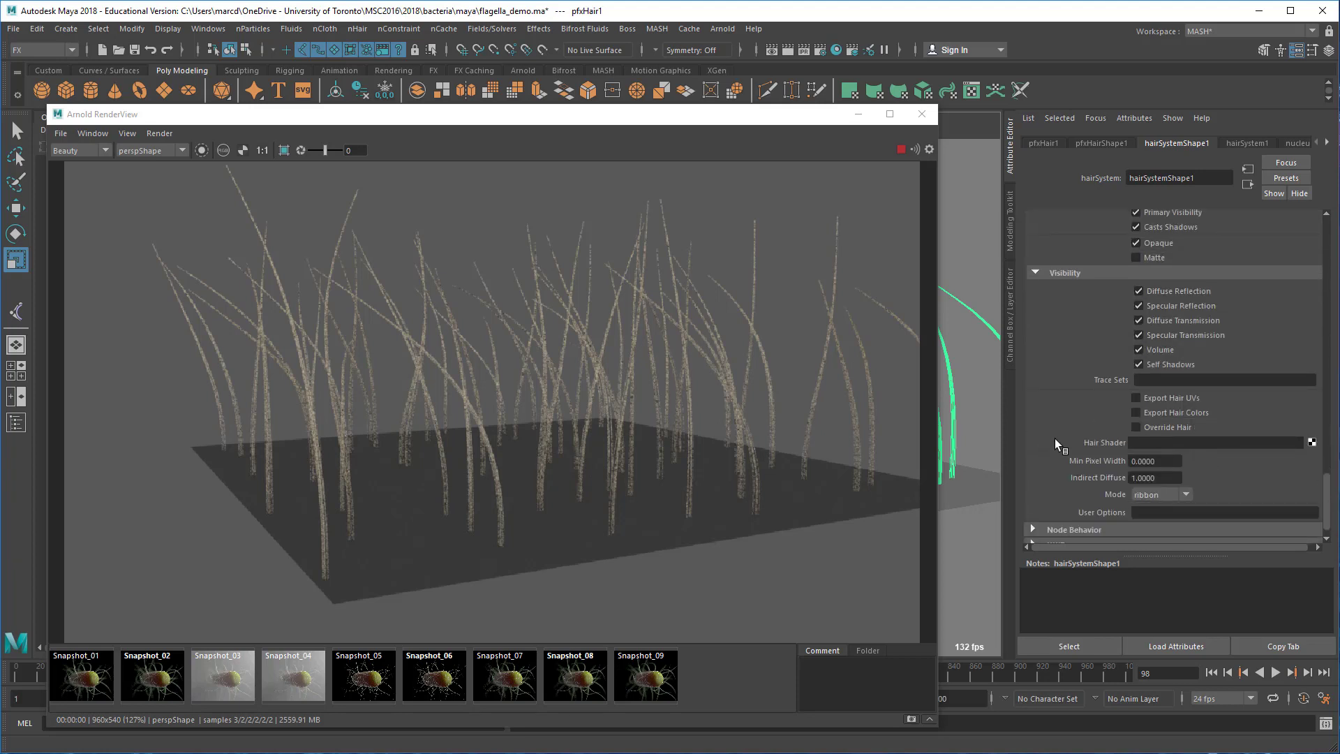
scroll(1054, 438, down, 1)
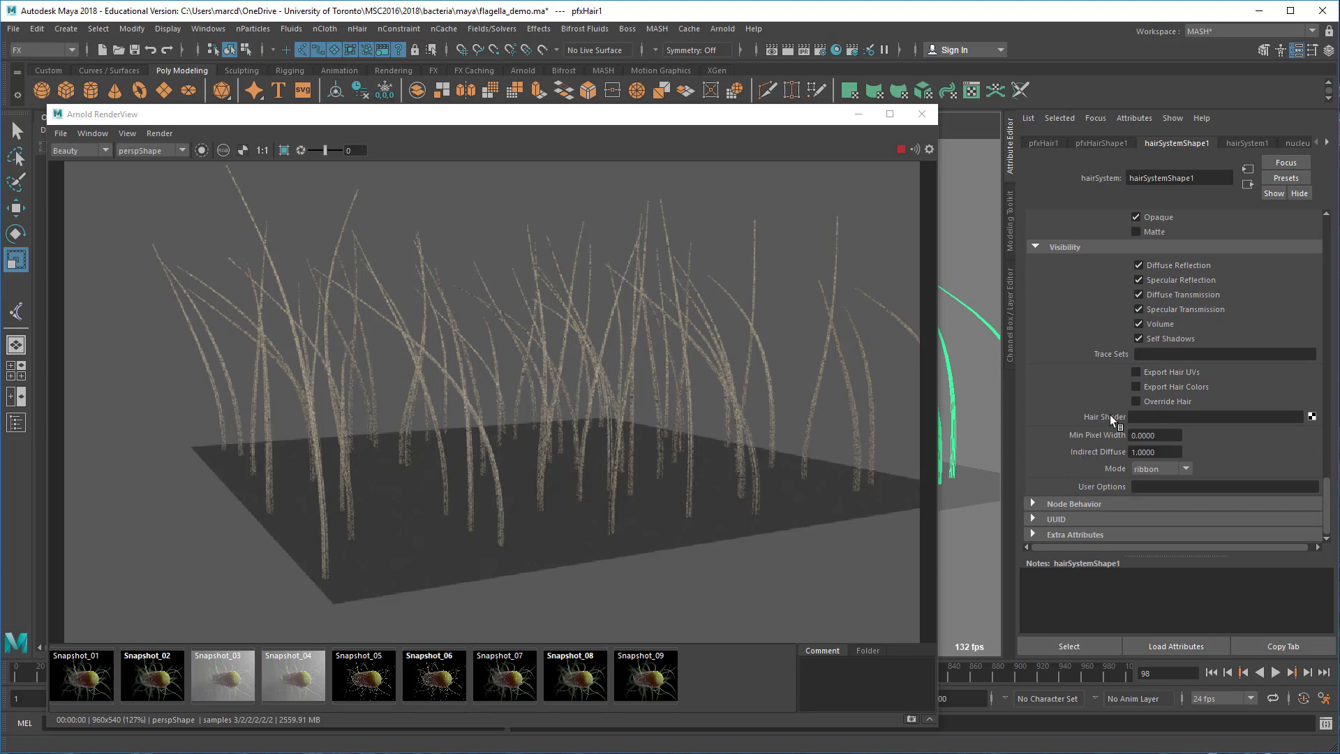
Change the hair system's Hair Color to a saturated orange in its shading attributes.
scroll(1106, 404, up, 4)
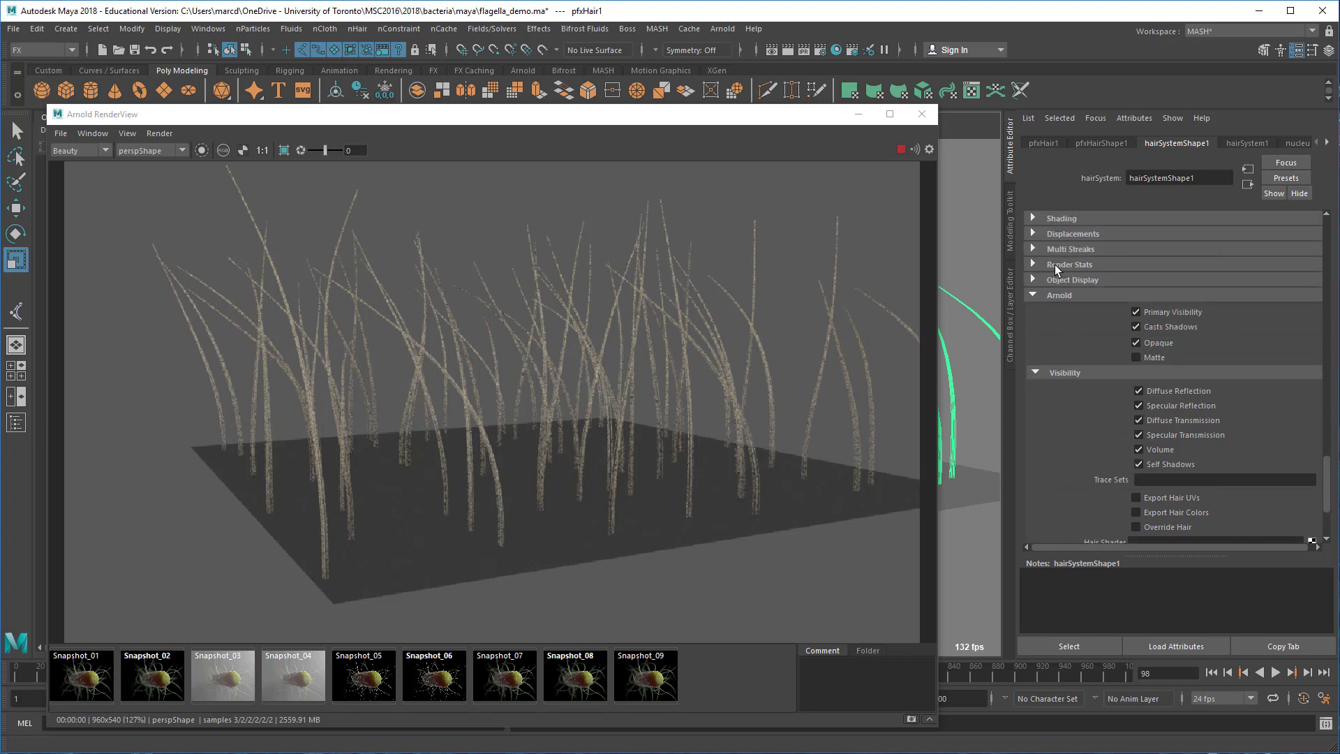
scroll(1057, 286, up, 3)
click(1062, 302)
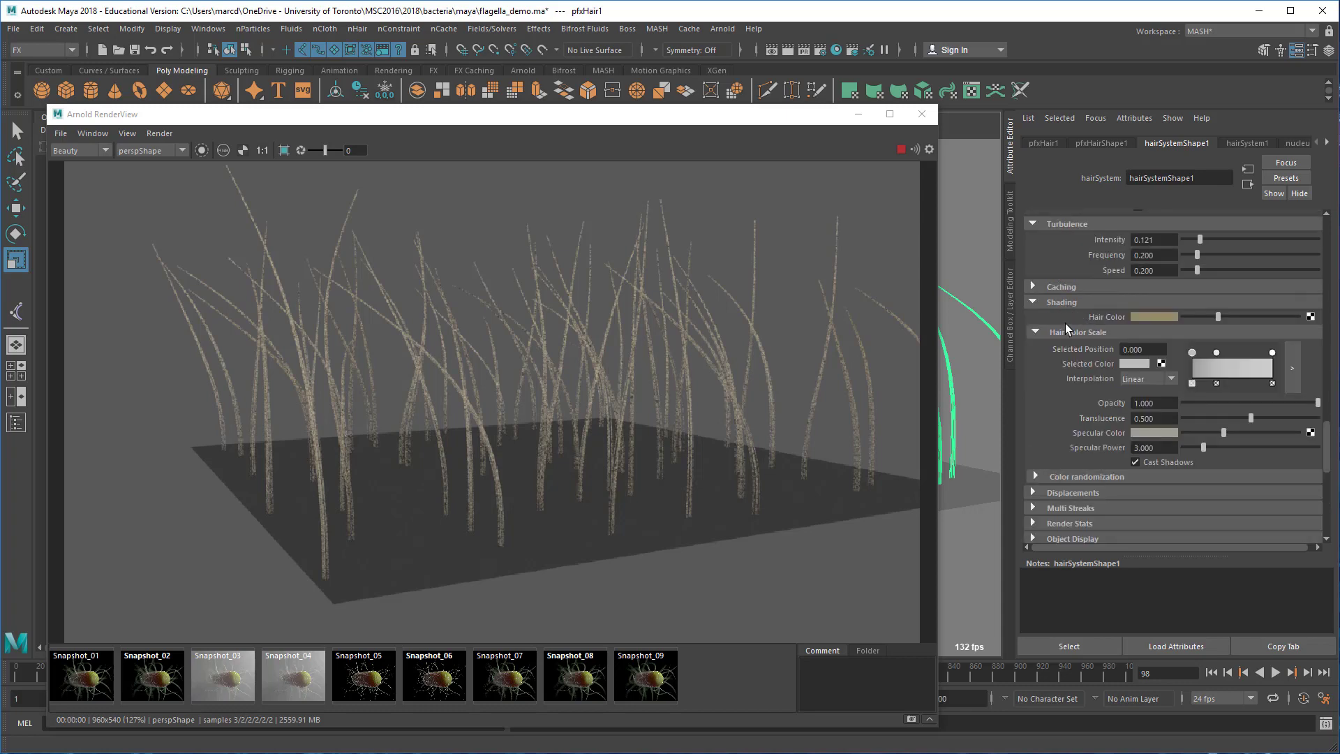
click(1135, 315)
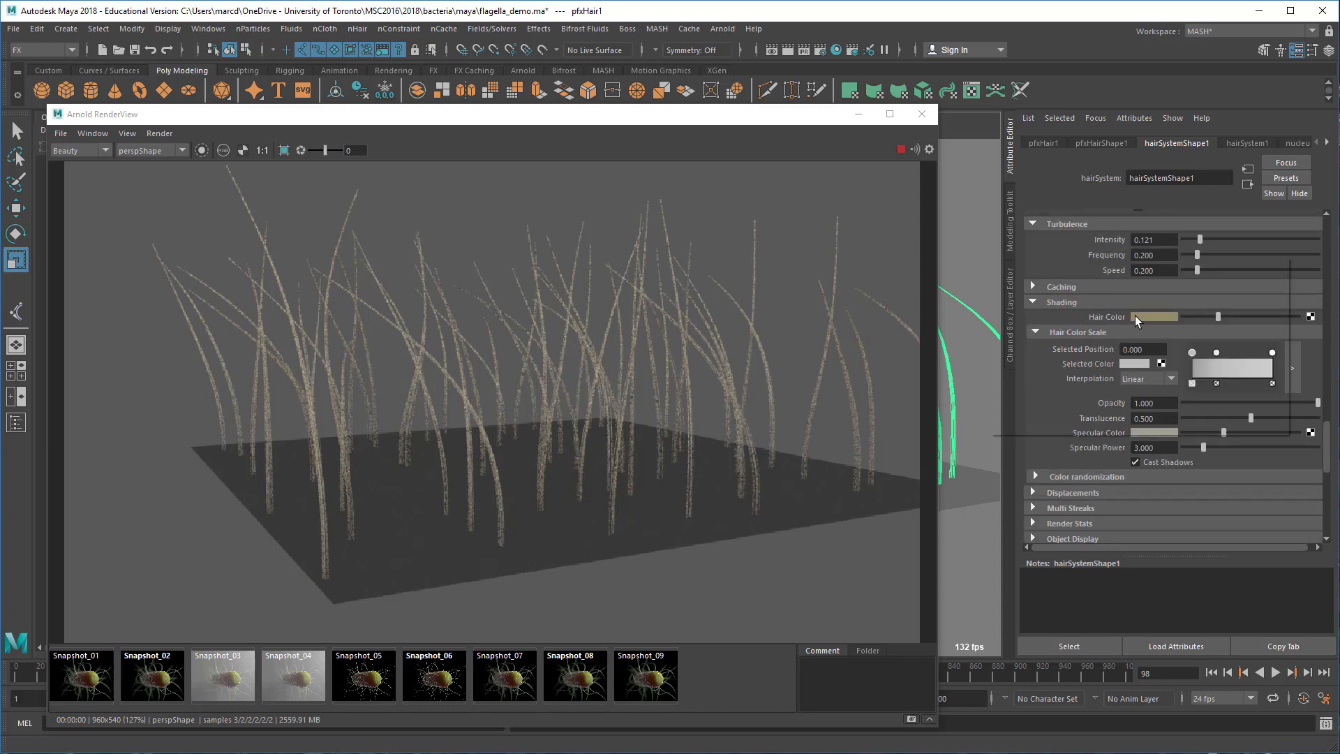
click(1112, 308)
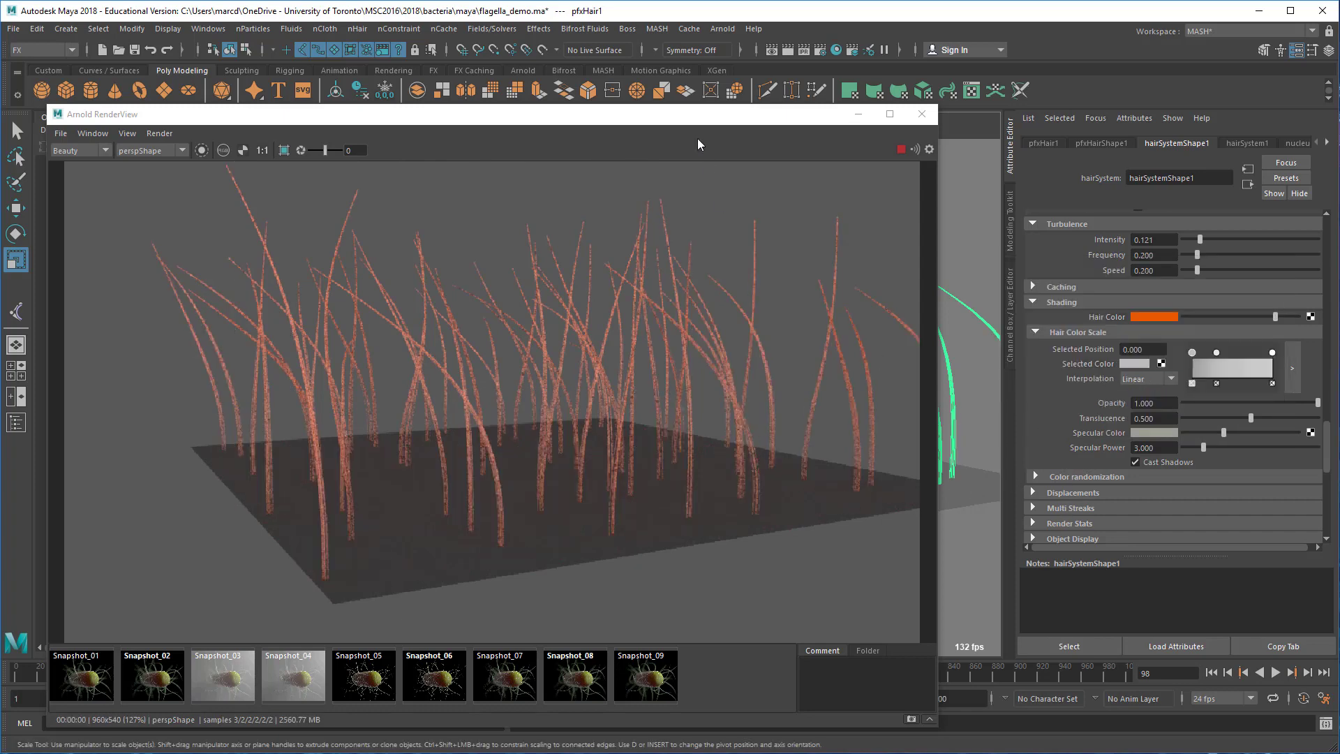
Set the Arnold Camera (AA) samples to 6 in the render settings and move the settings window aside.
click(818, 51)
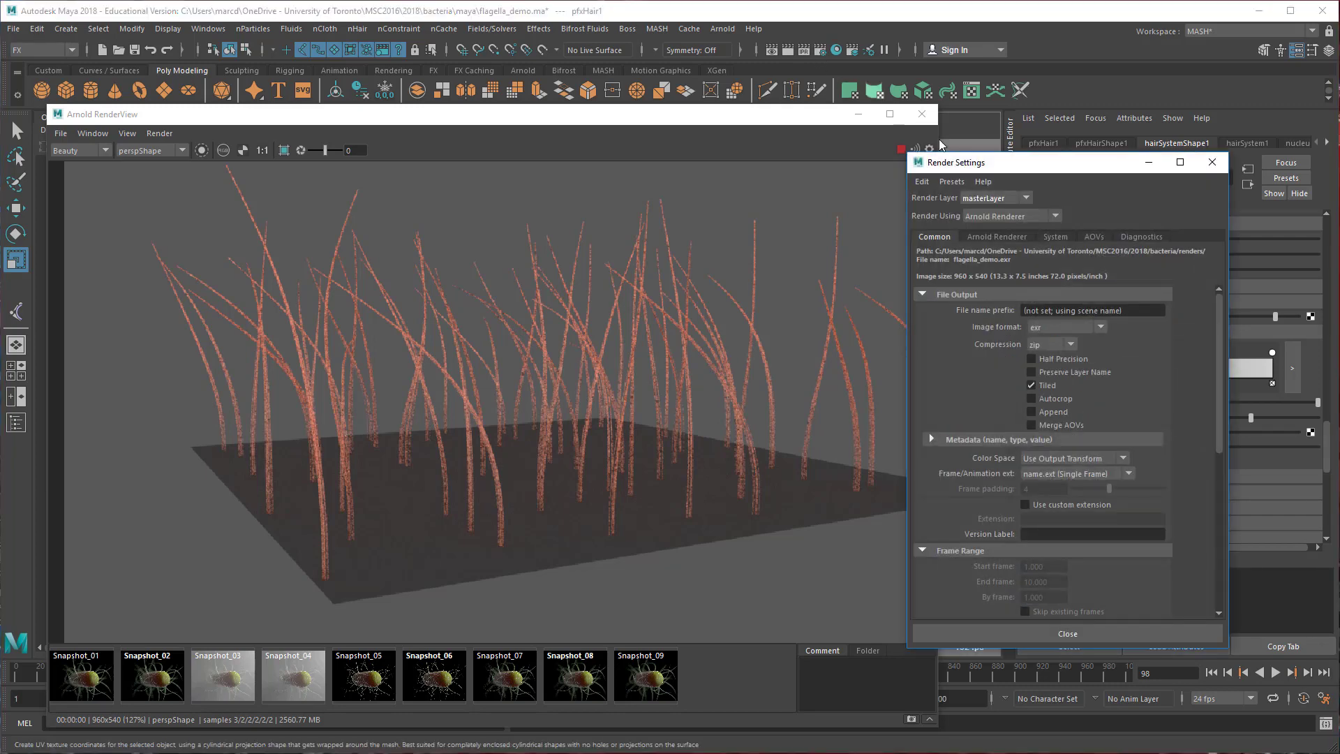
click(987, 240)
double_click(1042, 312)
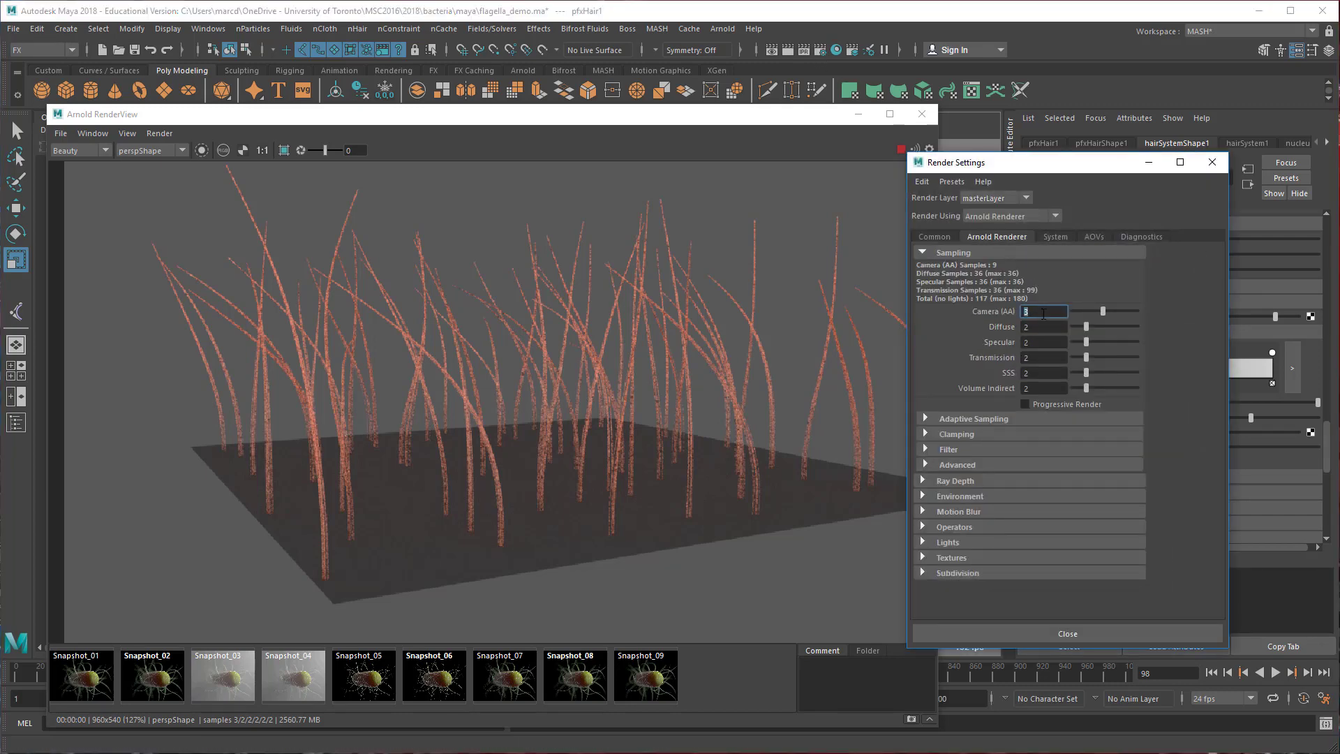
text(6)
key(Return)
drag(1077, 169, 914, 174)
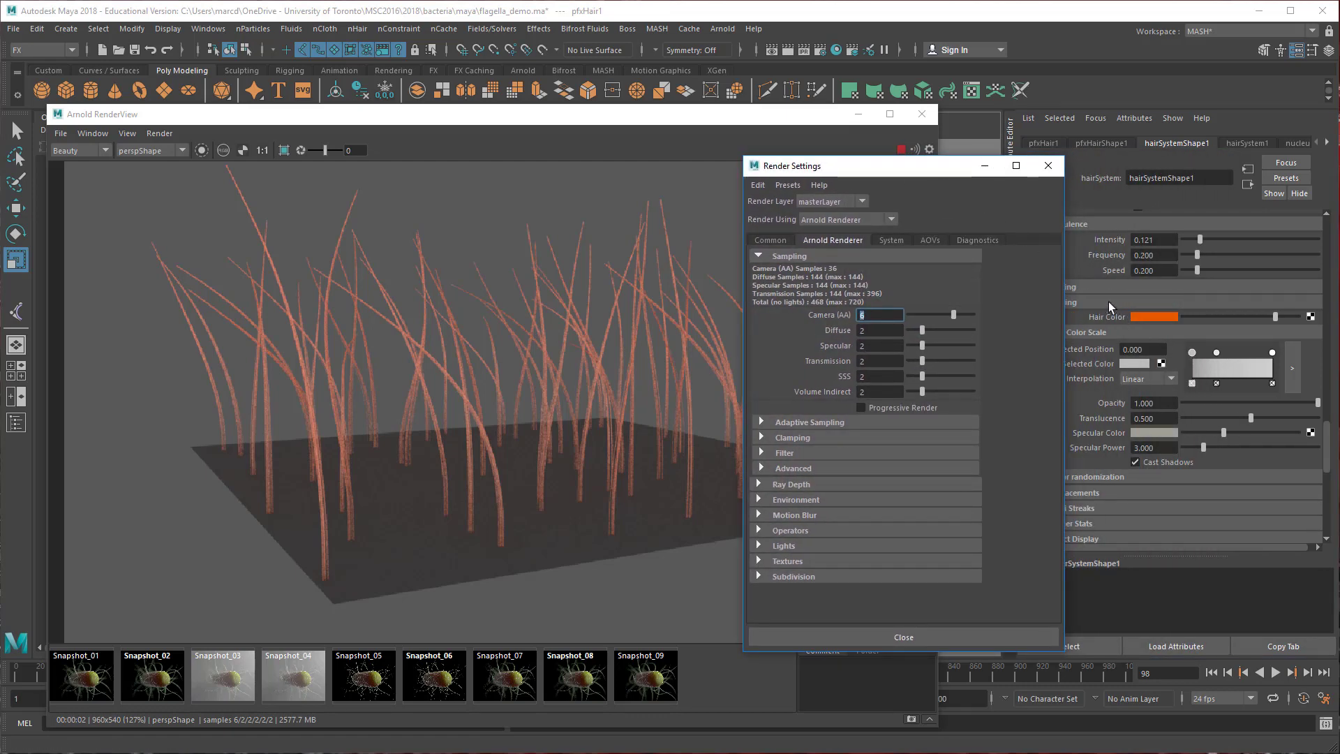
drag(955, 173, 789, 167)
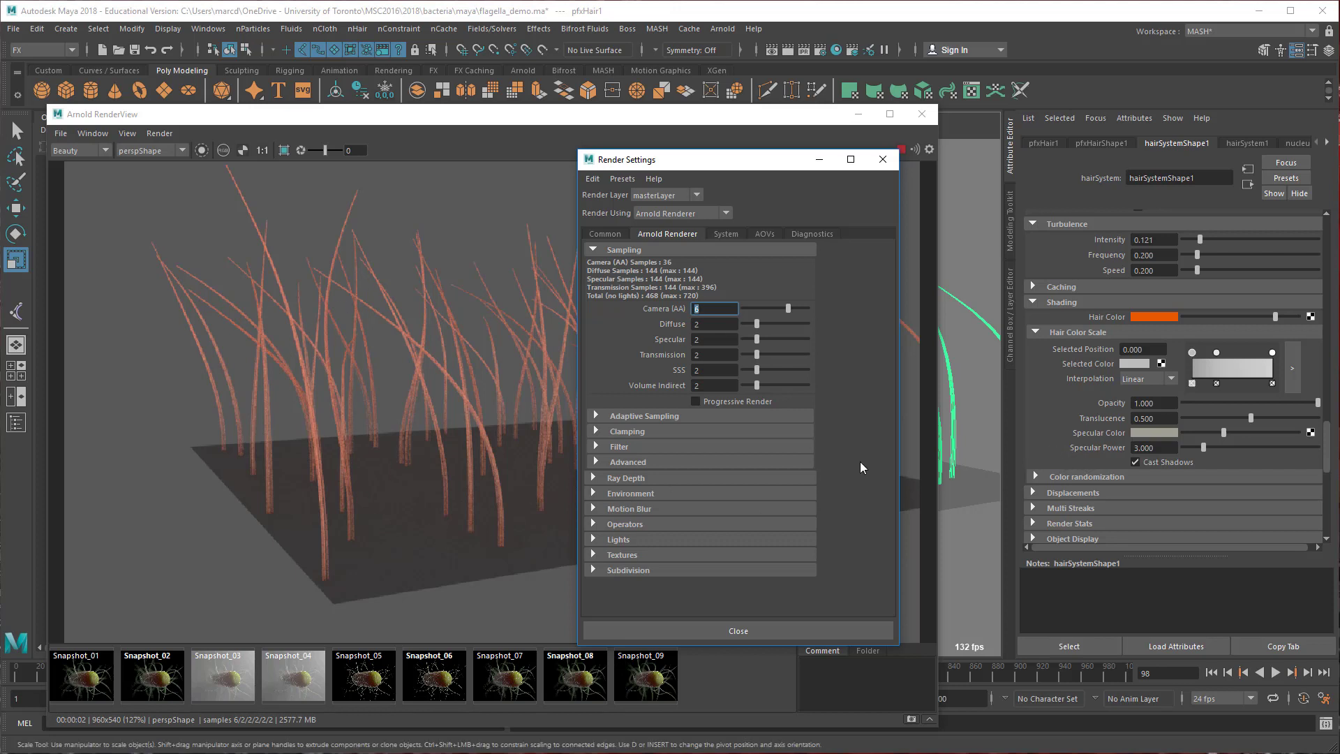
Set the hair system's Arnold curve mode to thick and close the render settings.
scroll(1116, 494, down, 9)
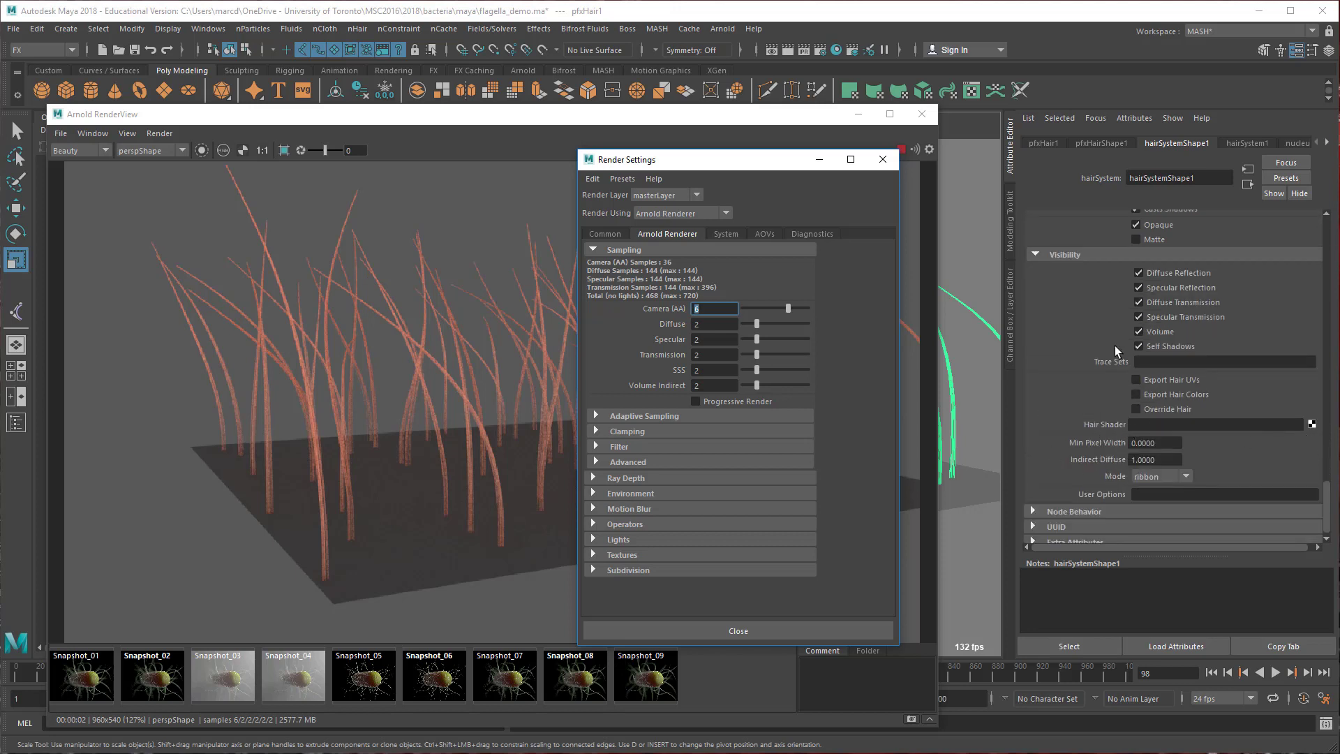
click(1179, 481)
click(1170, 508)
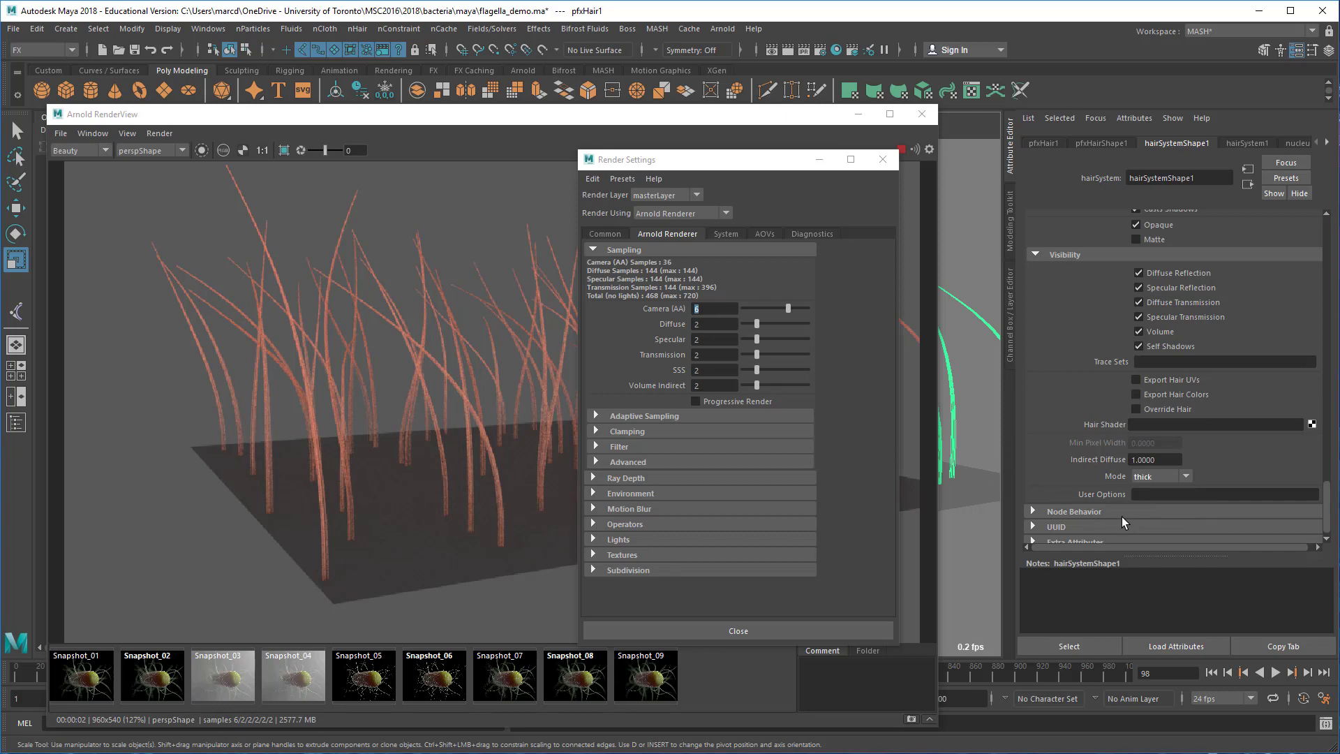
click(881, 160)
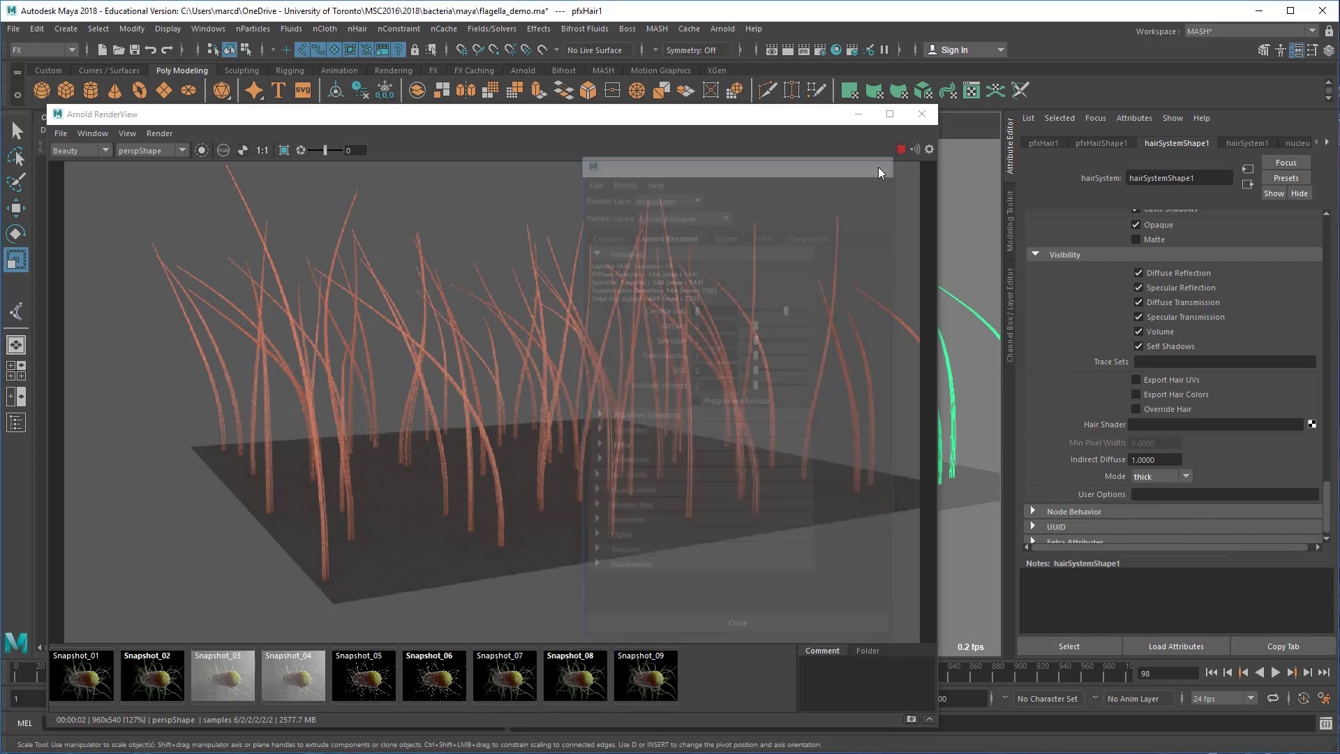